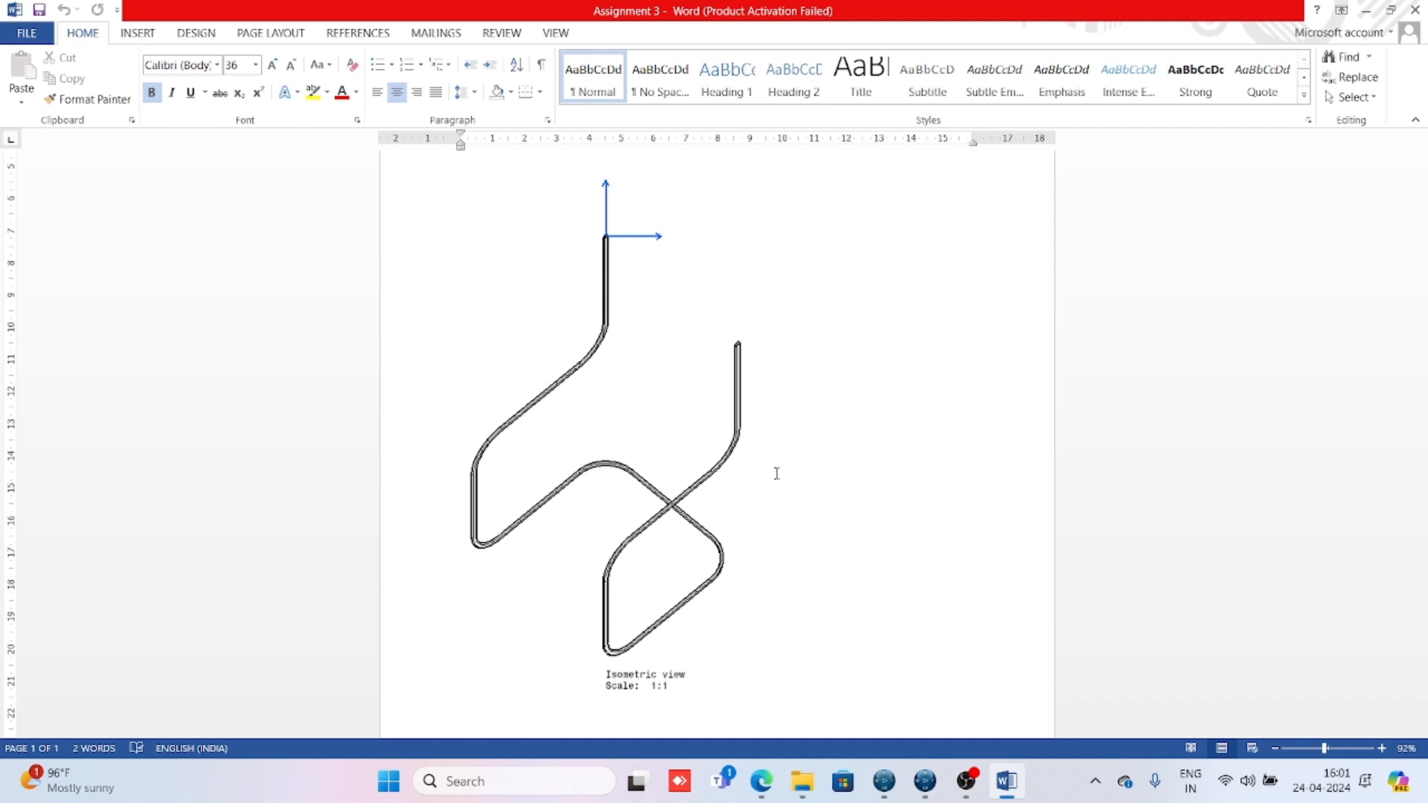
Step: Switch from the Word document to the 3DEXPERIENCE CATIA part
mouse_move(928, 777)
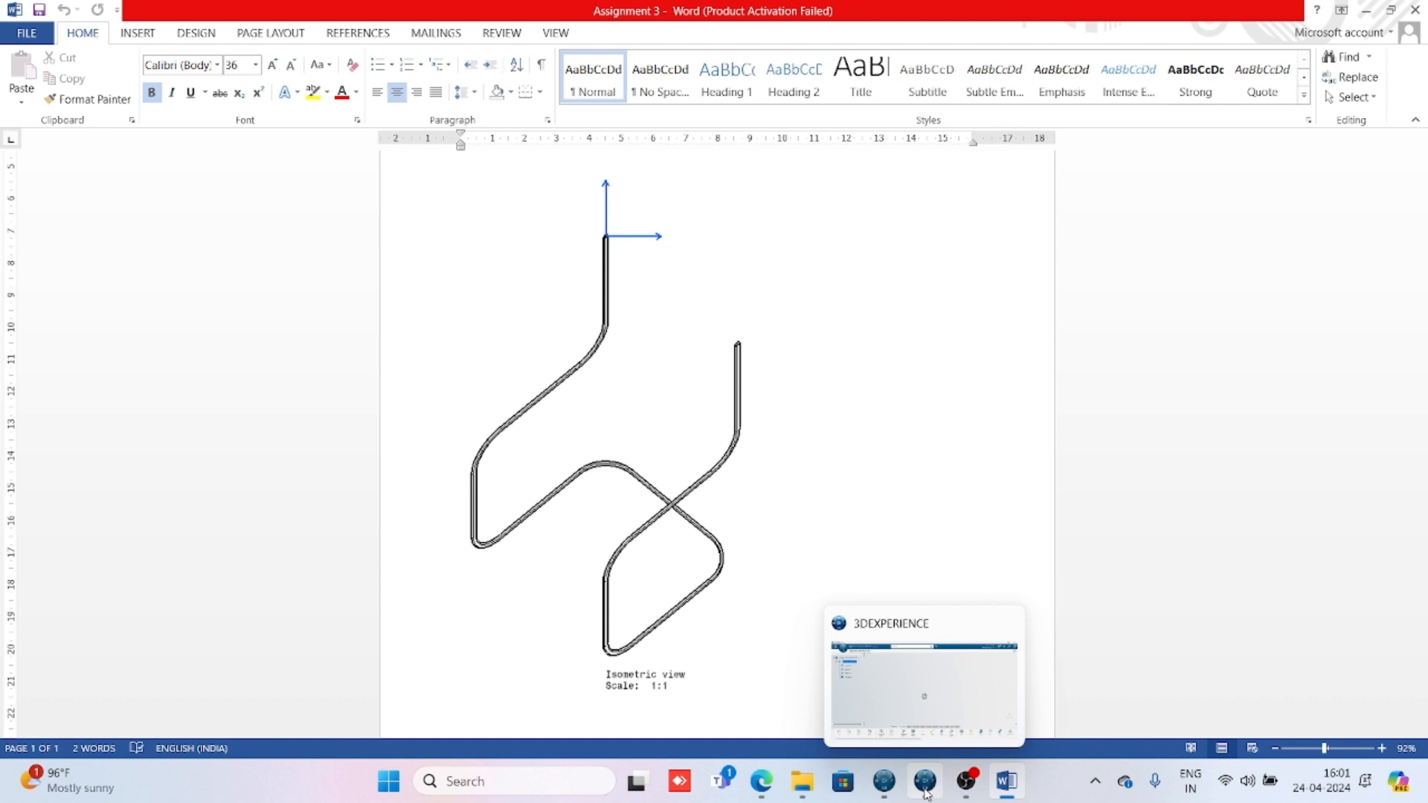
click(967, 669)
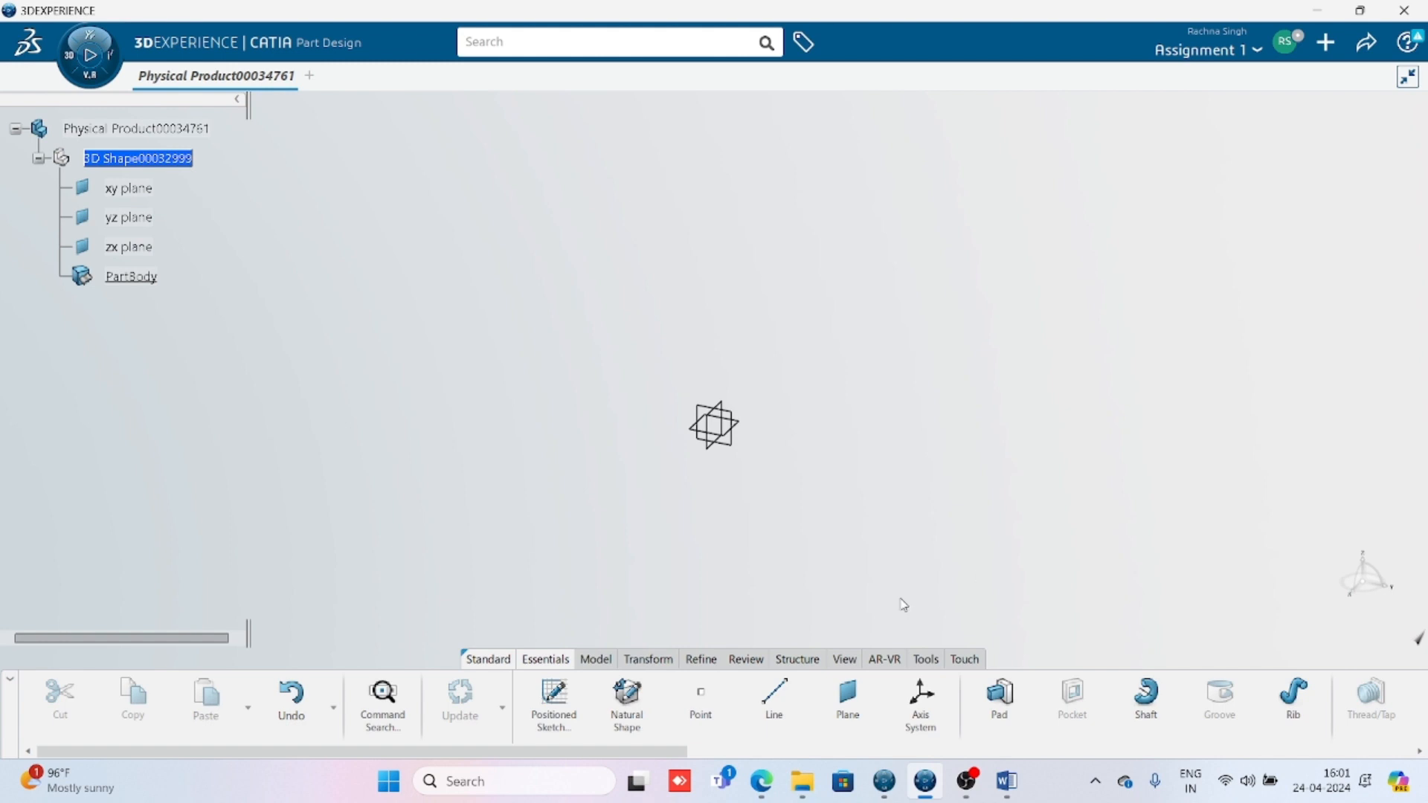
Step: Sketch a circle centred on the origin of the xy plane
click(552, 707)
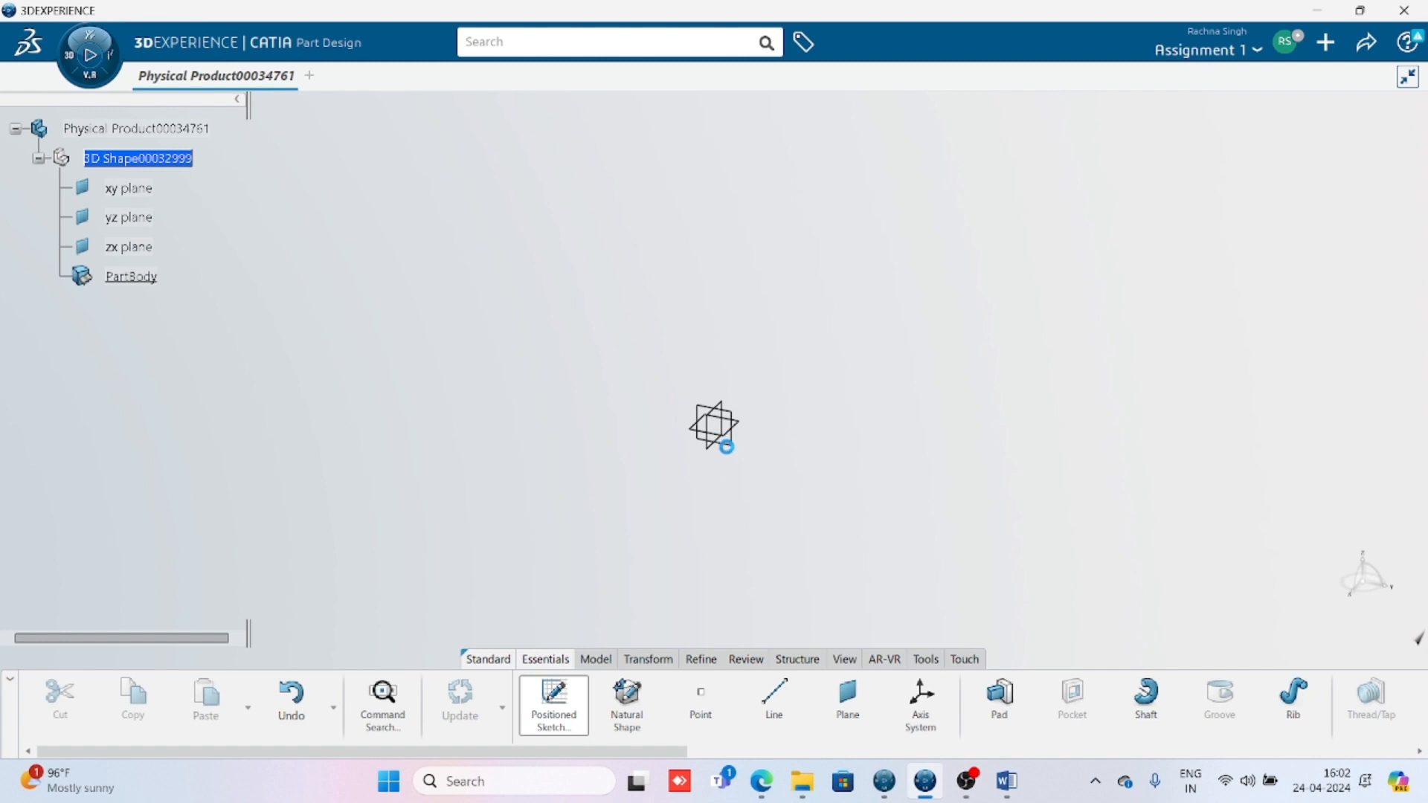
click(736, 445)
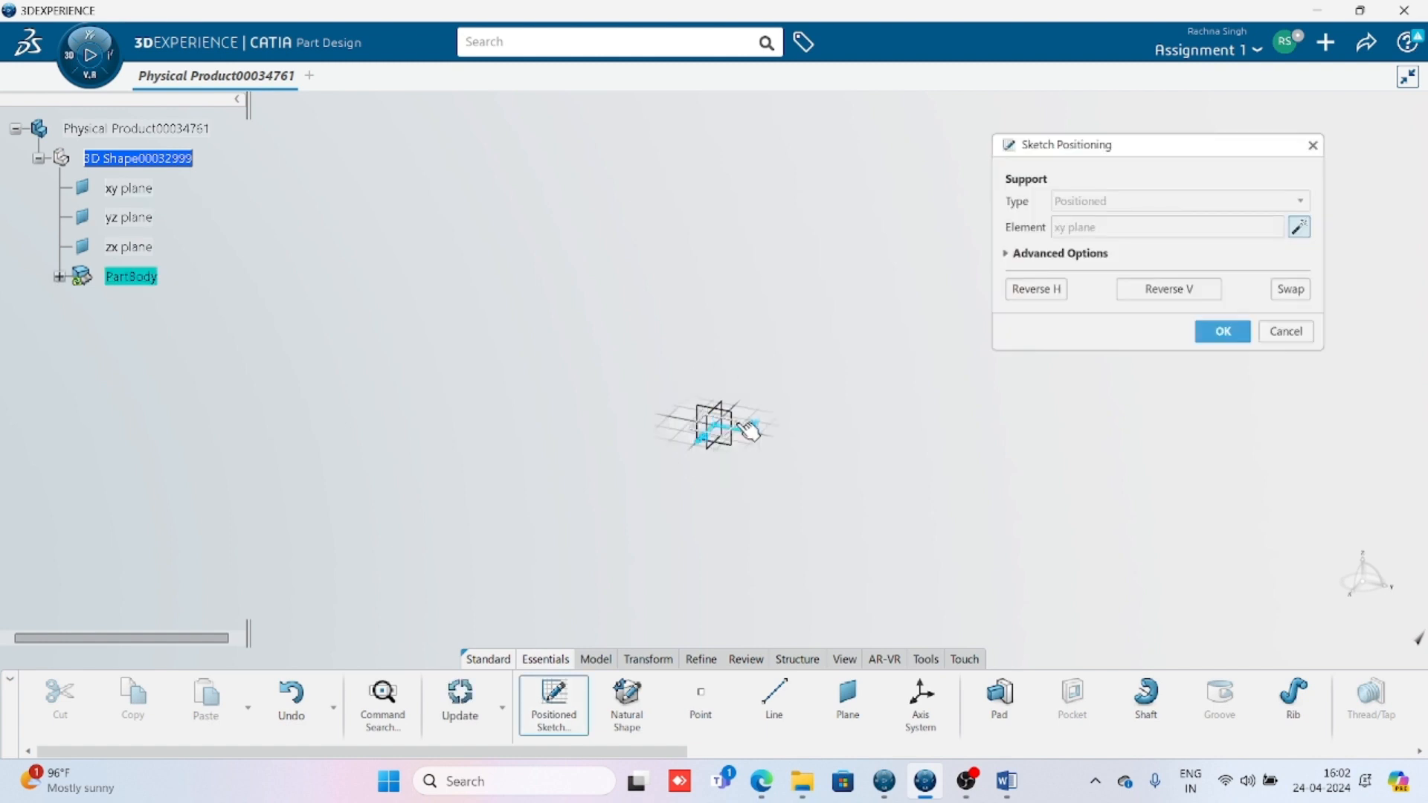
key(Return)
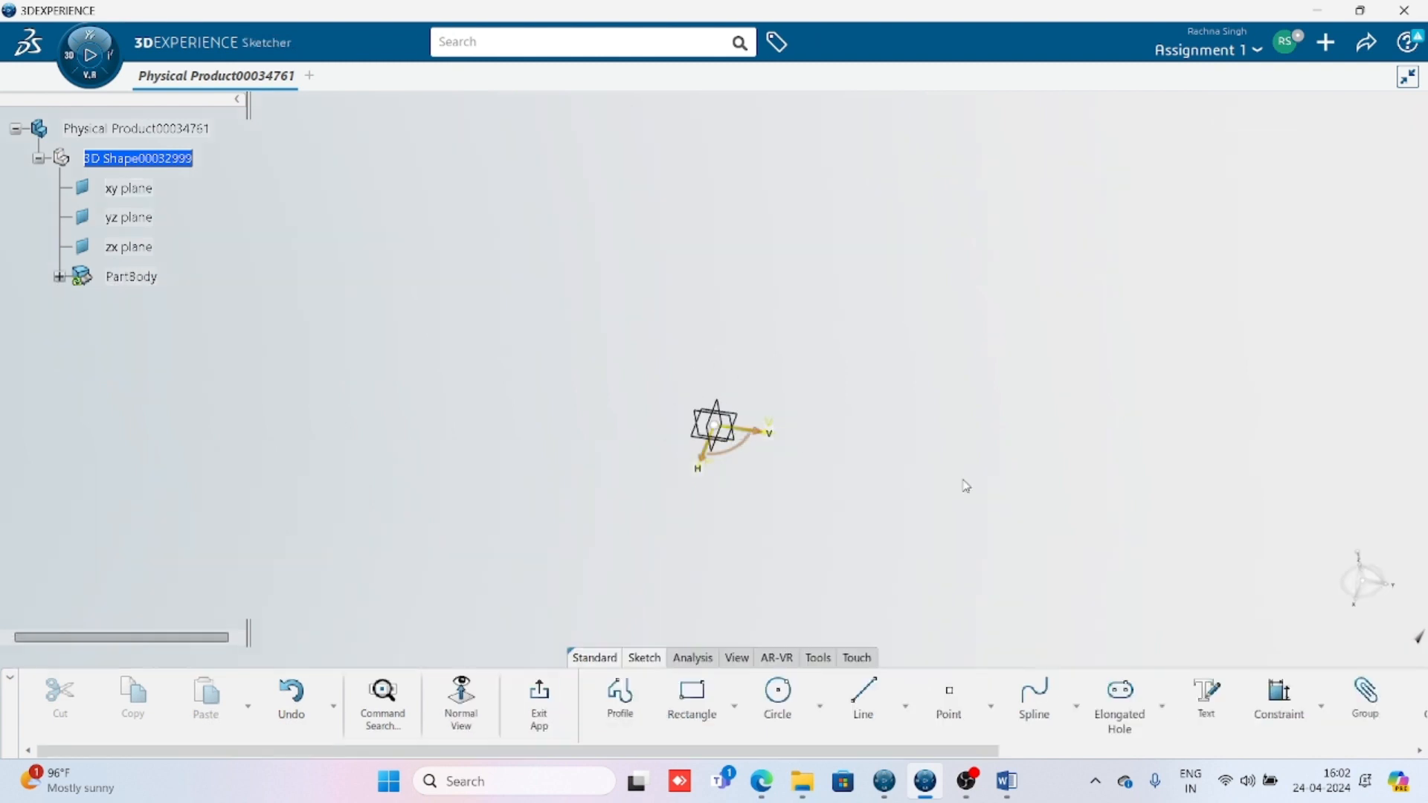
click(777, 699)
click(713, 426)
click(716, 376)
click(529, 712)
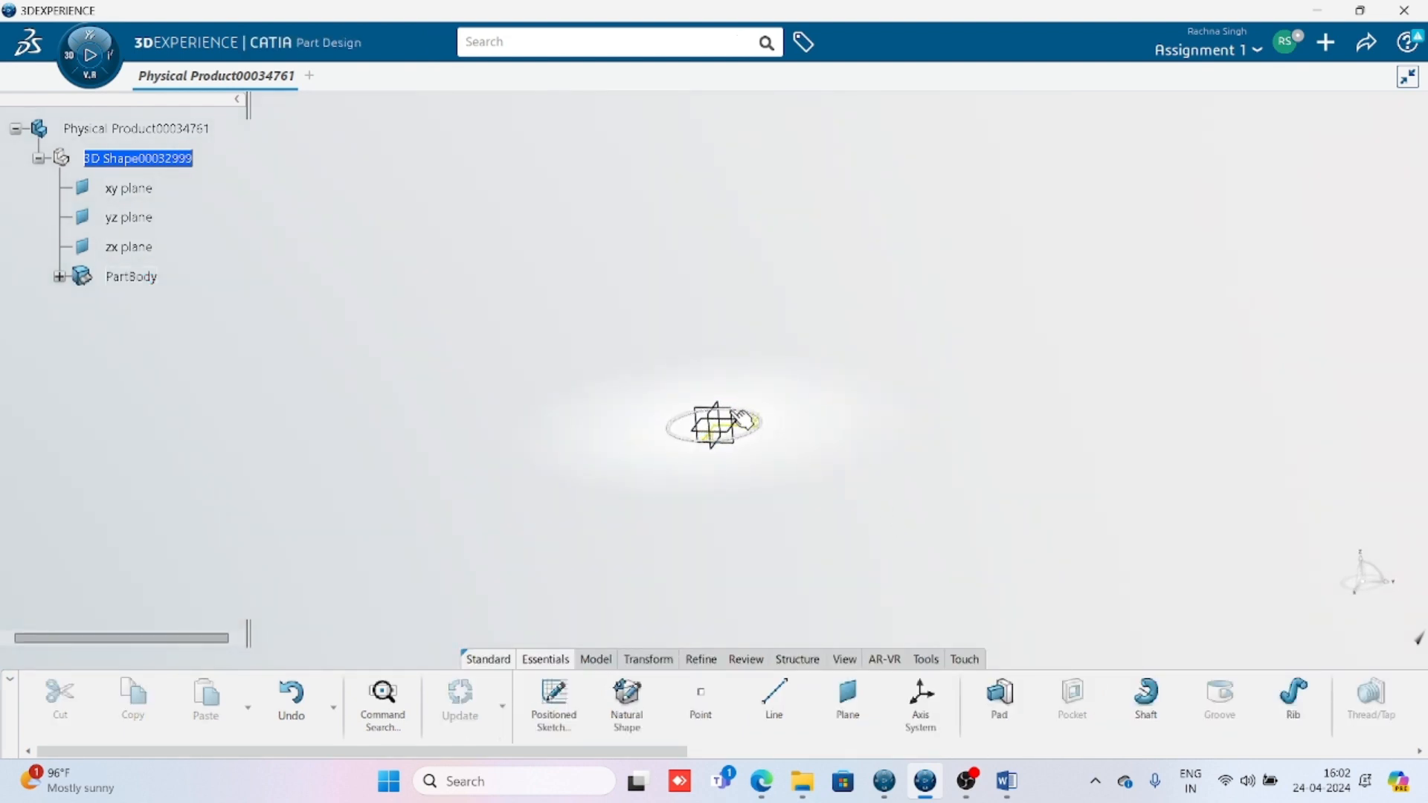
Step: Sketch a wavy seven-point spline on the yz plane, starting near the origin and running away from the circle
click(728, 436)
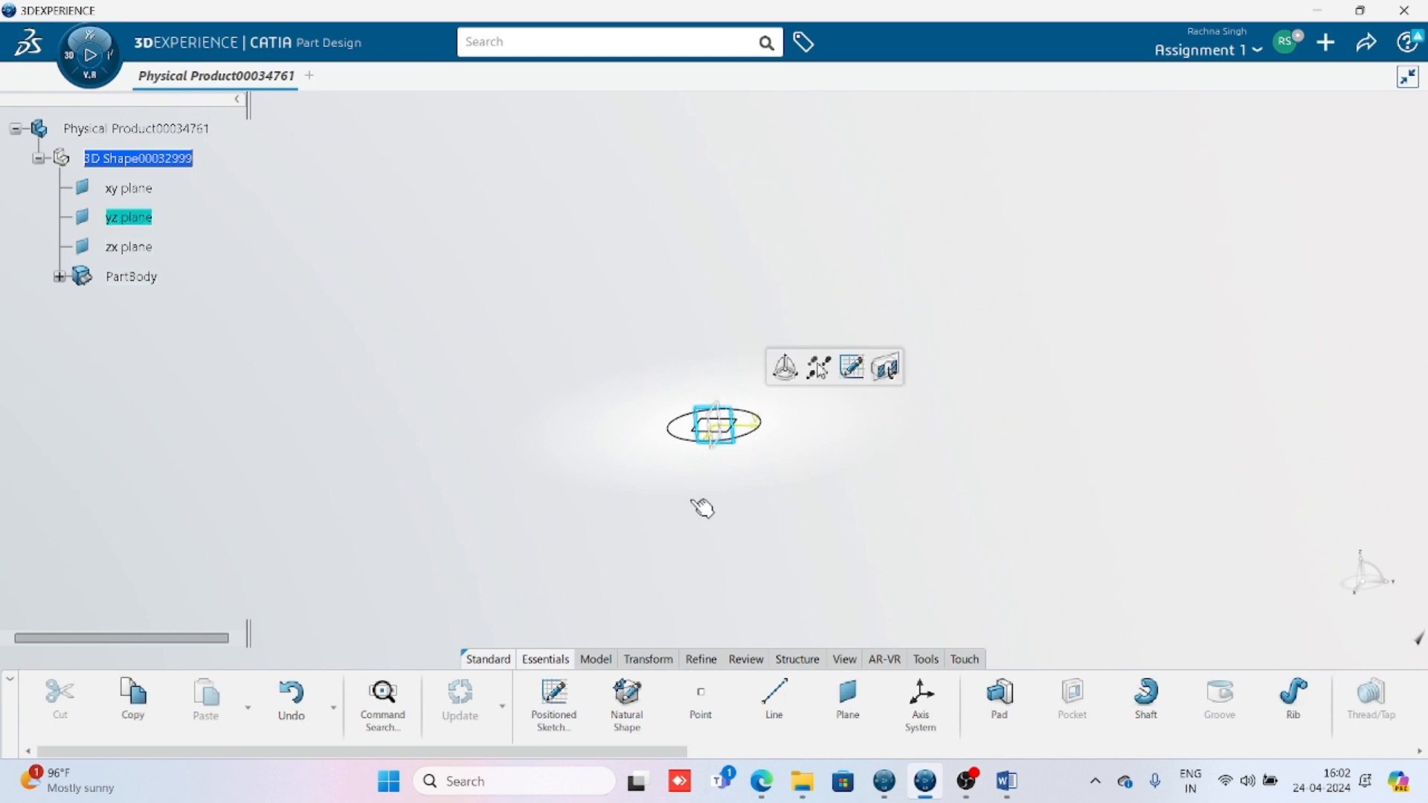
click(552, 692)
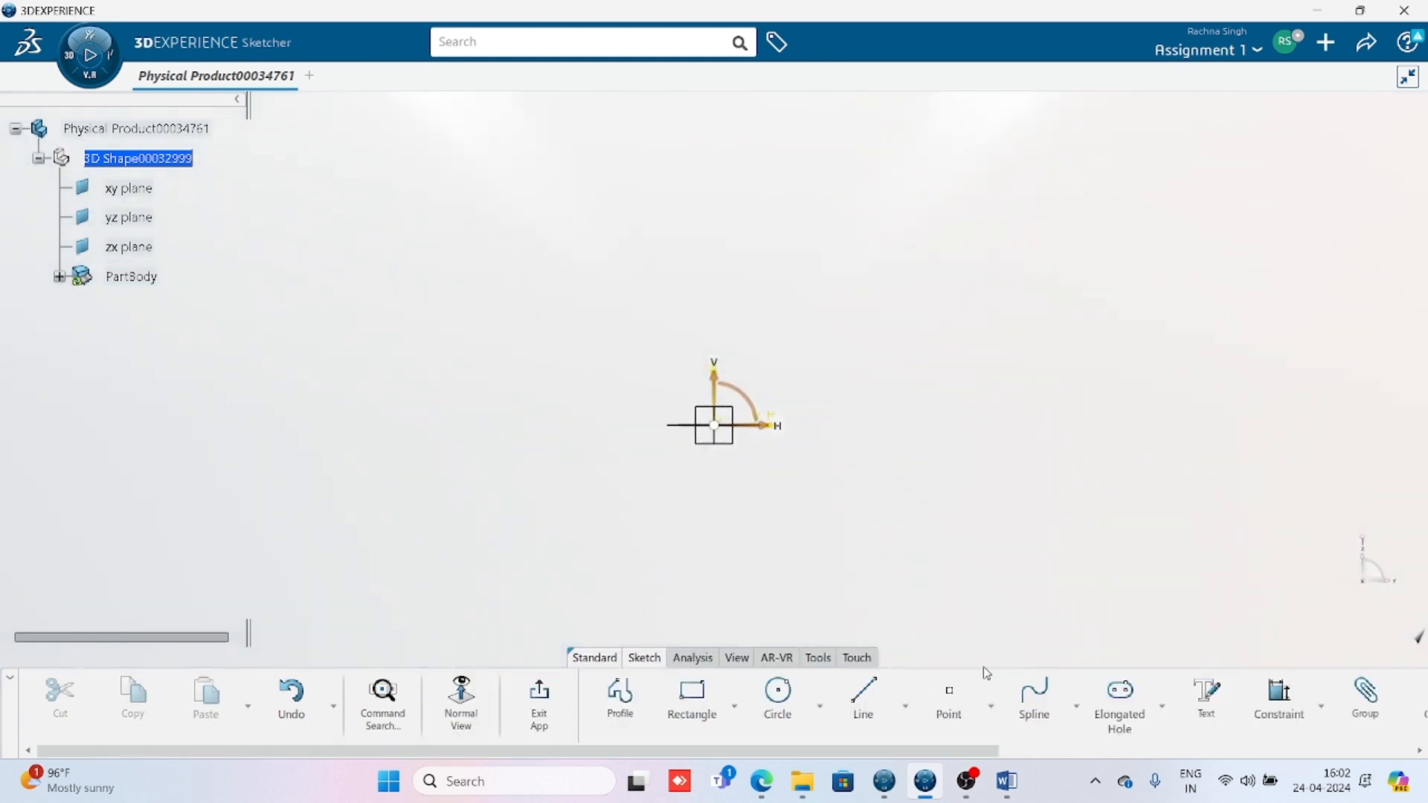
click(1034, 695)
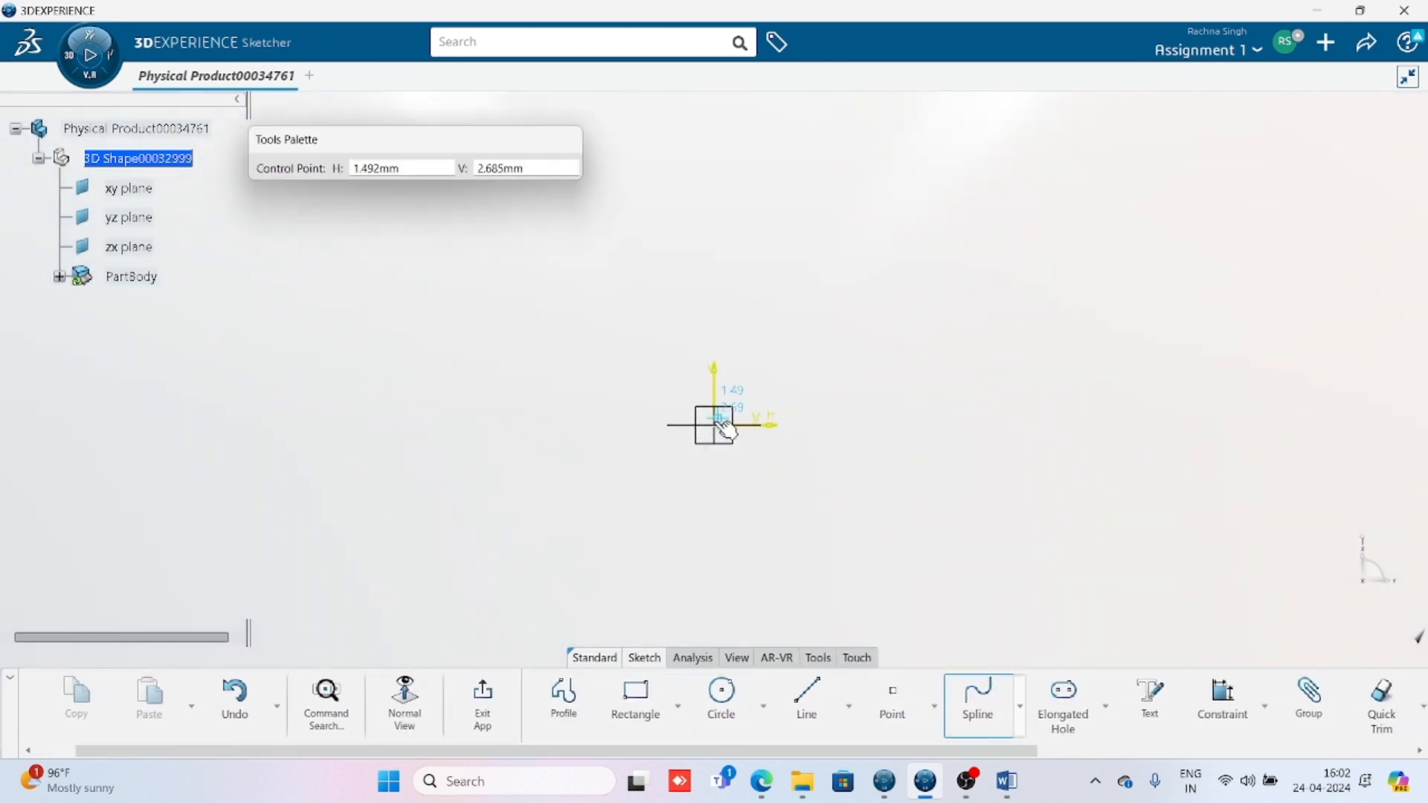
click(714, 420)
click(719, 348)
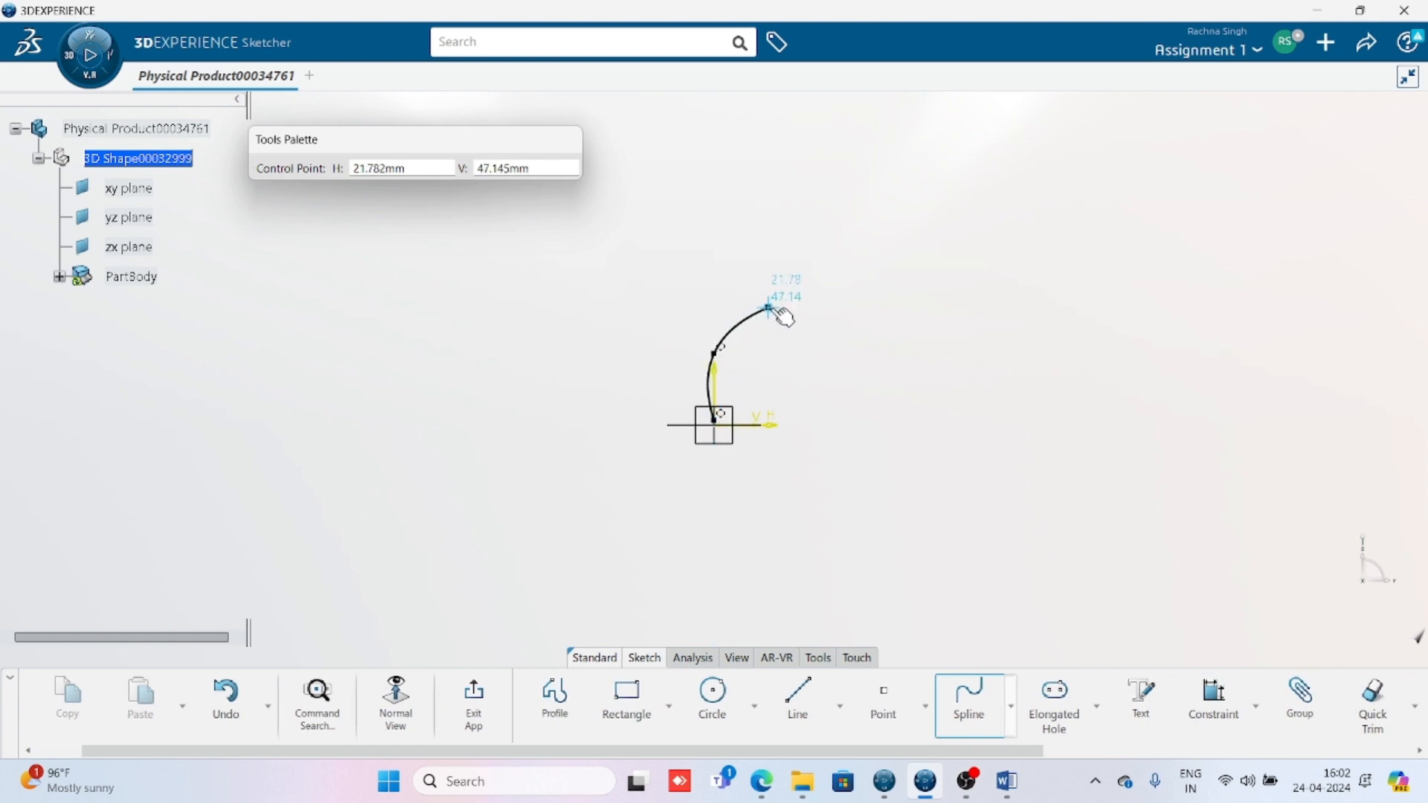
click(805, 310)
click(928, 314)
click(1086, 294)
click(1213, 239)
click(1407, 322)
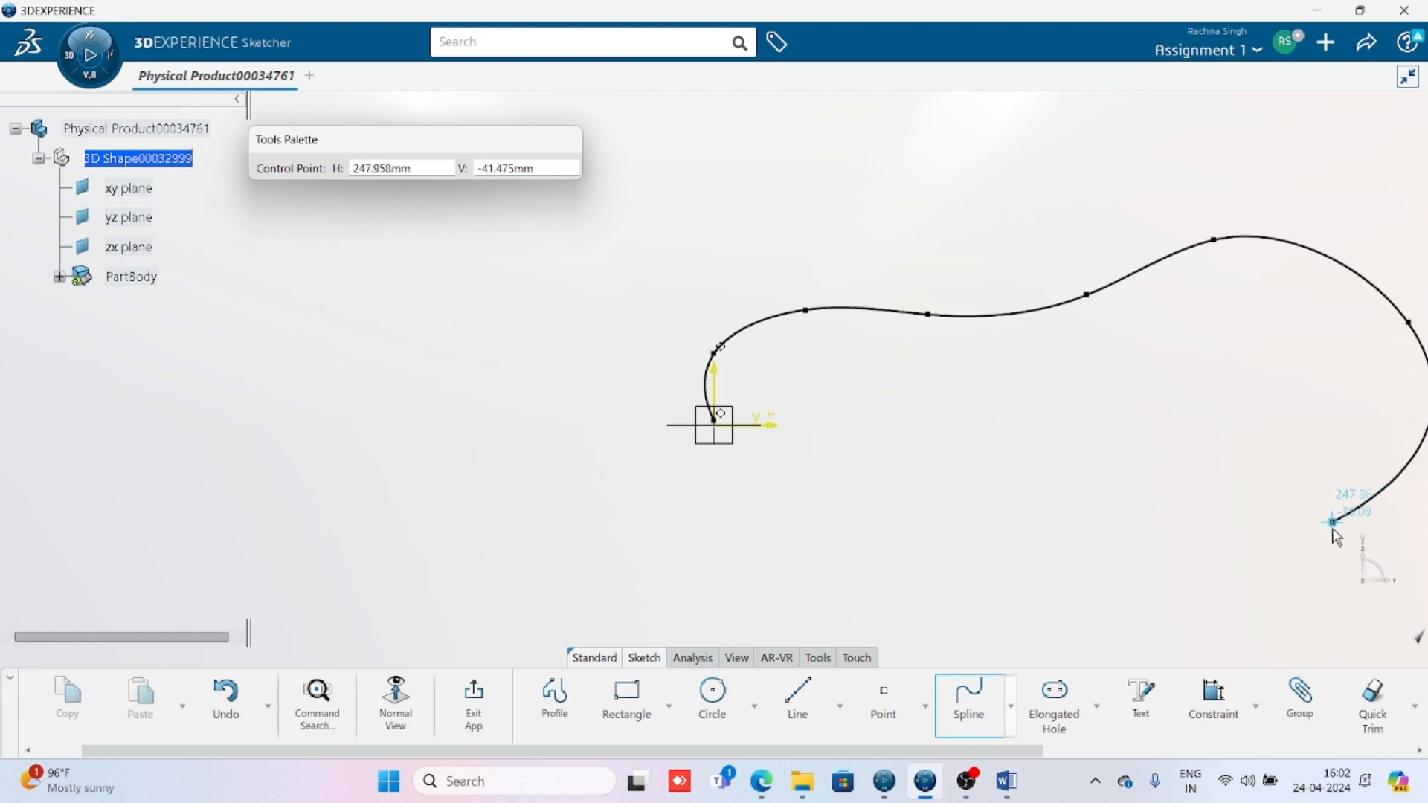
click(473, 699)
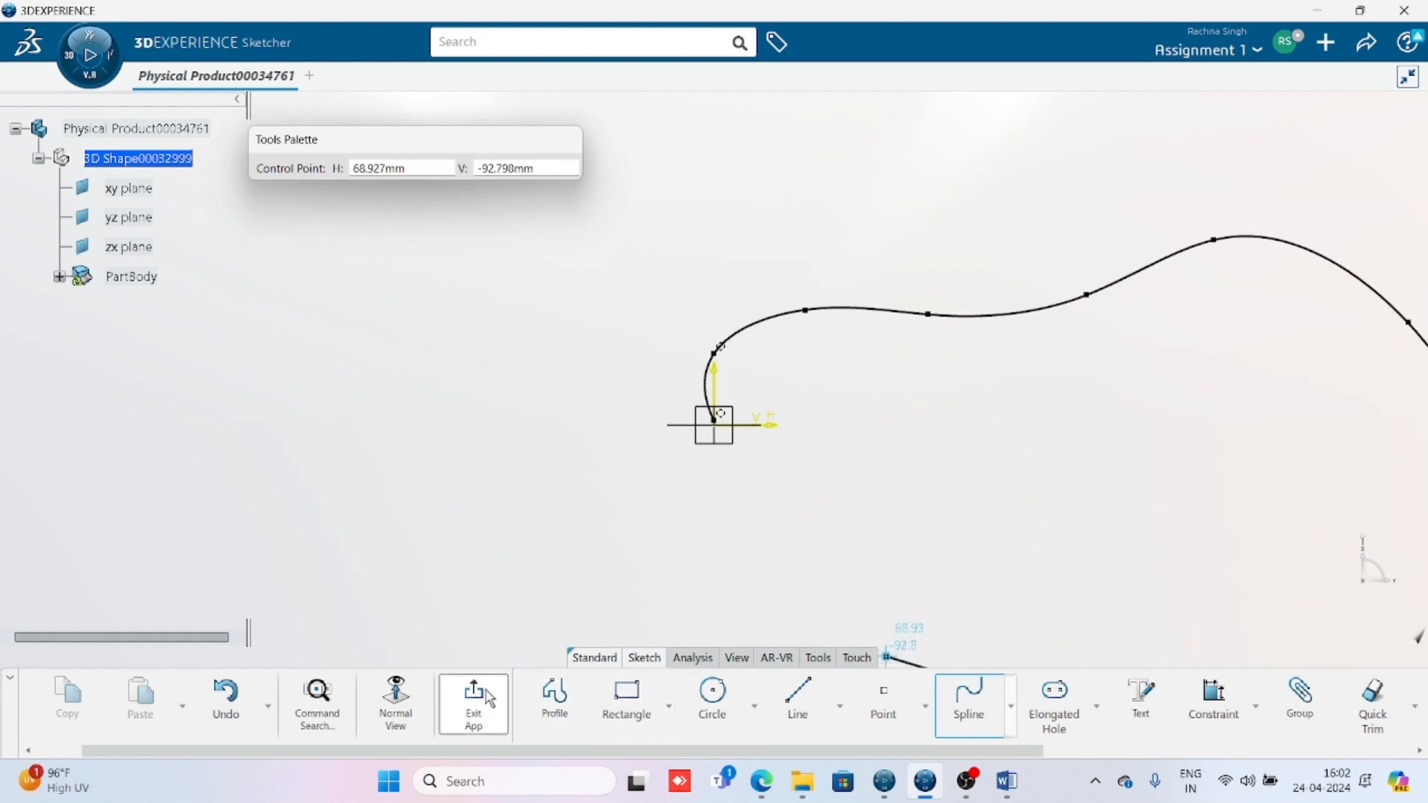
click(894, 485)
middle_drag(899, 482, 789, 442)
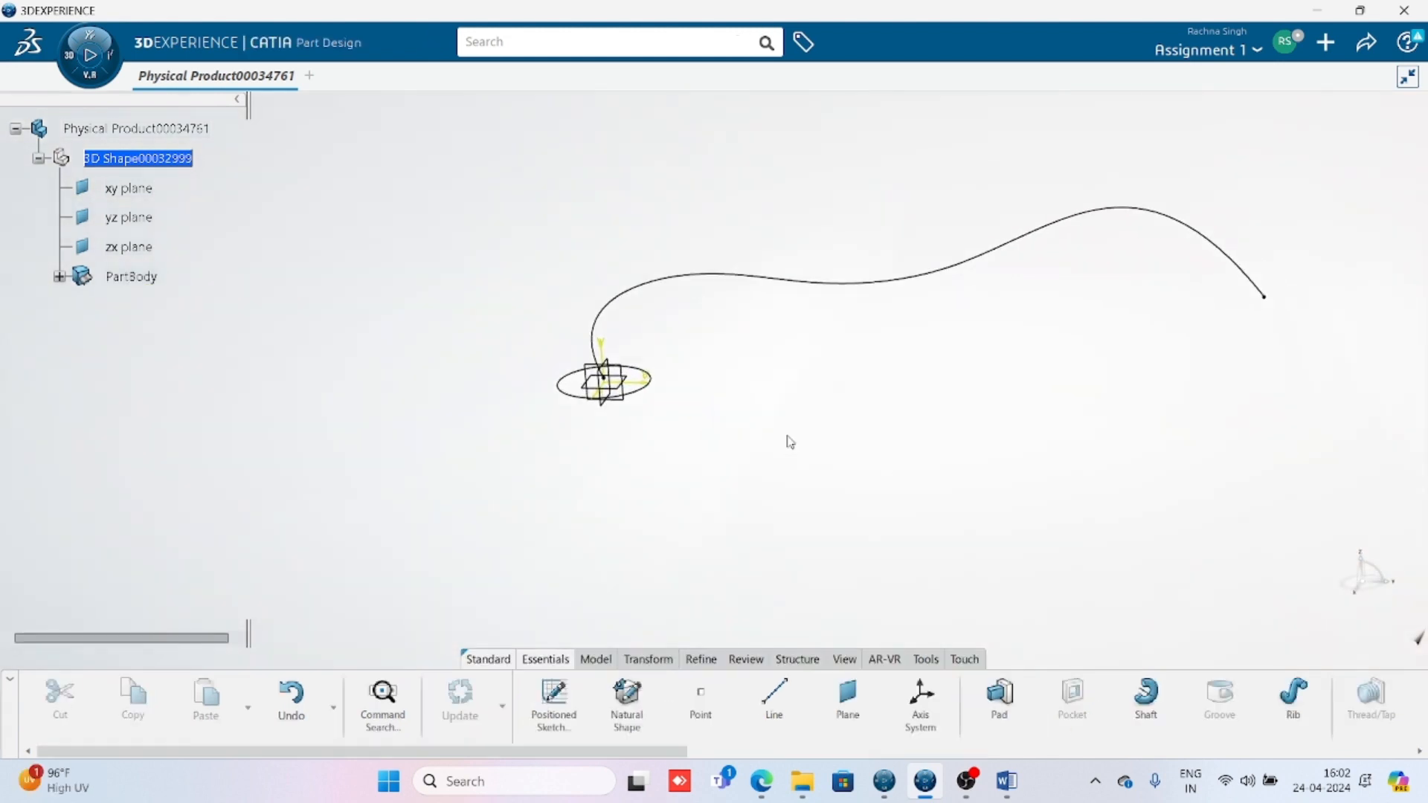
Step: Sweep the circle along the spline with a standard Rib, using the spline as the center curve
click(641, 393)
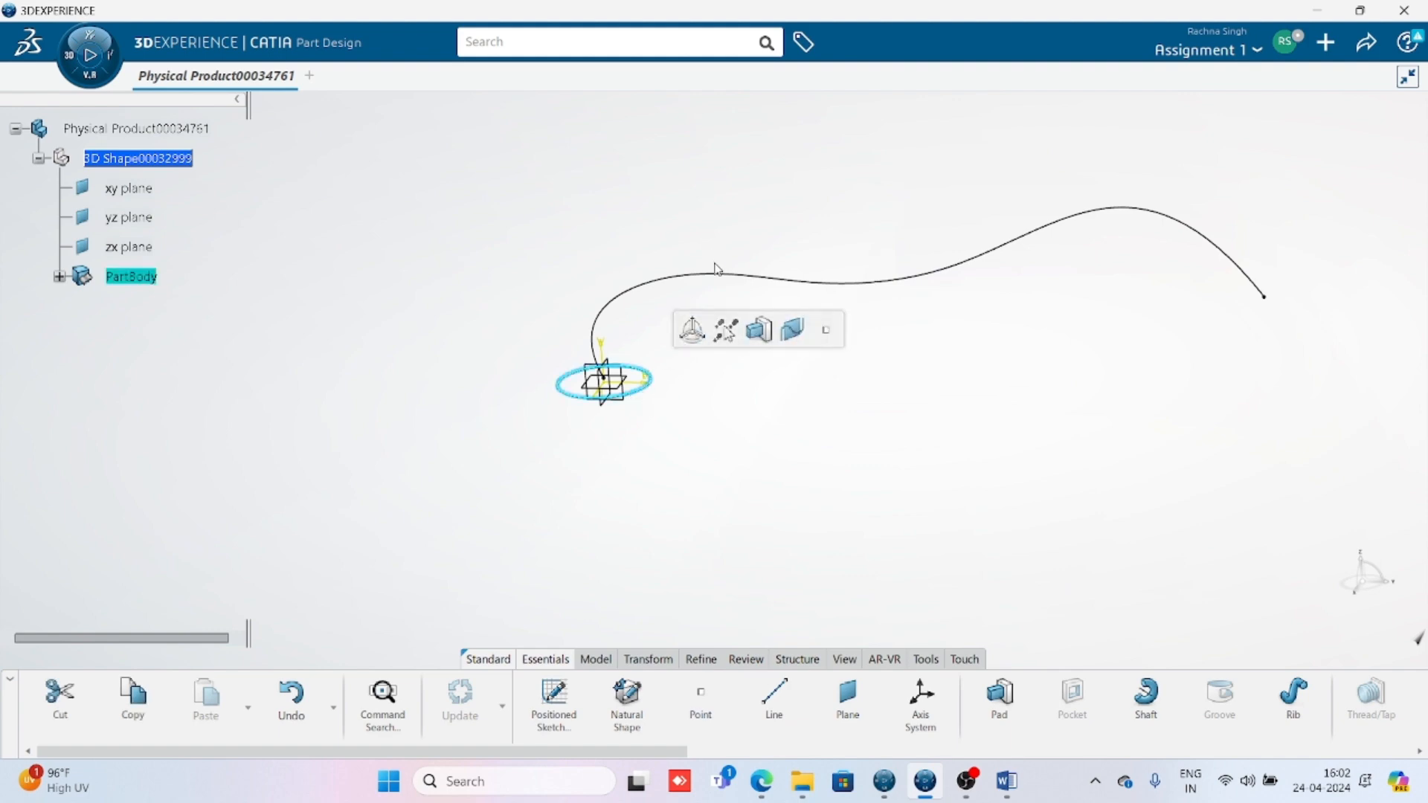
click(726, 281)
click(1051, 451)
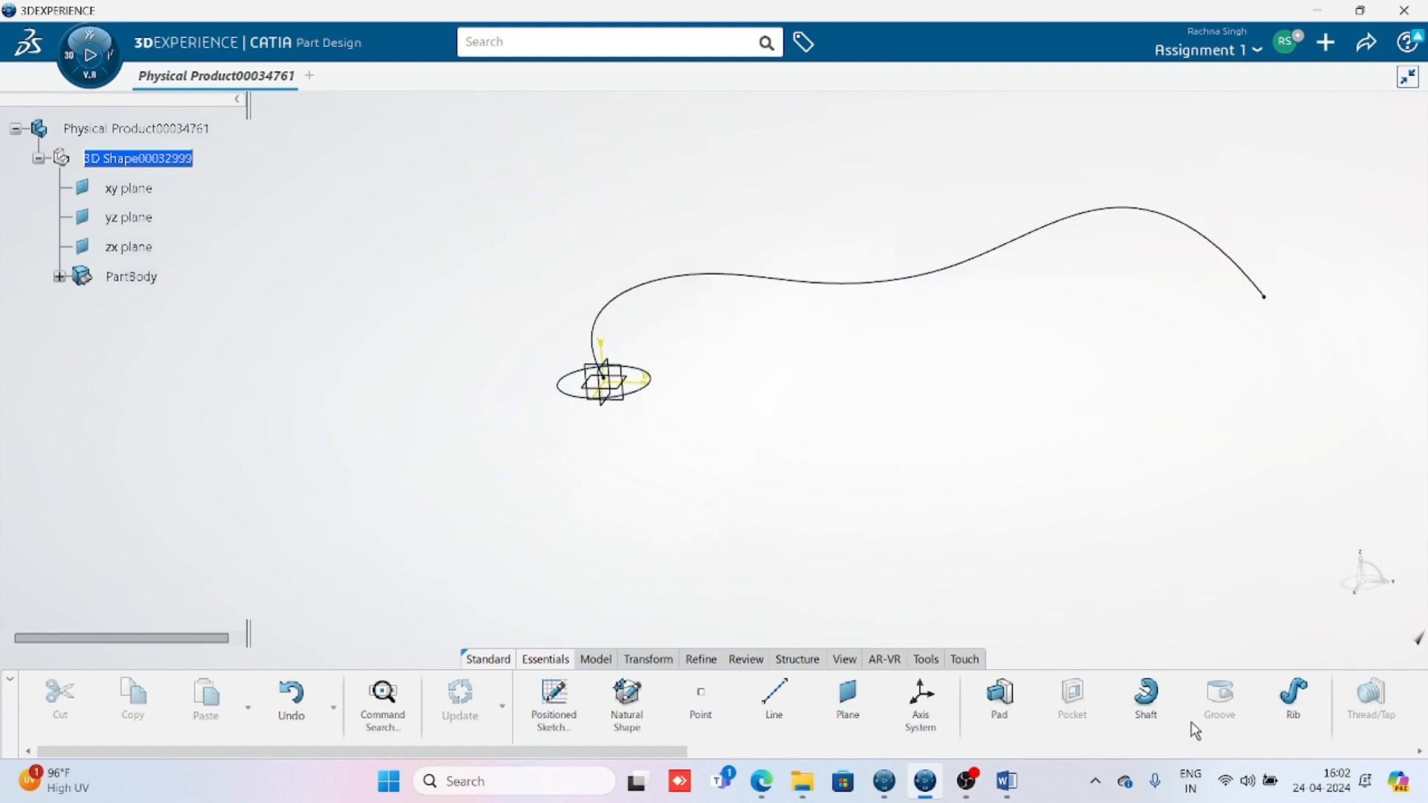
click(1295, 720)
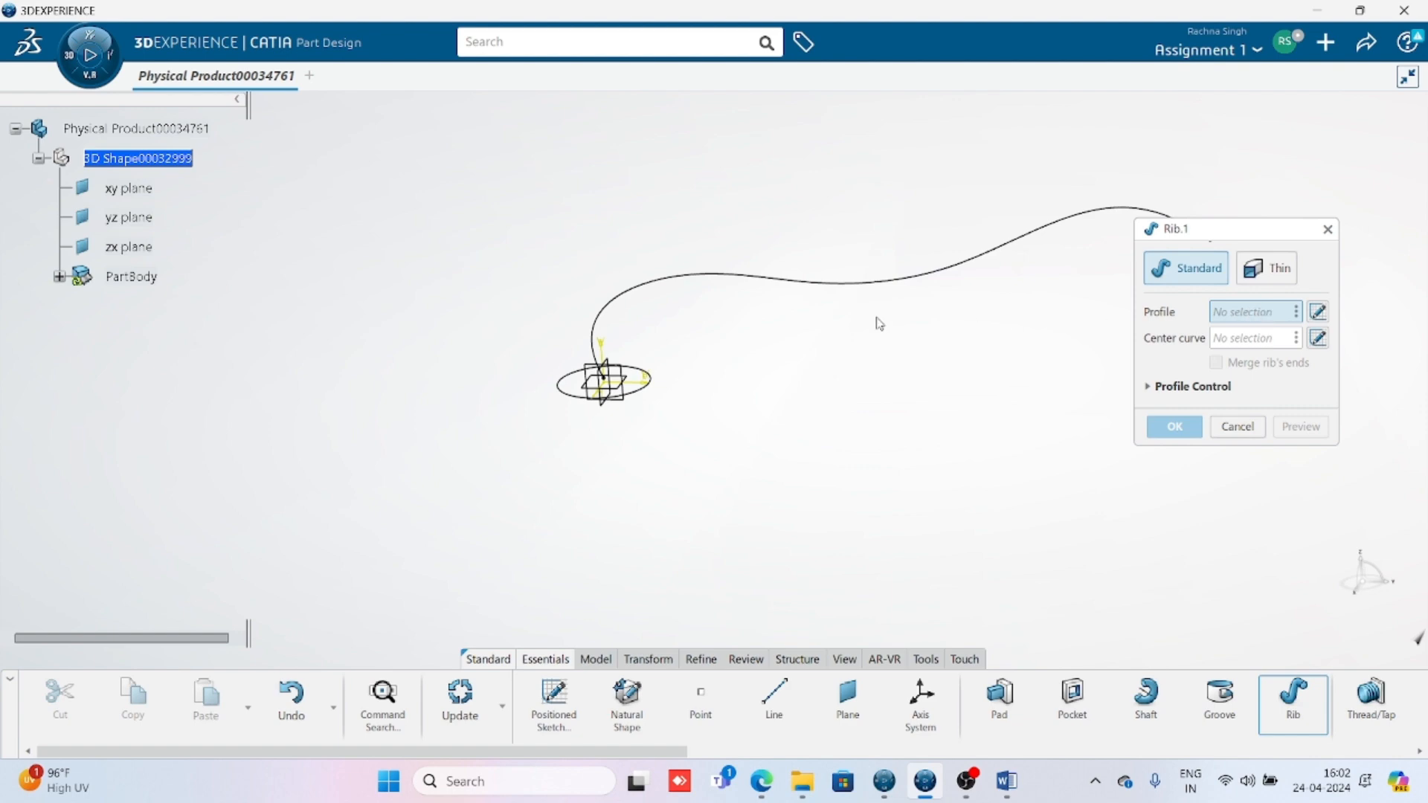
click(649, 397)
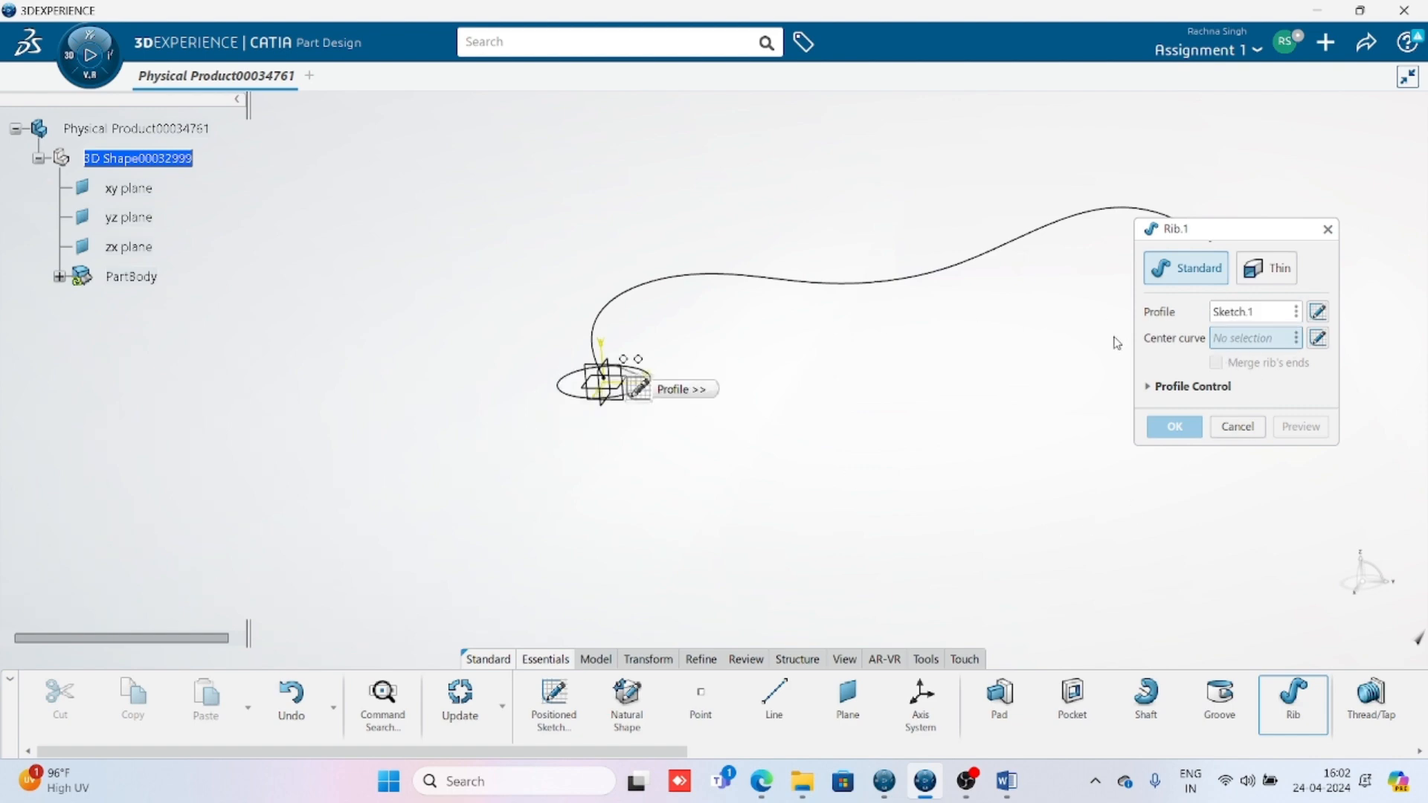
click(770, 280)
click(1306, 430)
click(1184, 432)
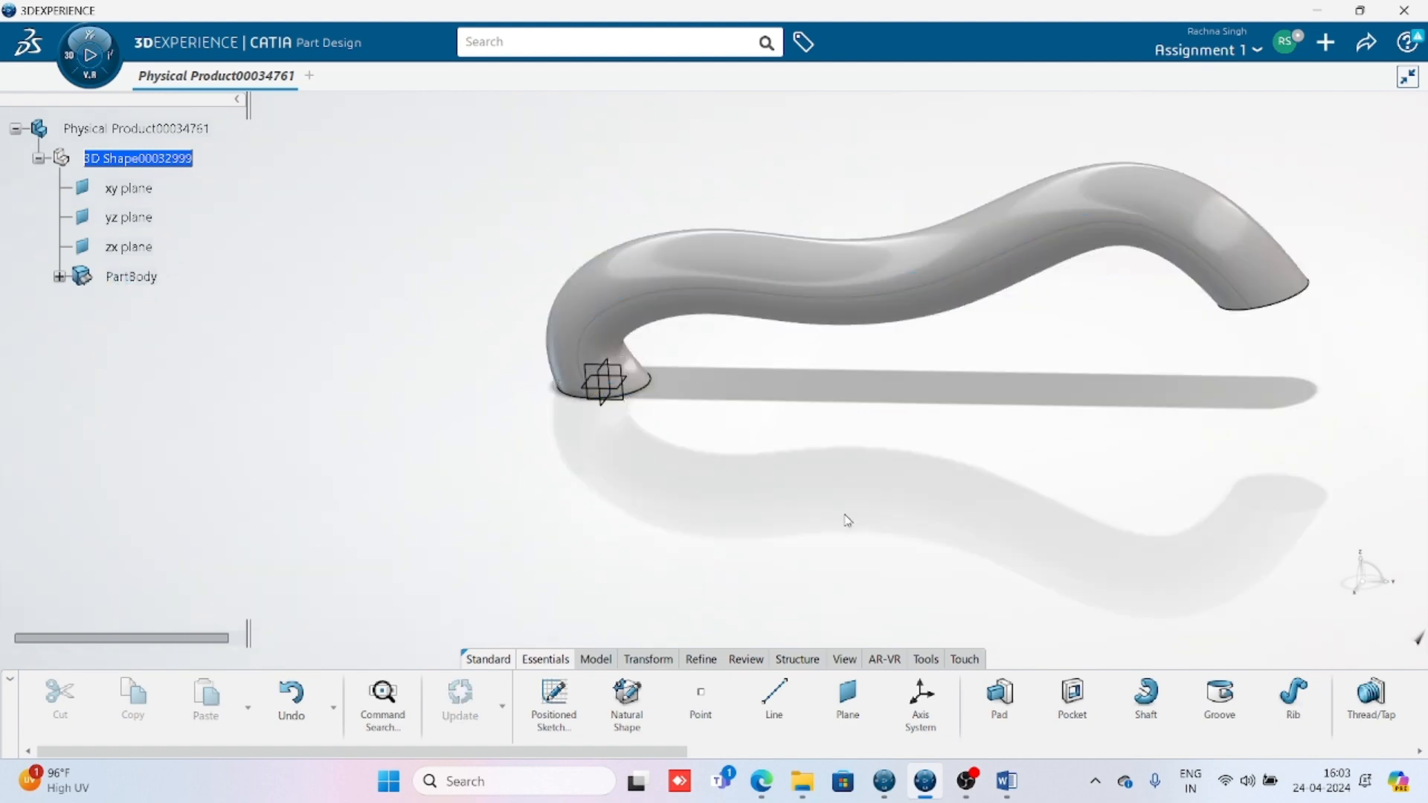
Step: Delete the swept rib together with its sketches, including all children and aggregated elements
middle_drag(846, 519, 727, 560)
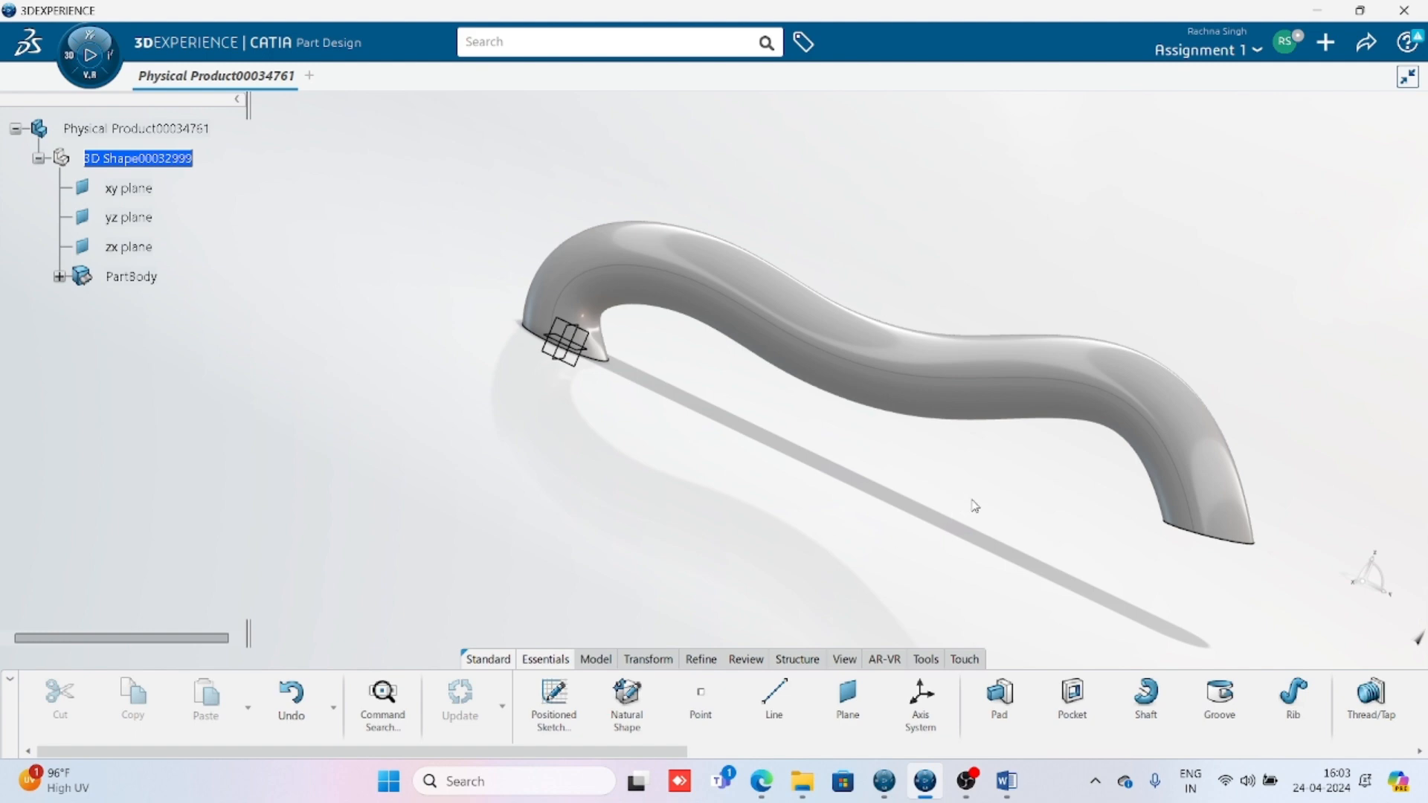
middle_drag(663, 334, 593, 328)
scroll(592, 328, down, 4)
drag(476, 200, 1051, 545)
key(Delete)
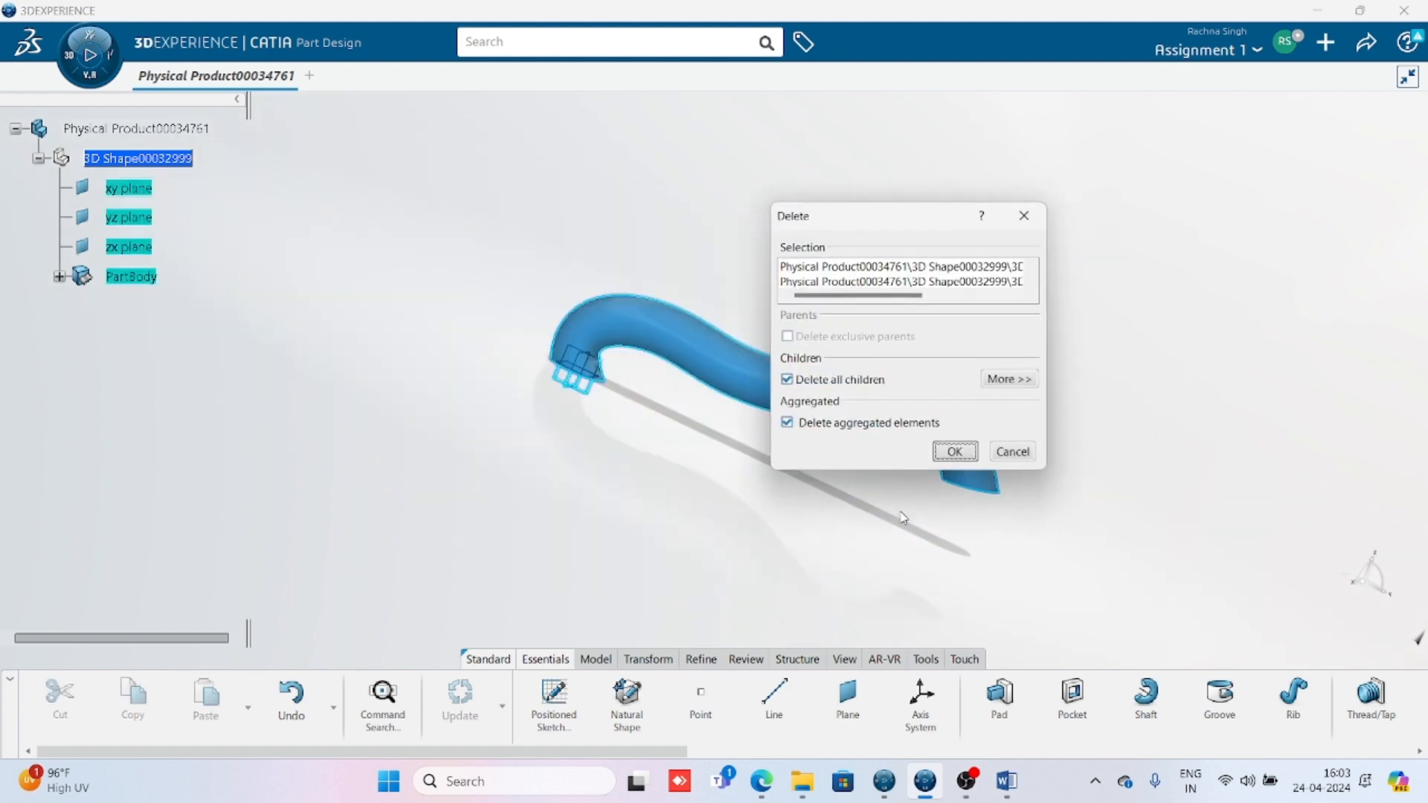
click(959, 454)
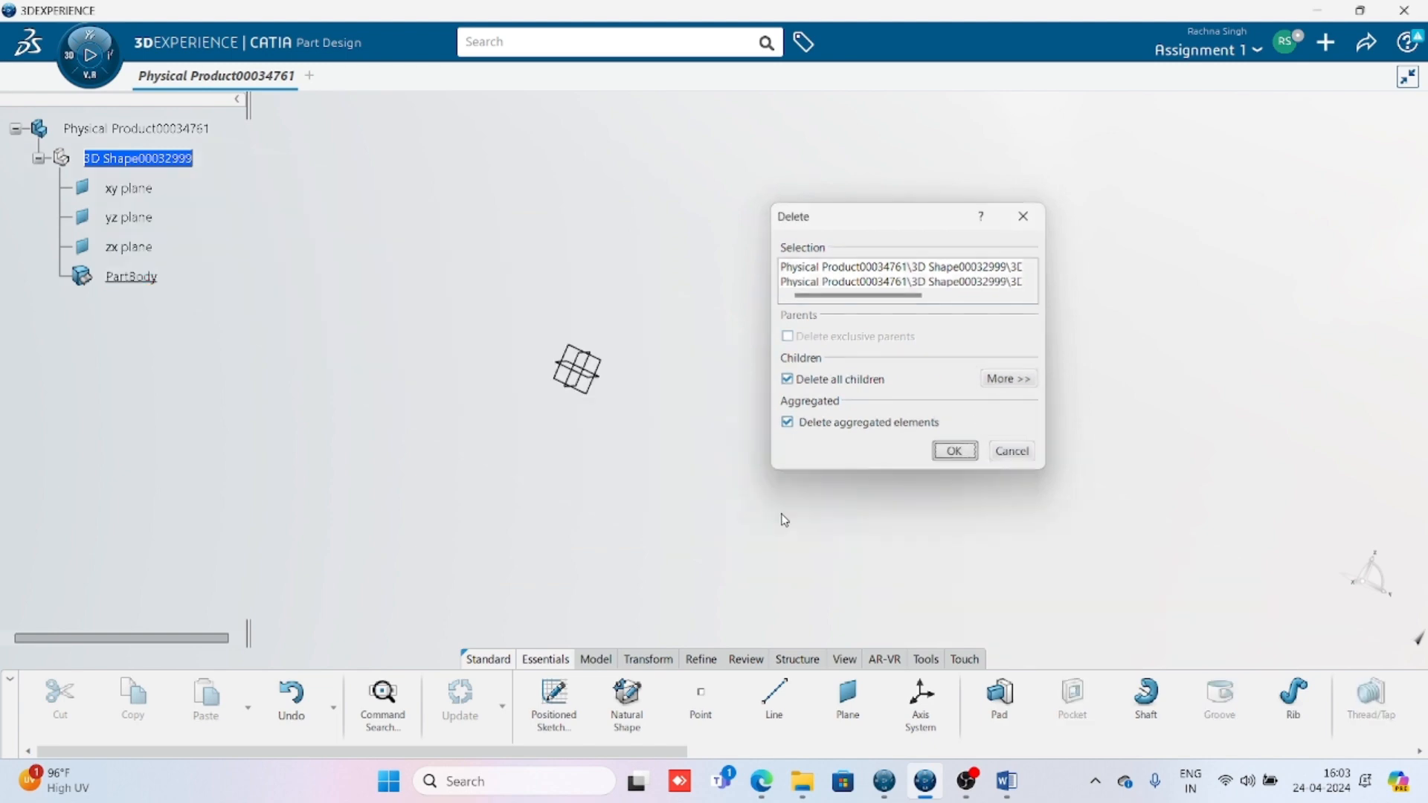
Step: Sketch an S-shaped four-point spline on the yz plane beside the vertical axis as the vase's outer contour
click(554, 701)
click(593, 392)
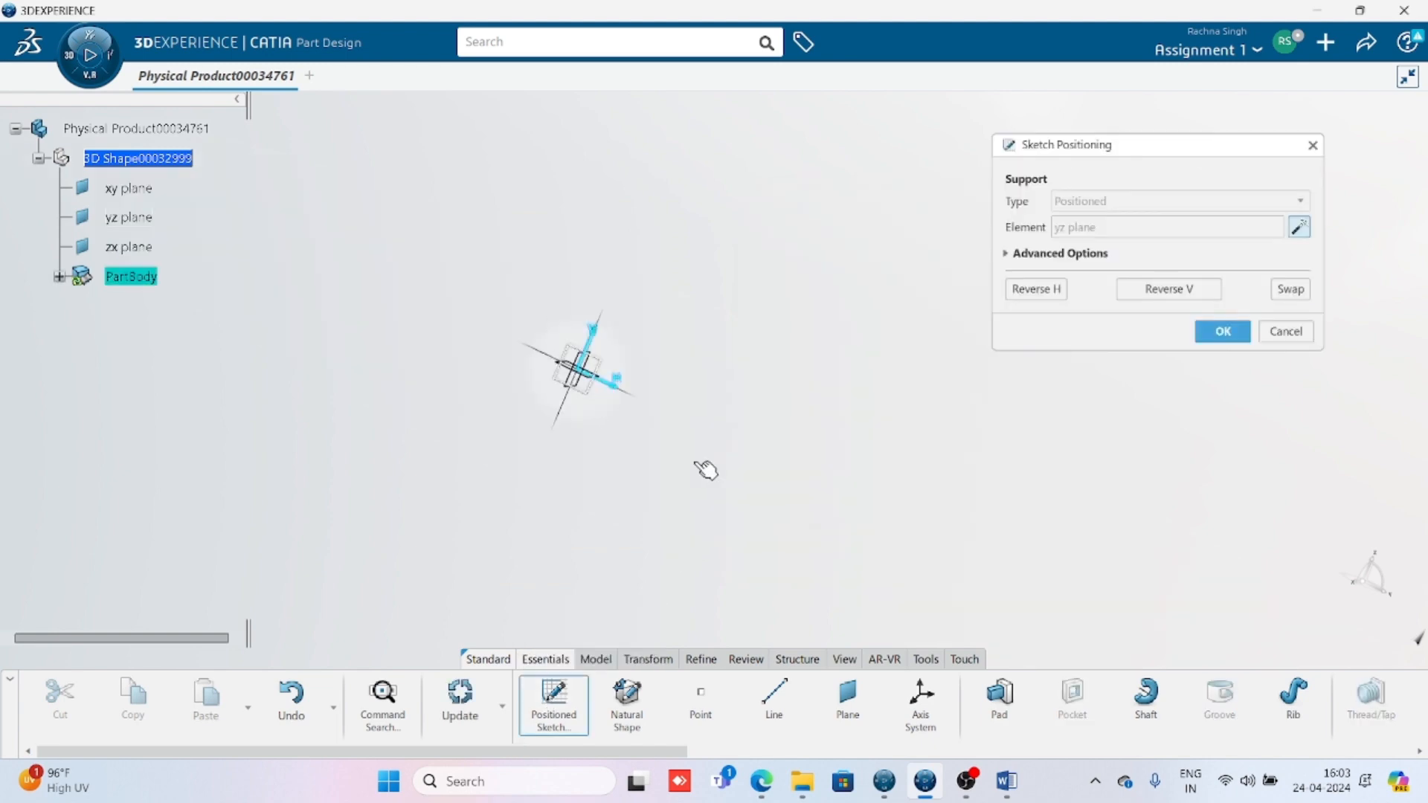
click(692, 695)
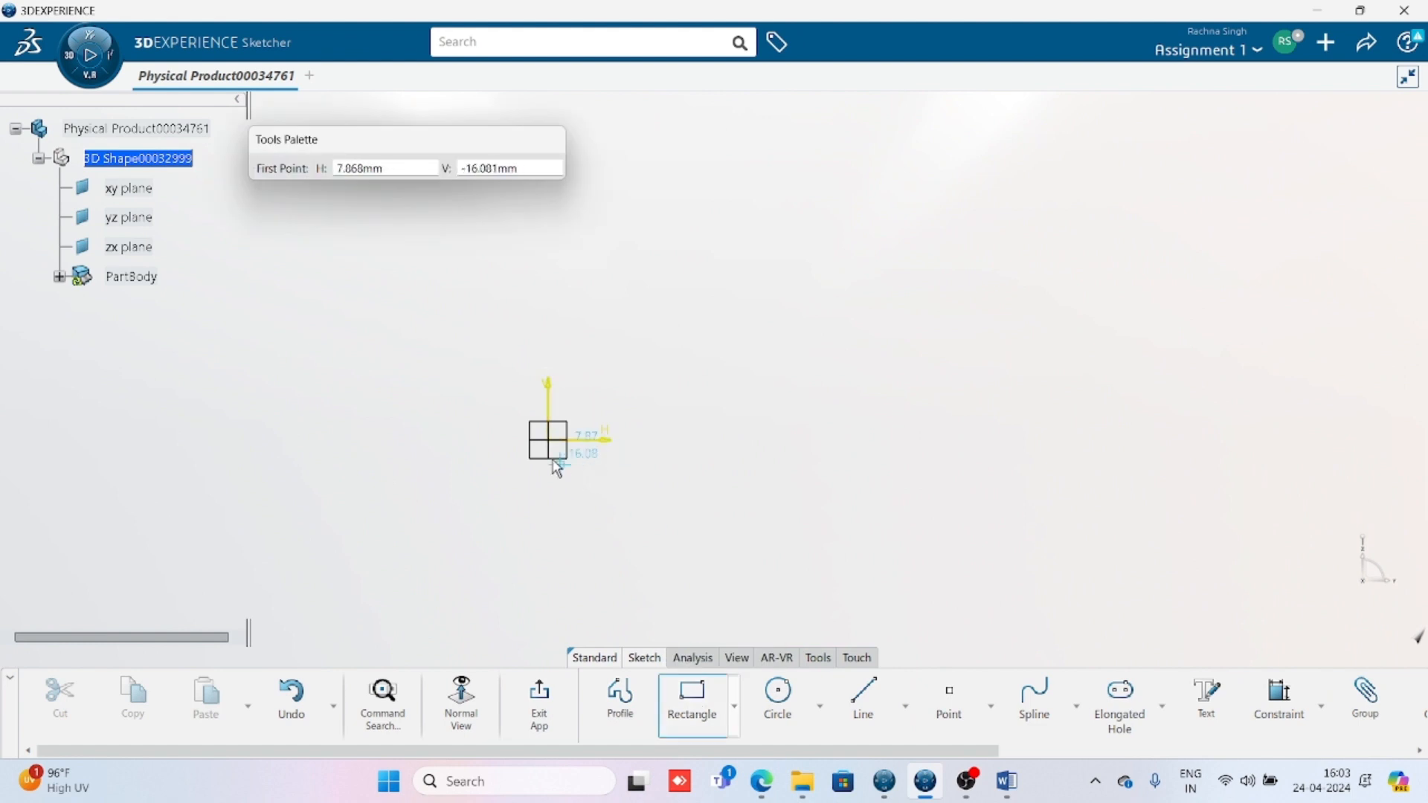
click(1034, 695)
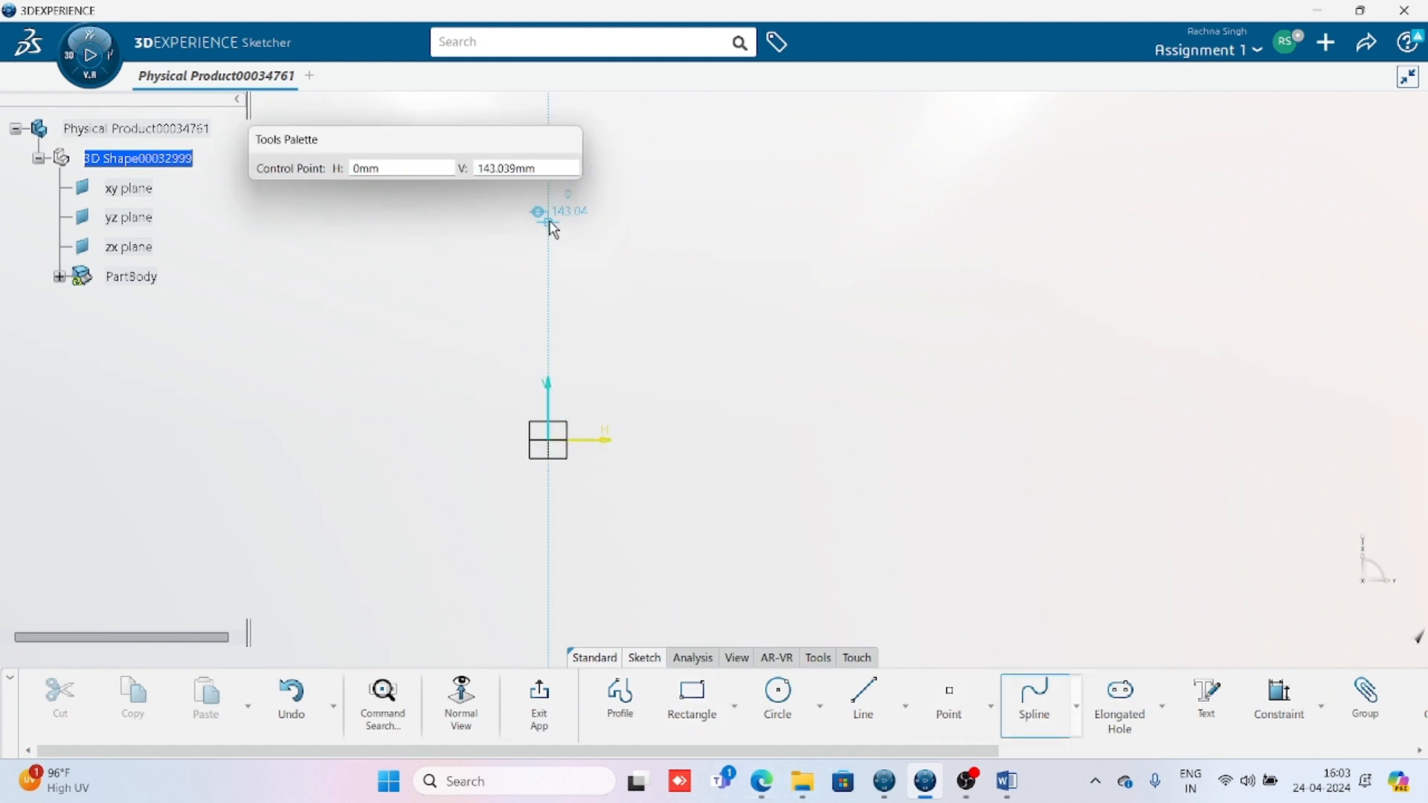
click(640, 212)
click(611, 286)
click(672, 457)
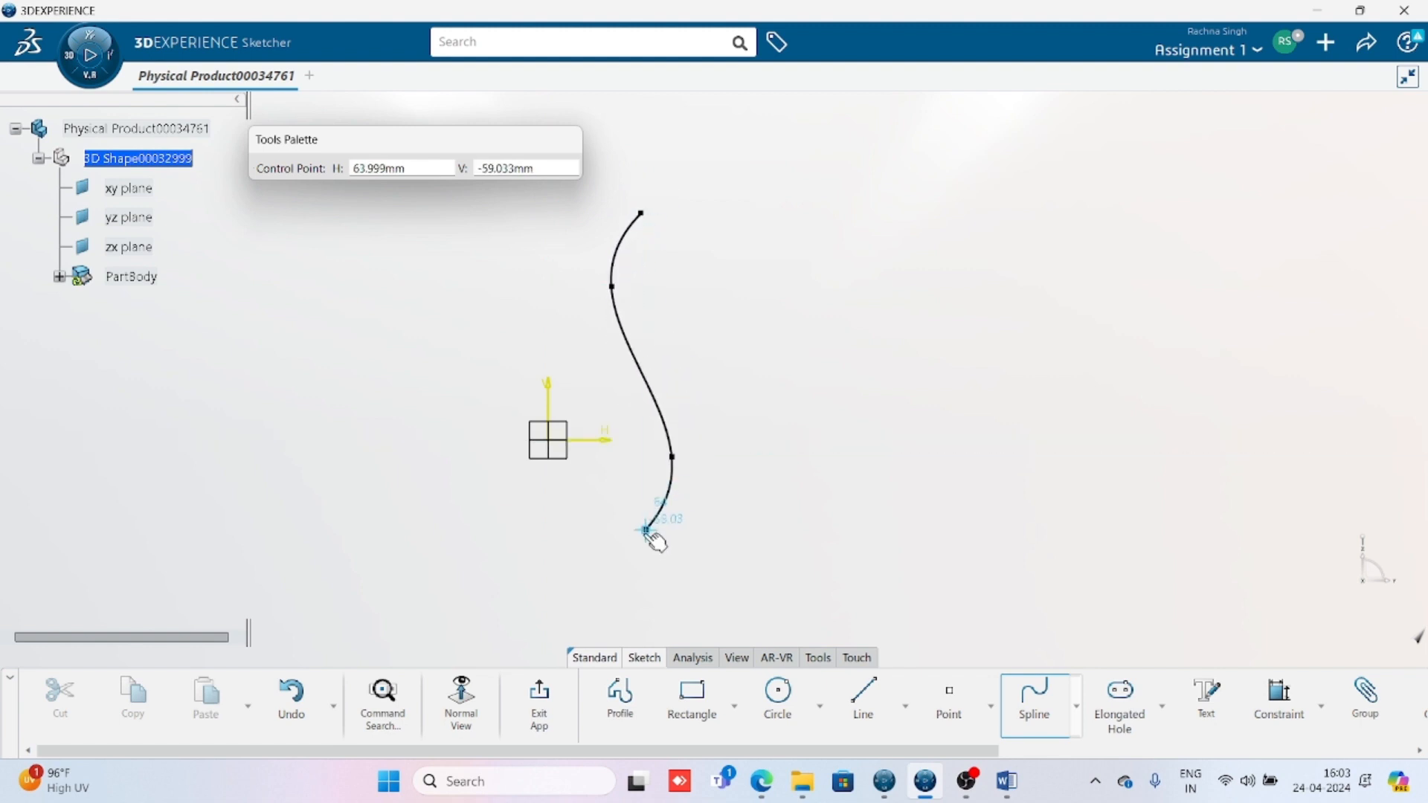
double_click(582, 582)
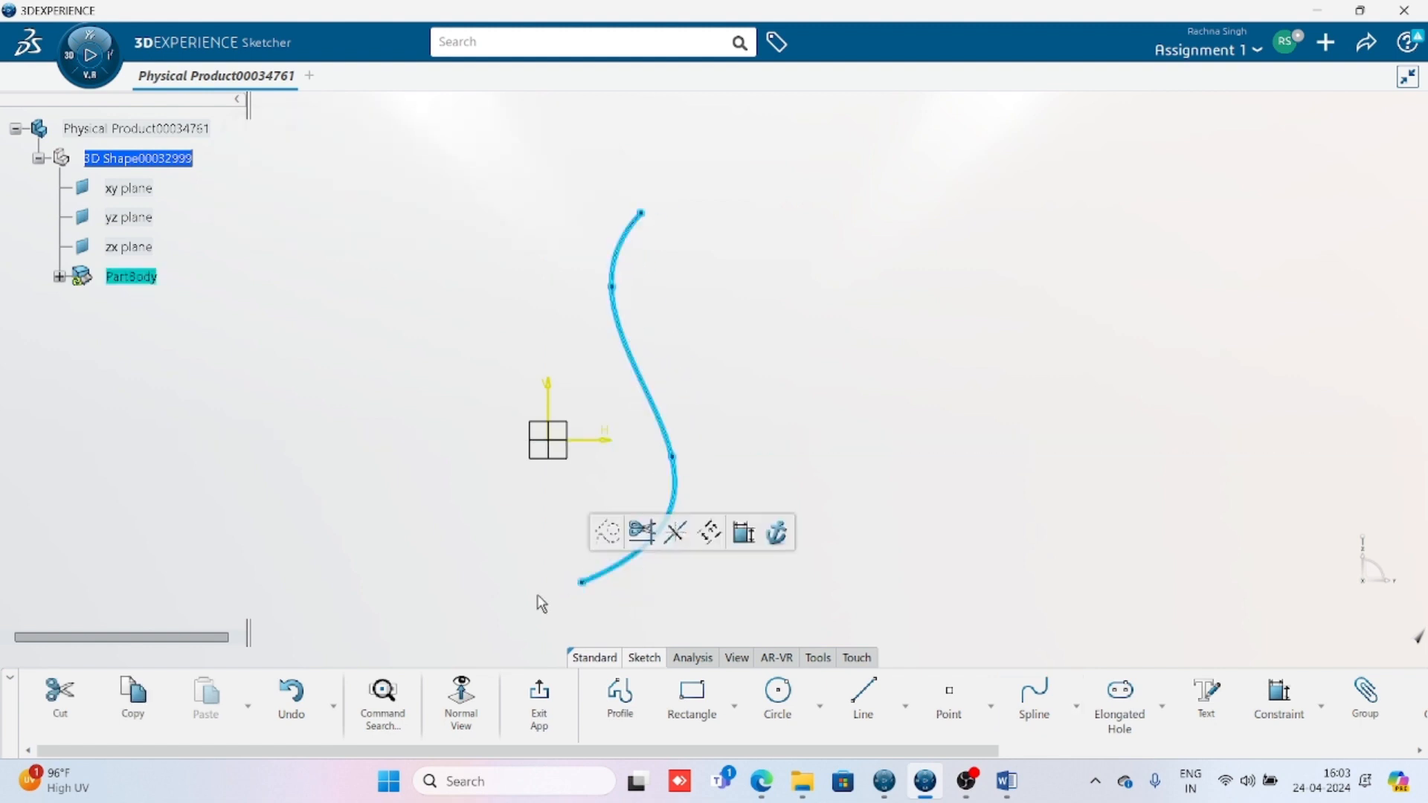
Step: Draw horizontal lines from the spline's lower and upper ends to the vertical axis and finish the sketch
click(862, 699)
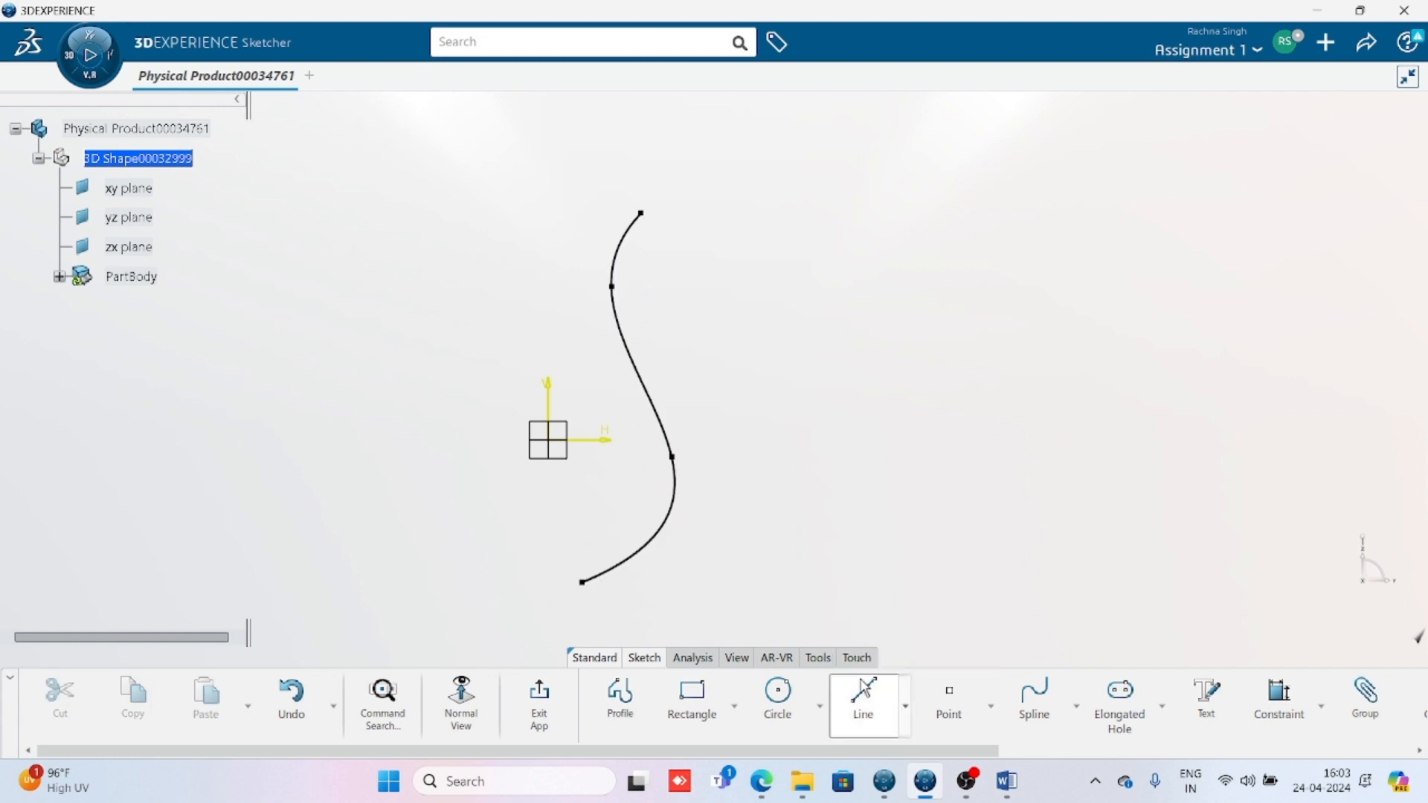
click(582, 582)
click(549, 584)
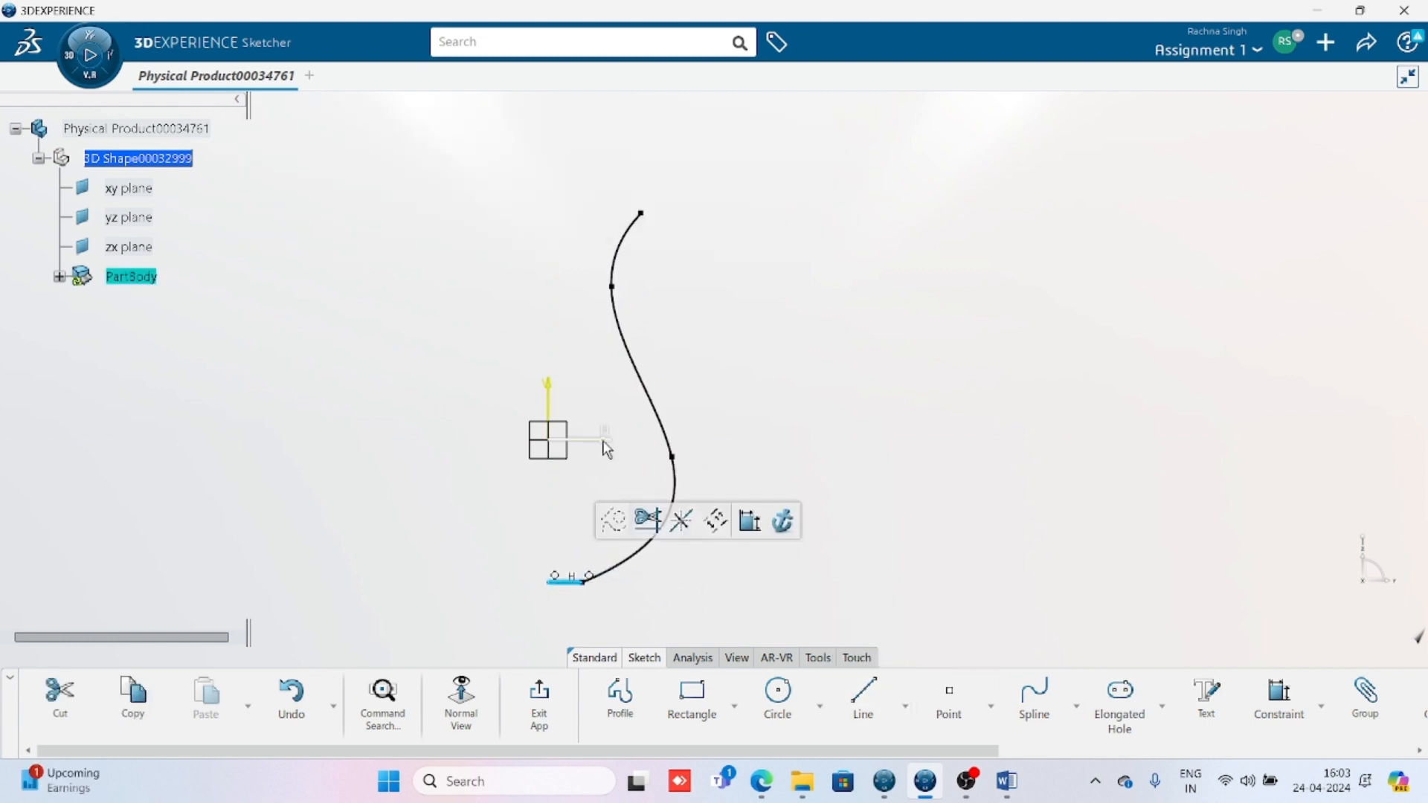
middle_drag(848, 428, 881, 478)
click(863, 695)
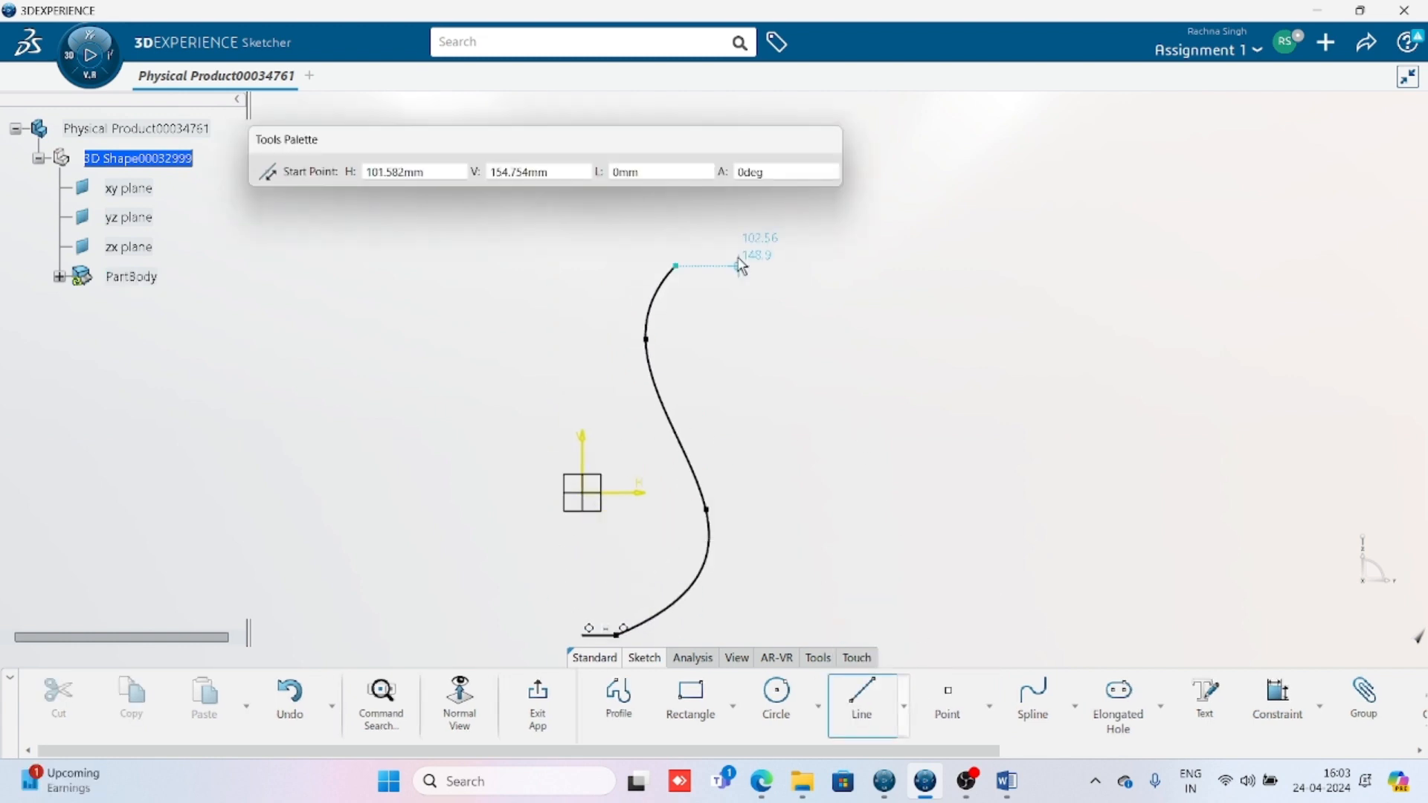
click(677, 266)
click(583, 265)
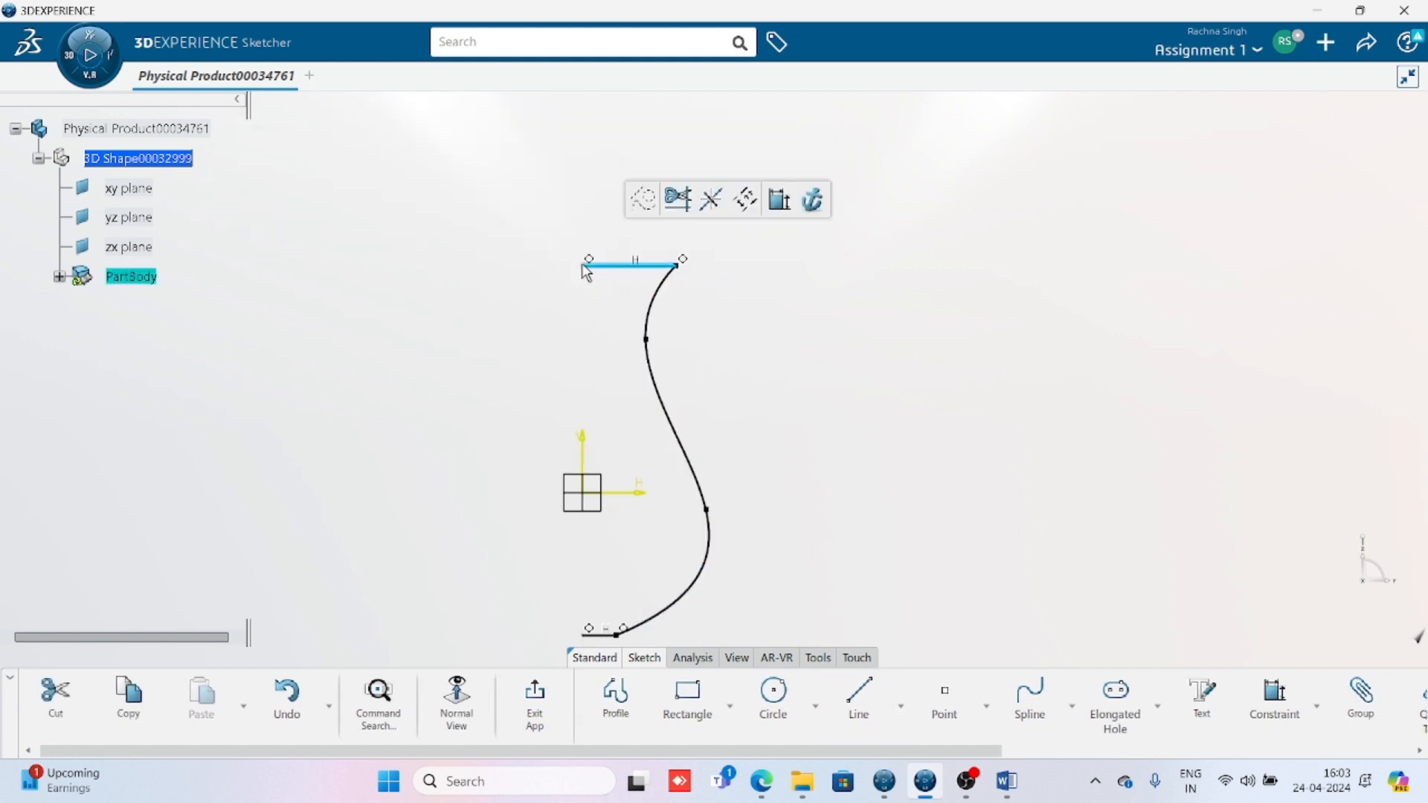
click(533, 703)
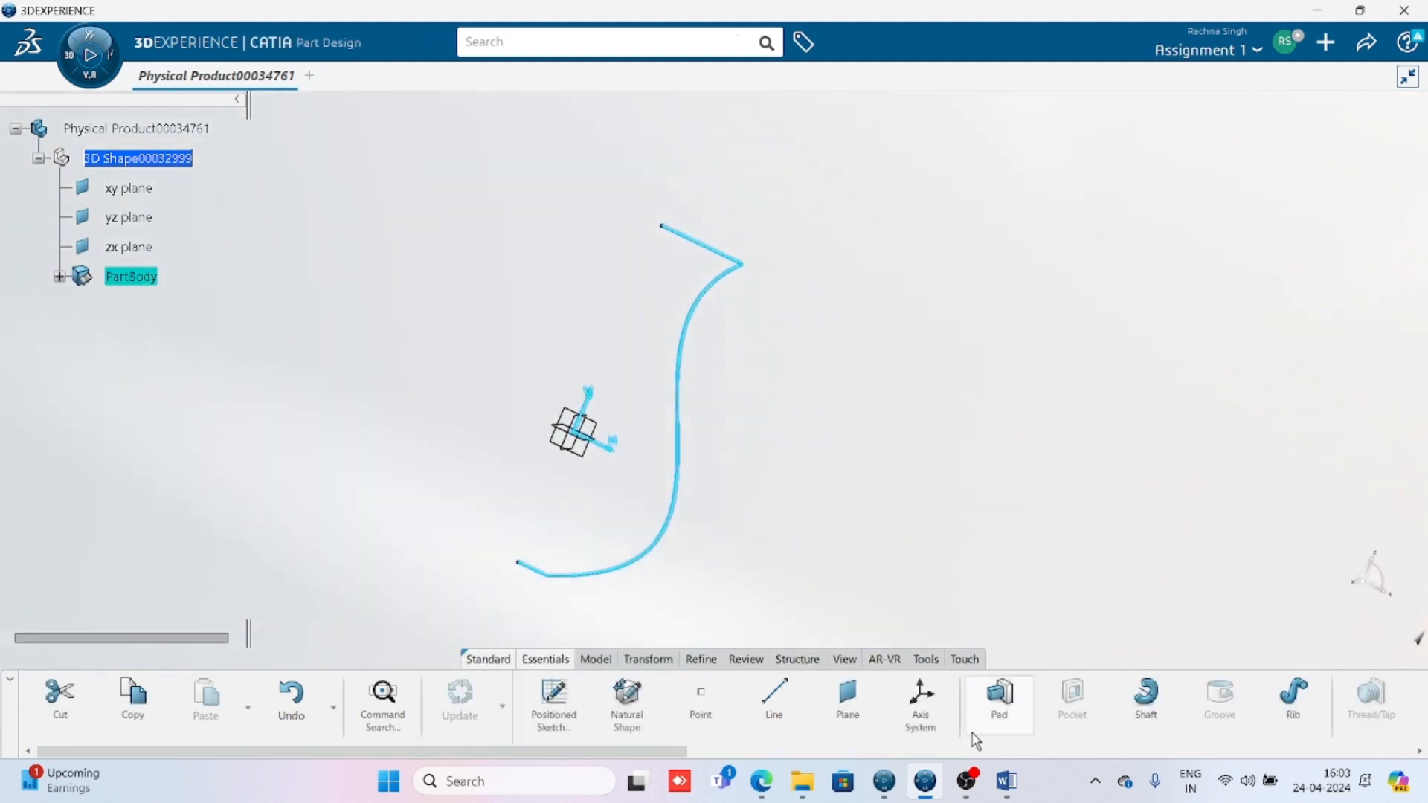
Step: Revolve the vase profile 360° around the sketch's vertical axis with a standard Shaft
click(1162, 699)
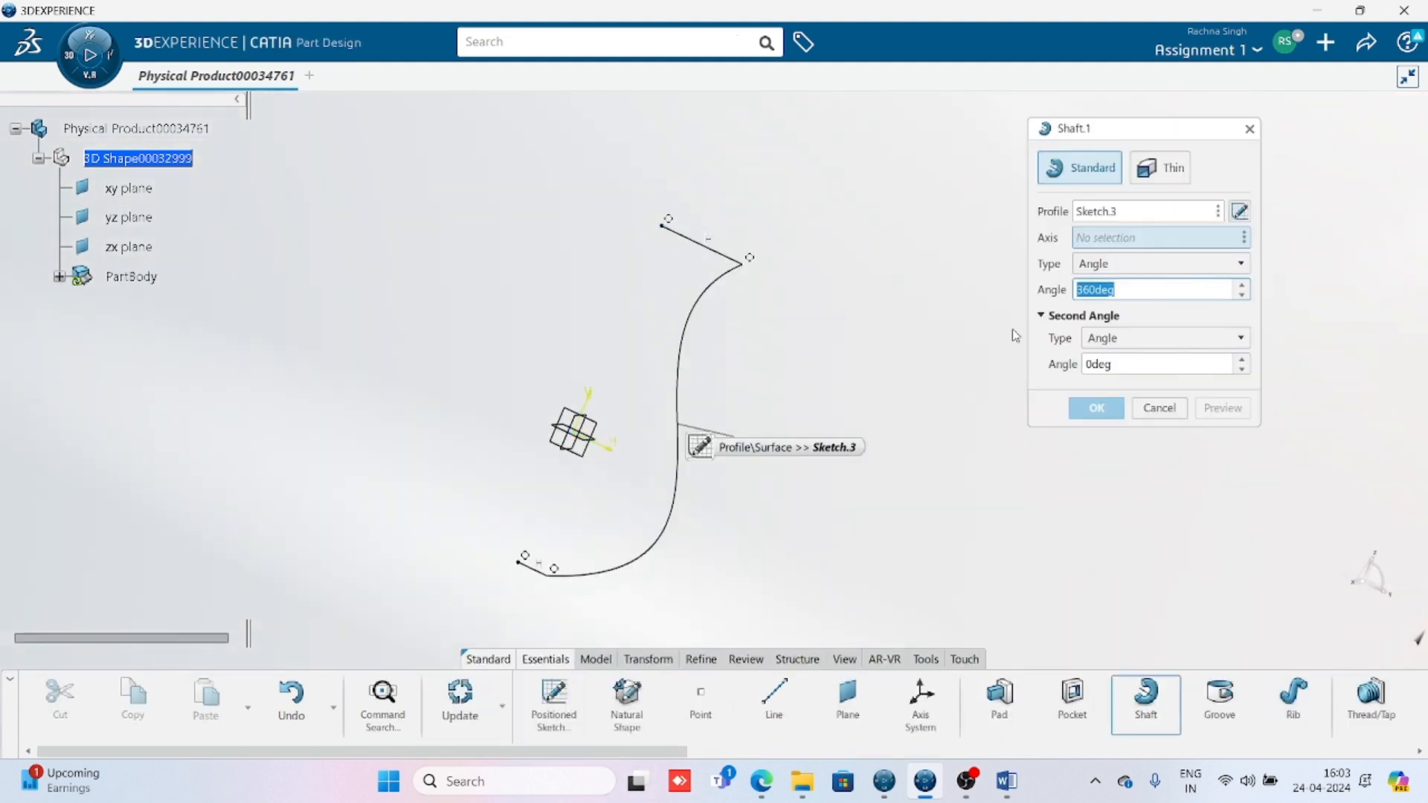
click(588, 398)
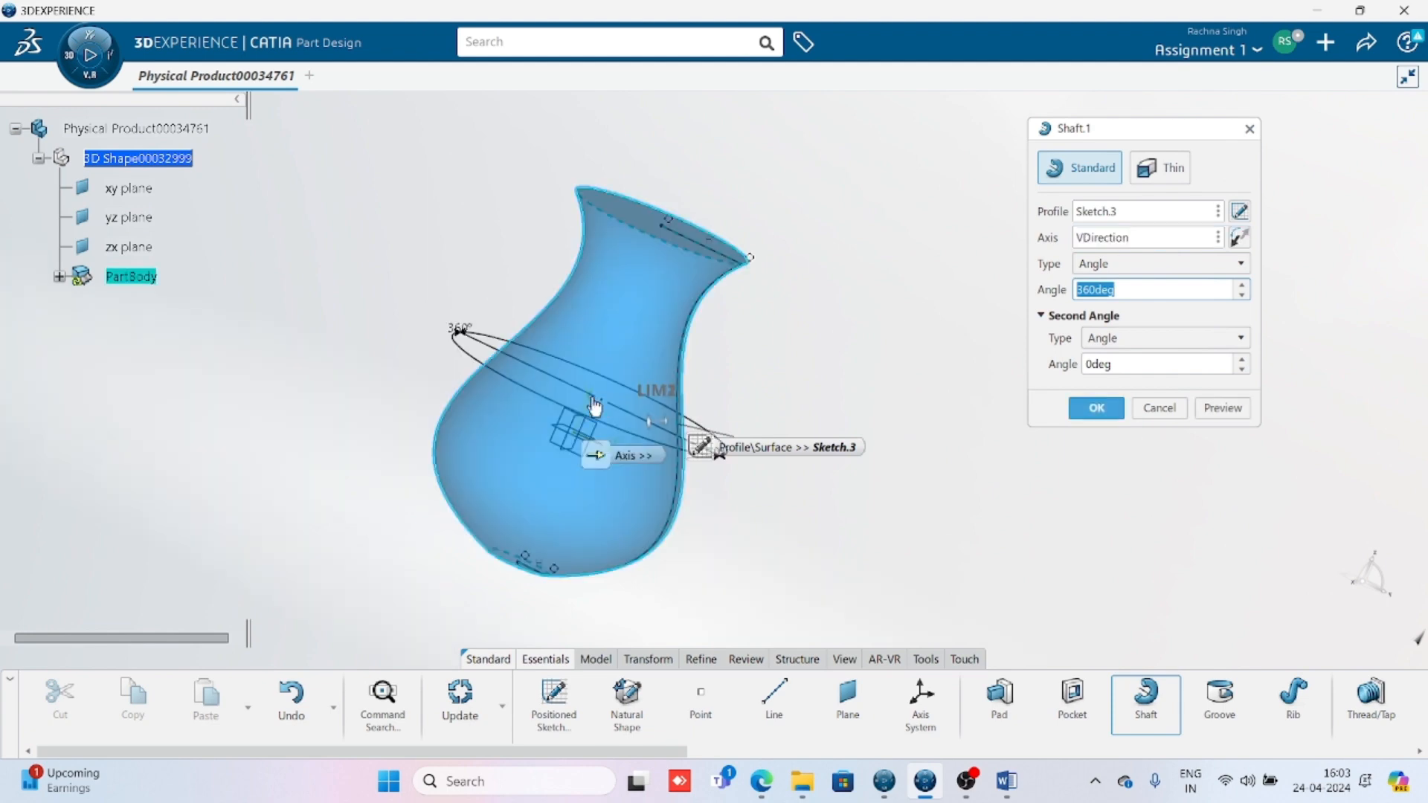
click(1112, 409)
click(884, 511)
middle_drag(862, 512, 837, 445)
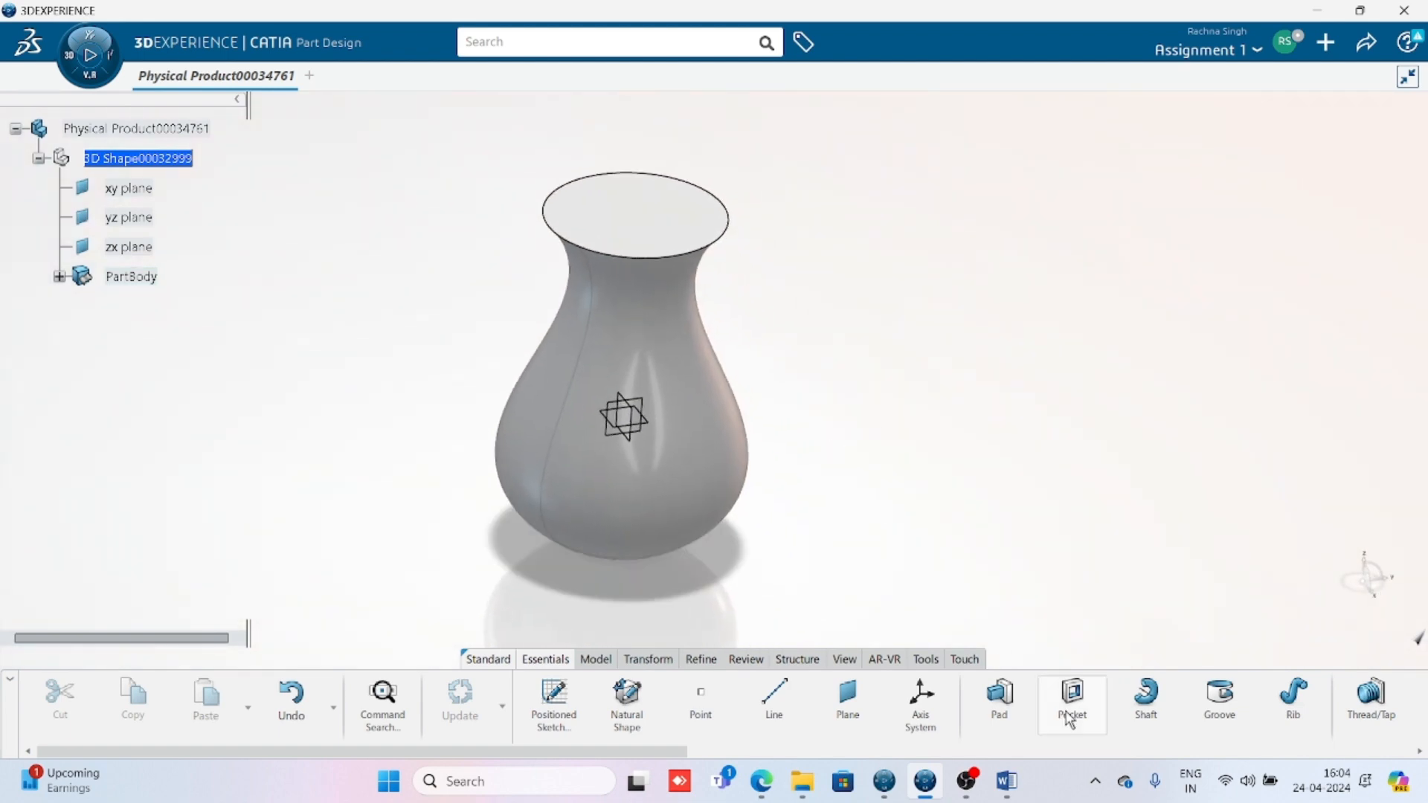
Step: Sketch an open six-point spline on the yz plane as the handle path, curving outside the vase from neck to lower belly
click(553, 702)
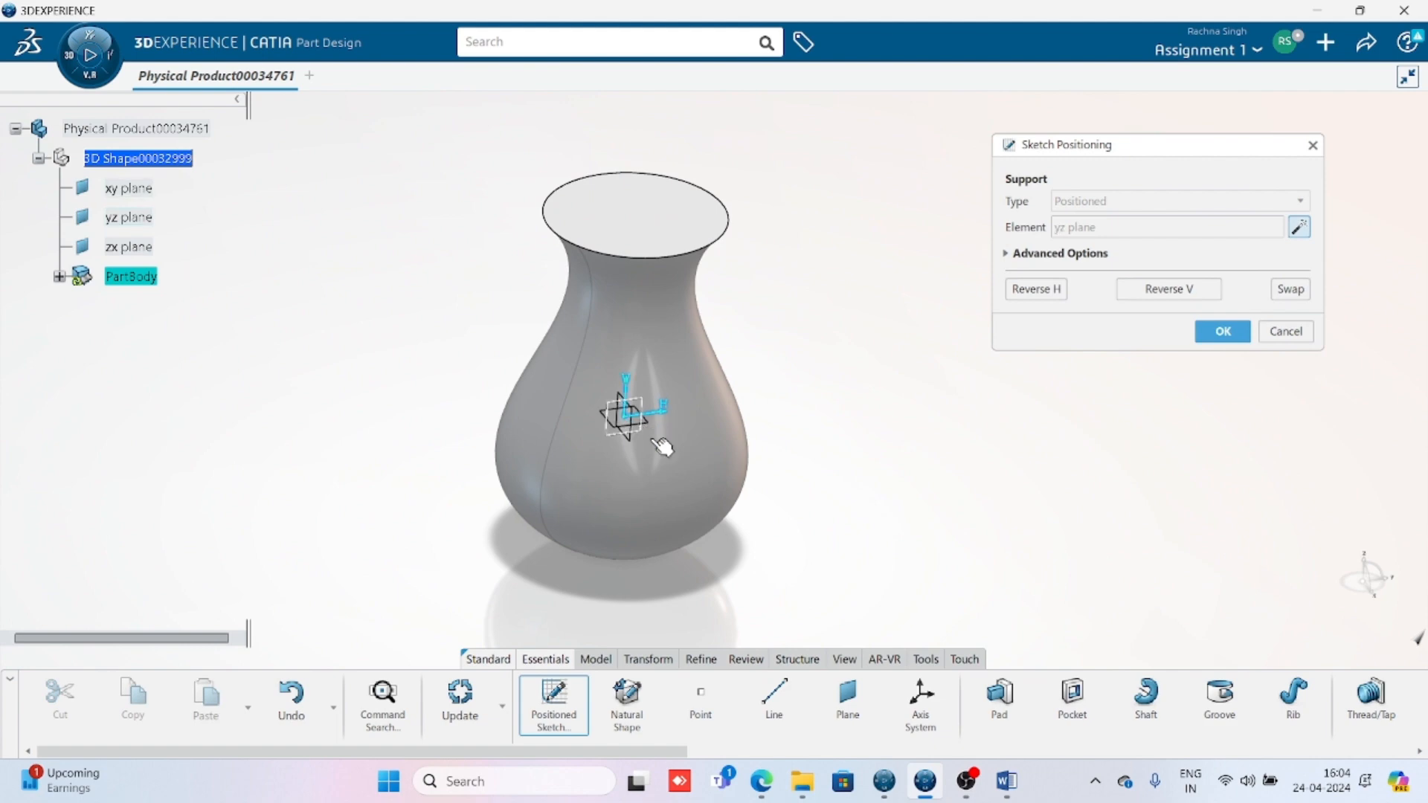
click(642, 430)
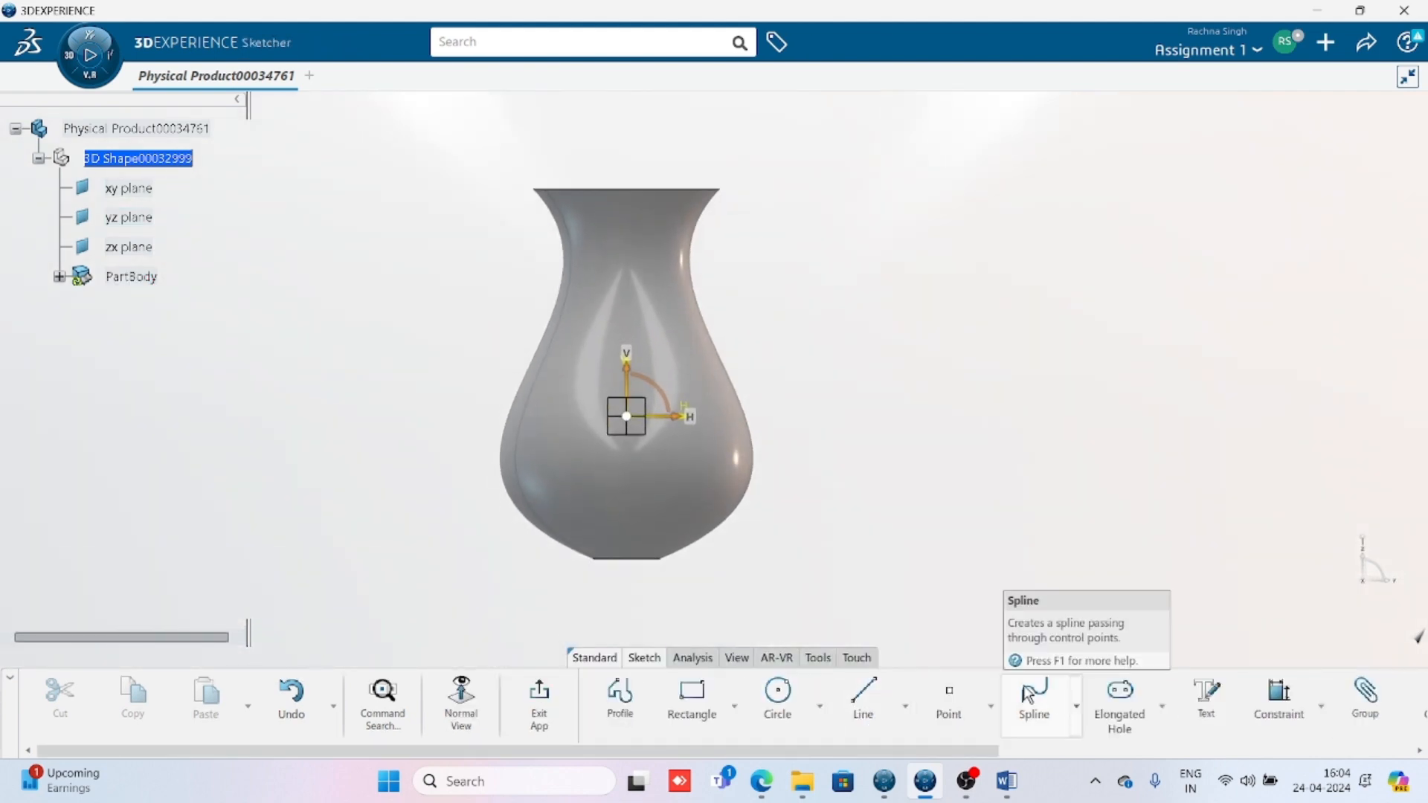
click(1027, 694)
click(680, 238)
click(758, 218)
click(774, 316)
click(833, 398)
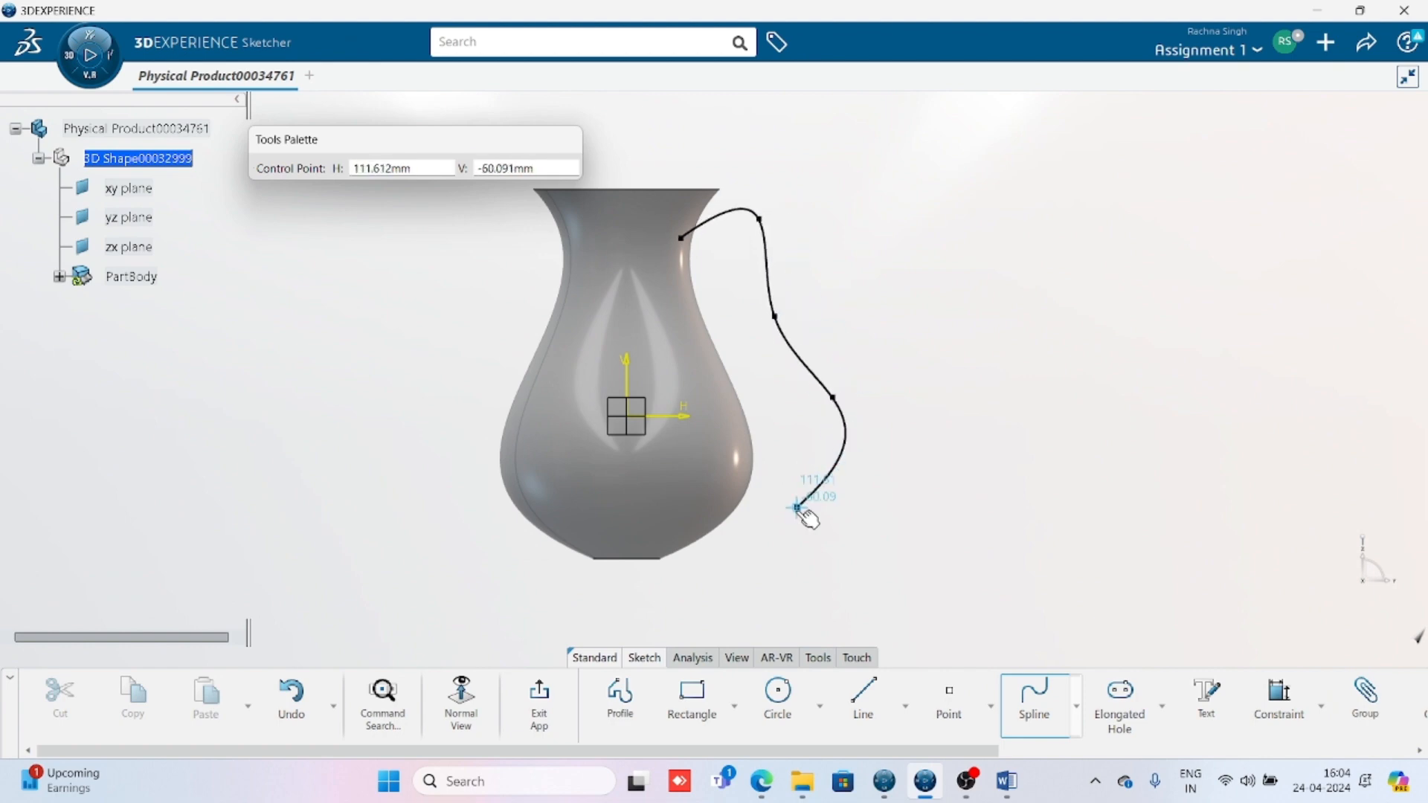
click(770, 524)
click(699, 504)
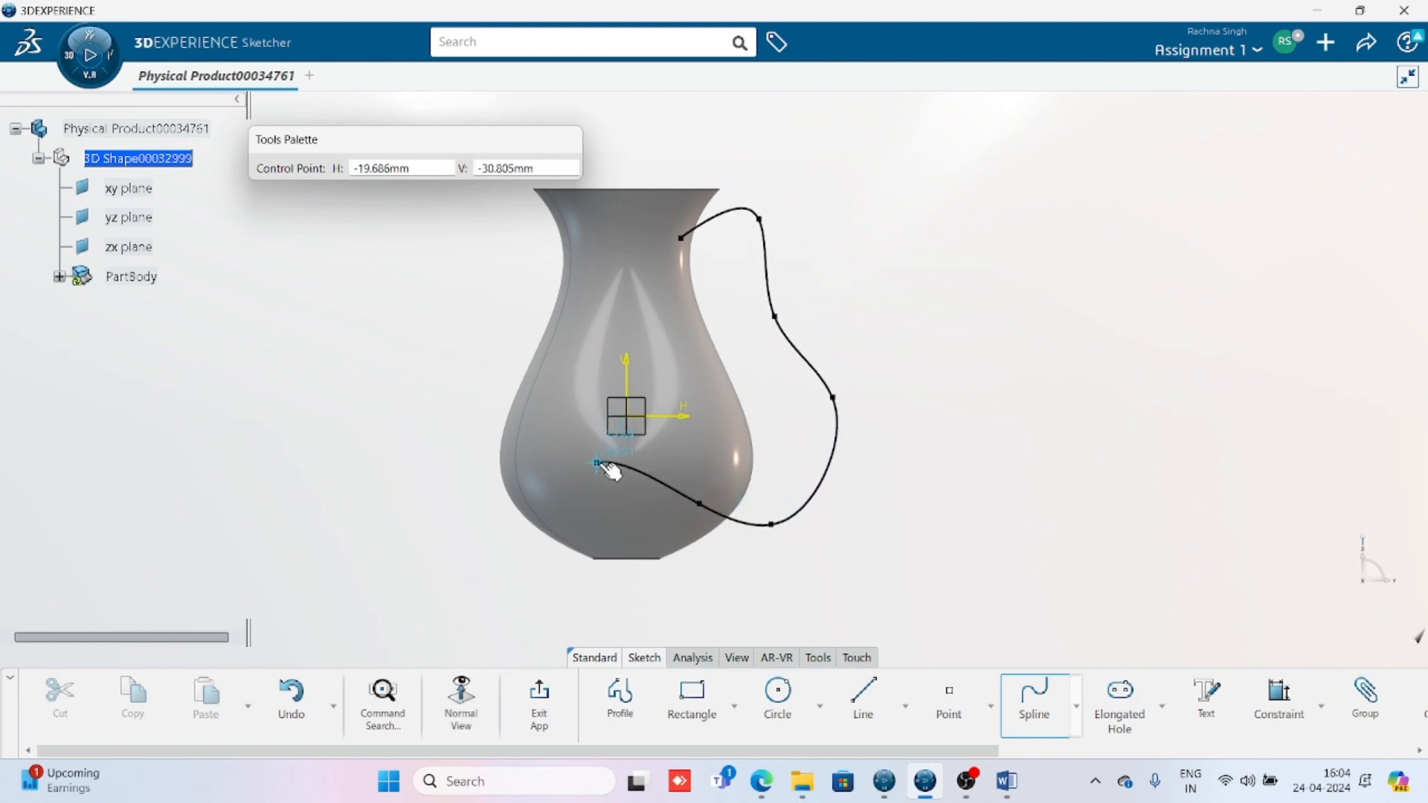
key(Escape)
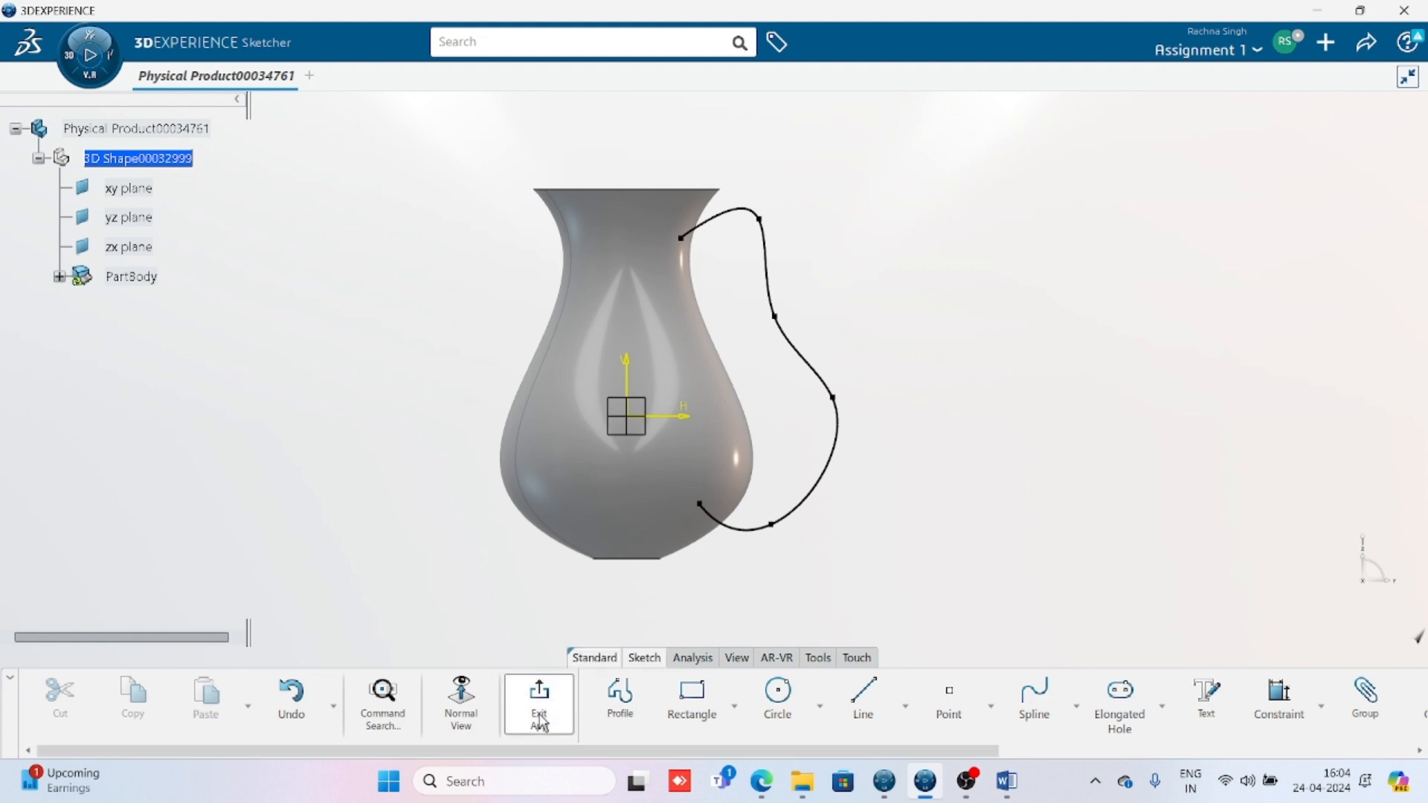
click(539, 712)
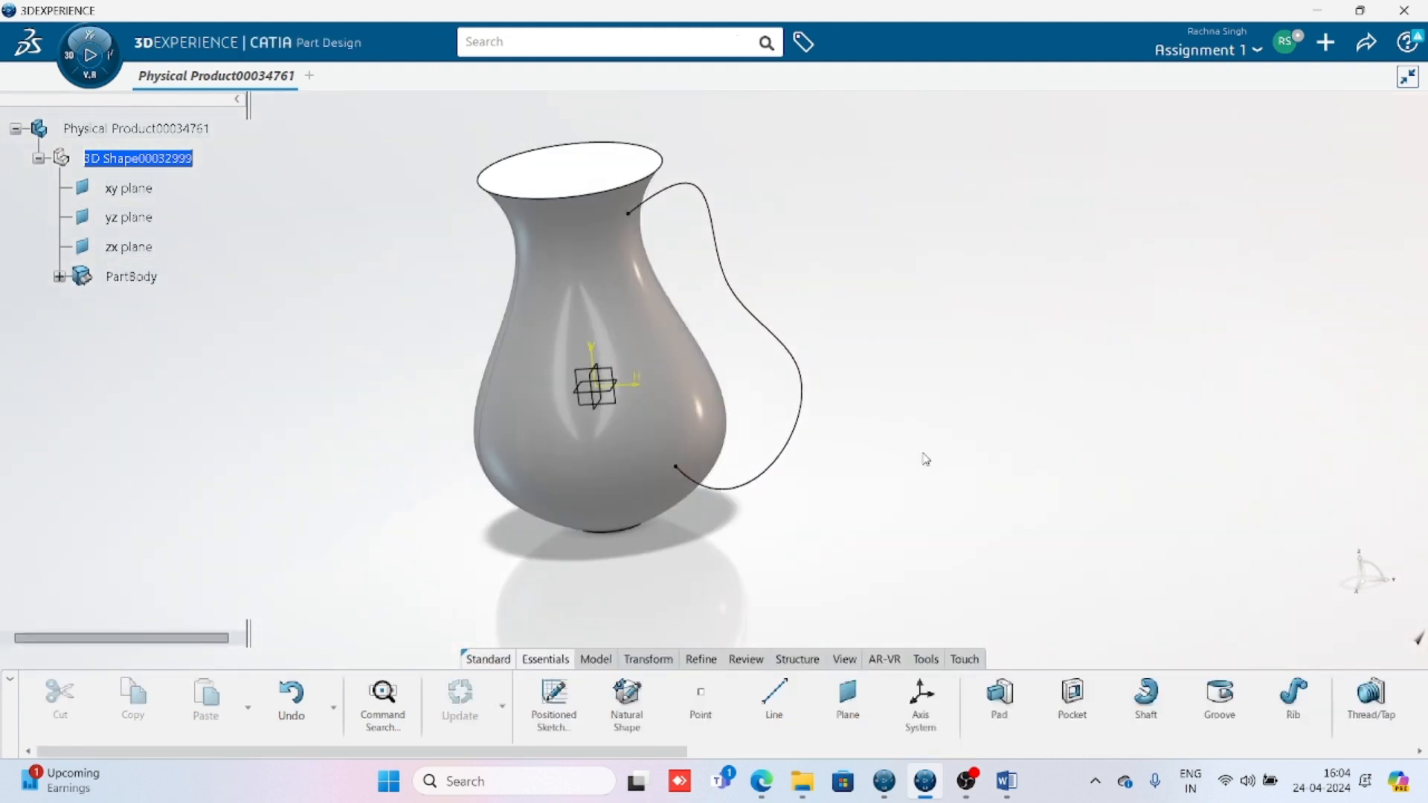
Step: Create a reference plane normal to the handle spline, passing through the spline's lower endpoint
middle_drag(626, 542, 589, 440)
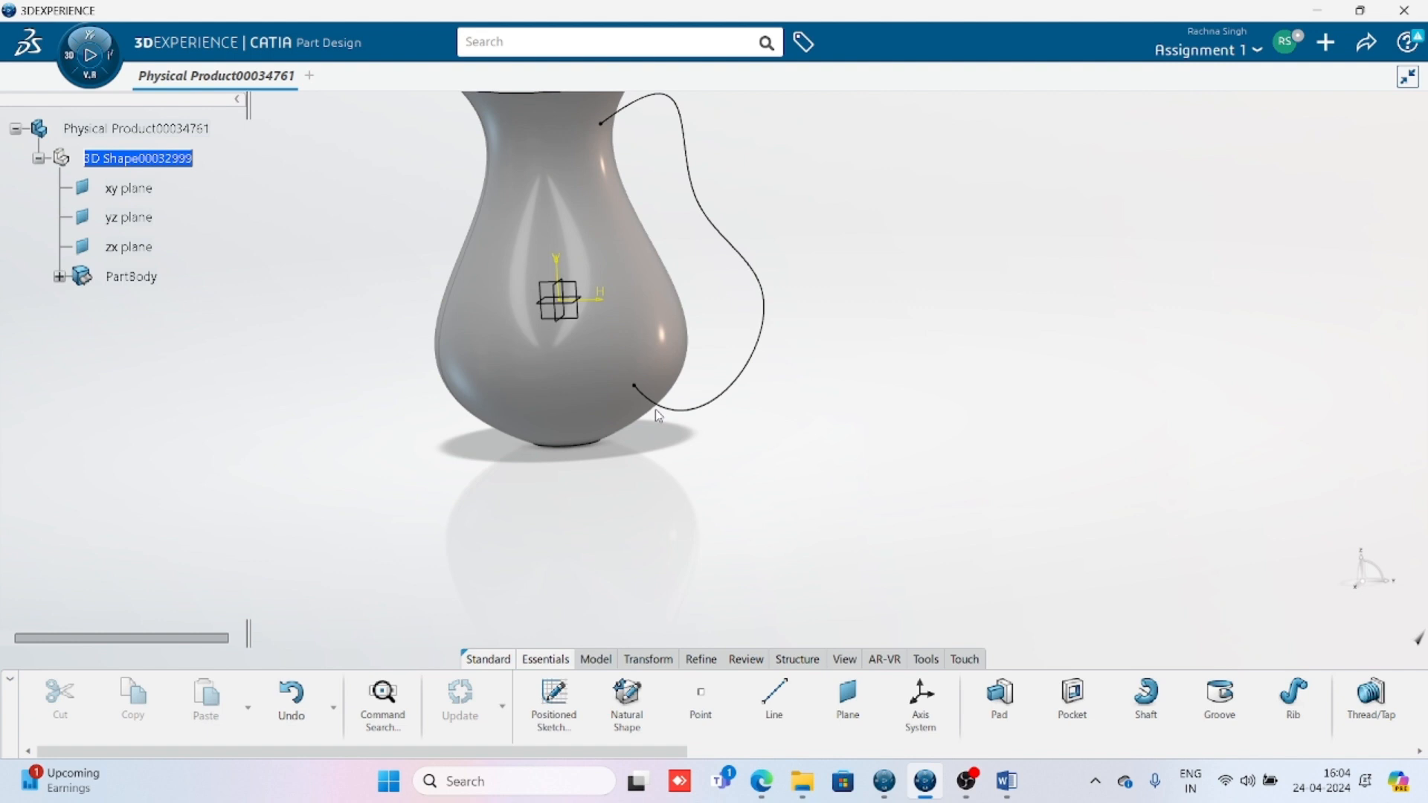
middle_drag(782, 394, 799, 516)
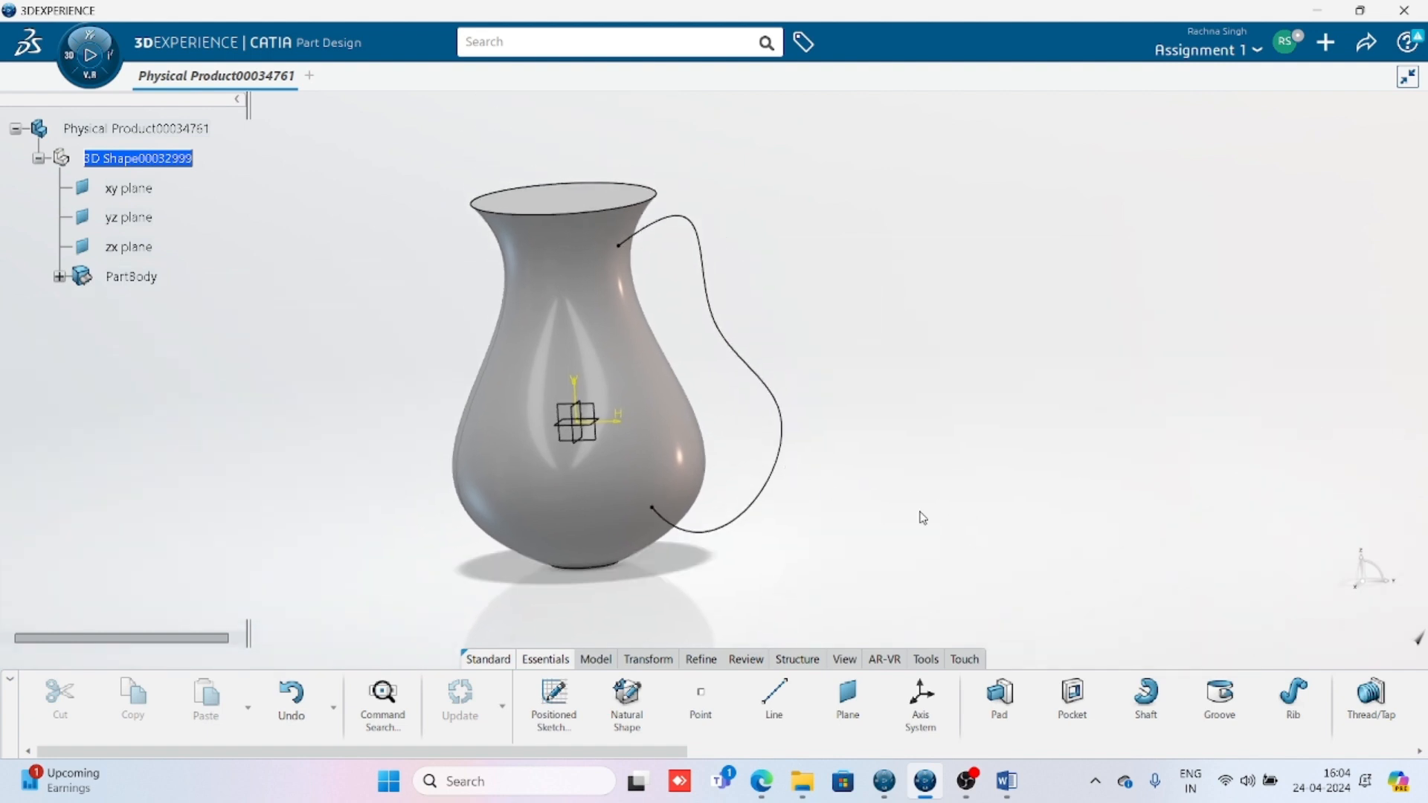
click(848, 705)
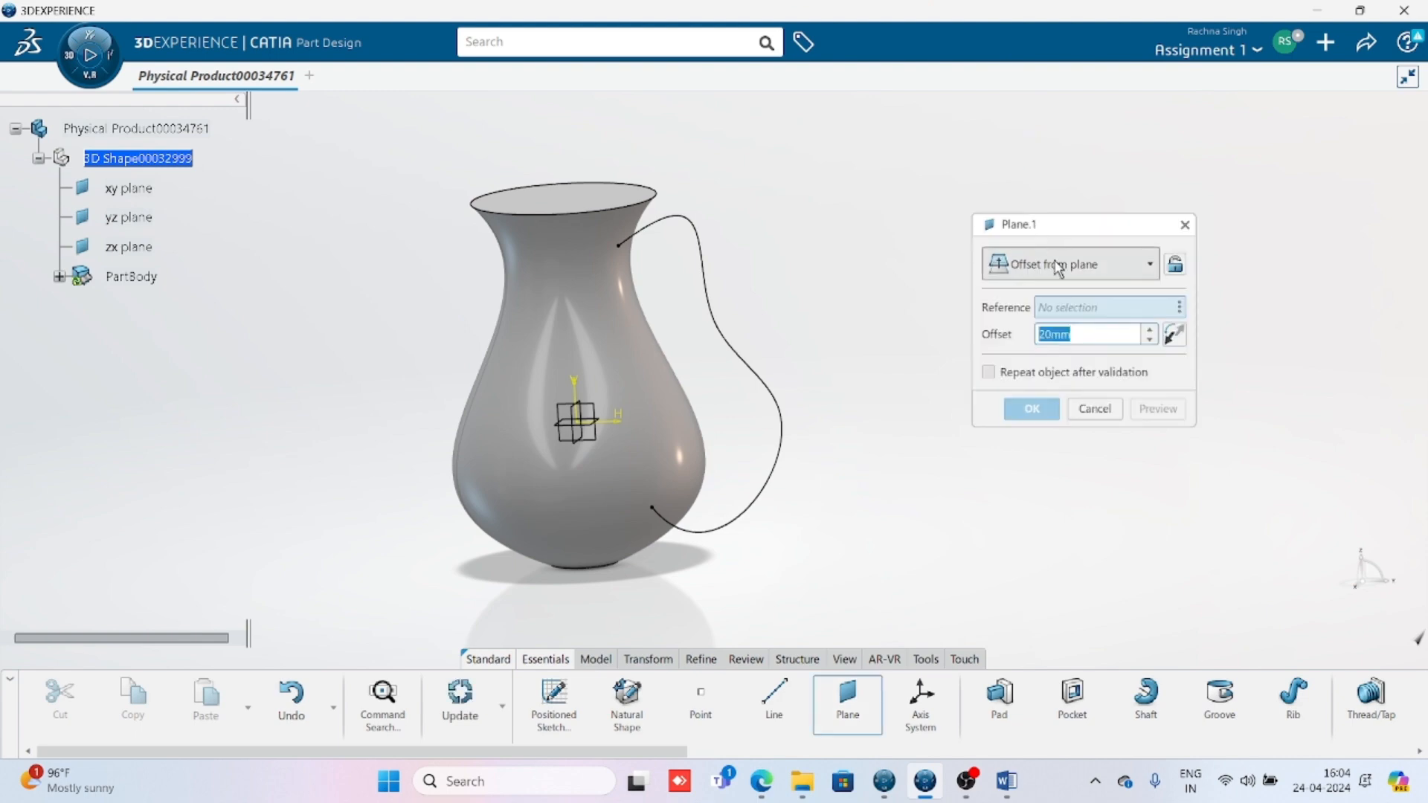
click(1060, 265)
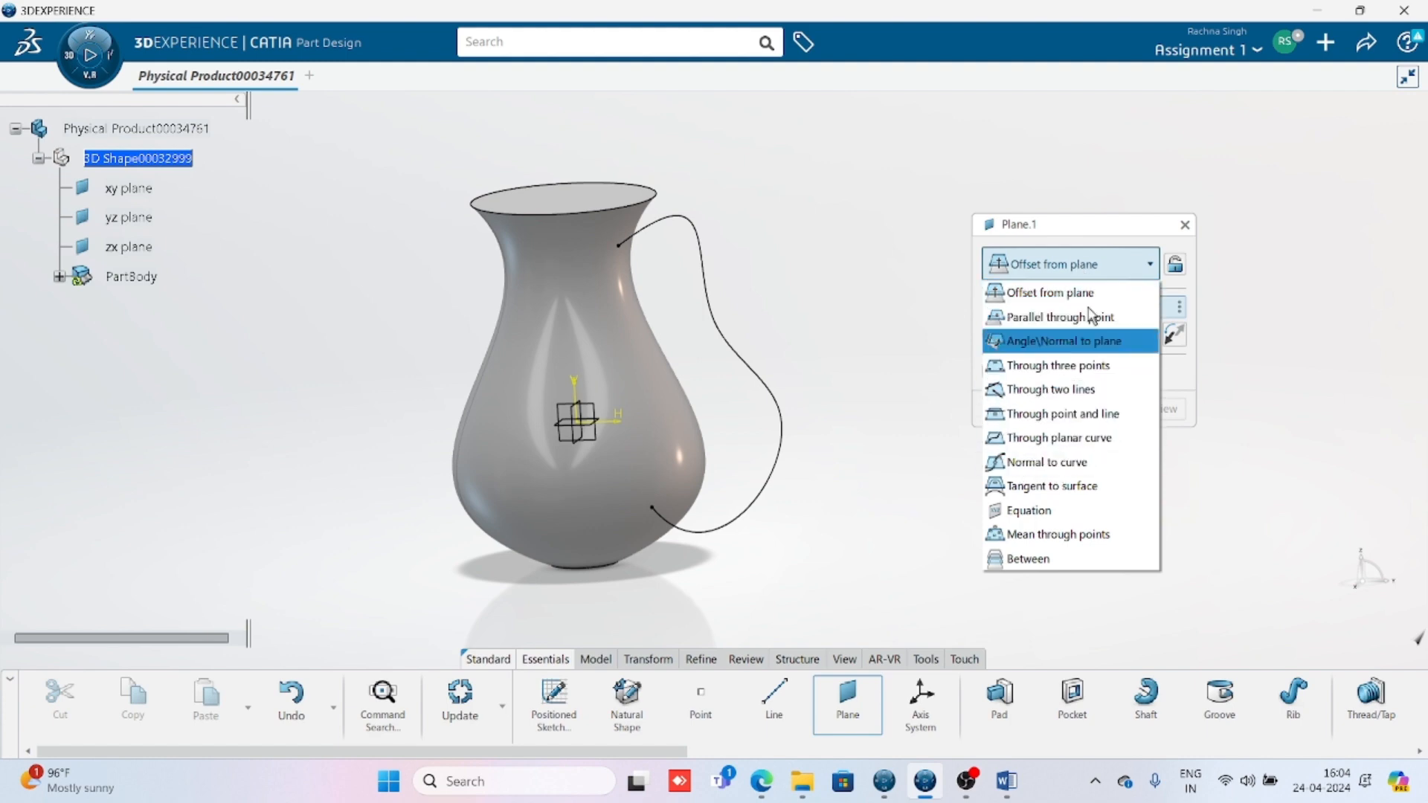
click(1039, 463)
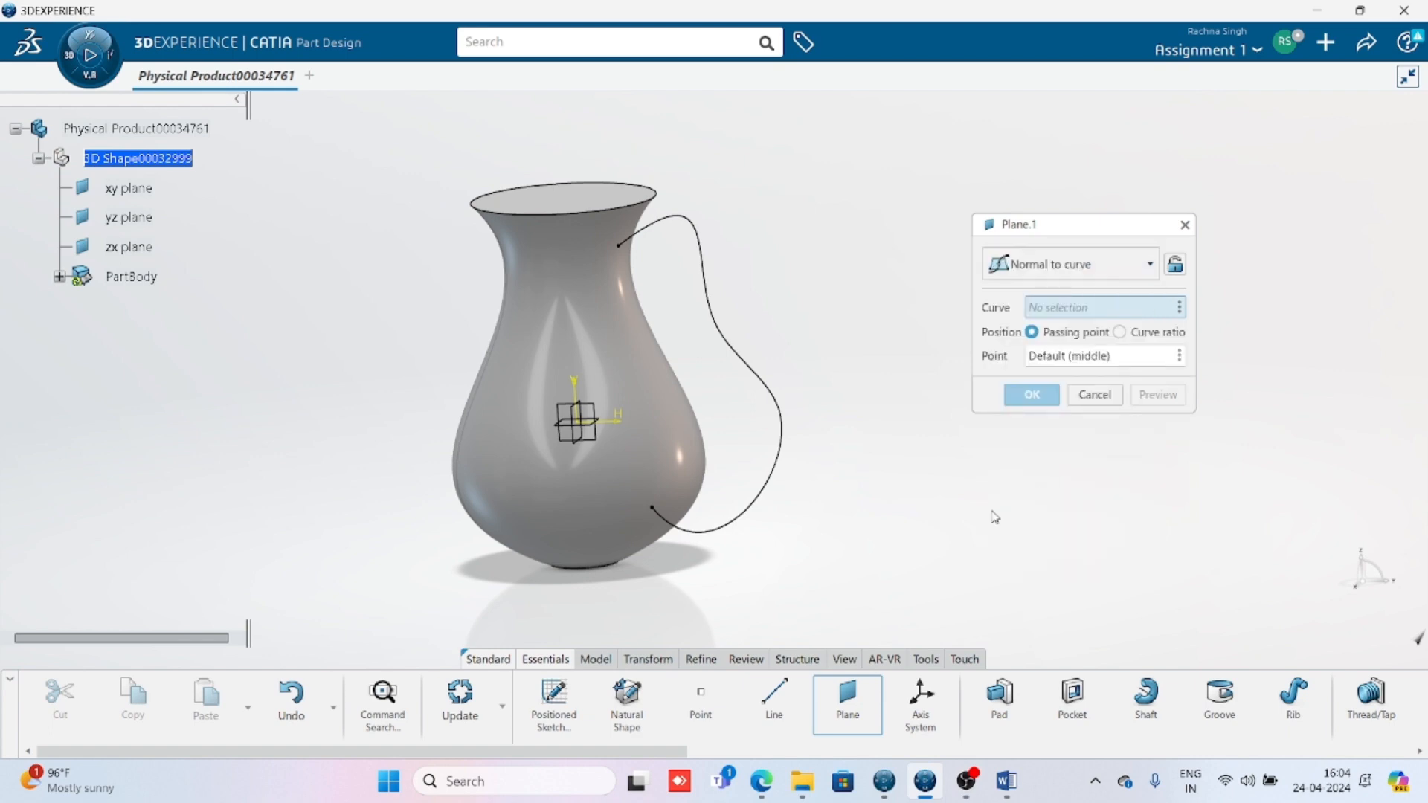
click(774, 498)
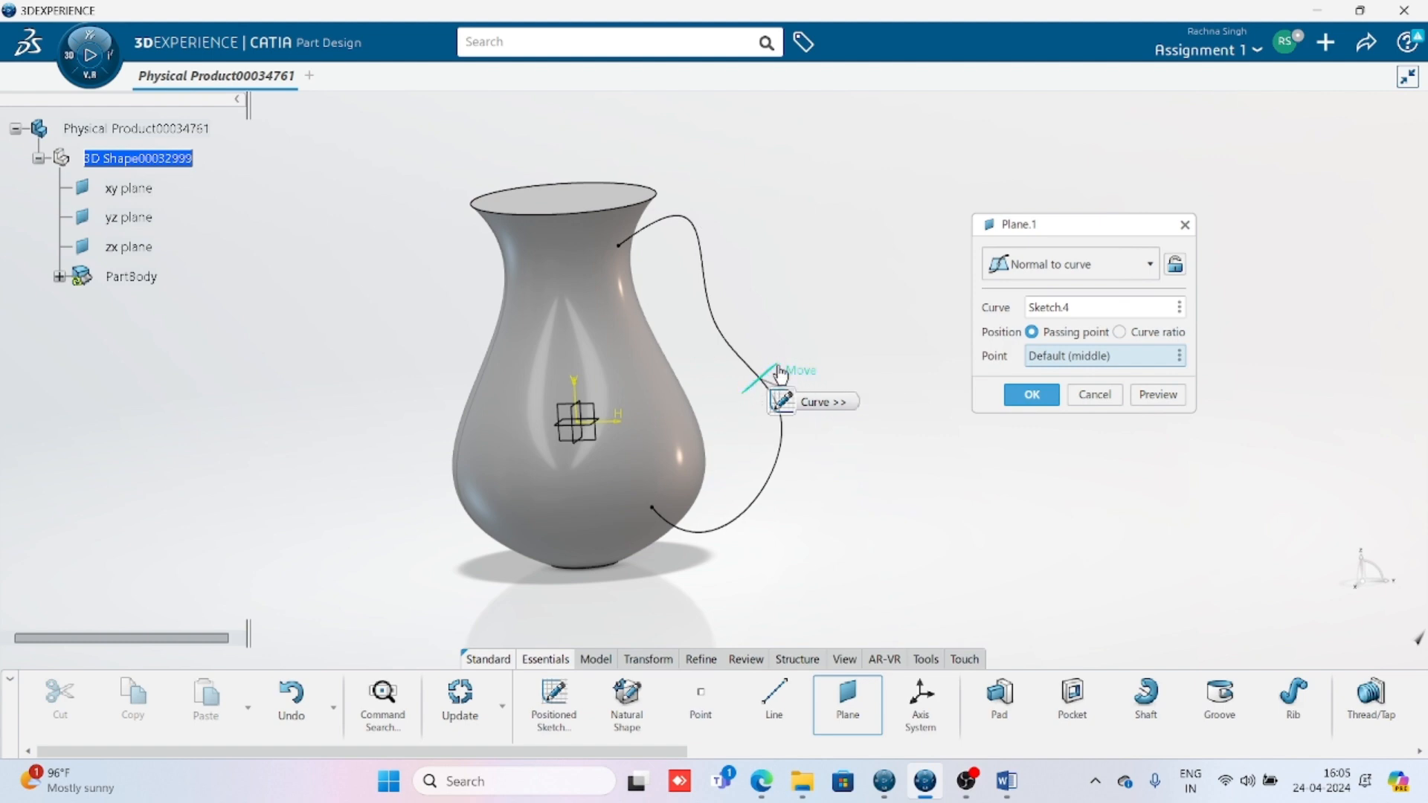
click(661, 513)
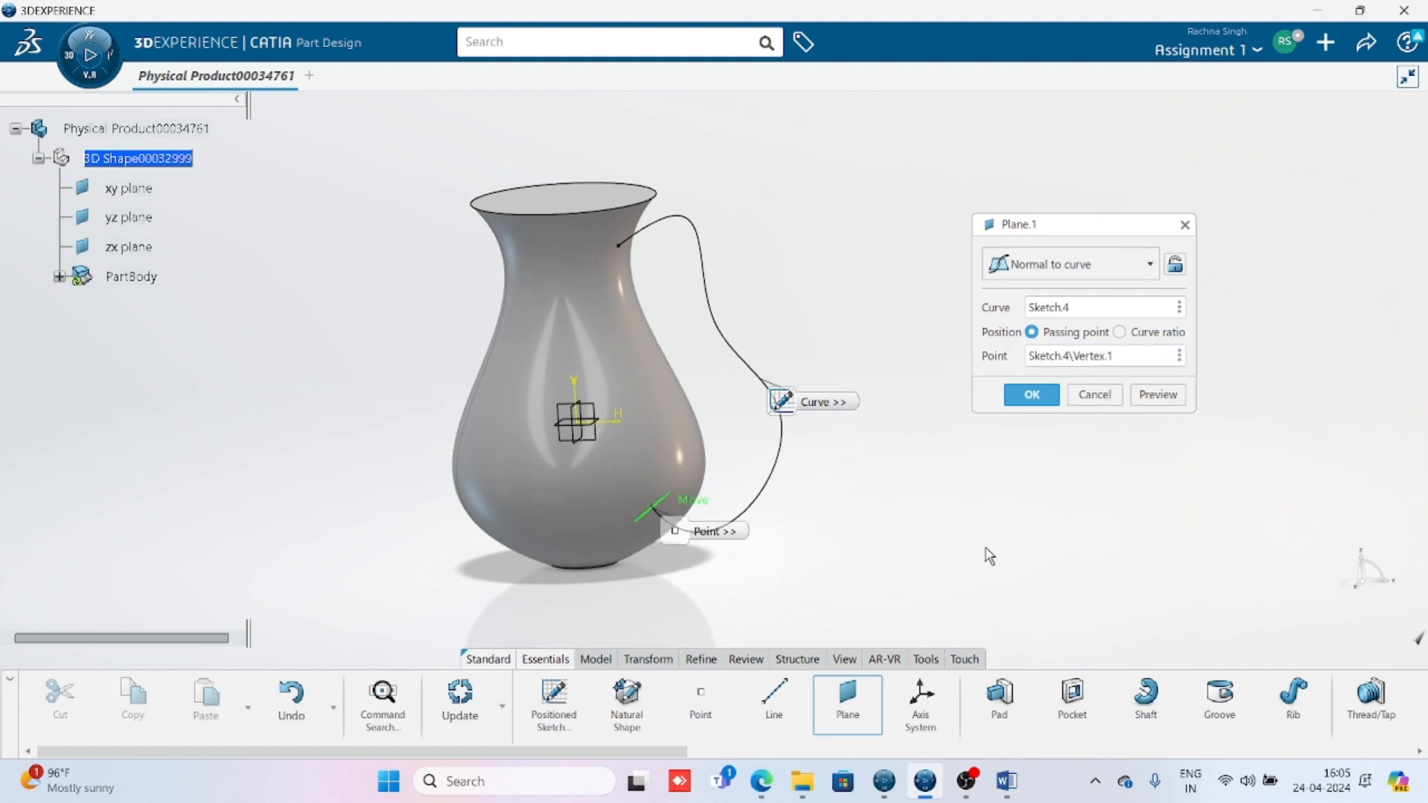
click(1054, 393)
Step: Sketch a horizontal elongated hole of about 4.6 mm radius around the origin of the new plane and finish the sketch
middle_drag(816, 540, 628, 487)
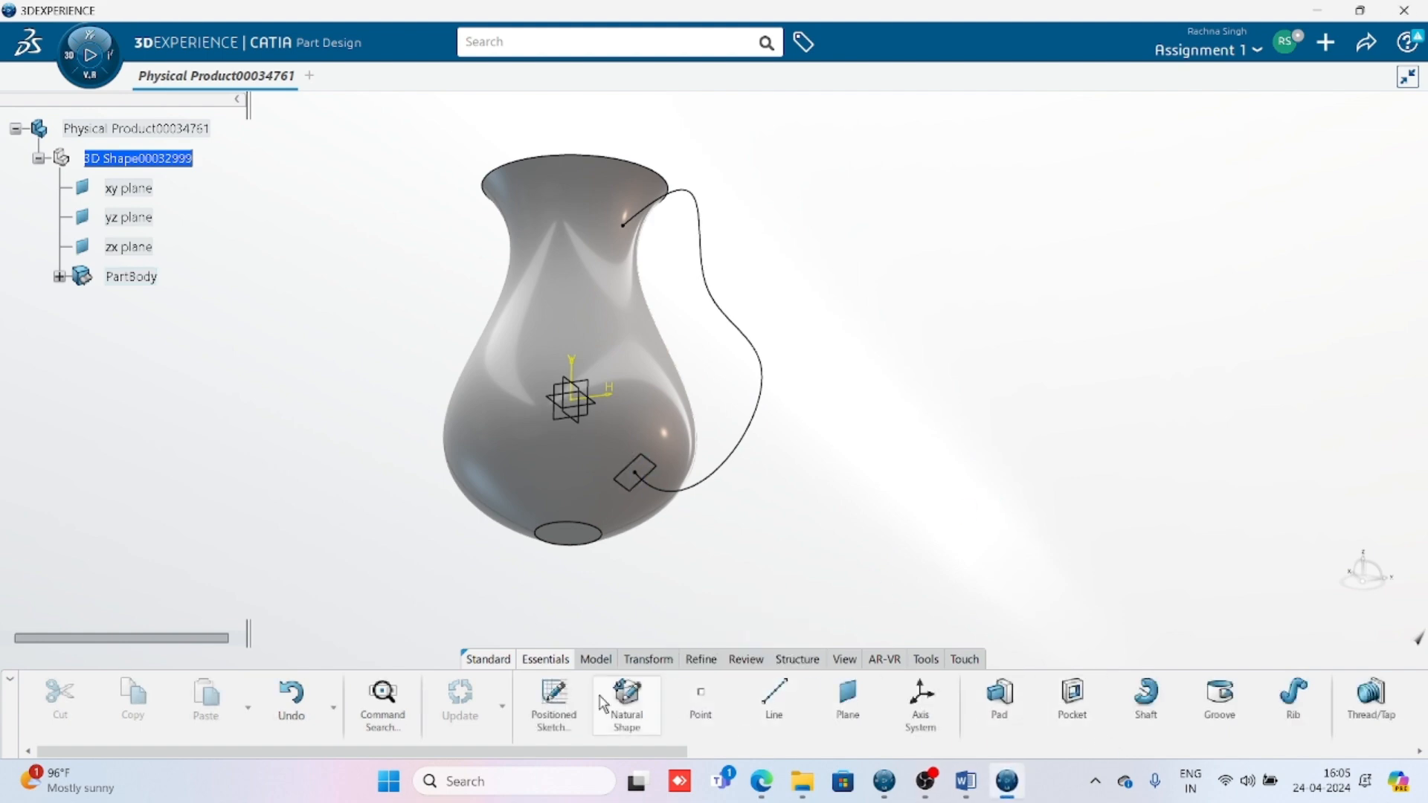
drag(608, 755, 835, 754)
click(637, 491)
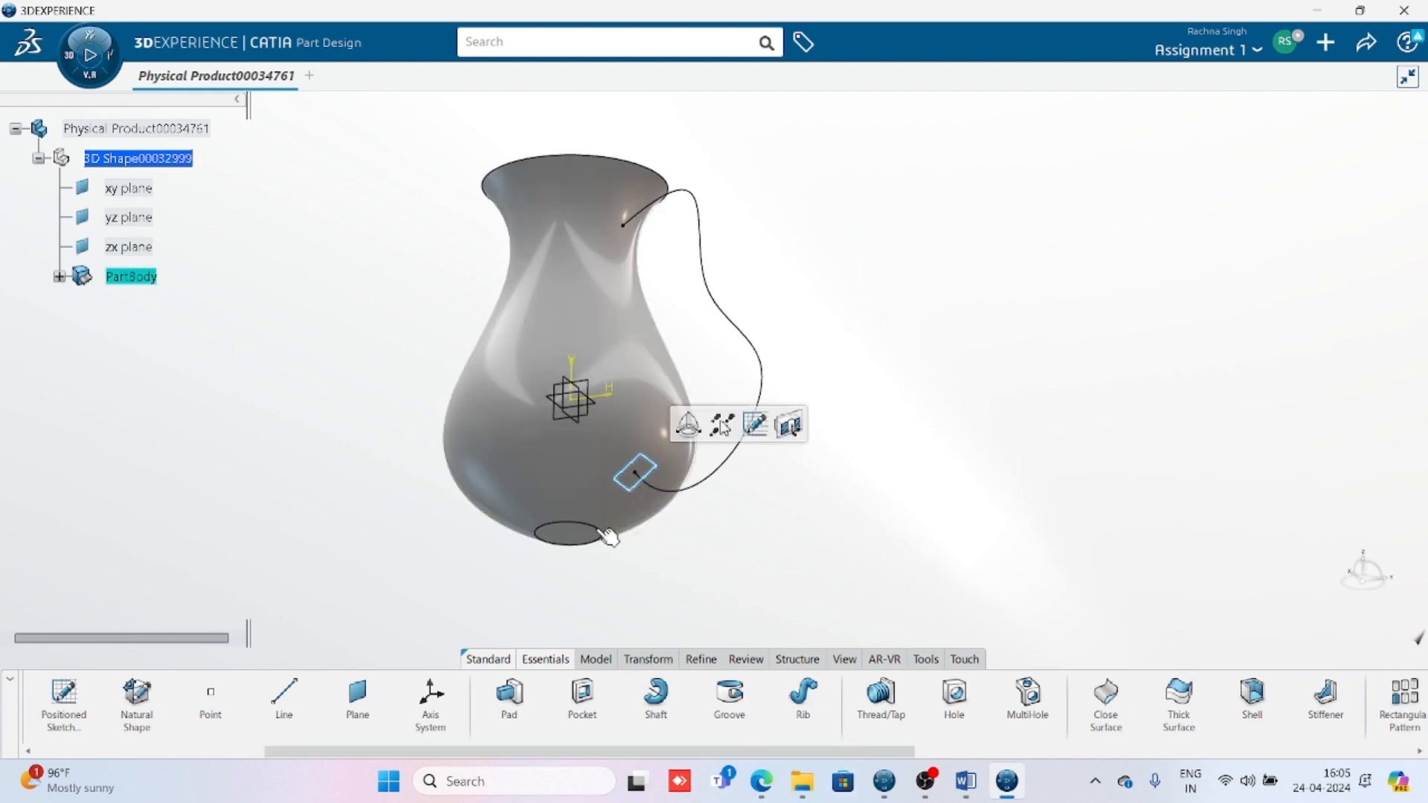
drag(664, 753, 491, 744)
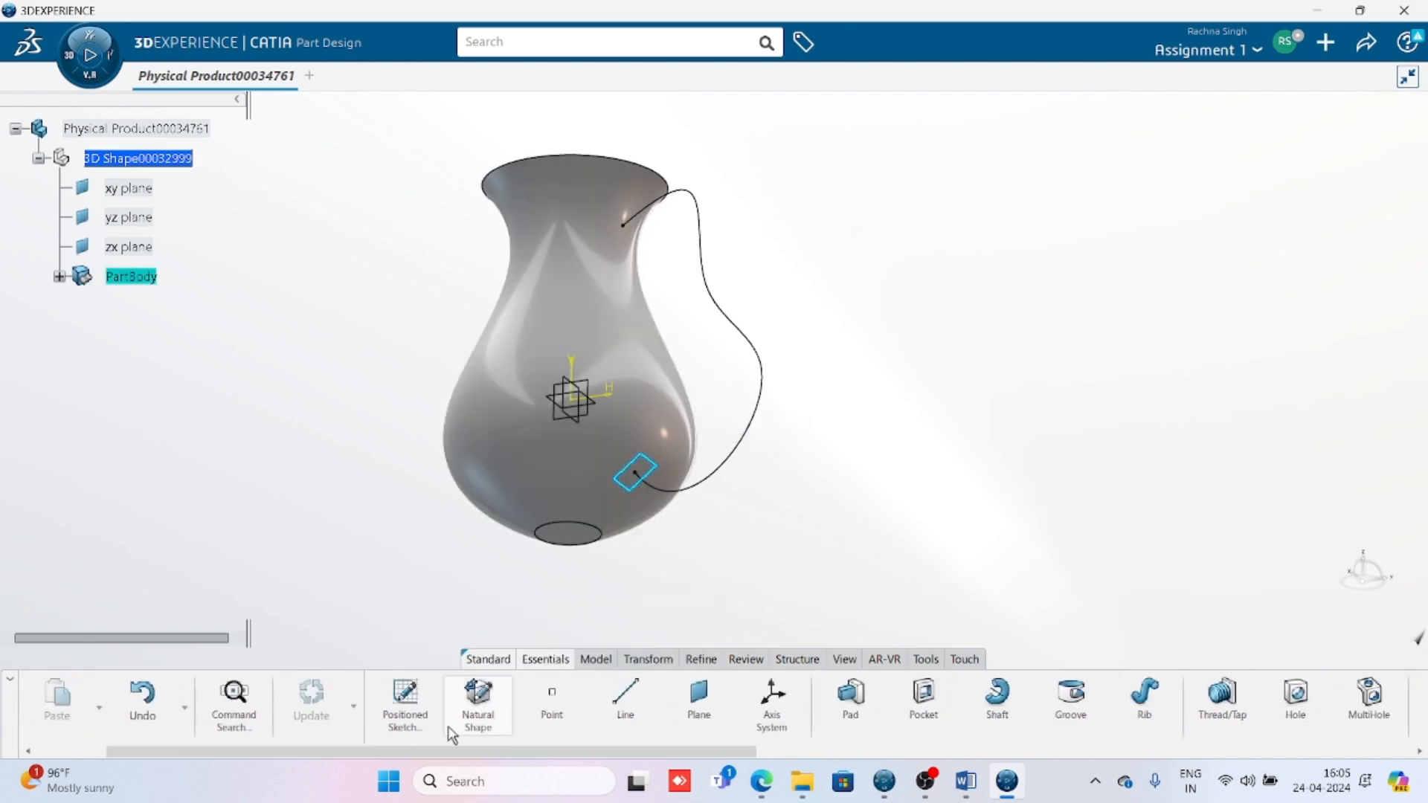
click(383, 710)
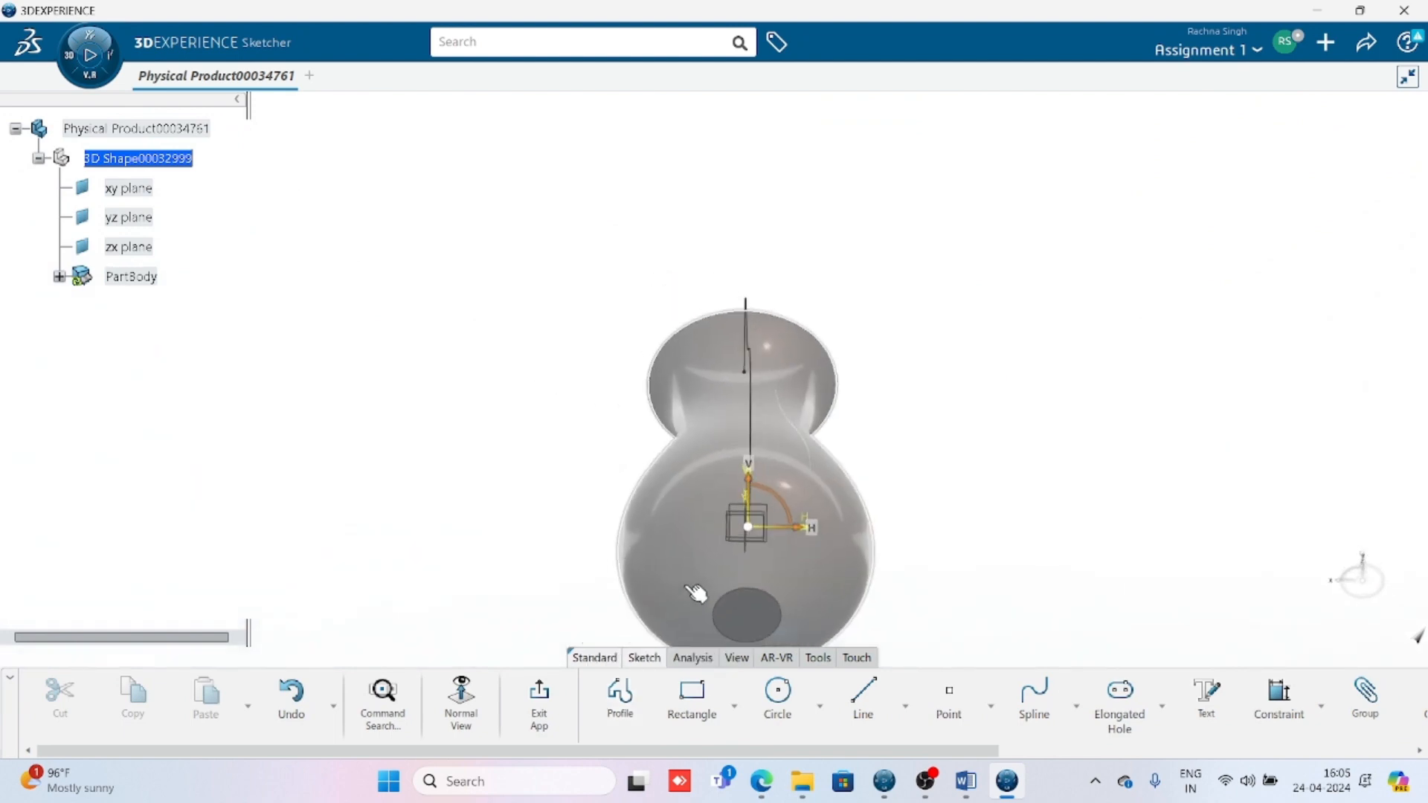
click(1162, 716)
click(1157, 591)
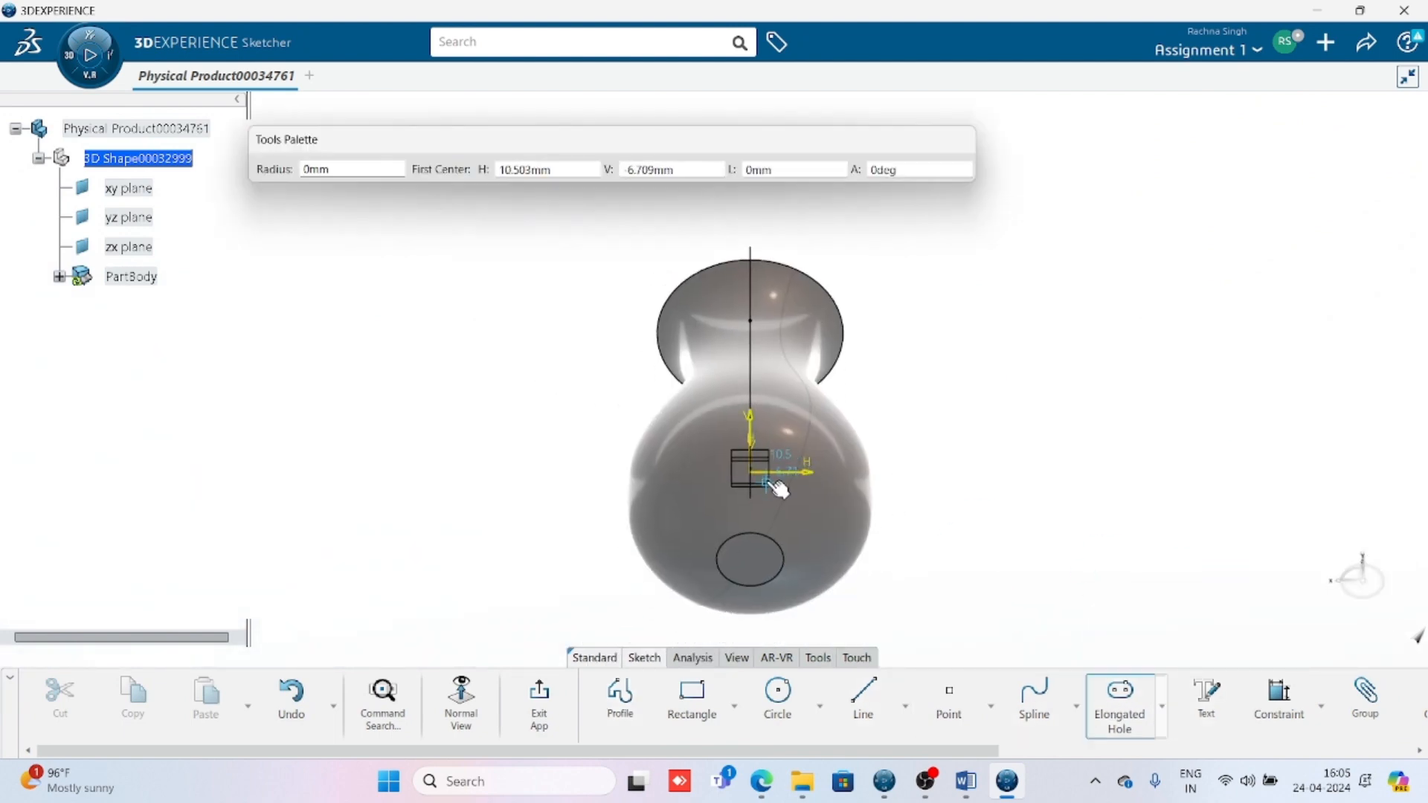
scroll(755, 479, up, 3)
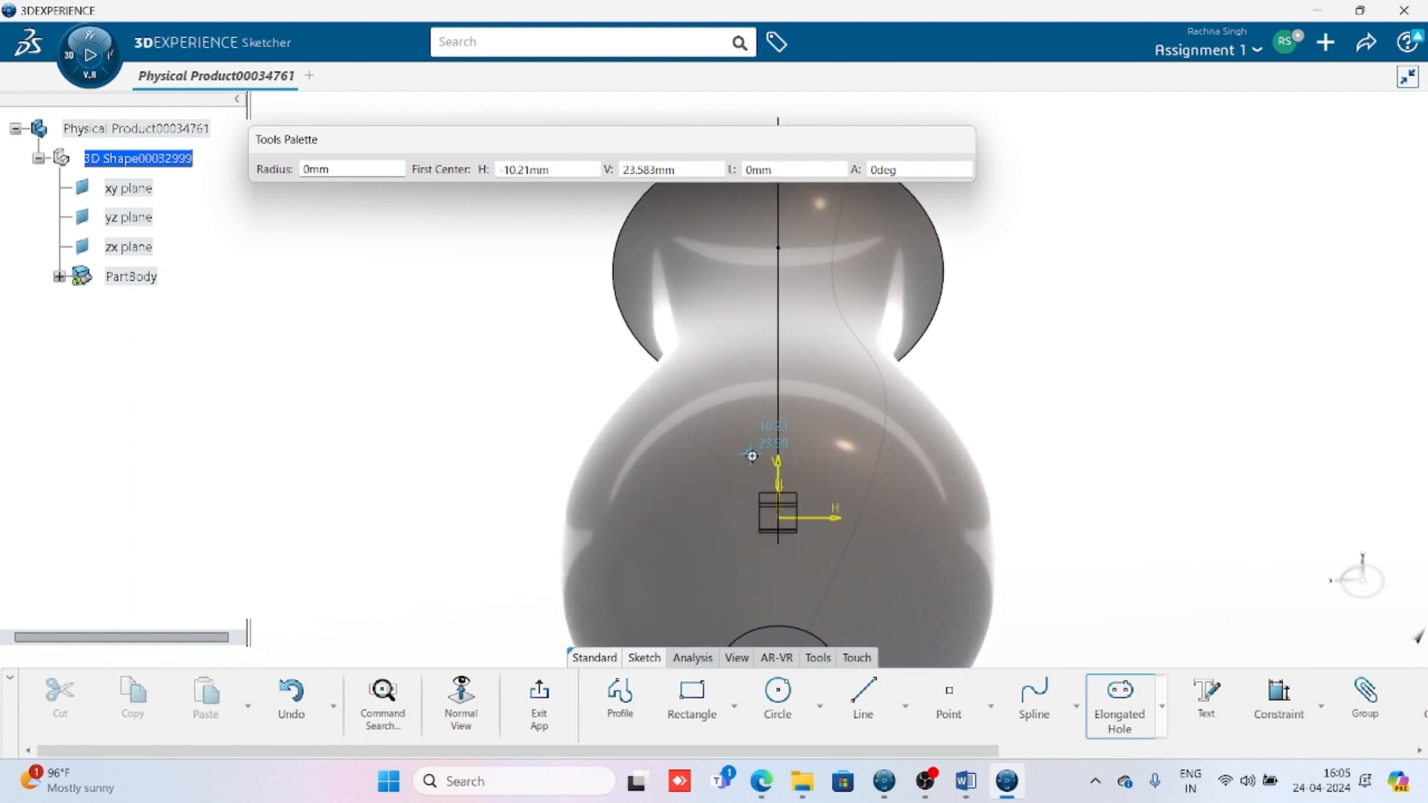
click(764, 521)
click(802, 519)
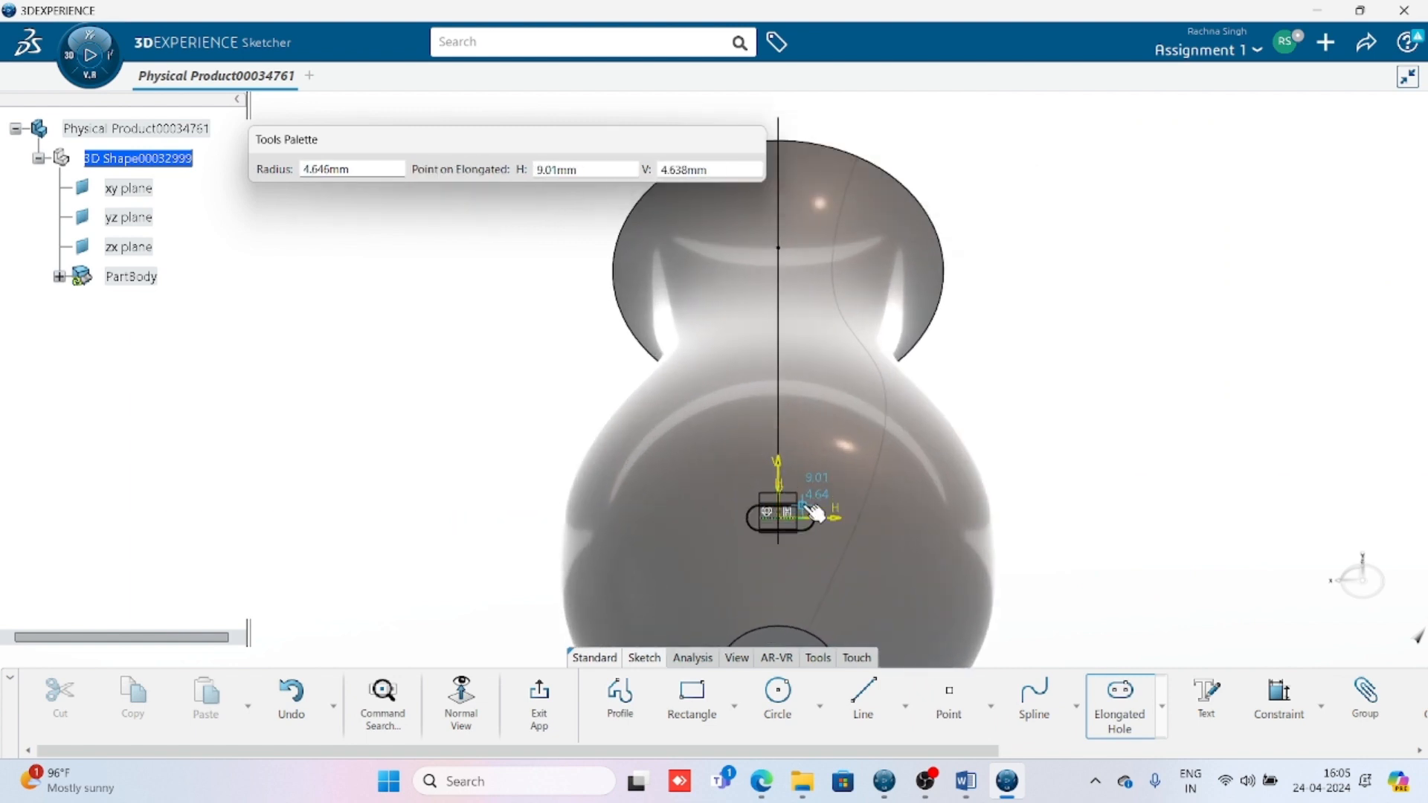
click(784, 530)
middle_drag(1075, 471, 908, 528)
click(908, 529)
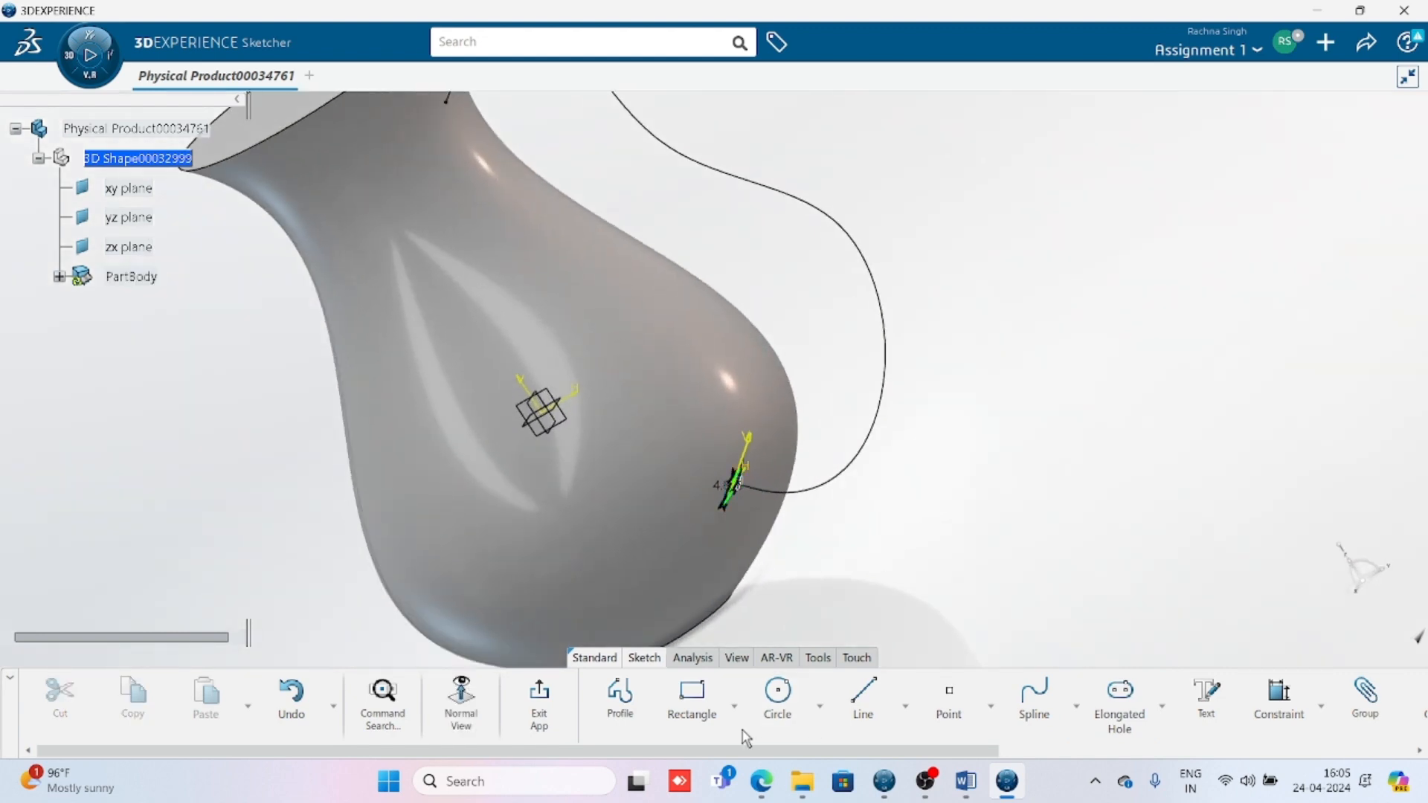
click(540, 697)
mouse_move(1040, 446)
middle_down()
mouse_move(937, 572)
mouse_move(849, 423)
middle_up()
middle_drag(821, 355, 797, 567)
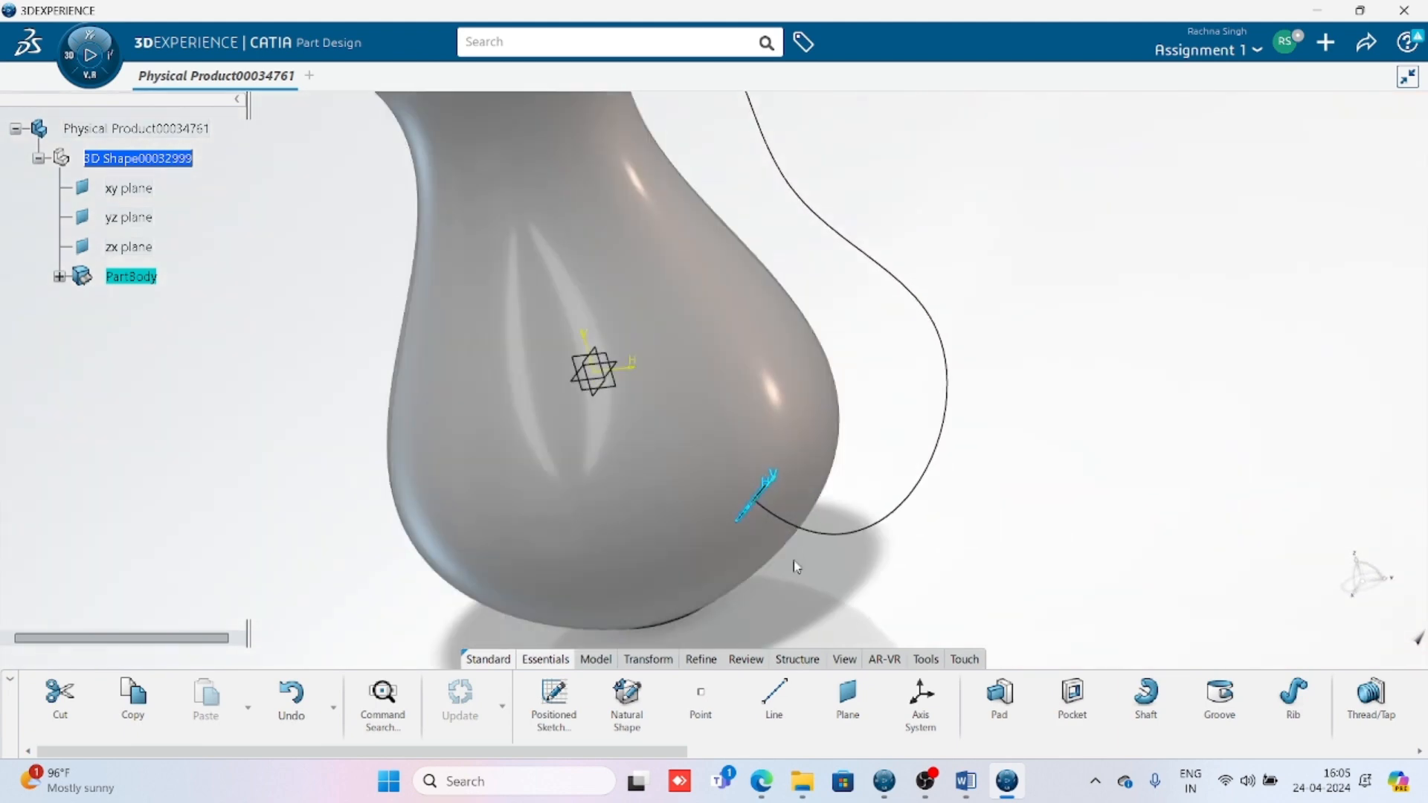
click(1183, 340)
click(1293, 695)
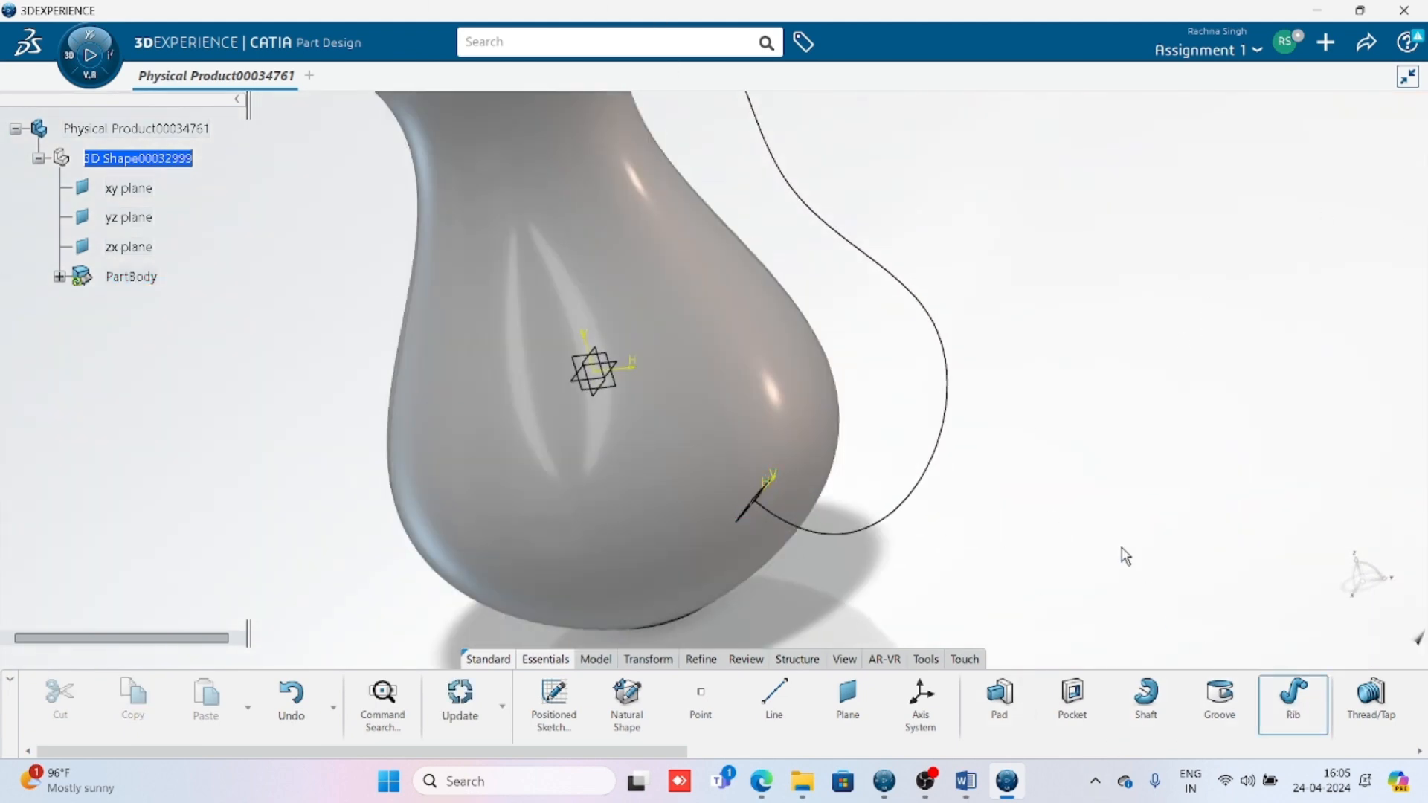
middle_drag(766, 597, 664, 446)
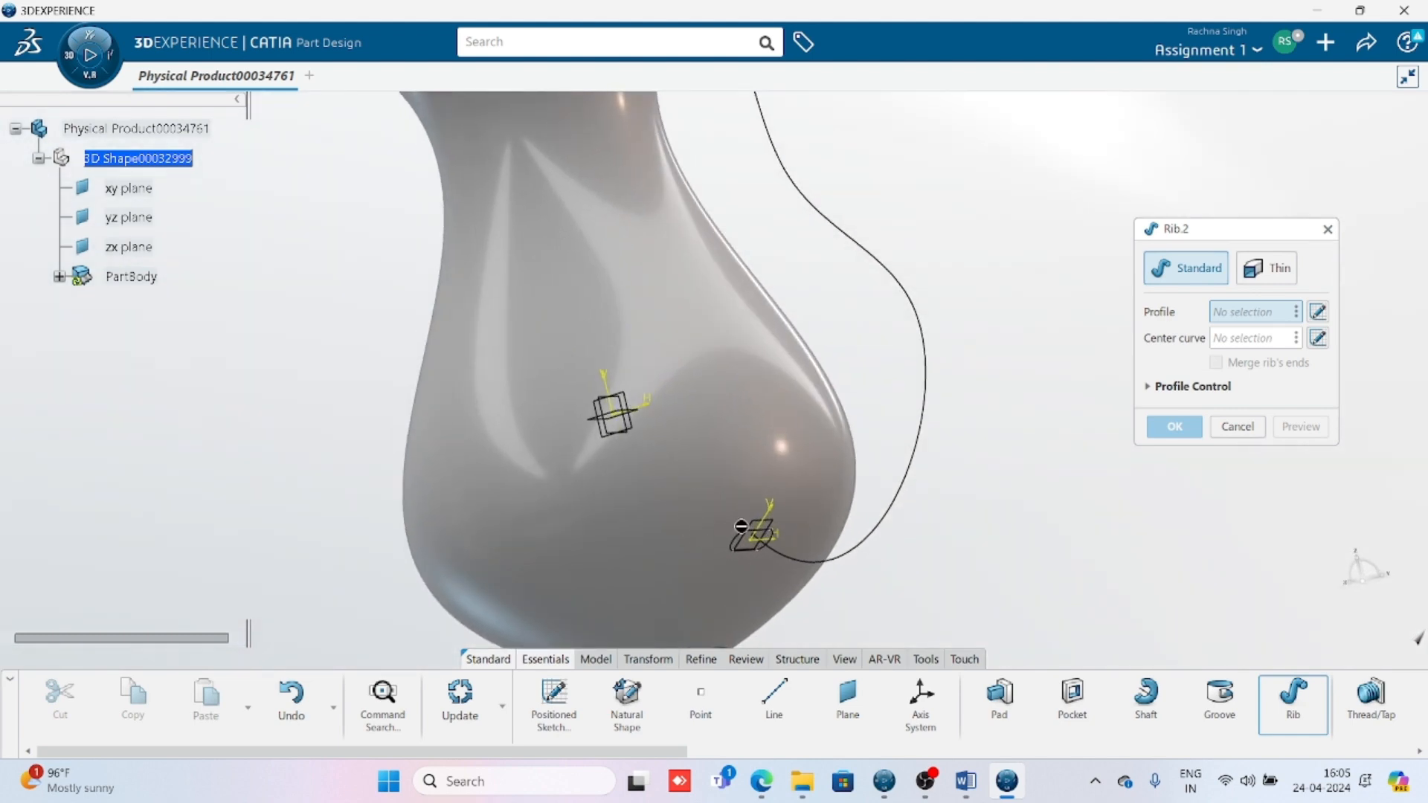
click(1237, 427)
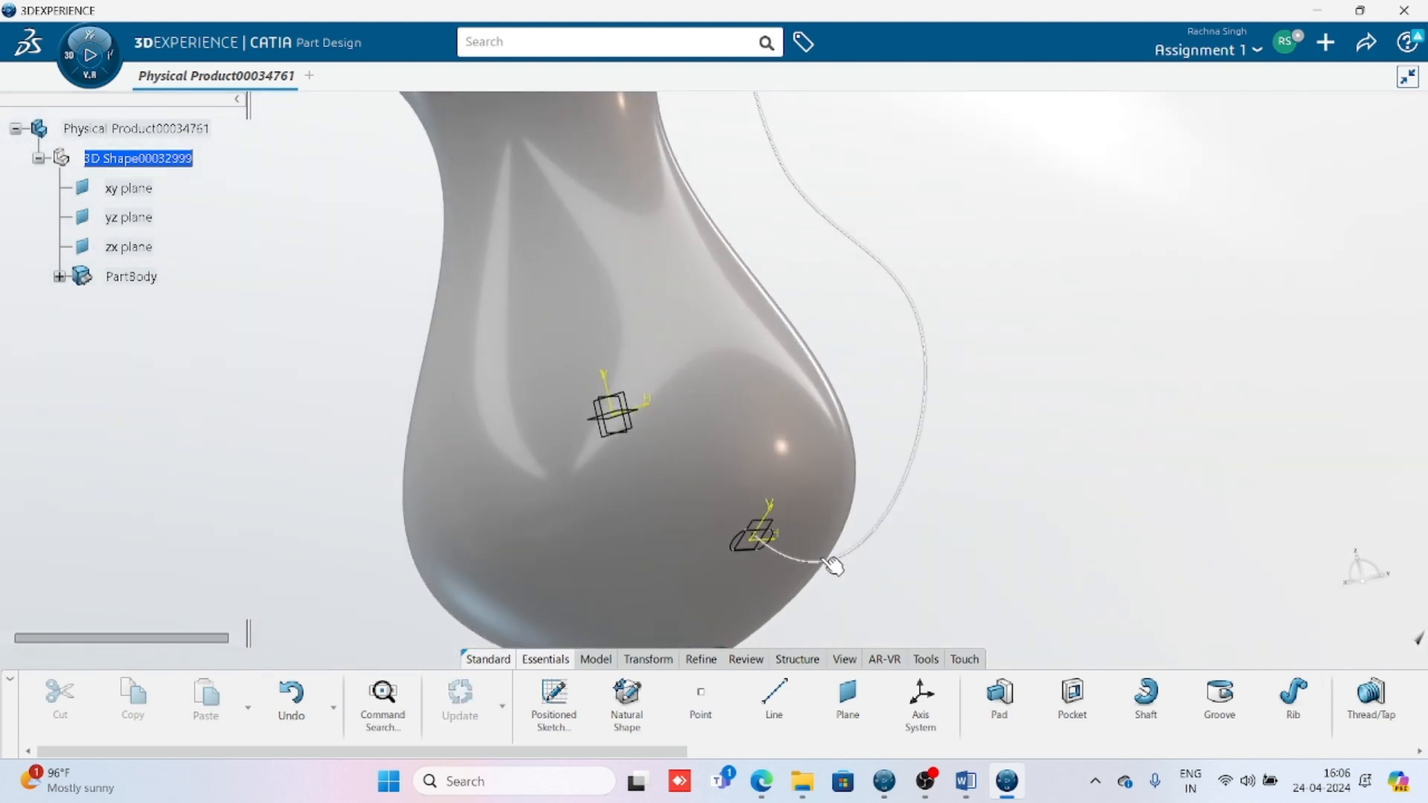
Step: Hide the reference plane at the handle spline's lower end
right_click(766, 529)
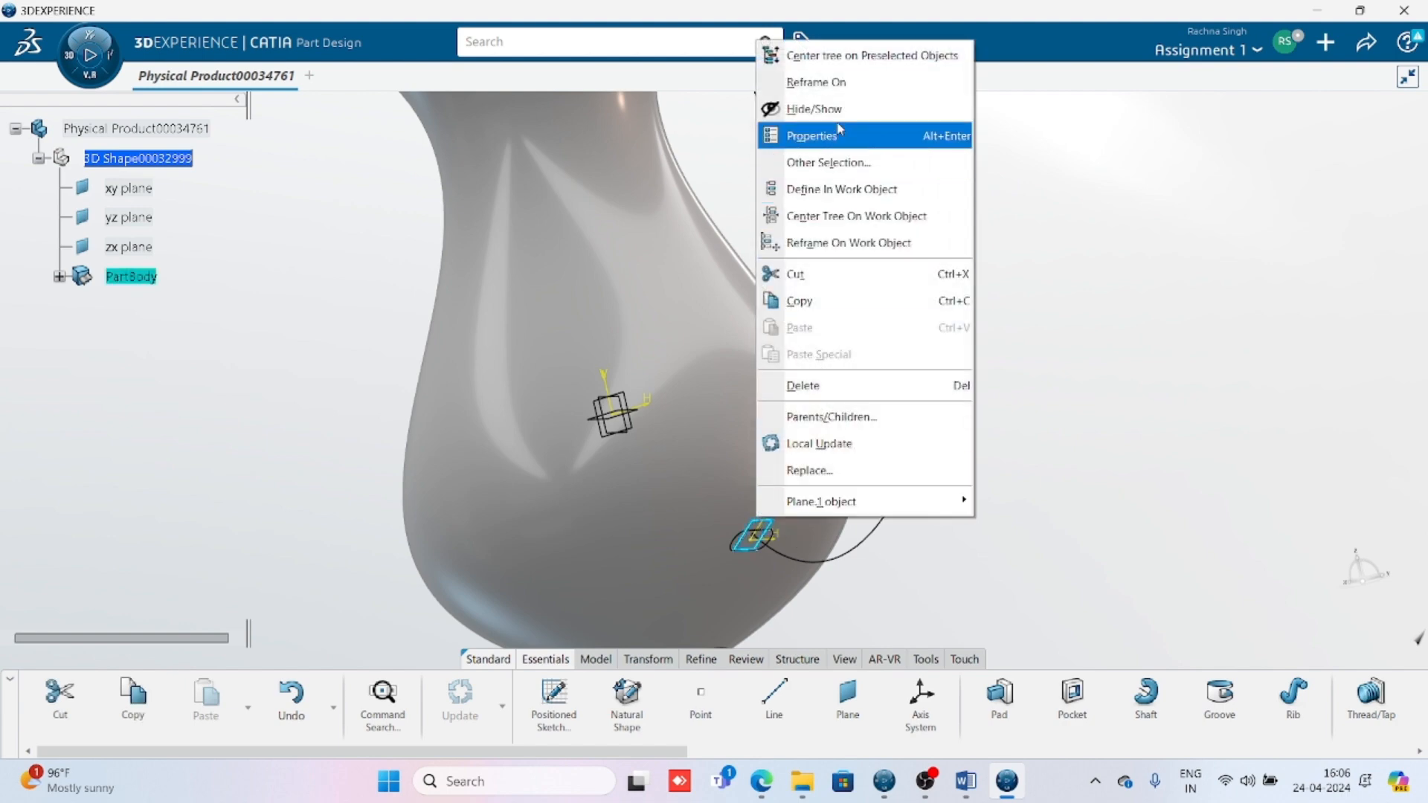
key(Escape)
Step: Sweep the elongated-hole profile along the handle spline as a standard Rib
click(1293, 699)
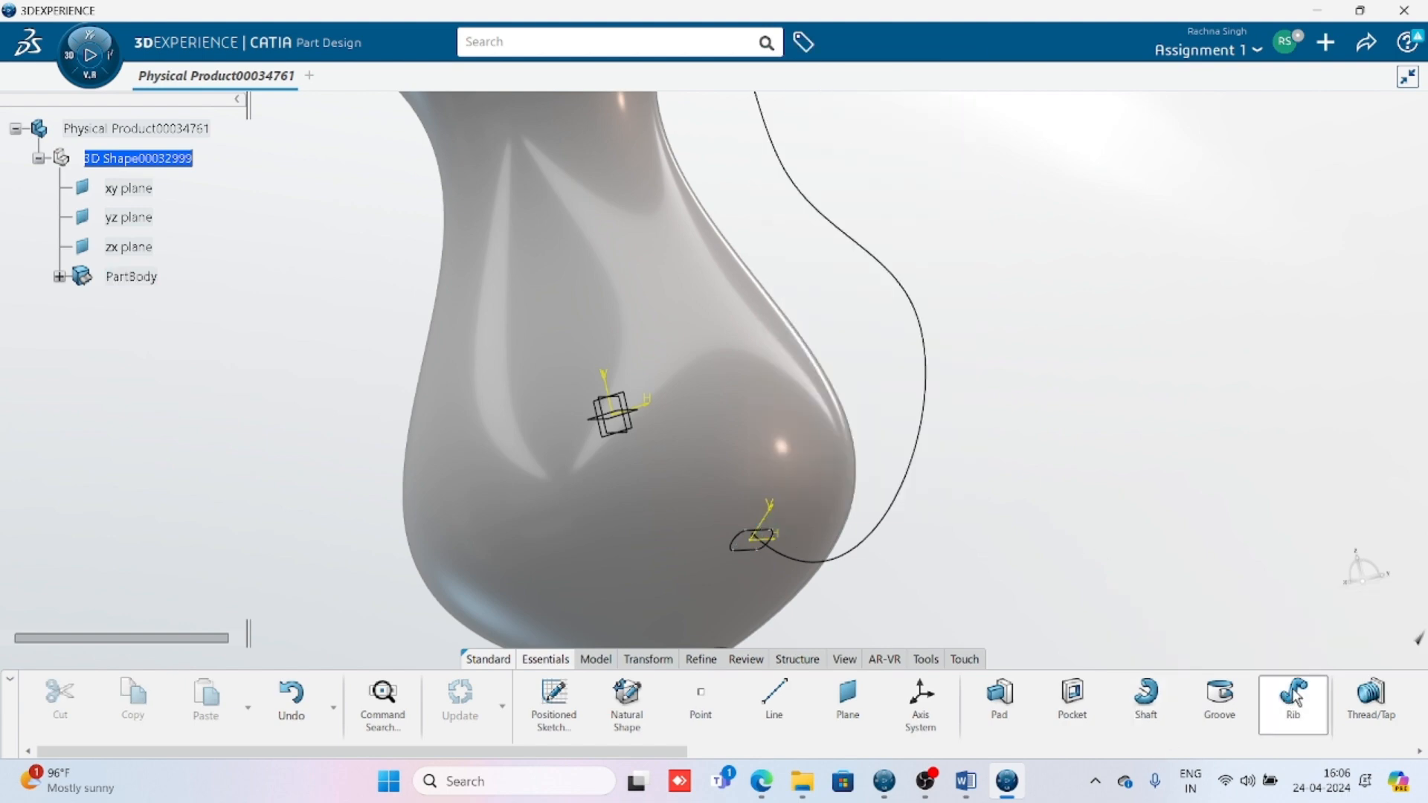
click(751, 544)
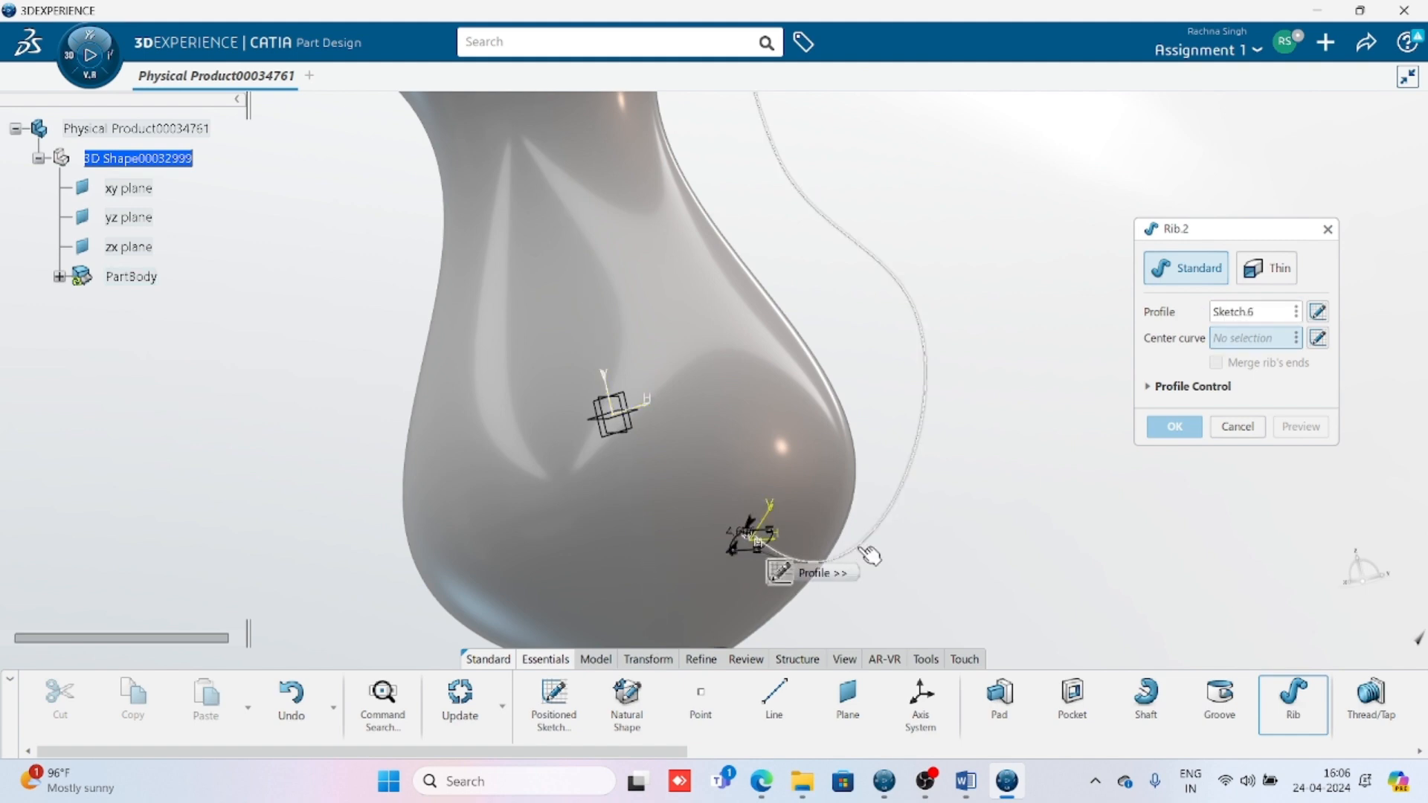
click(864, 254)
scroll(892, 402, down, 5)
middle_drag(892, 356, 762, 439)
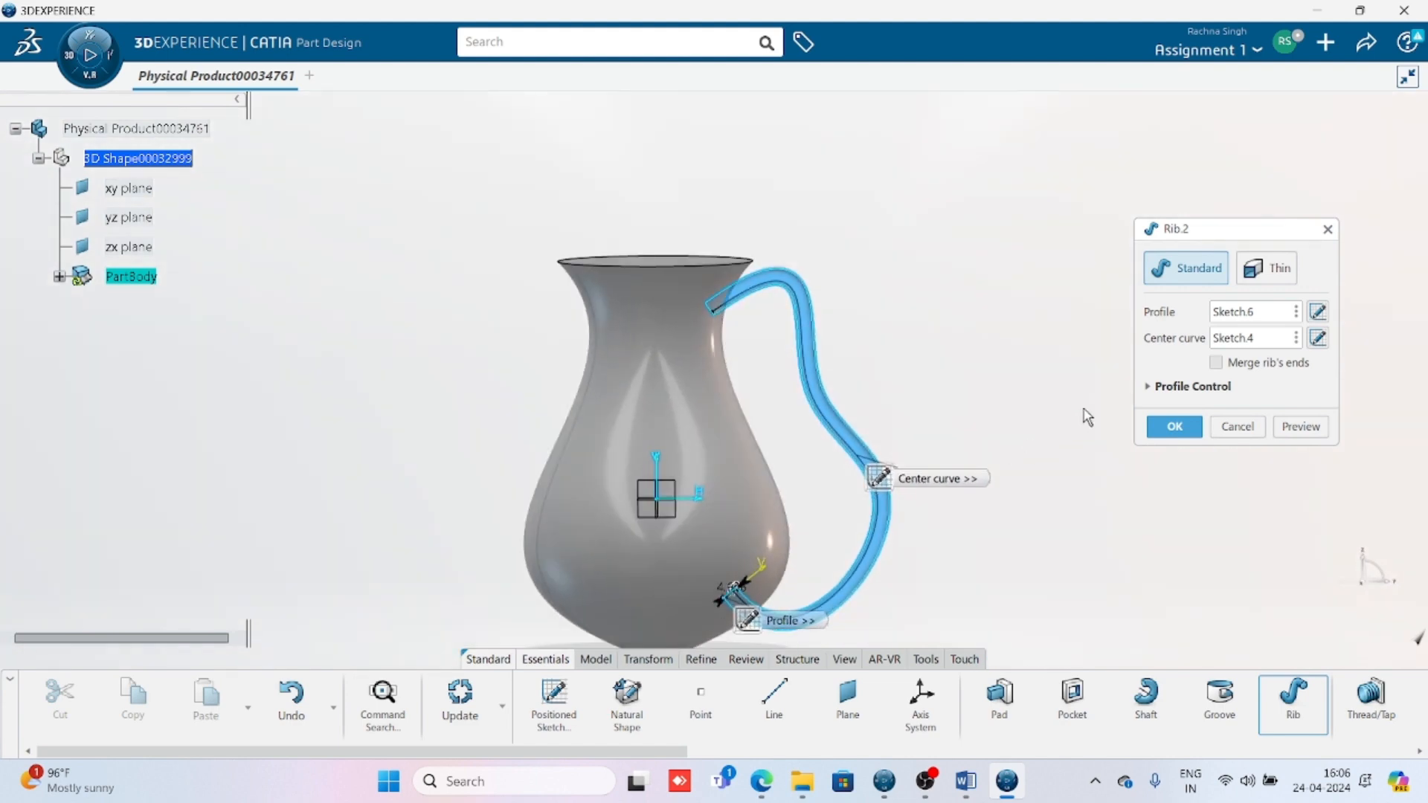
click(1180, 435)
Step: Change the handle rib to a thin solid with Thickness 1 of 1 mm and Thickness 2 of 0 mm
middle_drag(1041, 574, 583, 408)
middle_drag(973, 313, 933, 439)
double_click(933, 440)
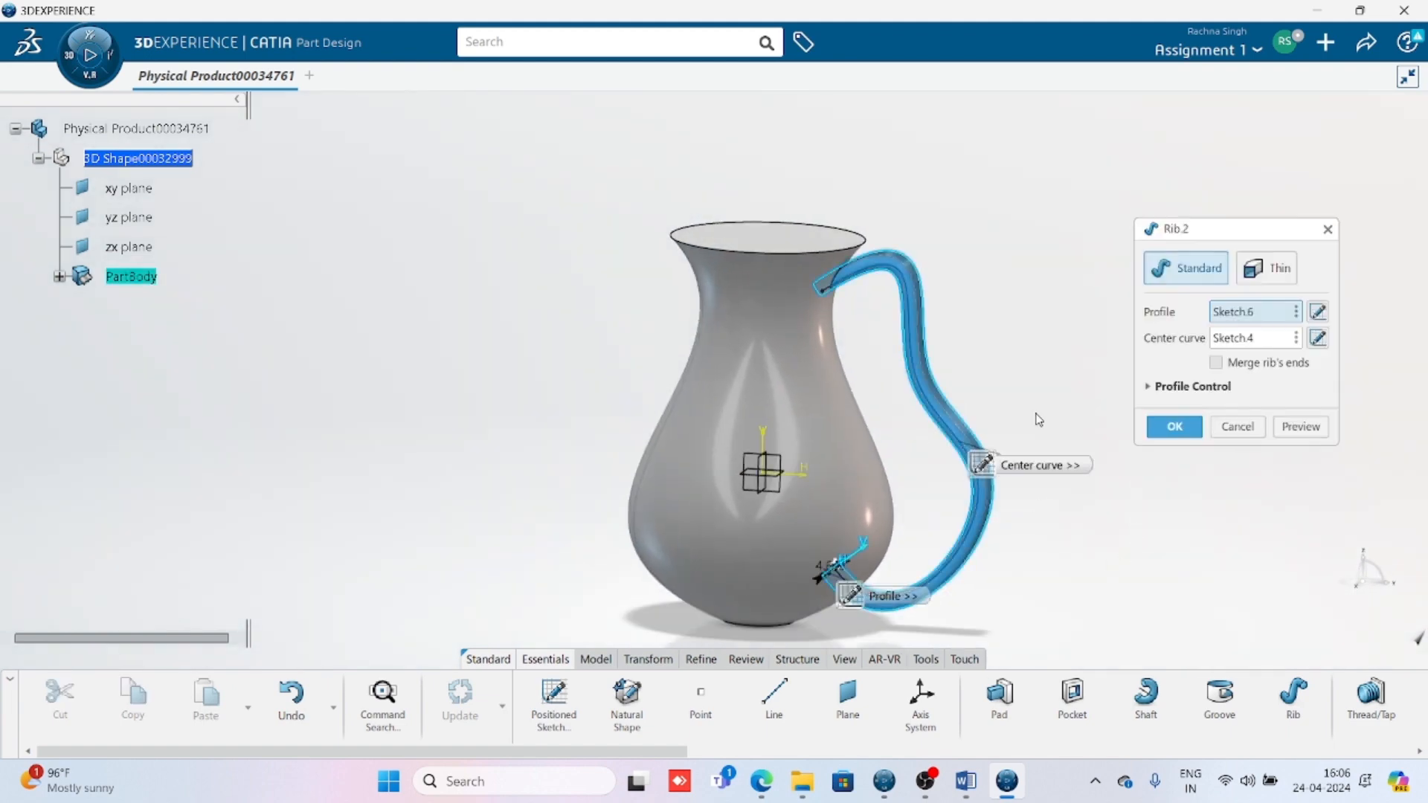
middle_drag(928, 515, 812, 392)
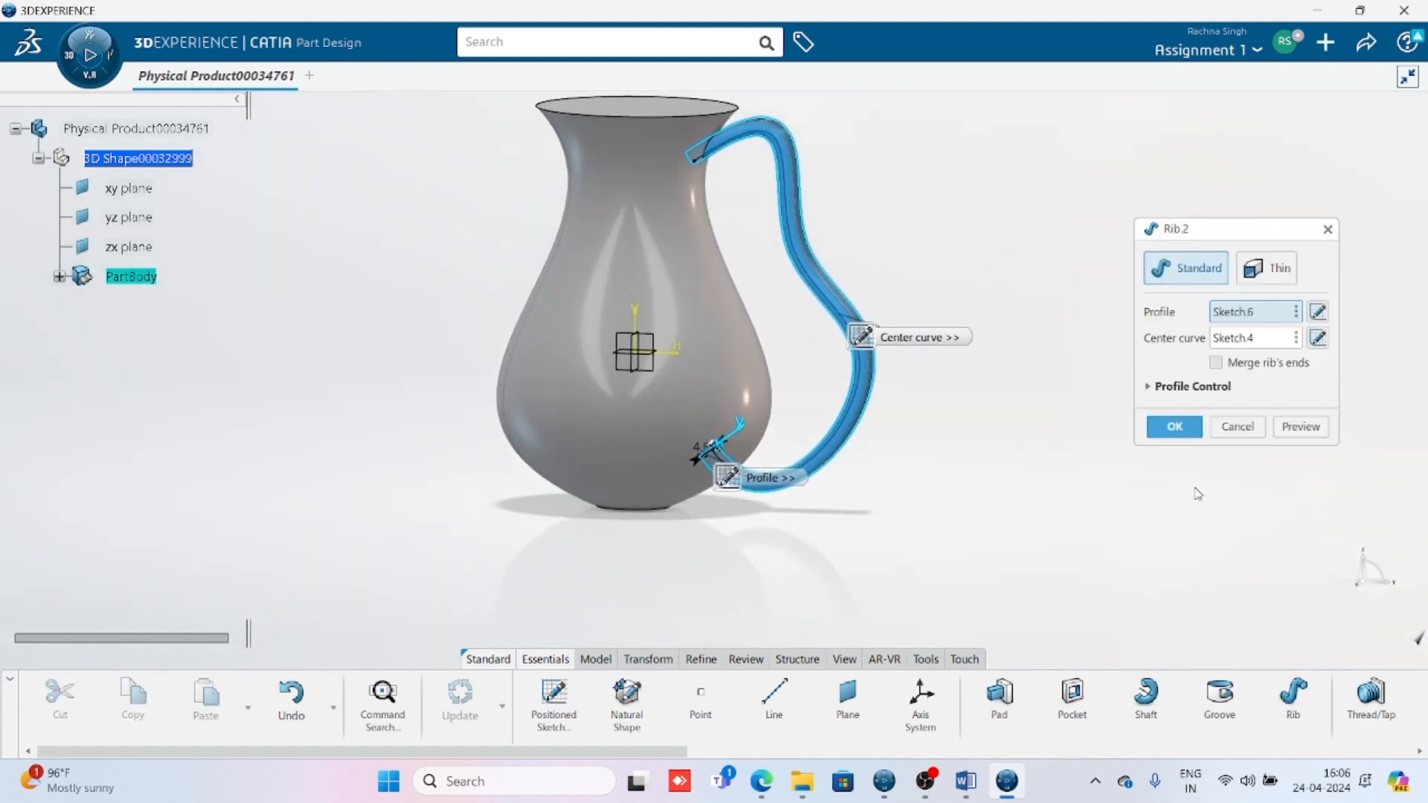
click(1266, 274)
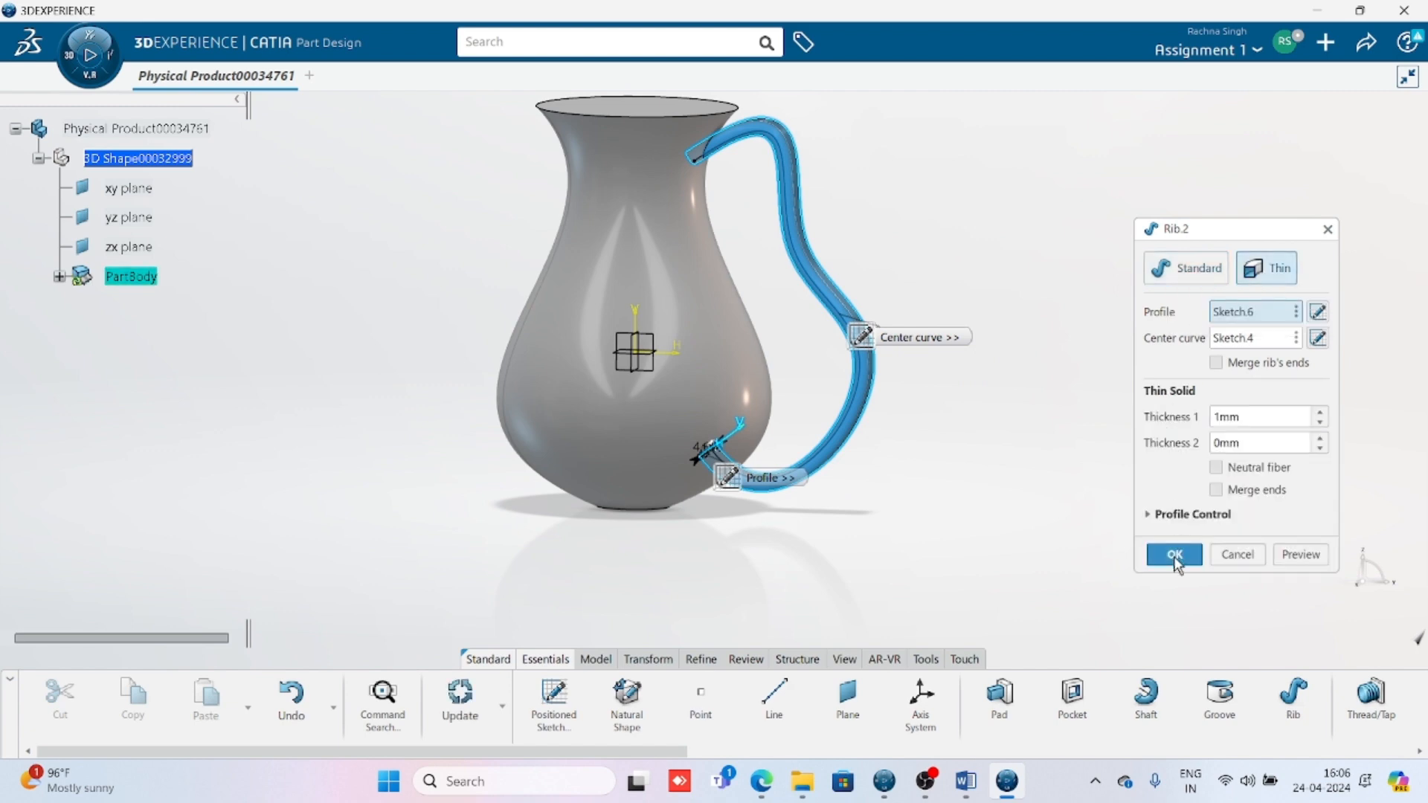
click(1173, 554)
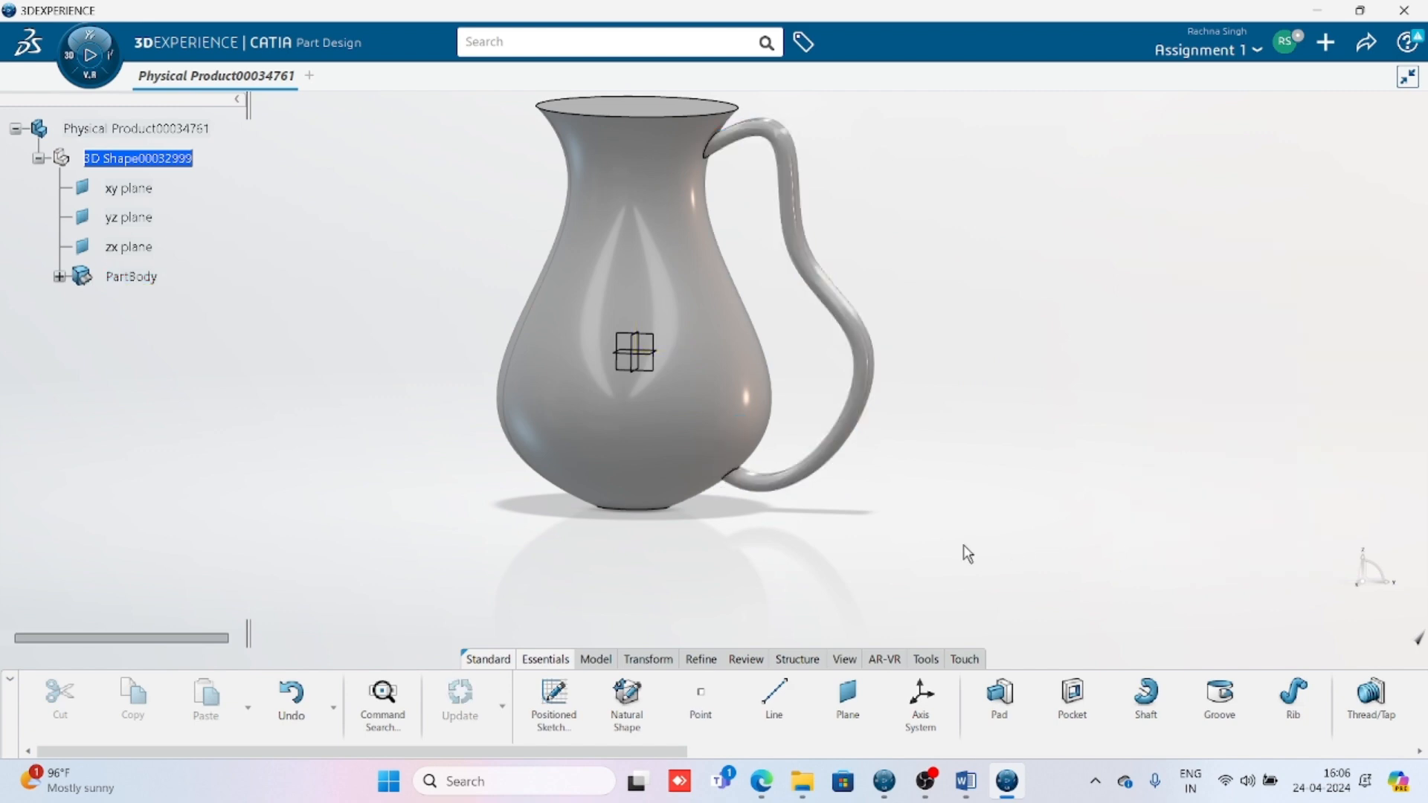
Step: Section the jug with the Clipping Tool and examine the cut body from the side
middle_drag(802, 498, 868, 500)
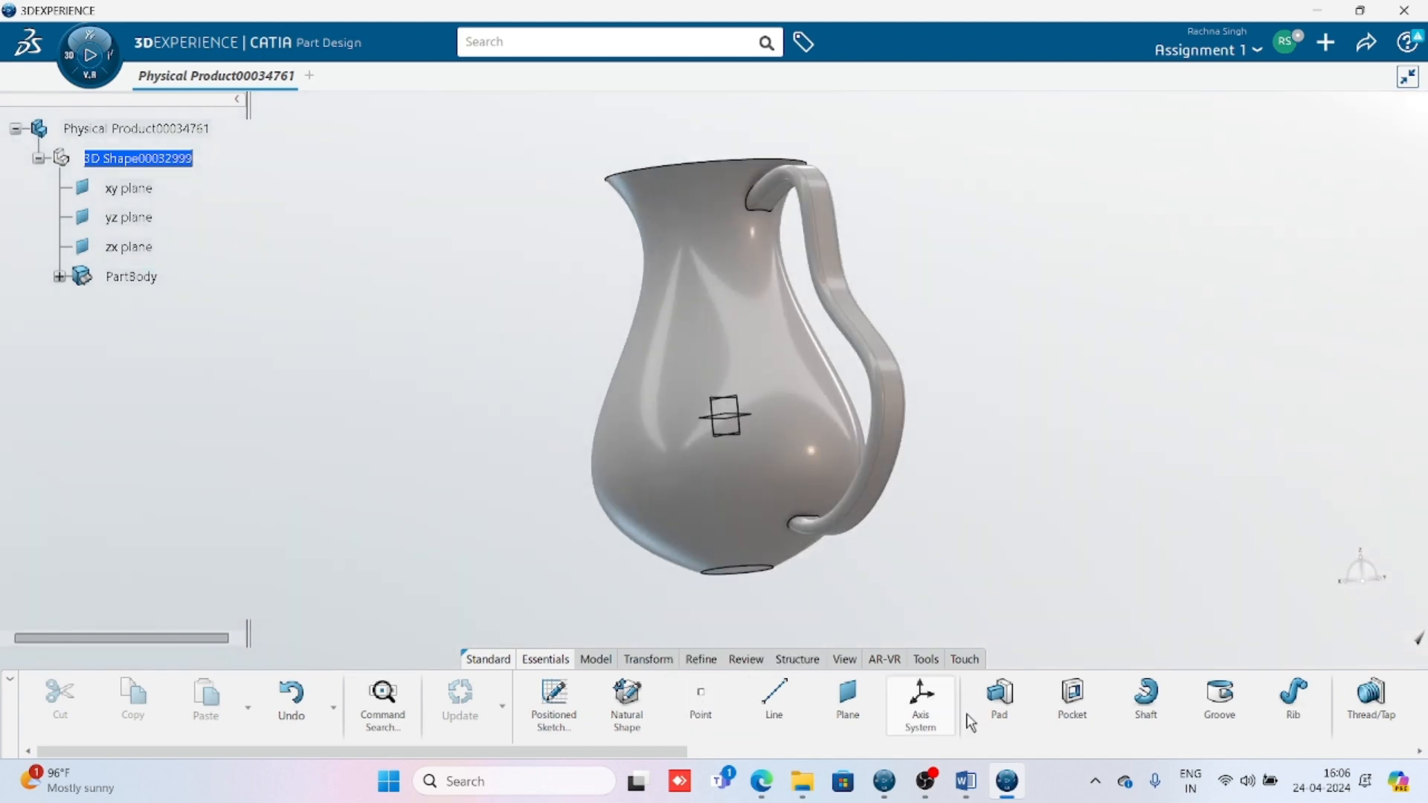
click(854, 659)
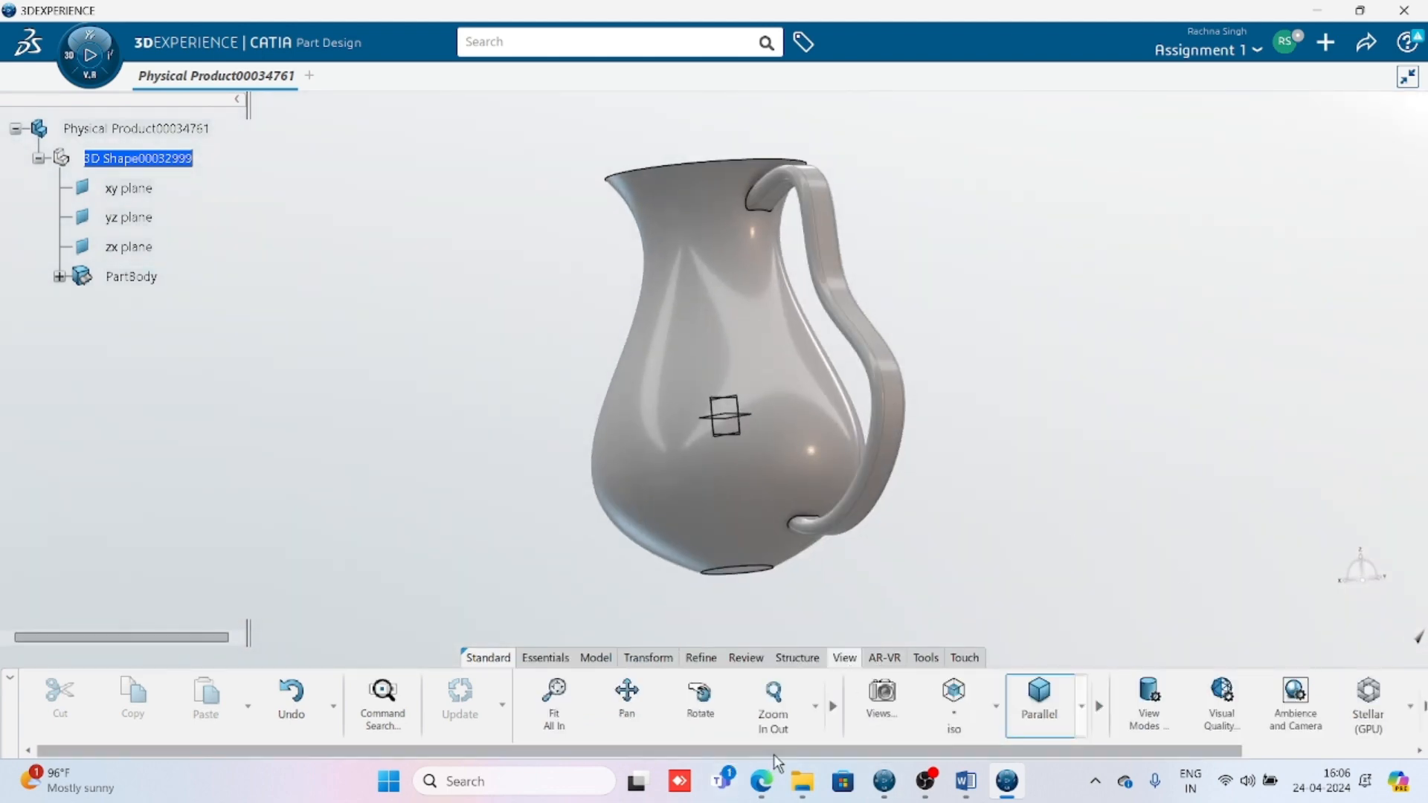
drag(777, 752, 1087, 744)
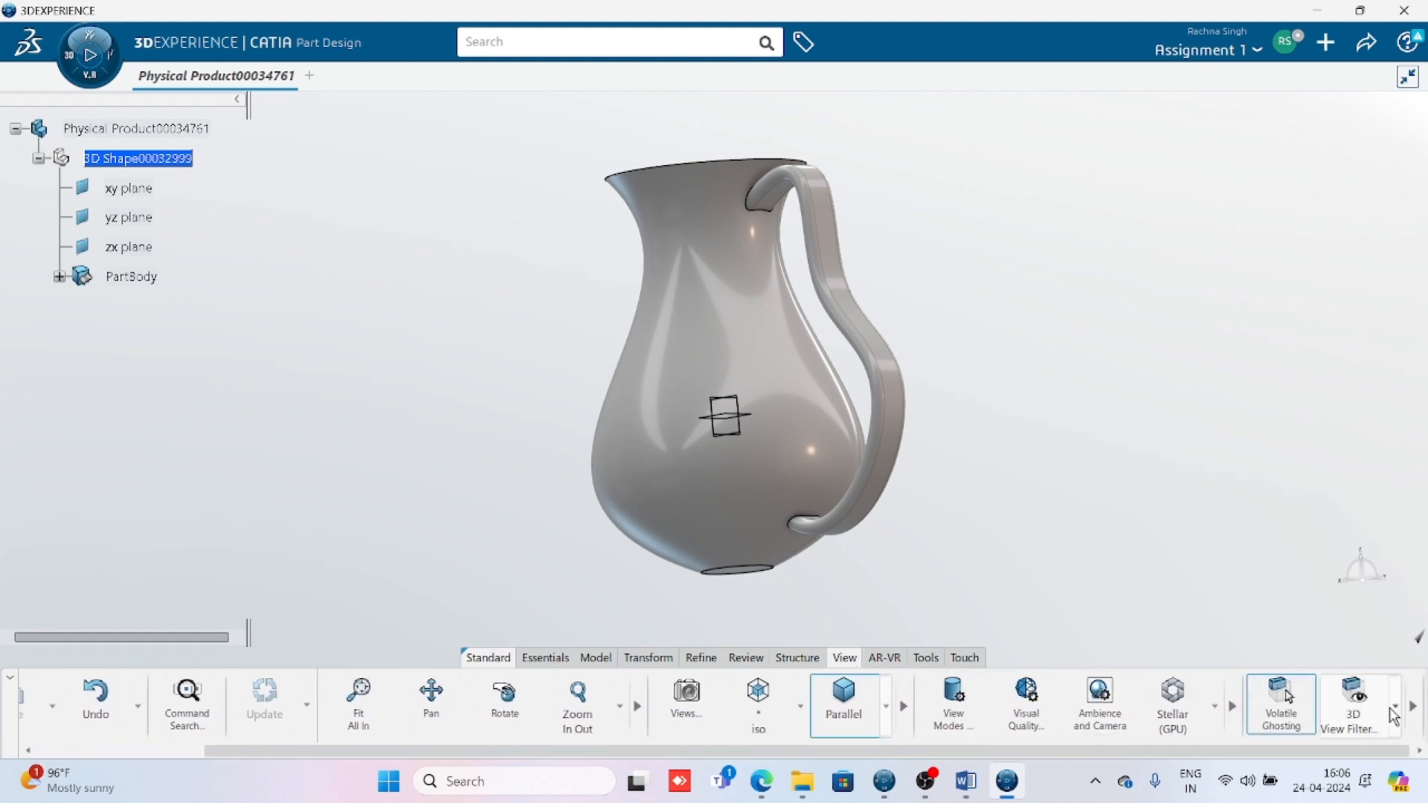
click(1415, 710)
drag(1183, 746, 1380, 746)
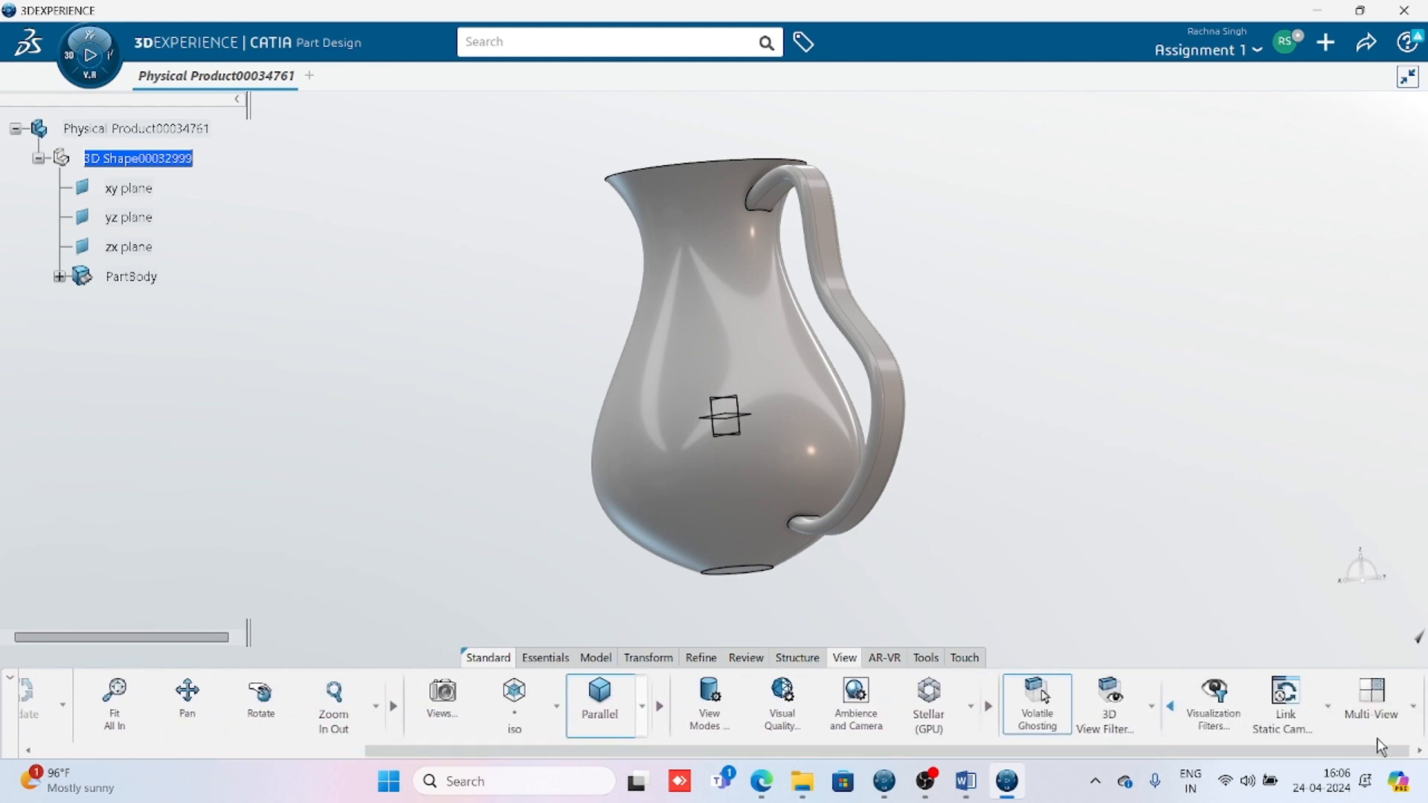
click(899, 658)
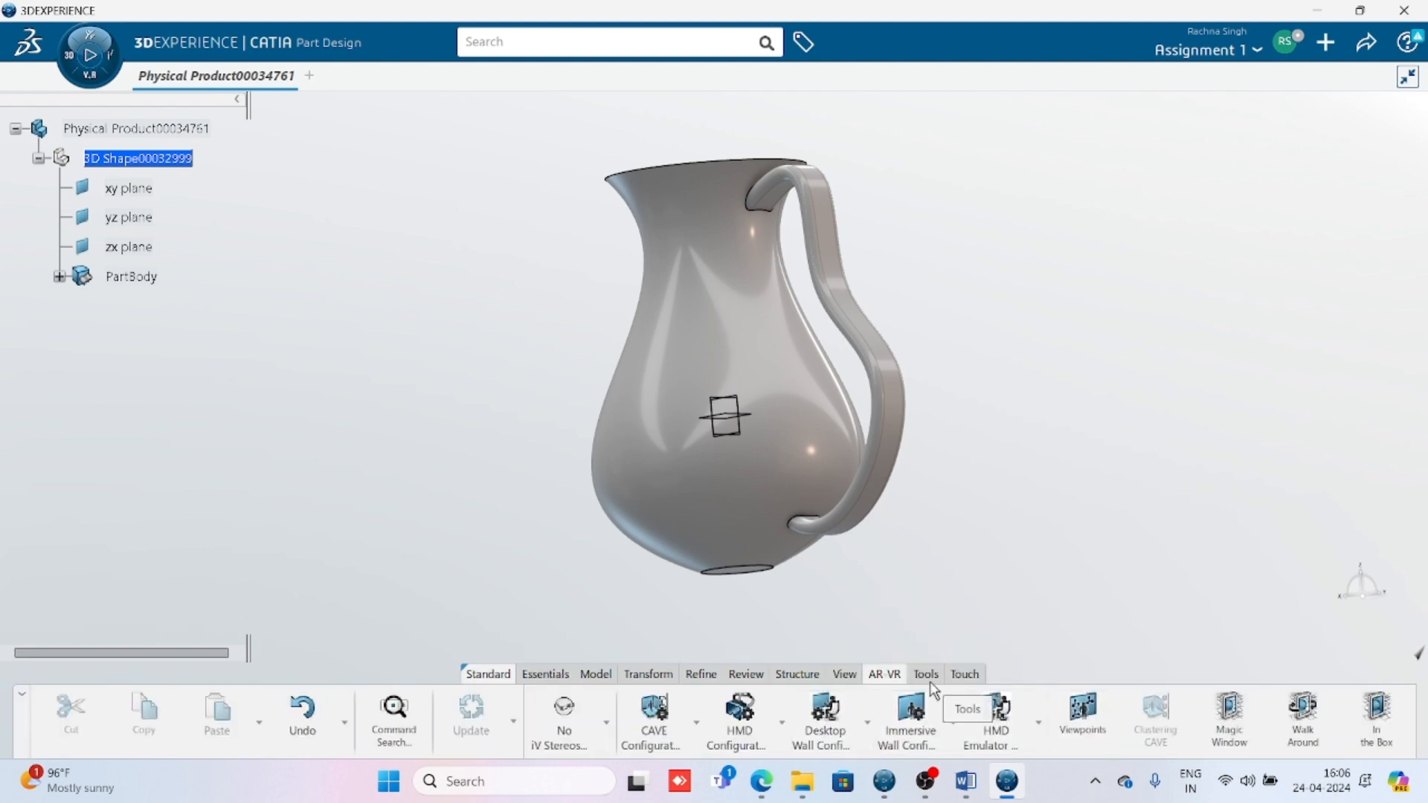
click(928, 676)
drag(667, 751, 1171, 748)
click(1167, 702)
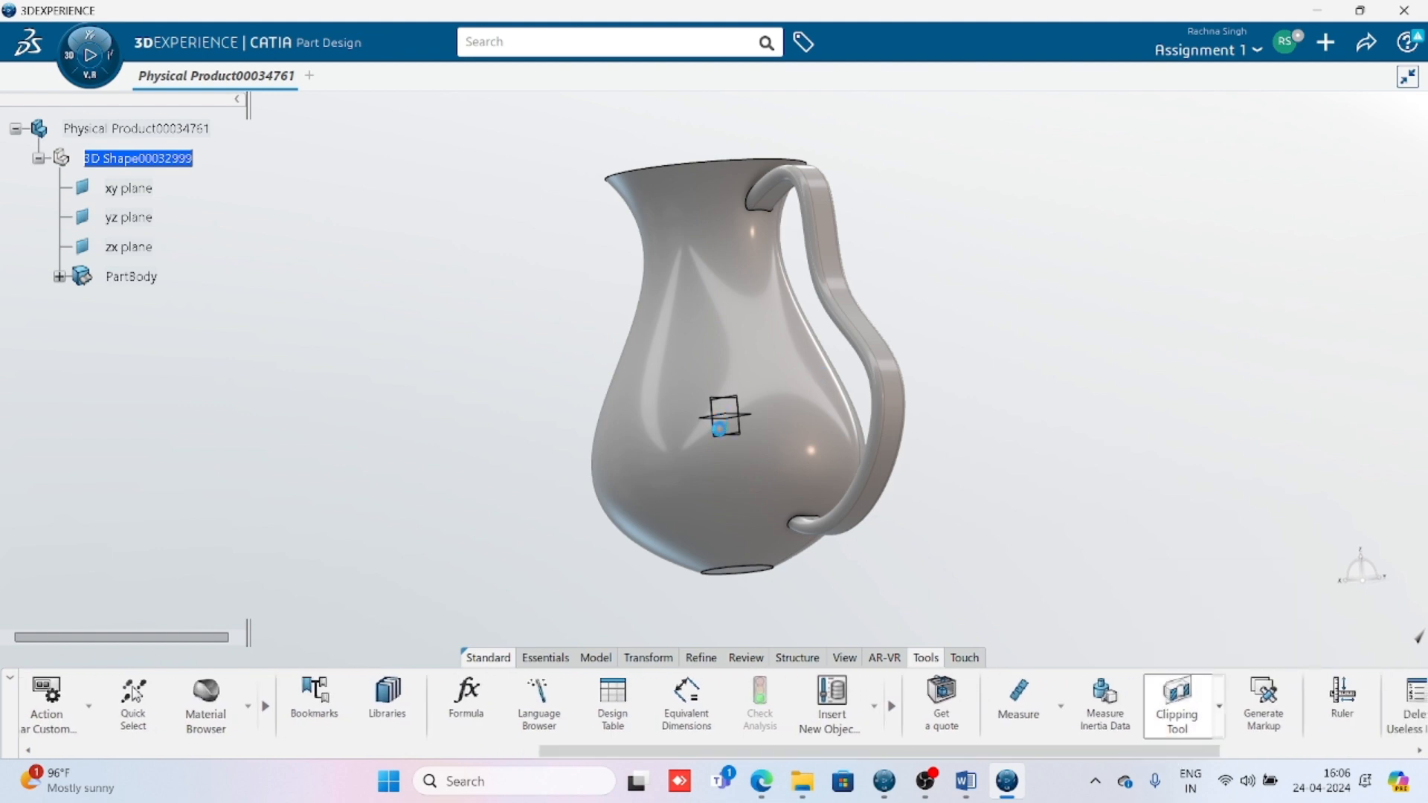
middle_drag(600, 465, 747, 519)
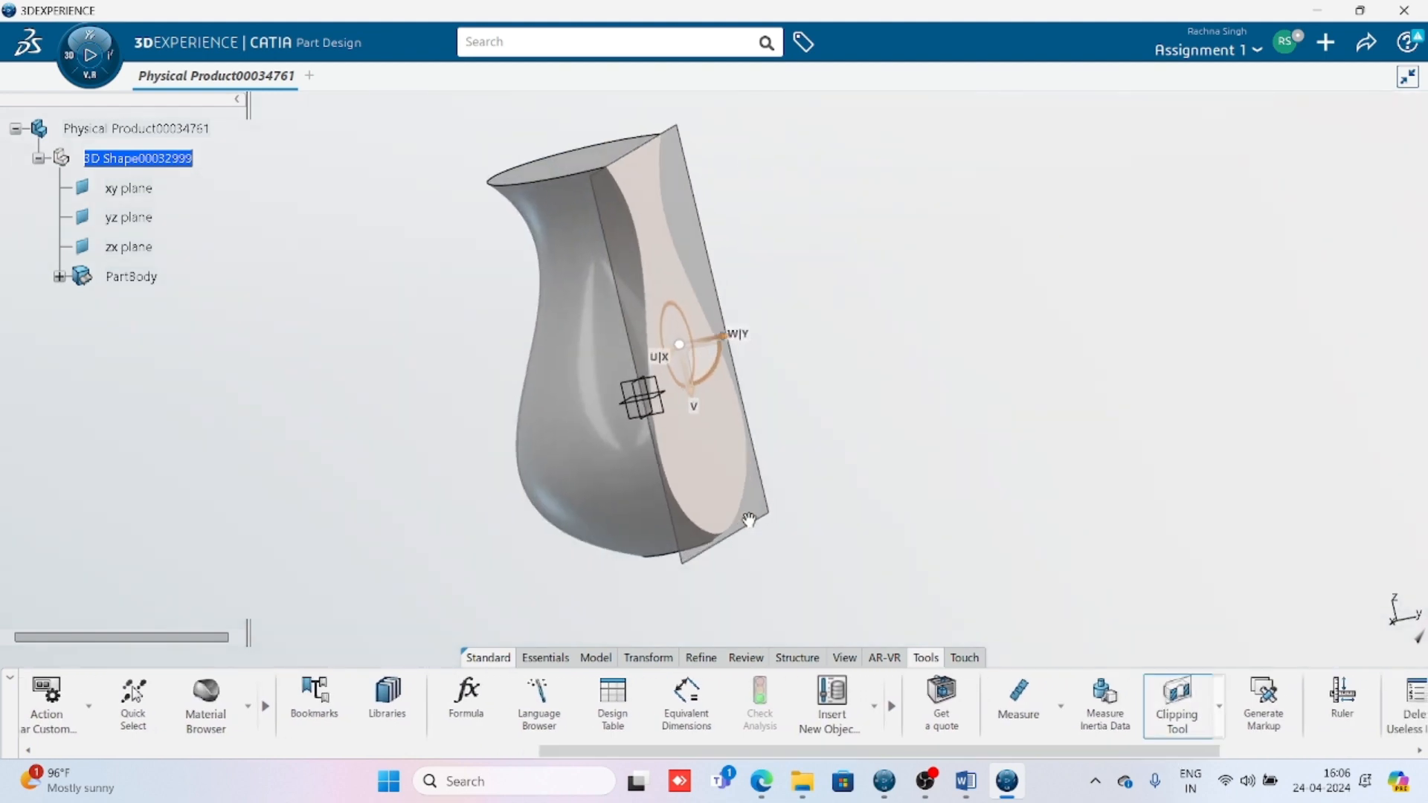
click(671, 417)
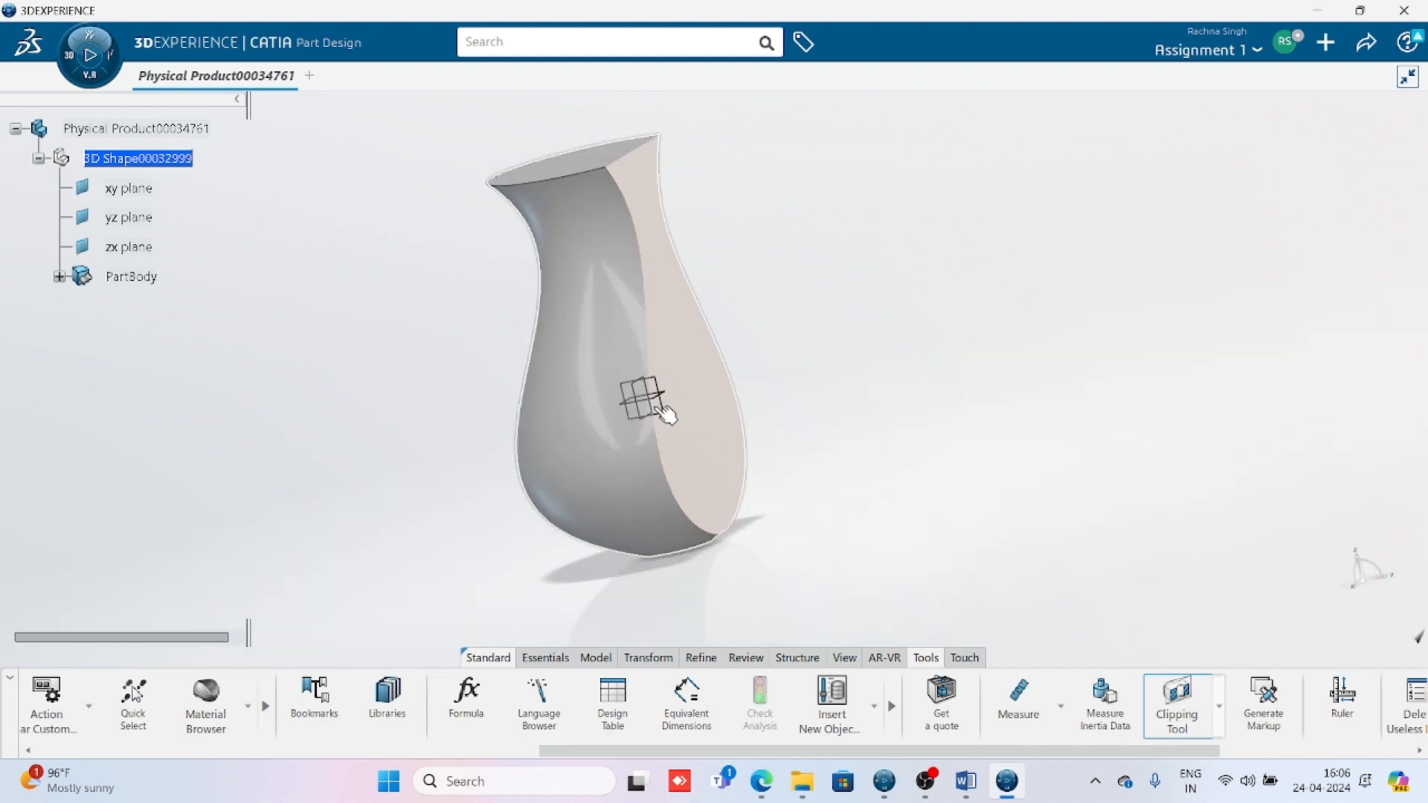
click(632, 396)
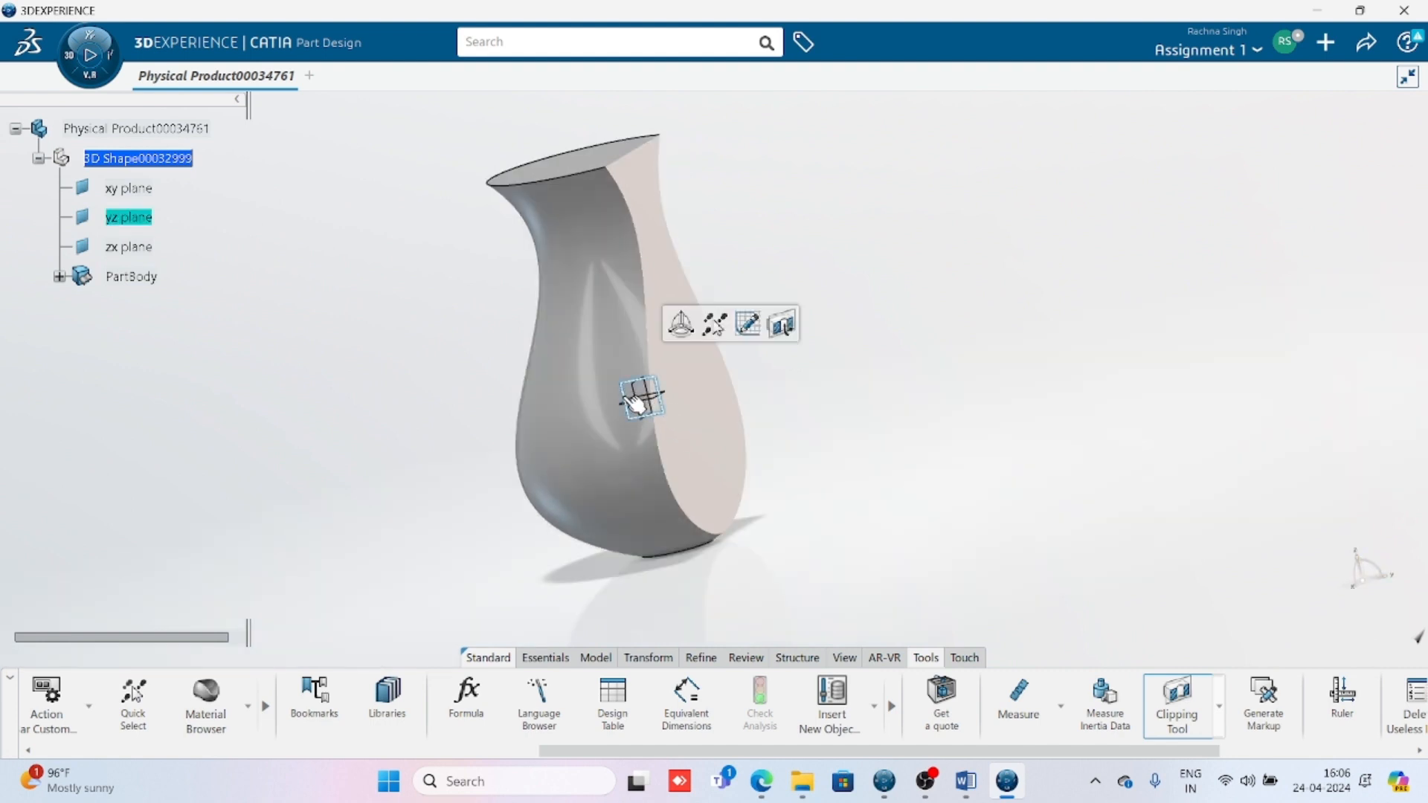
click(747, 324)
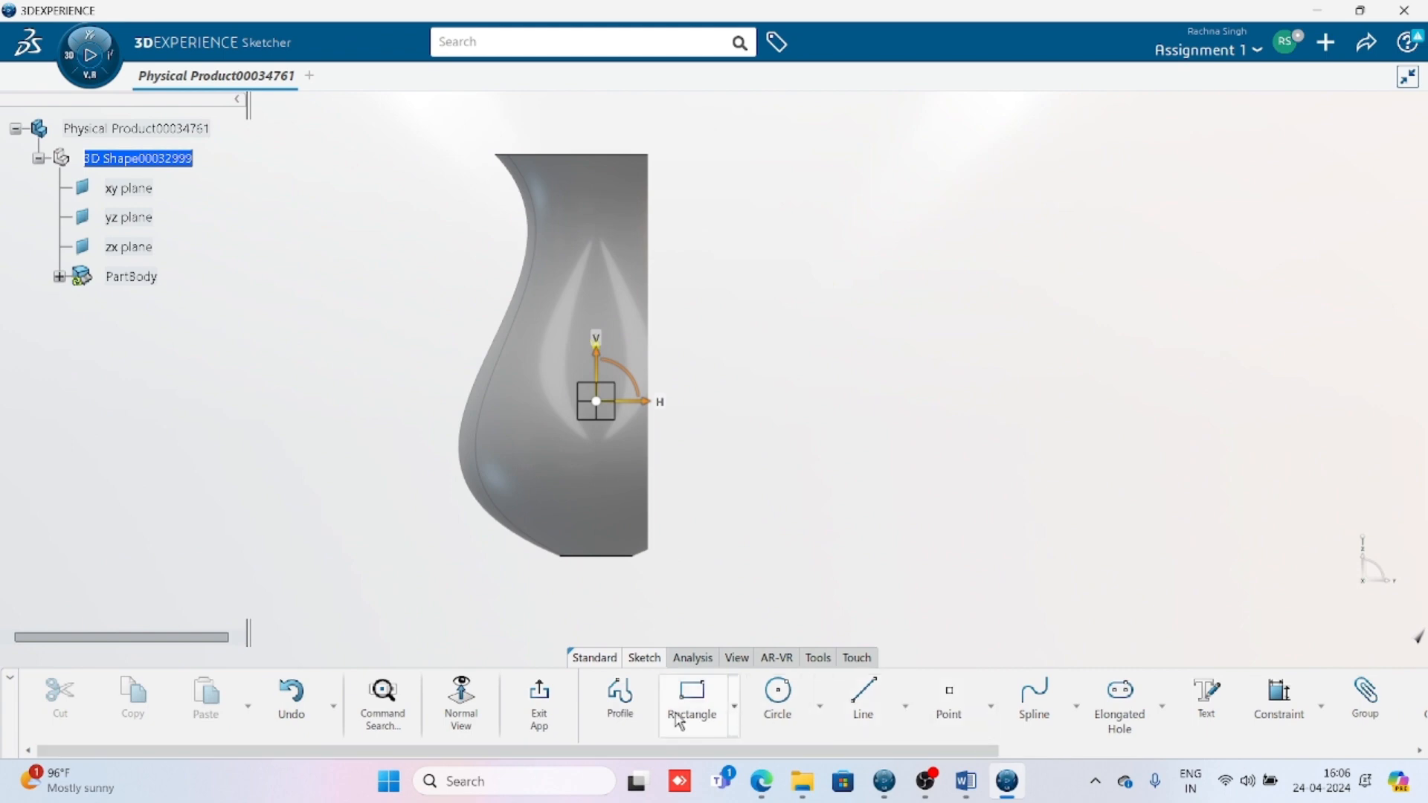
click(539, 703)
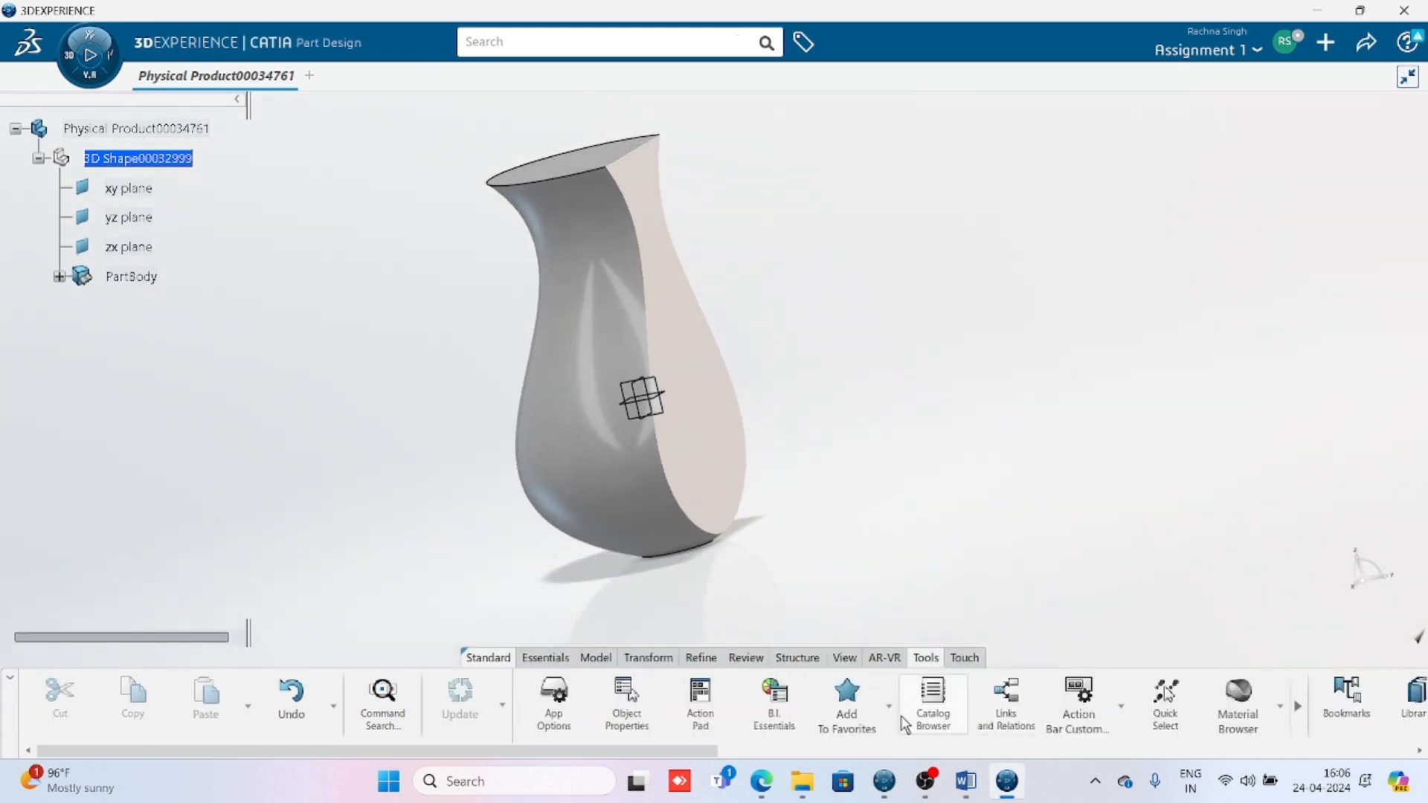
Step: Turn off the Clipping Tool to show the whole jug
drag(707, 751, 1273, 745)
click(1067, 710)
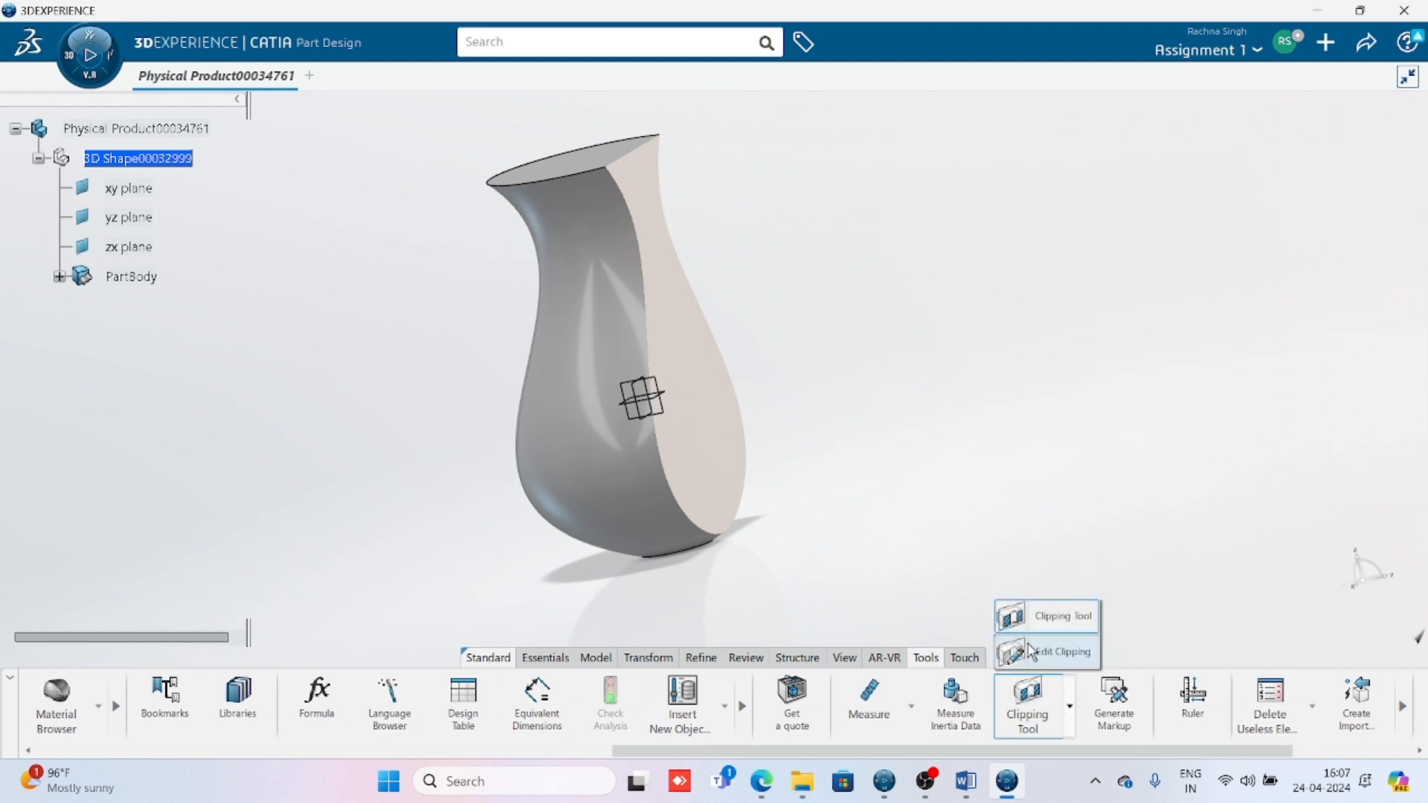
click(1030, 623)
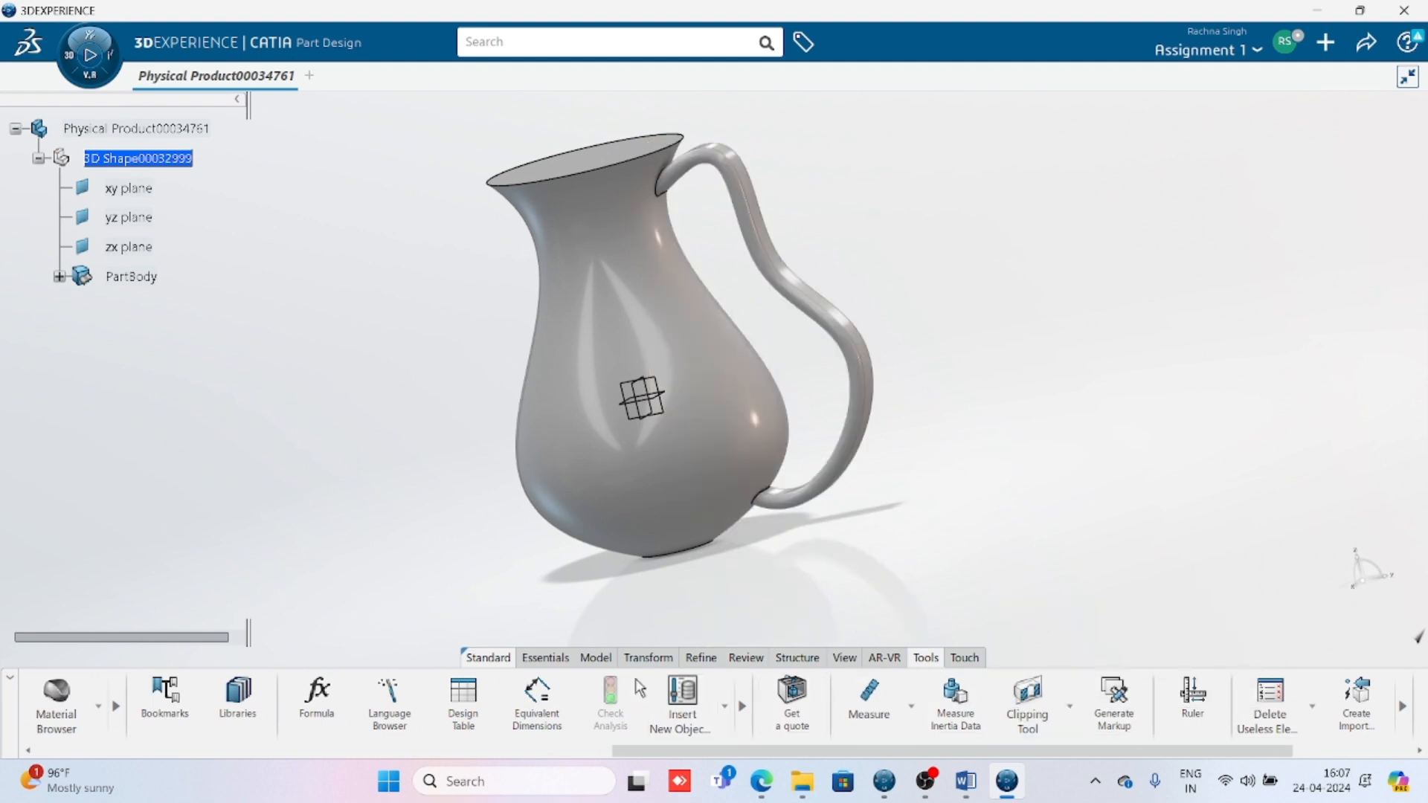
Step: Open a positioned sketch on the yz plane
drag(1037, 752, 420, 766)
click(545, 657)
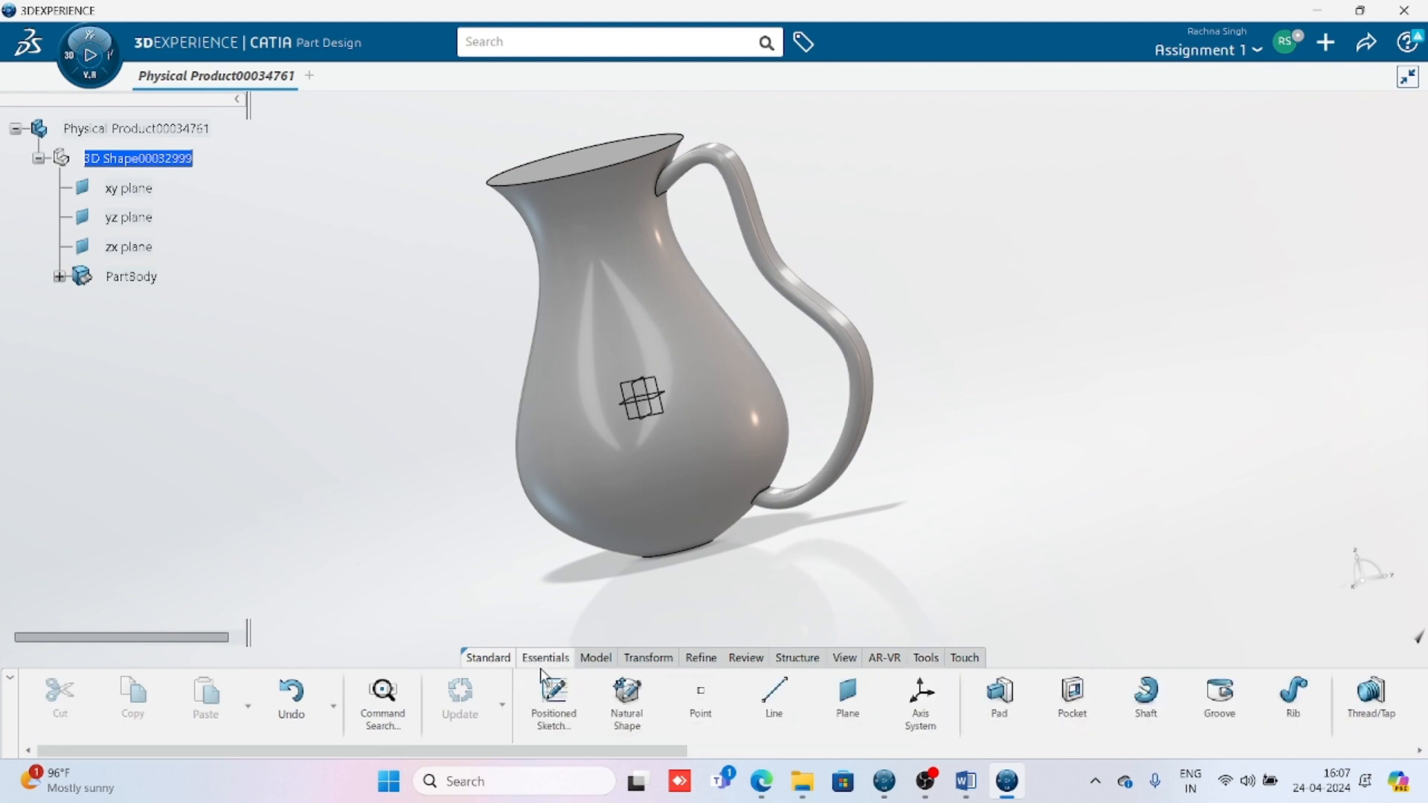
click(553, 699)
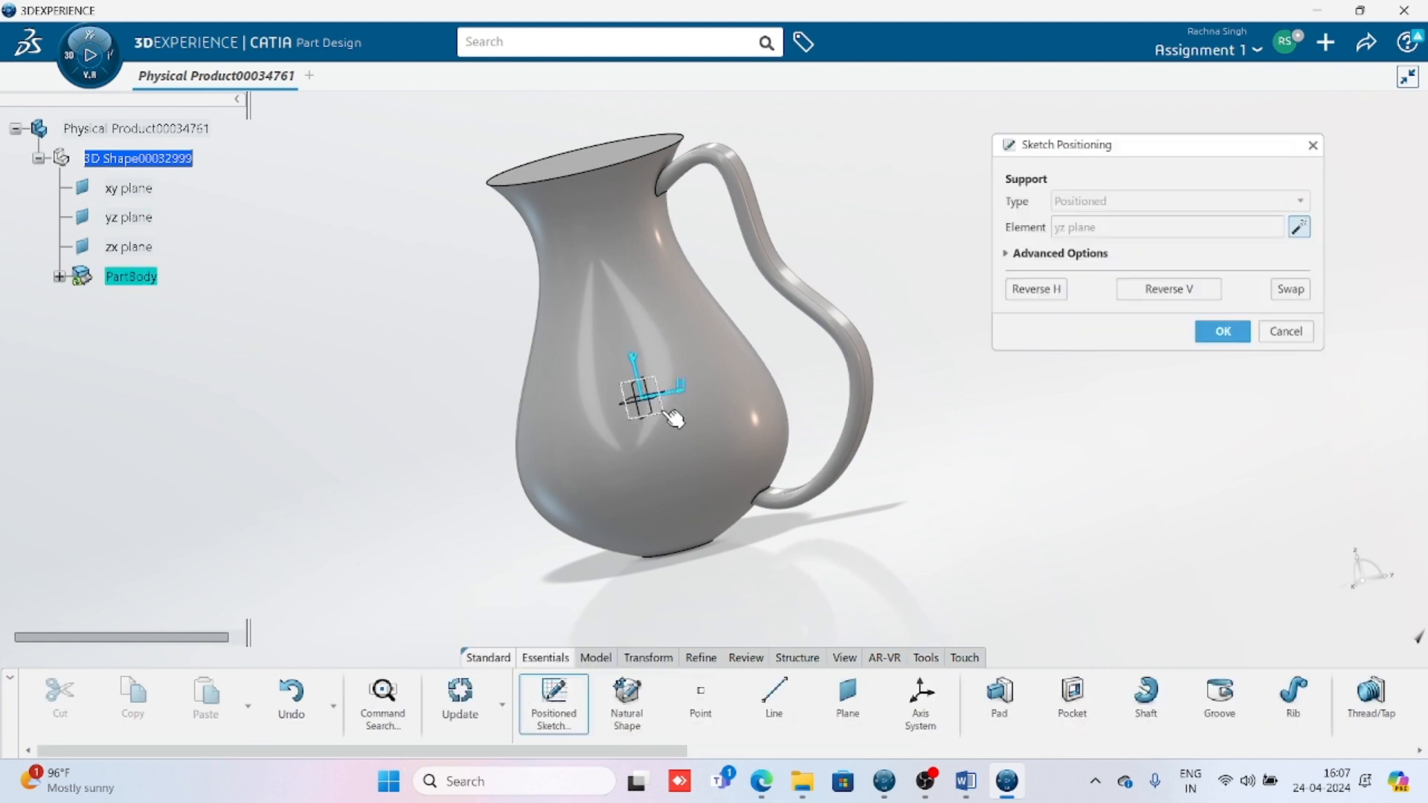
click(1222, 331)
Step: Cut the model at the sketch plane with Cutting Plane, examine the thin handle's section and leave the sketch
drag(922, 752, 1316, 752)
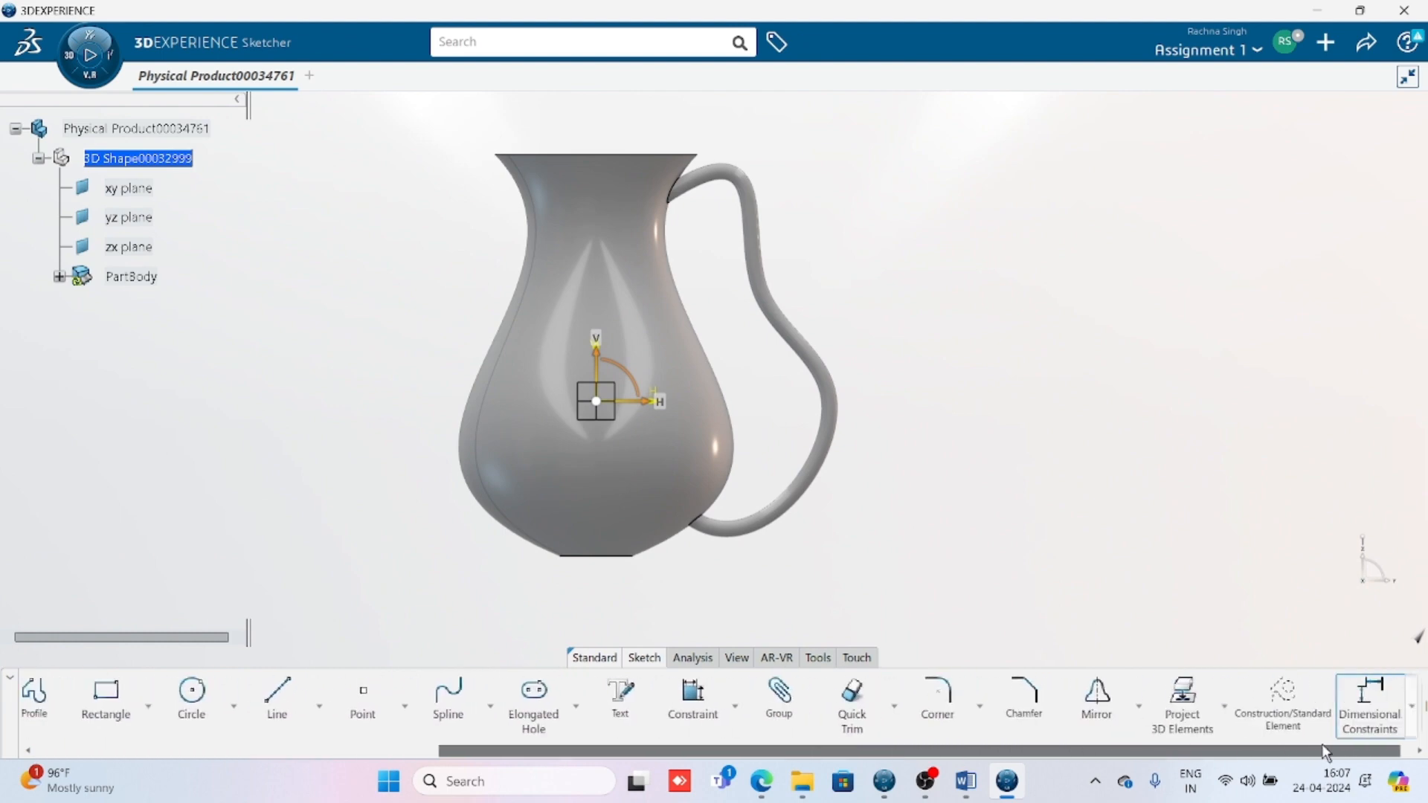
click(818, 658)
drag(1014, 752, 1370, 747)
click(1412, 711)
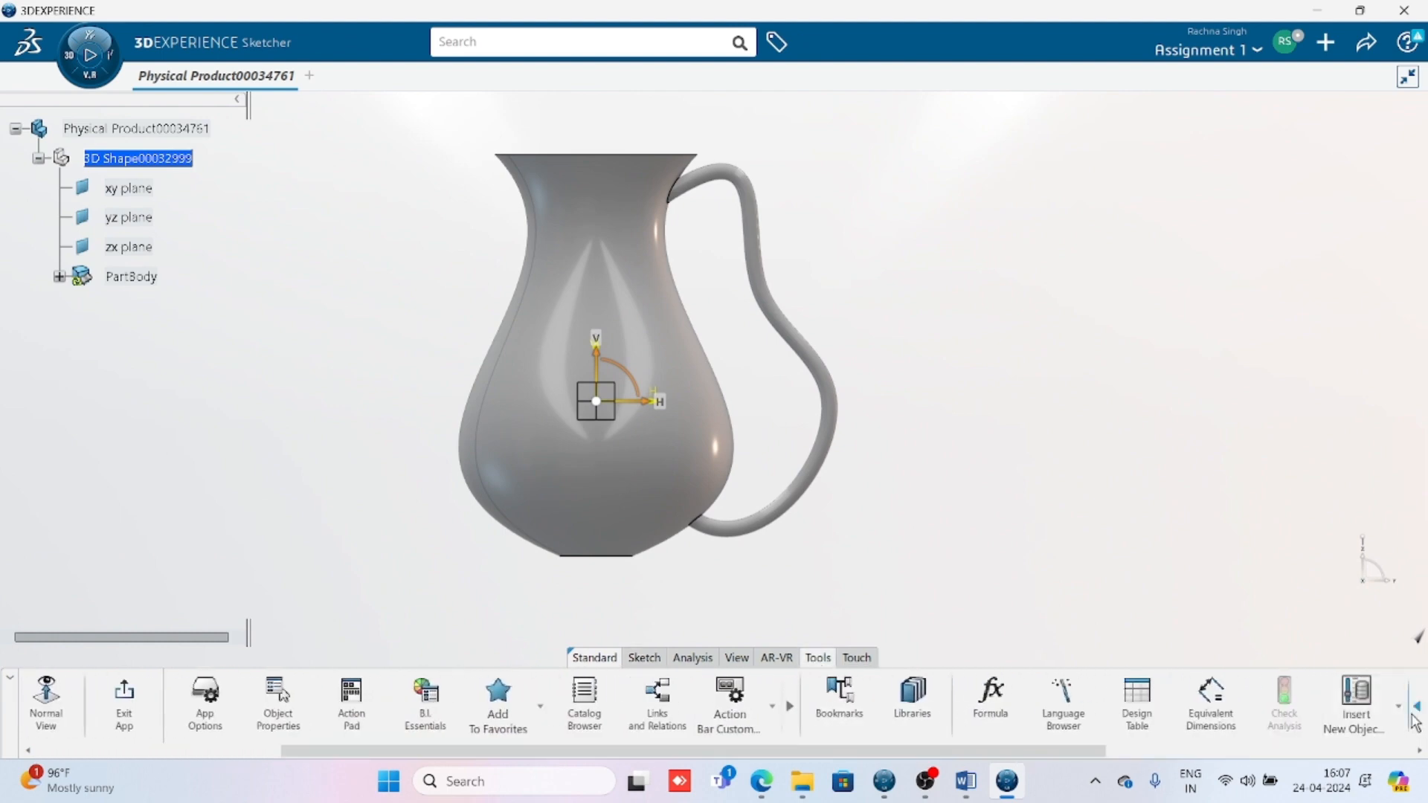
drag(1090, 752, 1408, 749)
click(736, 657)
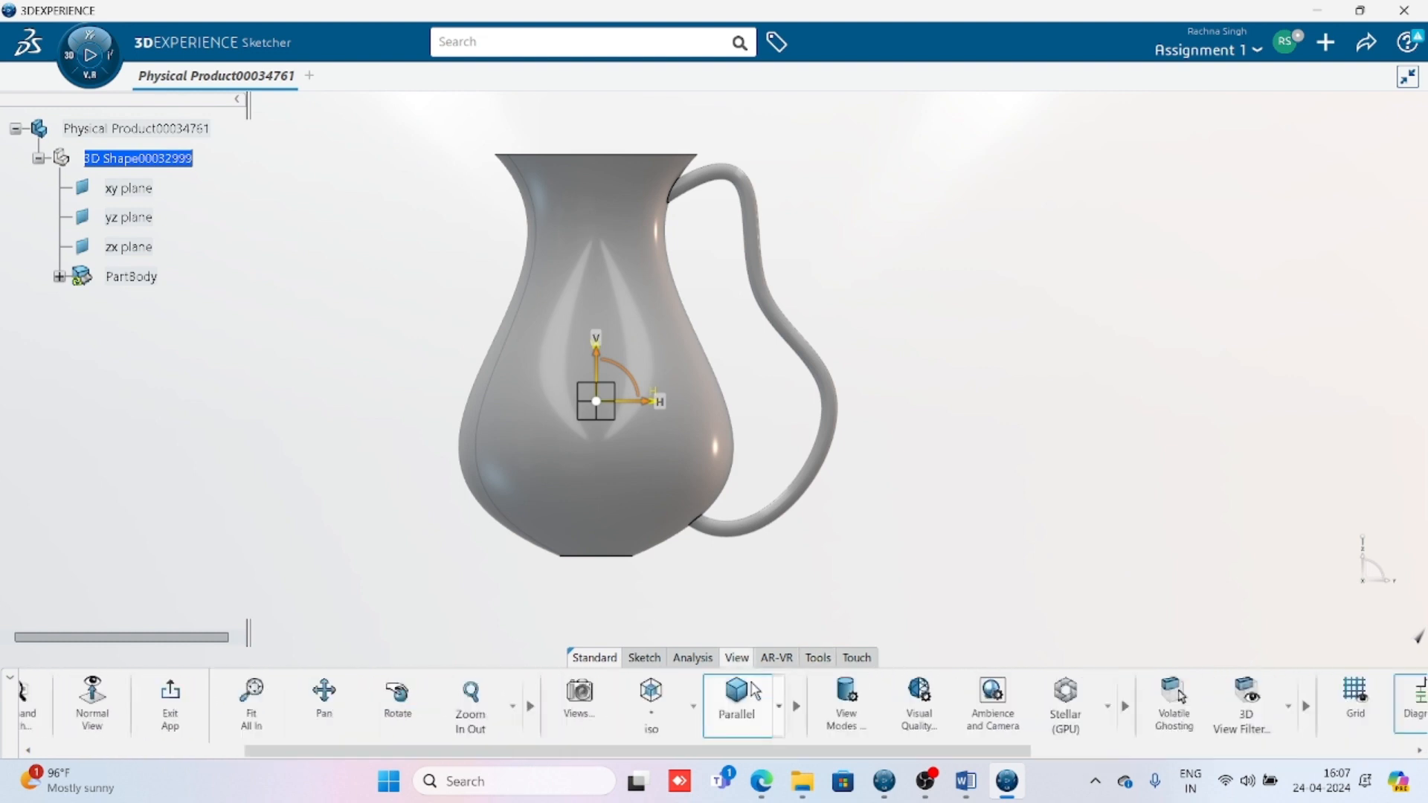
drag(710, 752, 1090, 757)
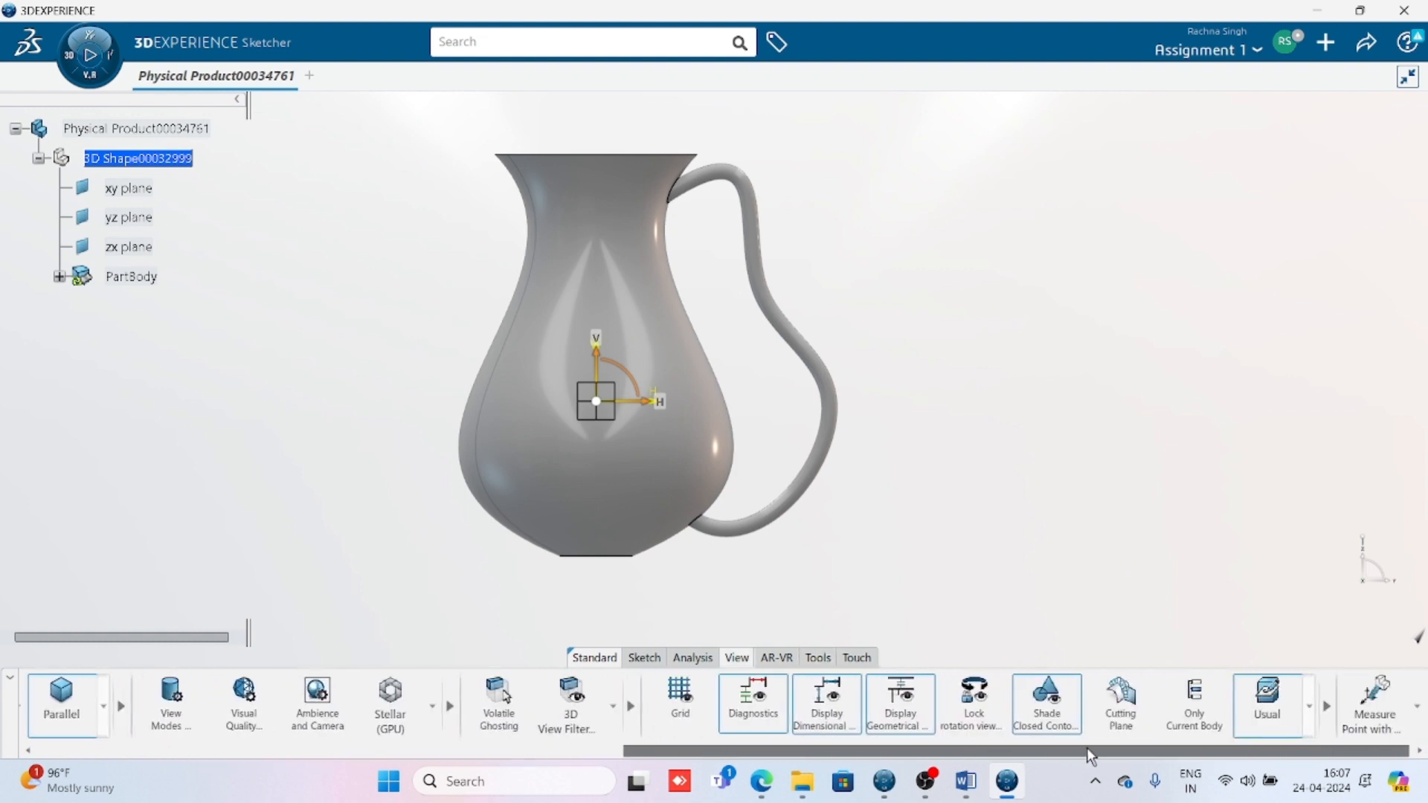
click(1119, 700)
middle_drag(920, 487, 748, 497)
ctrl+middle_drag(628, 513, 734, 584)
middle_drag(731, 516, 777, 490)
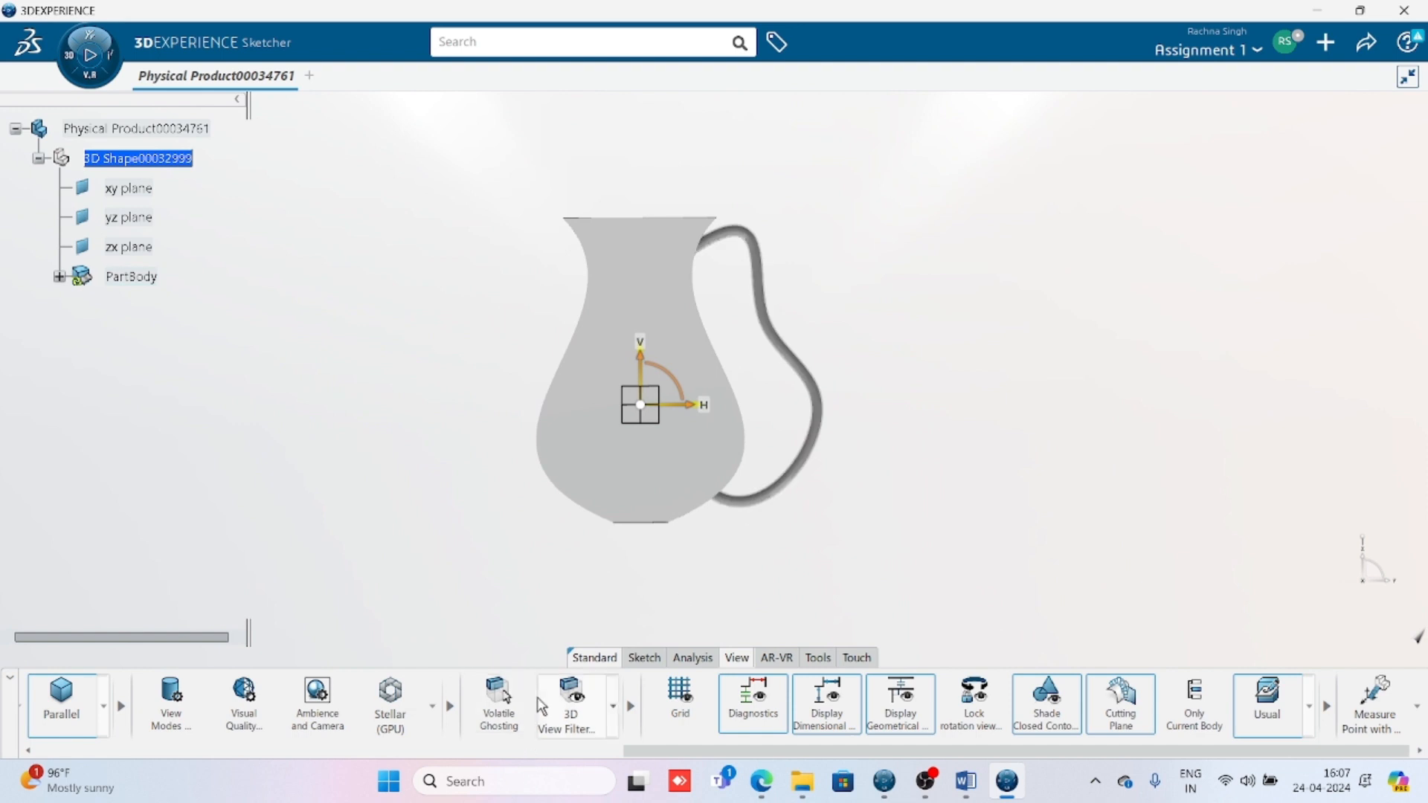
drag(738, 752, 289, 715)
click(365, 712)
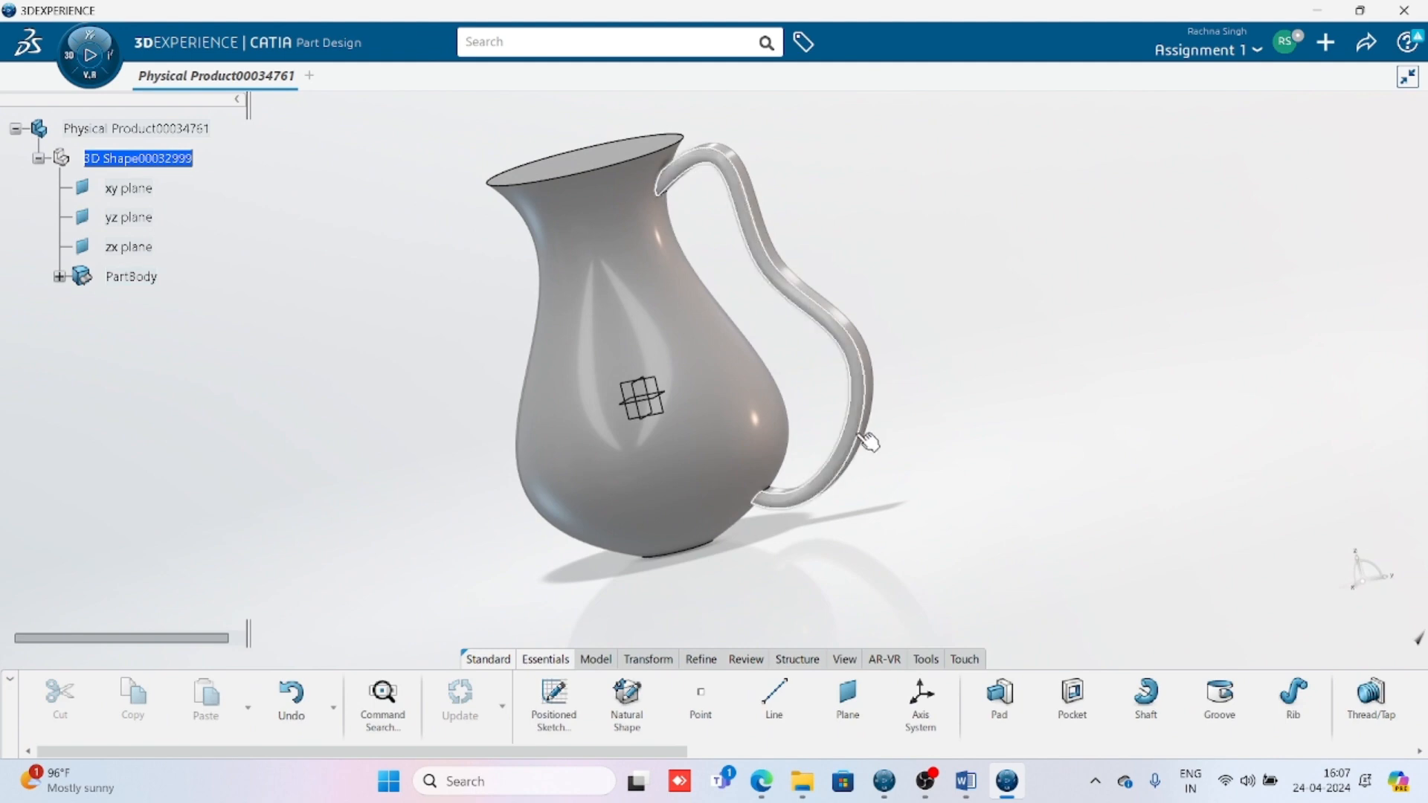
Step: Change the handle rib from a thin solid to the Standard type
double_click(866, 376)
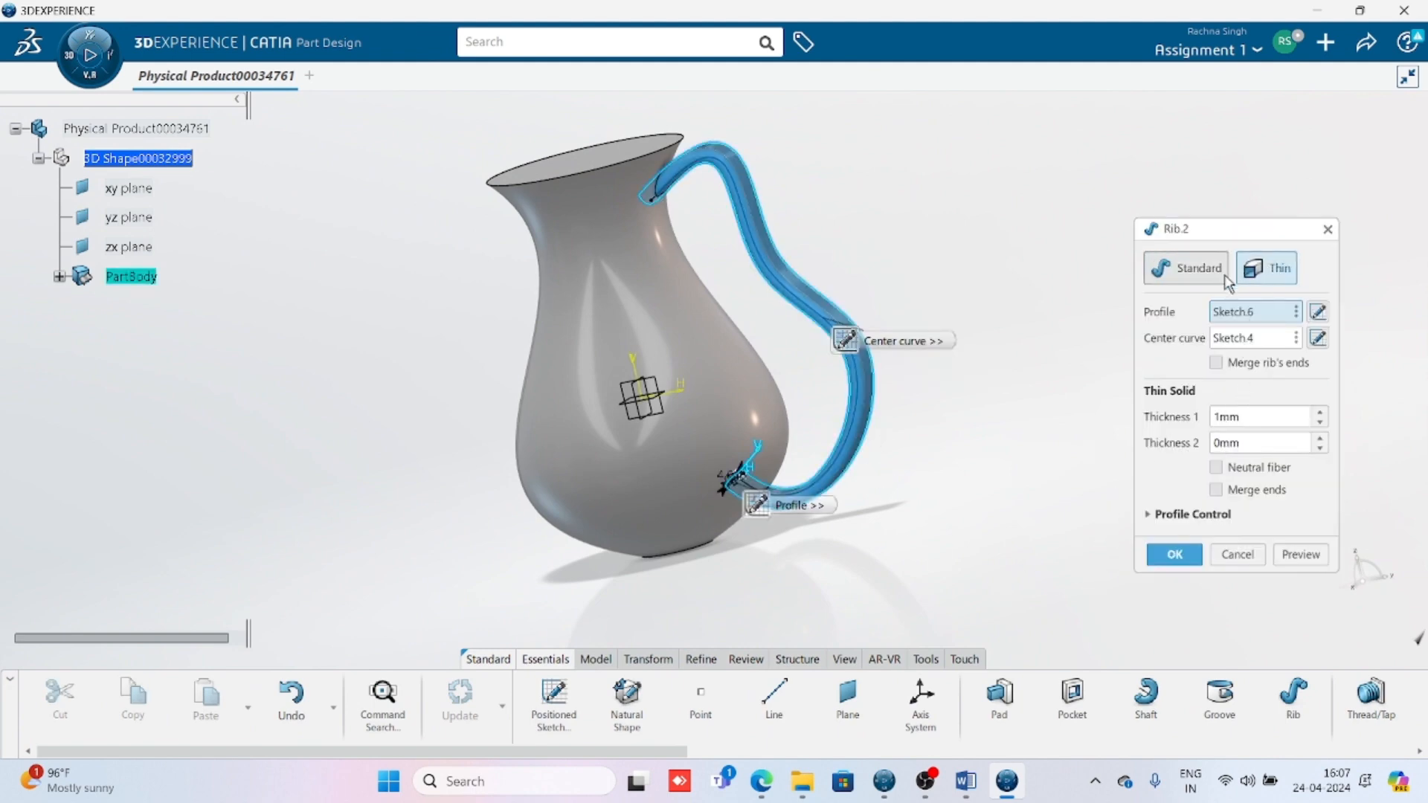
click(1193, 269)
click(1174, 427)
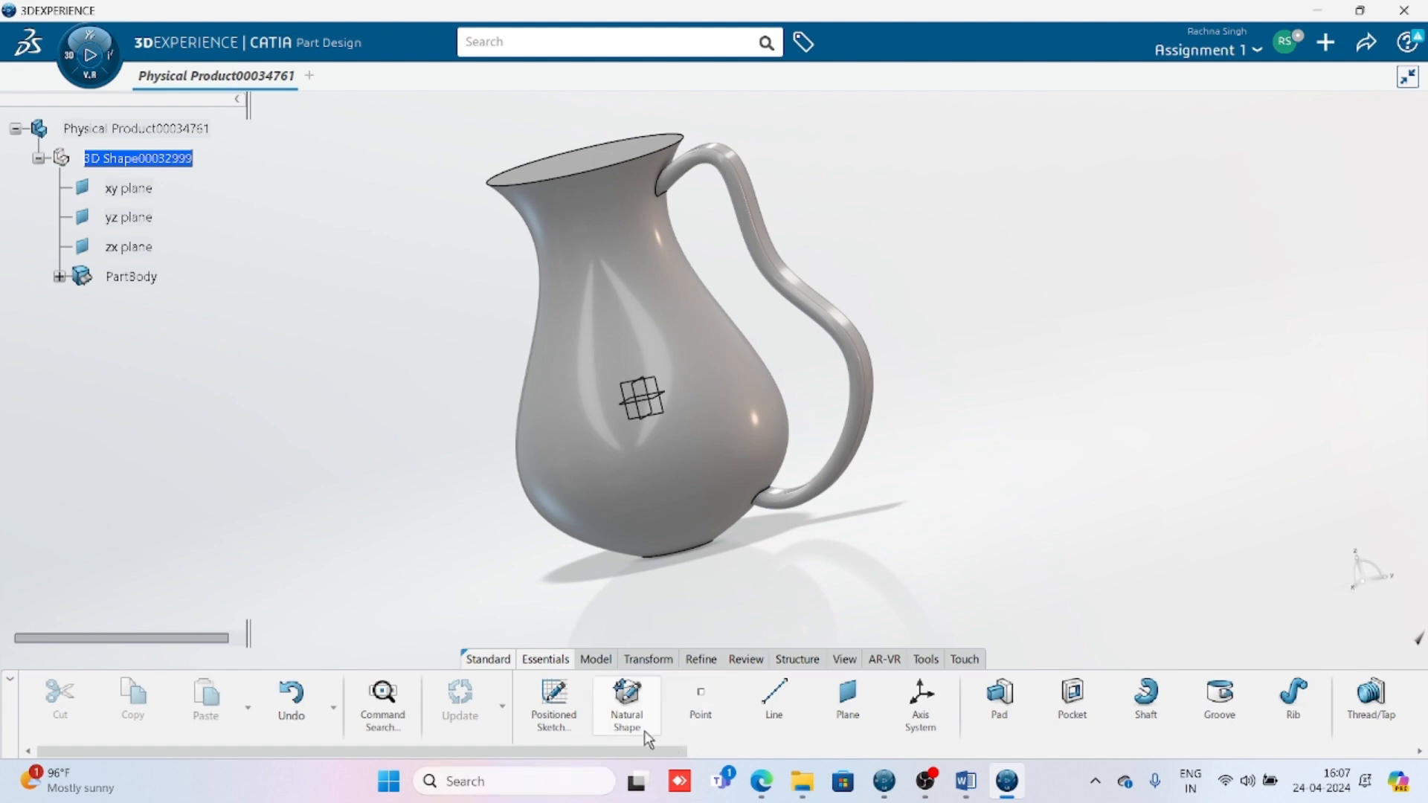
Step: Open a positioned sketch on the yz plane and section the jug there with Cutting Plane
click(553, 703)
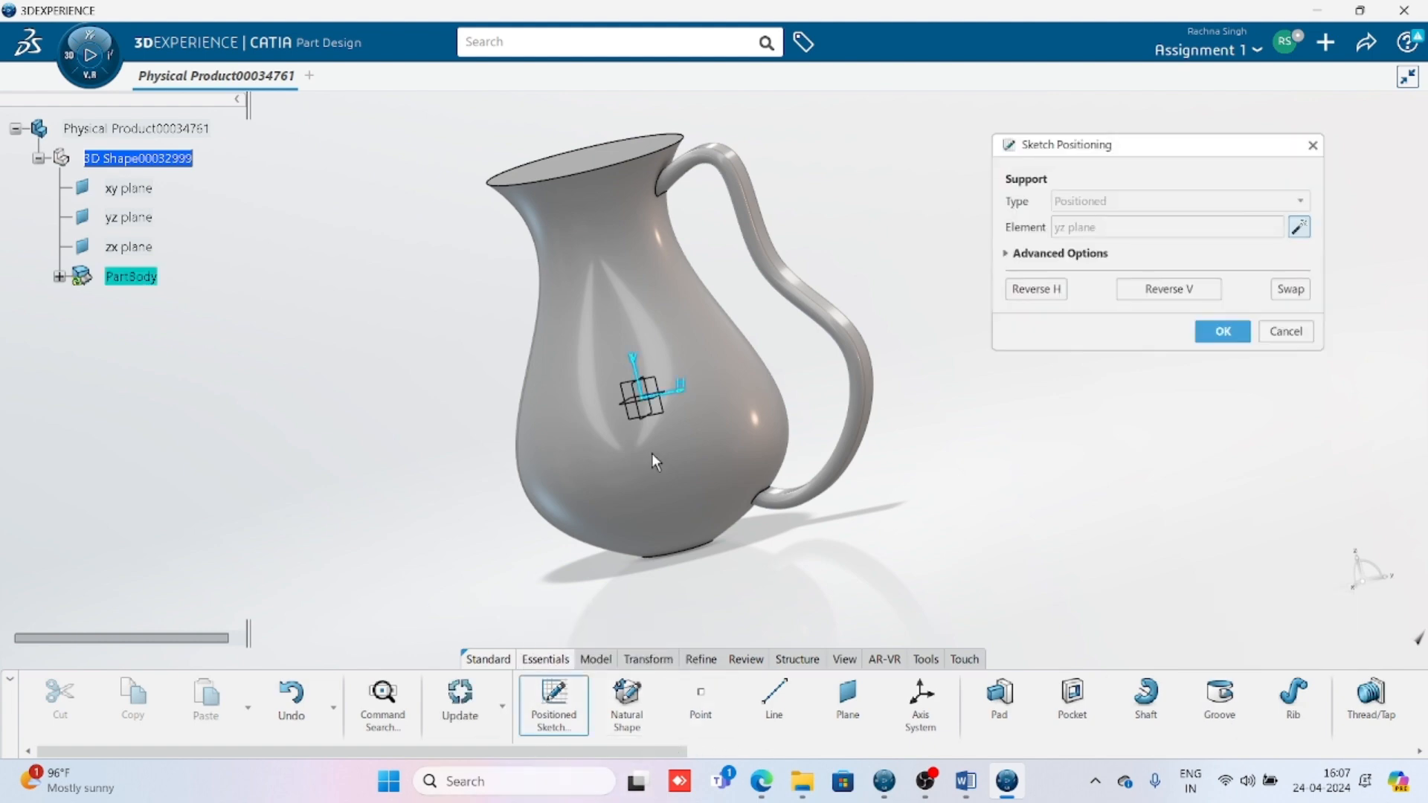
click(667, 412)
drag(708, 751, 1298, 751)
click(1120, 702)
Step: Examine the sectioned standard handle along its length and where it joins the body, and leave the sketch
middle_drag(932, 455, 791, 527)
ctrl+middle_drag(791, 526, 790, 429)
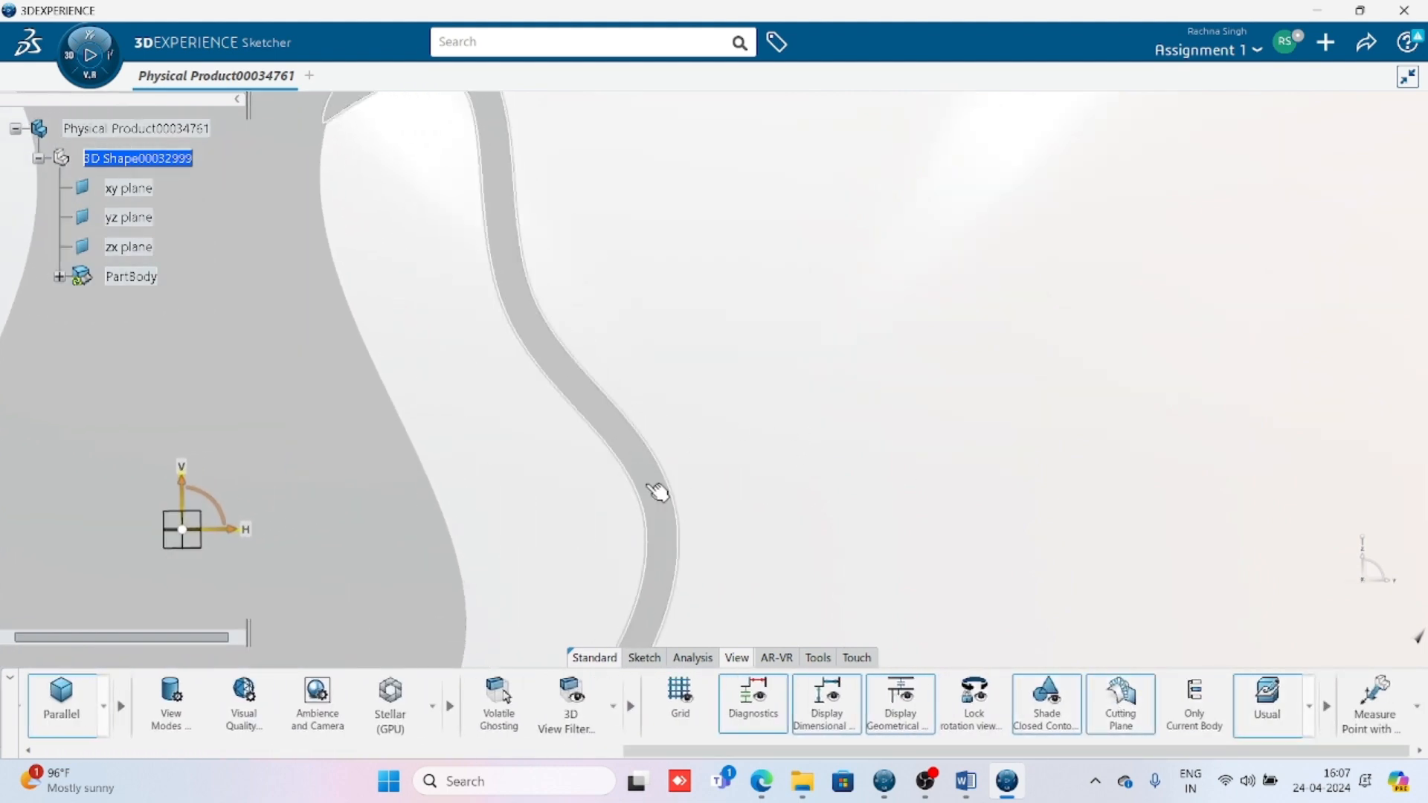
middle_drag(807, 305, 903, 445)
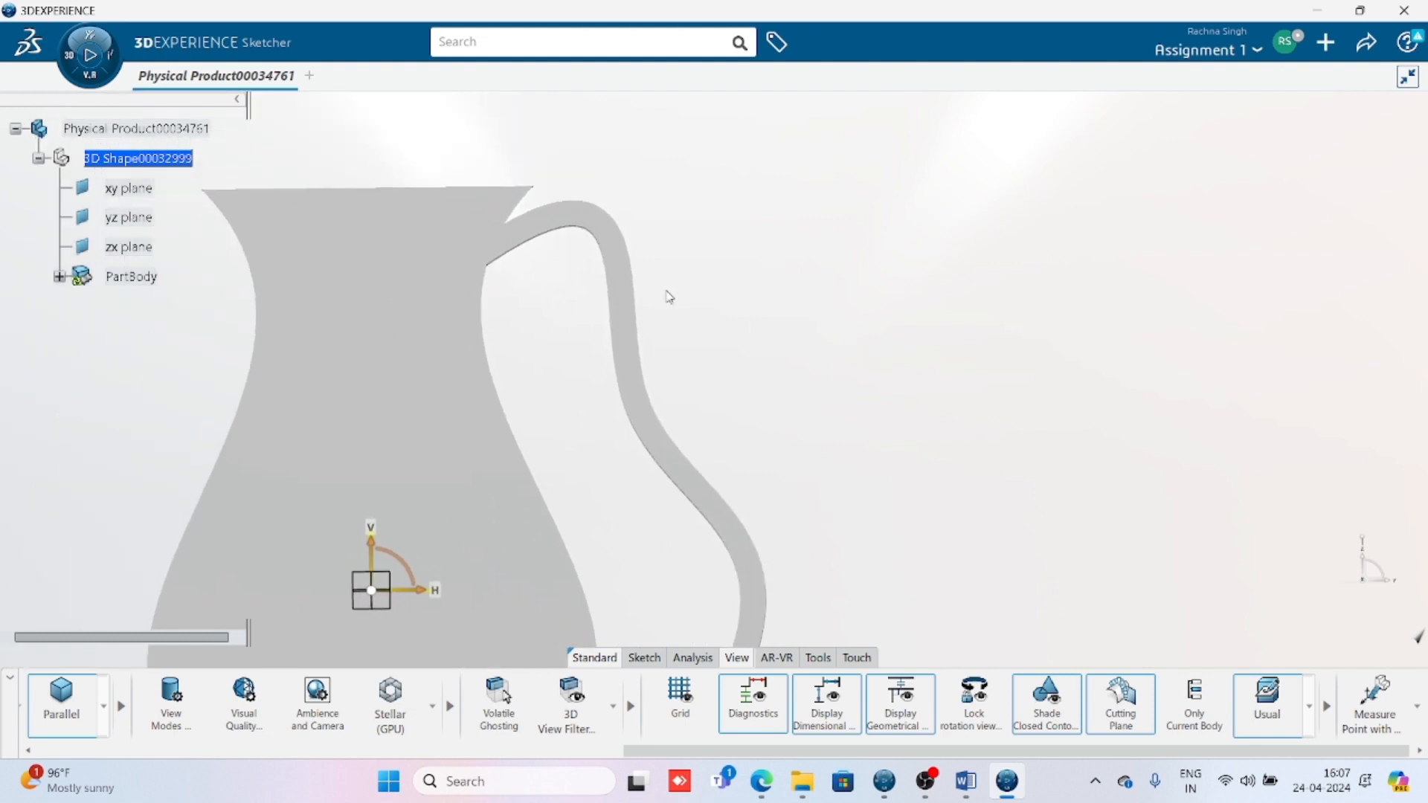
ctrl+middle_drag(1118, 488, 1106, 420)
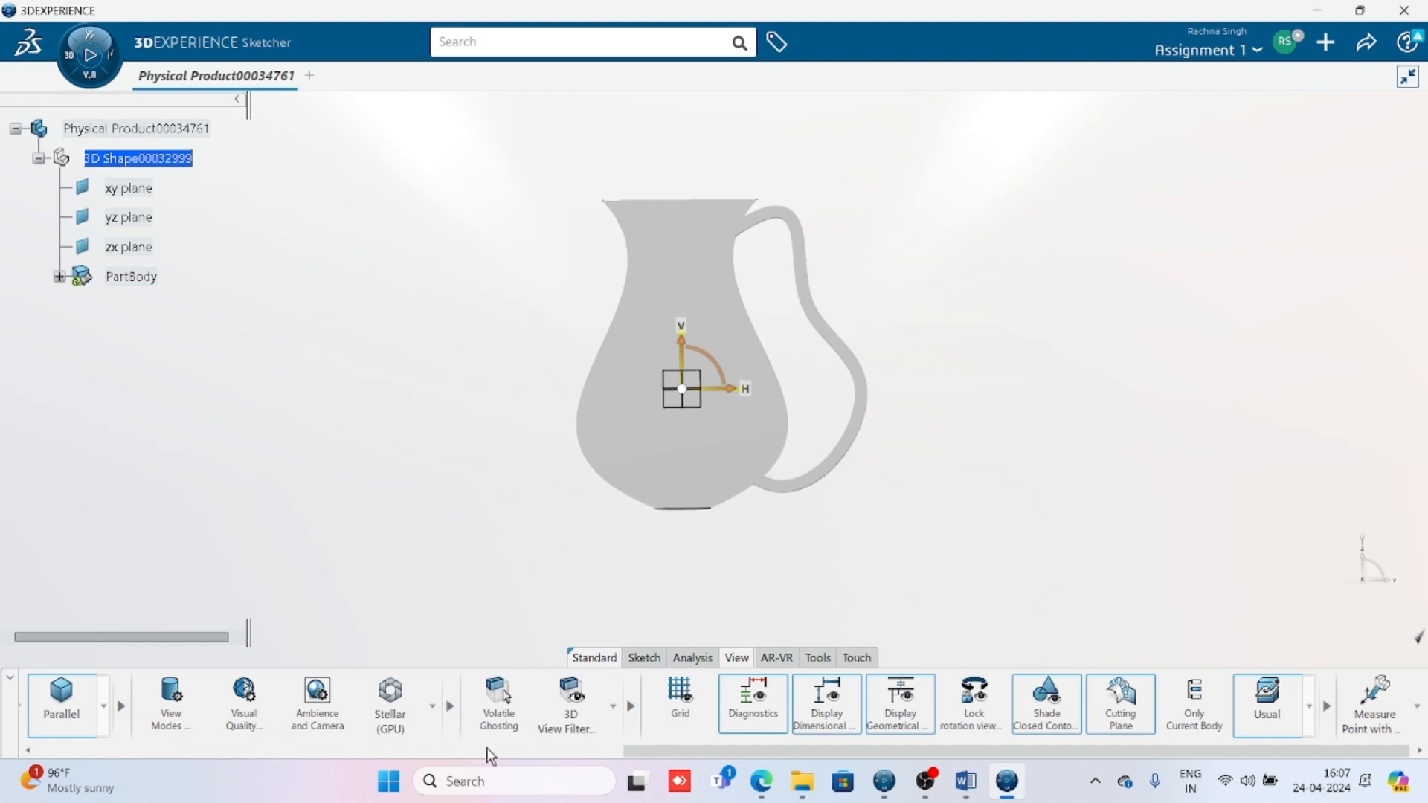
drag(702, 749, 319, 747)
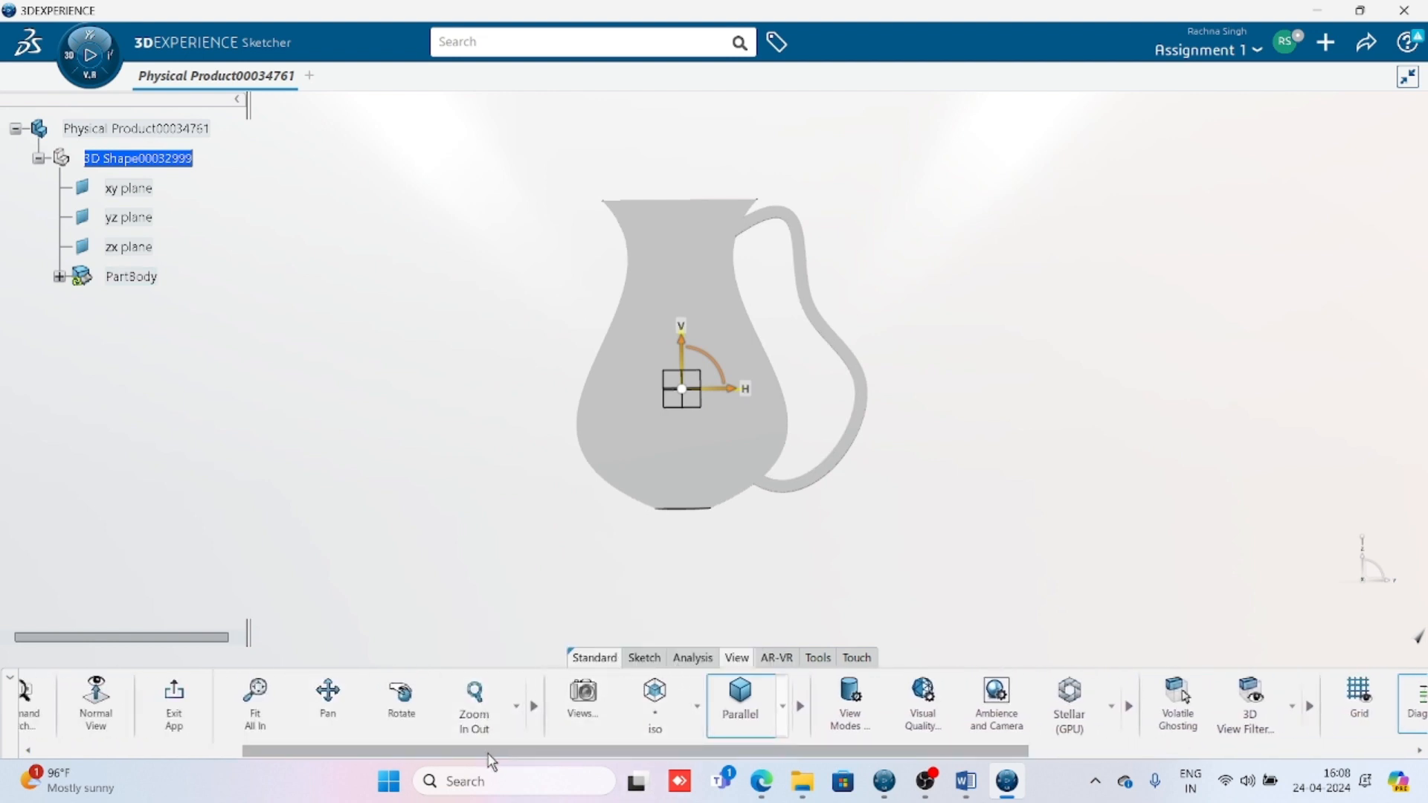
drag(491, 751, 411, 752)
mouse_move(913, 374)
middle_down()
mouse_move(885, 440)
mouse_move(937, 441)
middle_up()
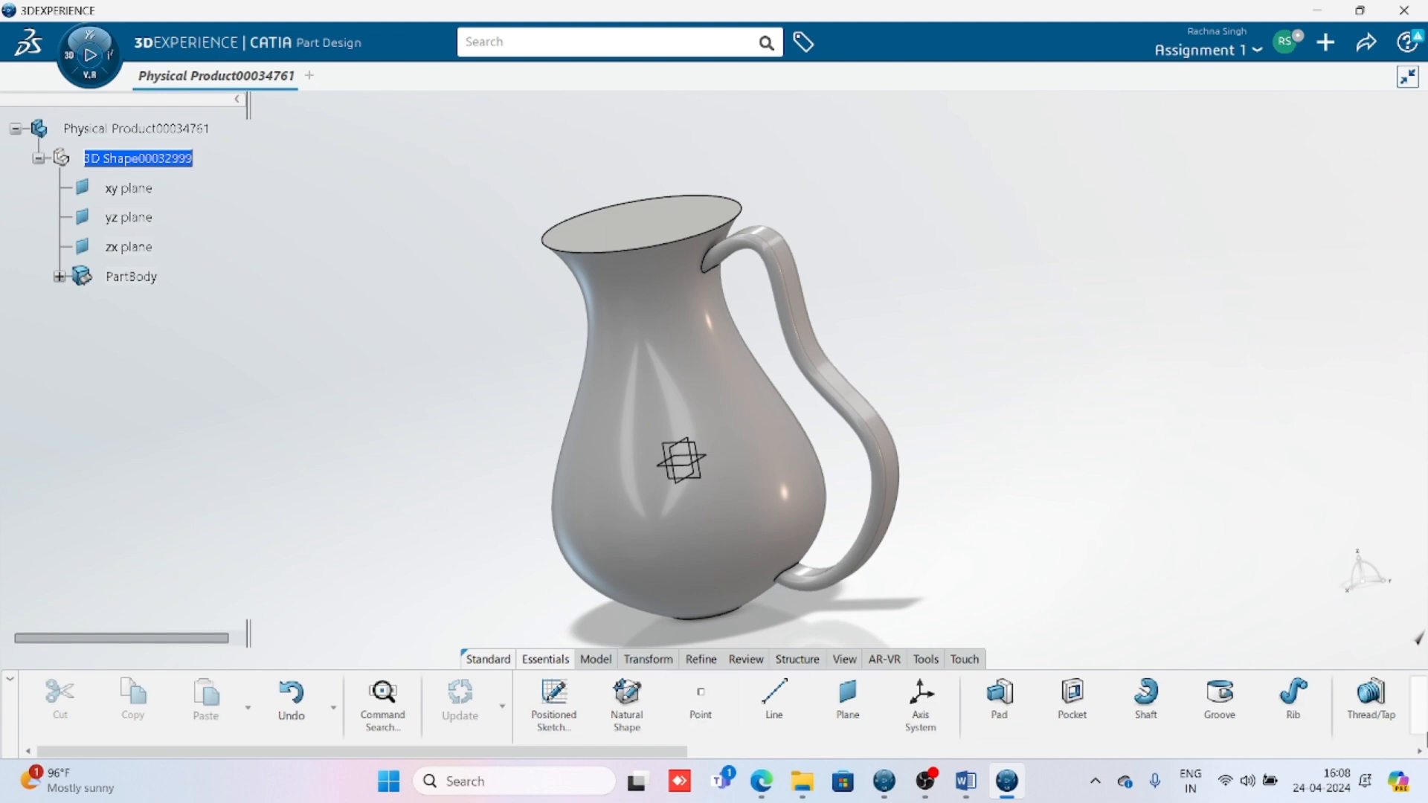
Step: Look at the Profile Control settings of a new Rib and cancel the command
click(1292, 699)
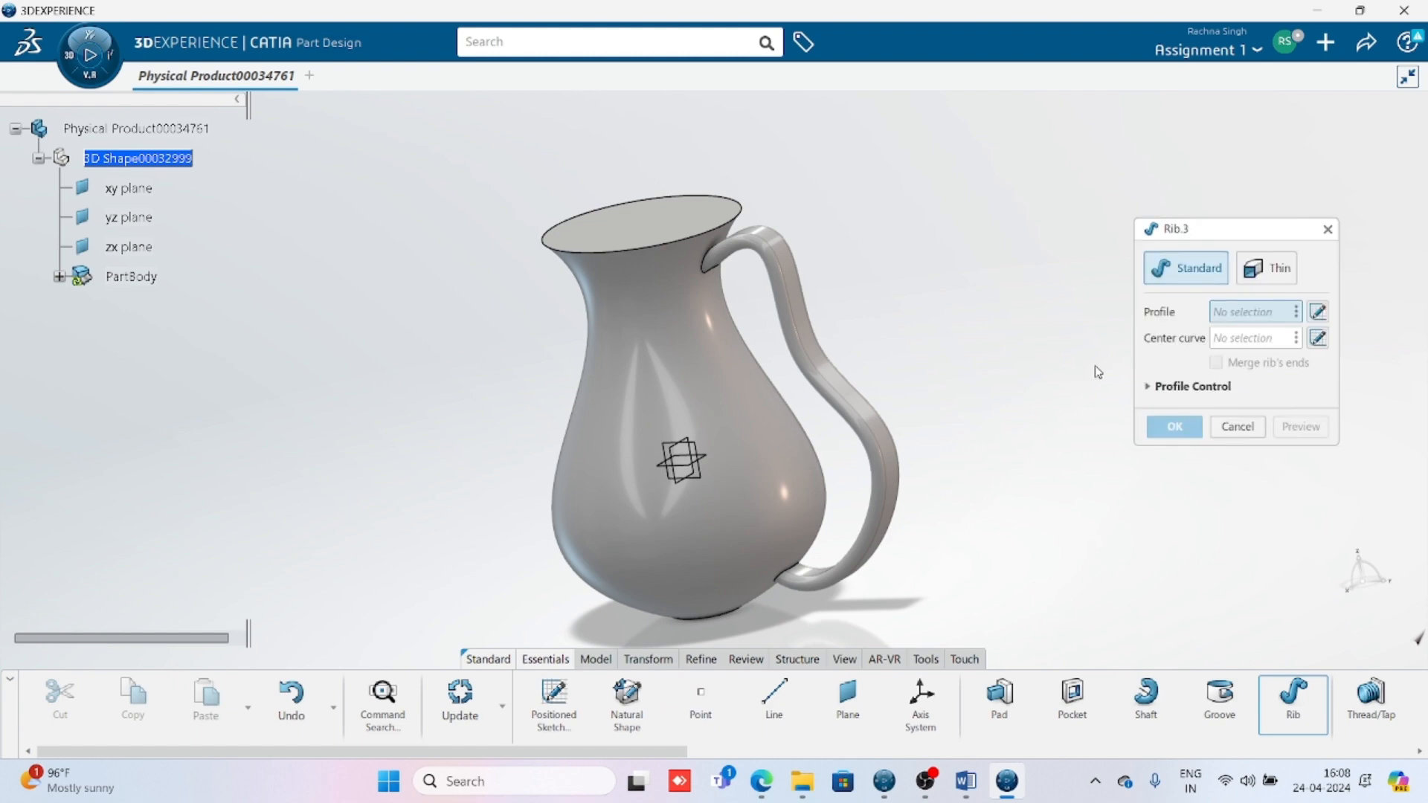
click(1156, 387)
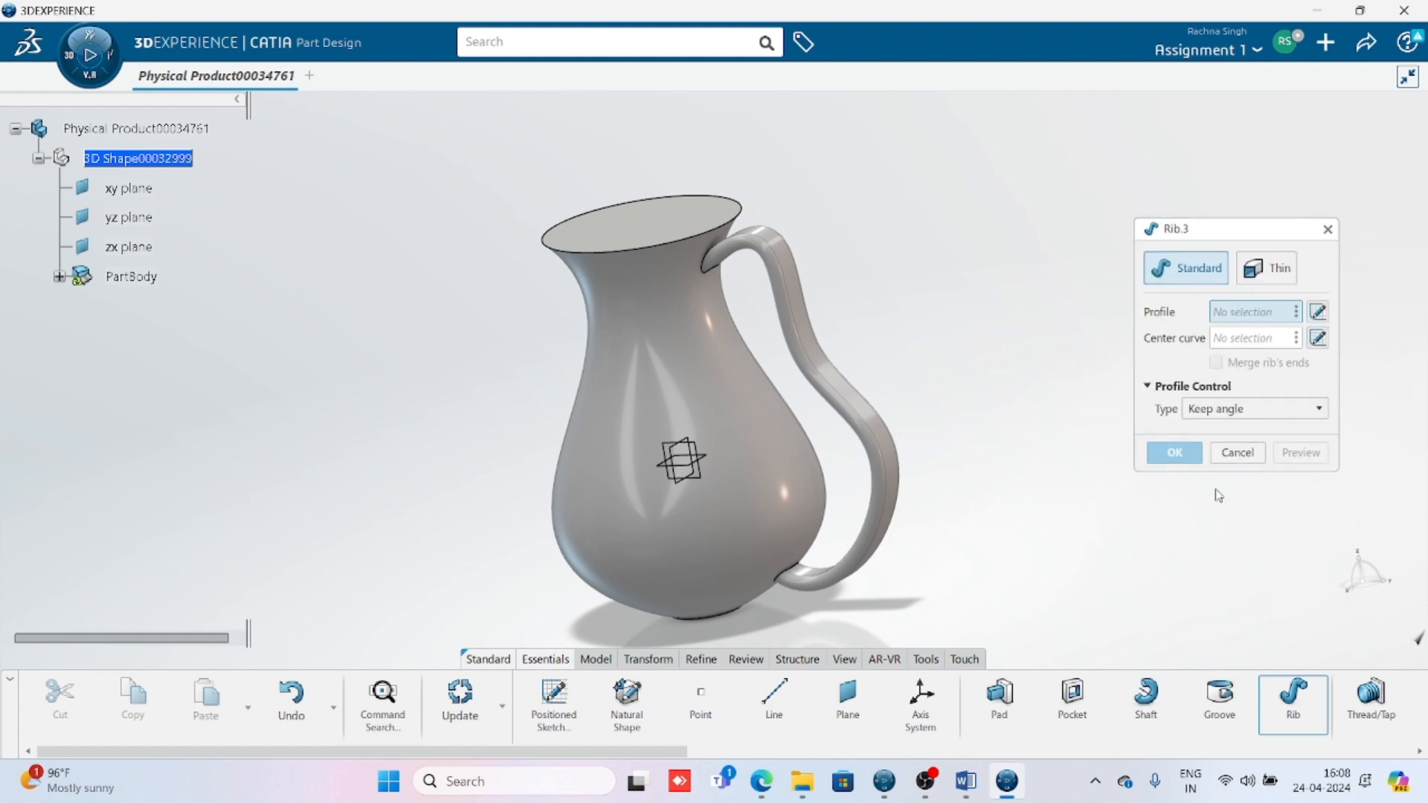
click(1236, 452)
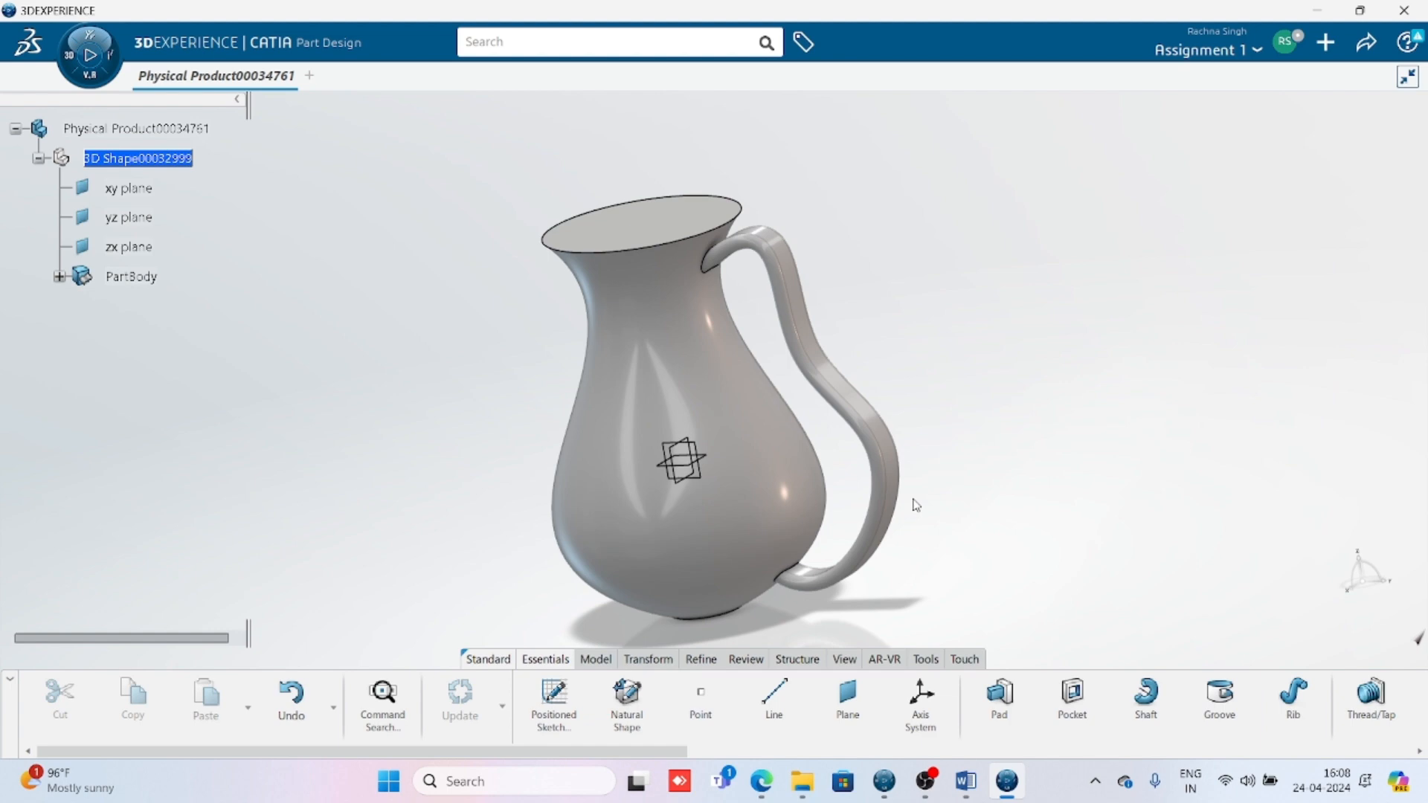
Step: Switch to Word to view the isometric bent-wire drawing in Assignment 3, and return to the jug model in 3DEXPERIENCE
middle_drag(856, 337, 671, 483)
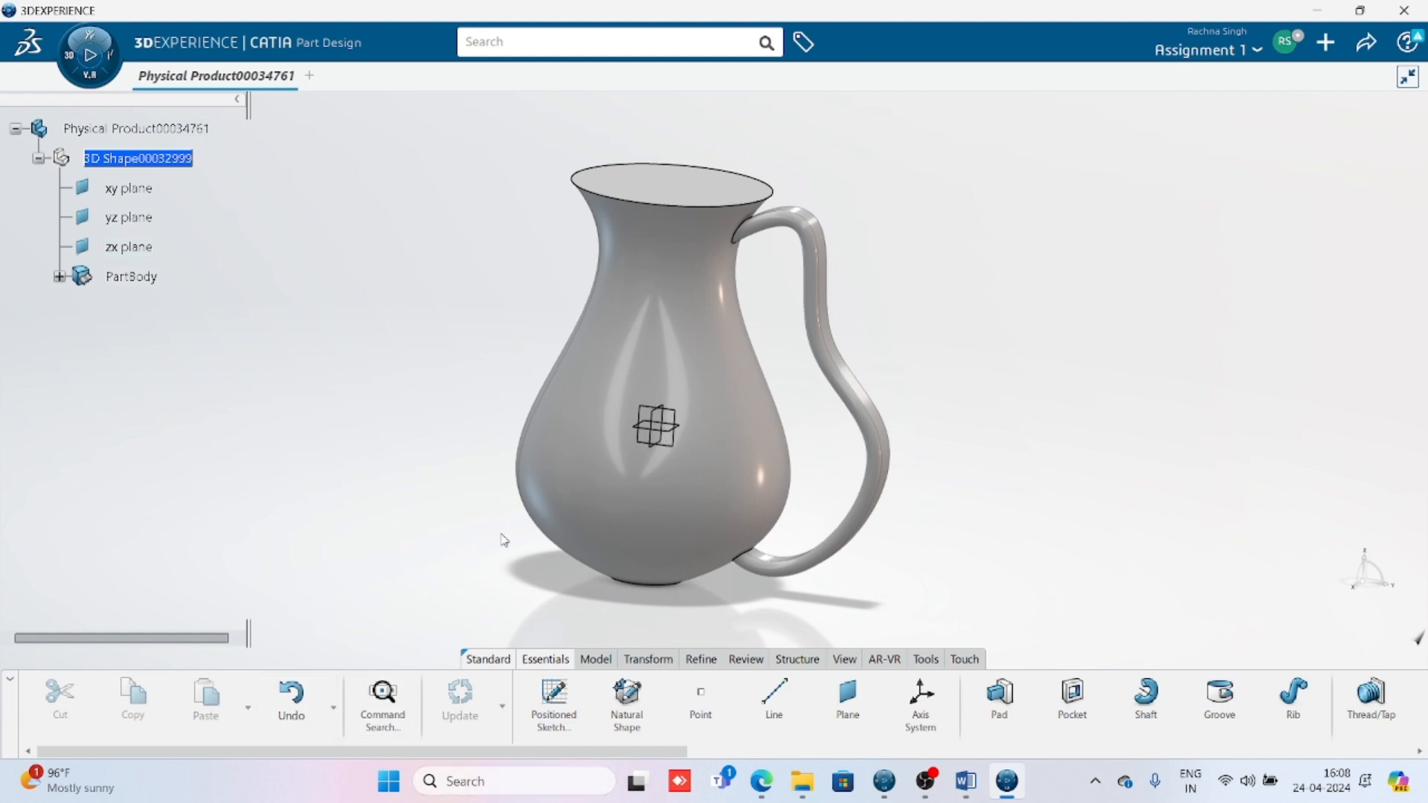
click(965, 780)
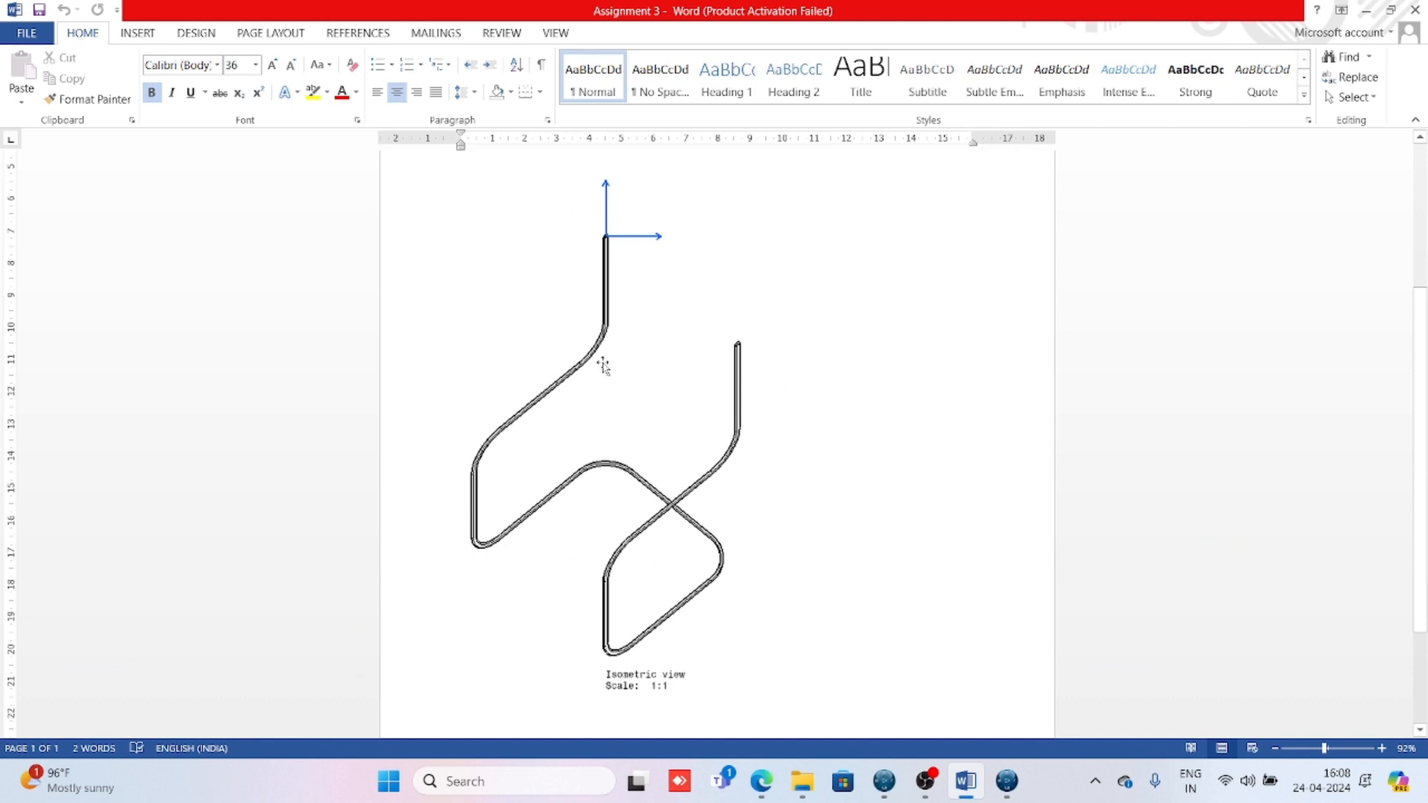
click(1008, 782)
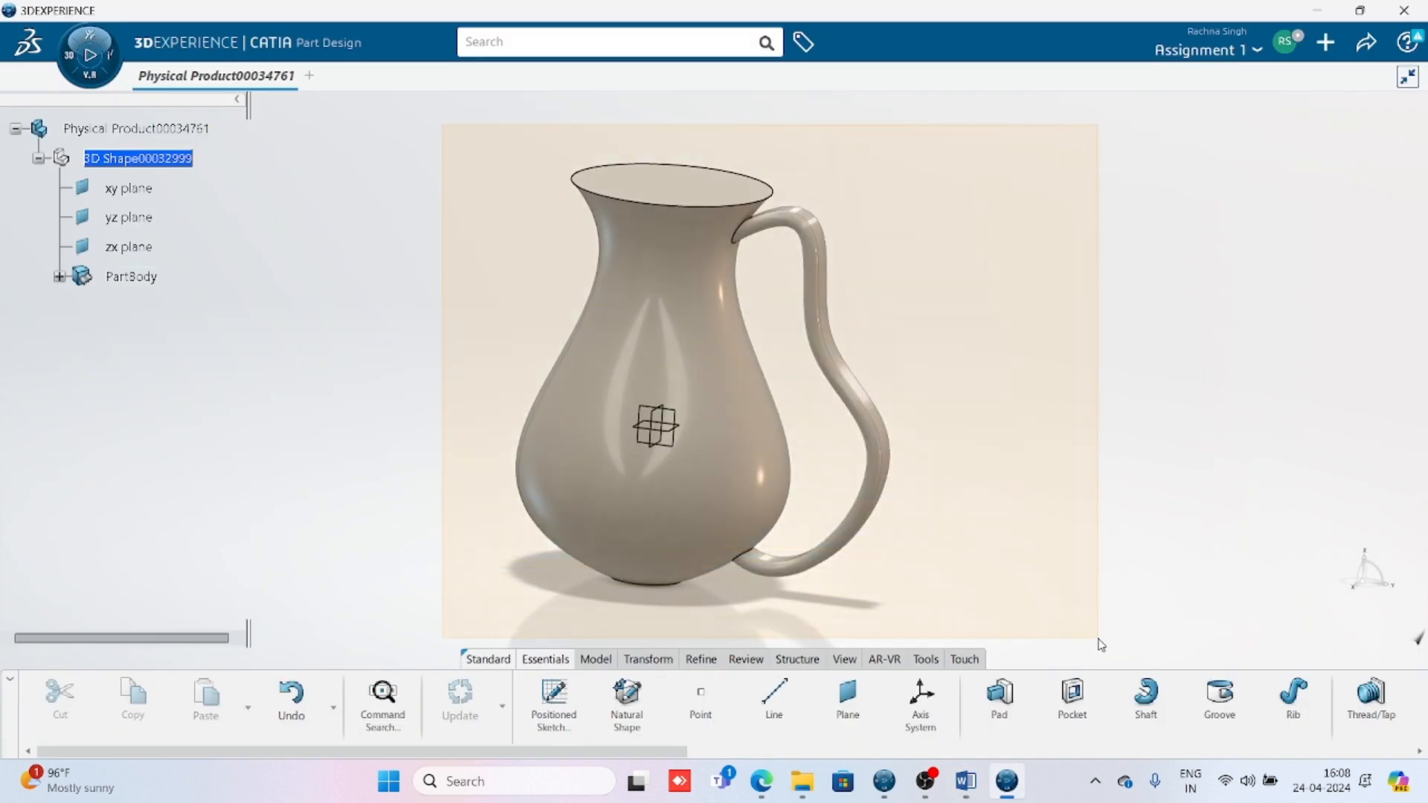
Step: Delete the whole jug, including its children and aggregated elements, leaving only the reference planes and an empty PartBody
key(Delete)
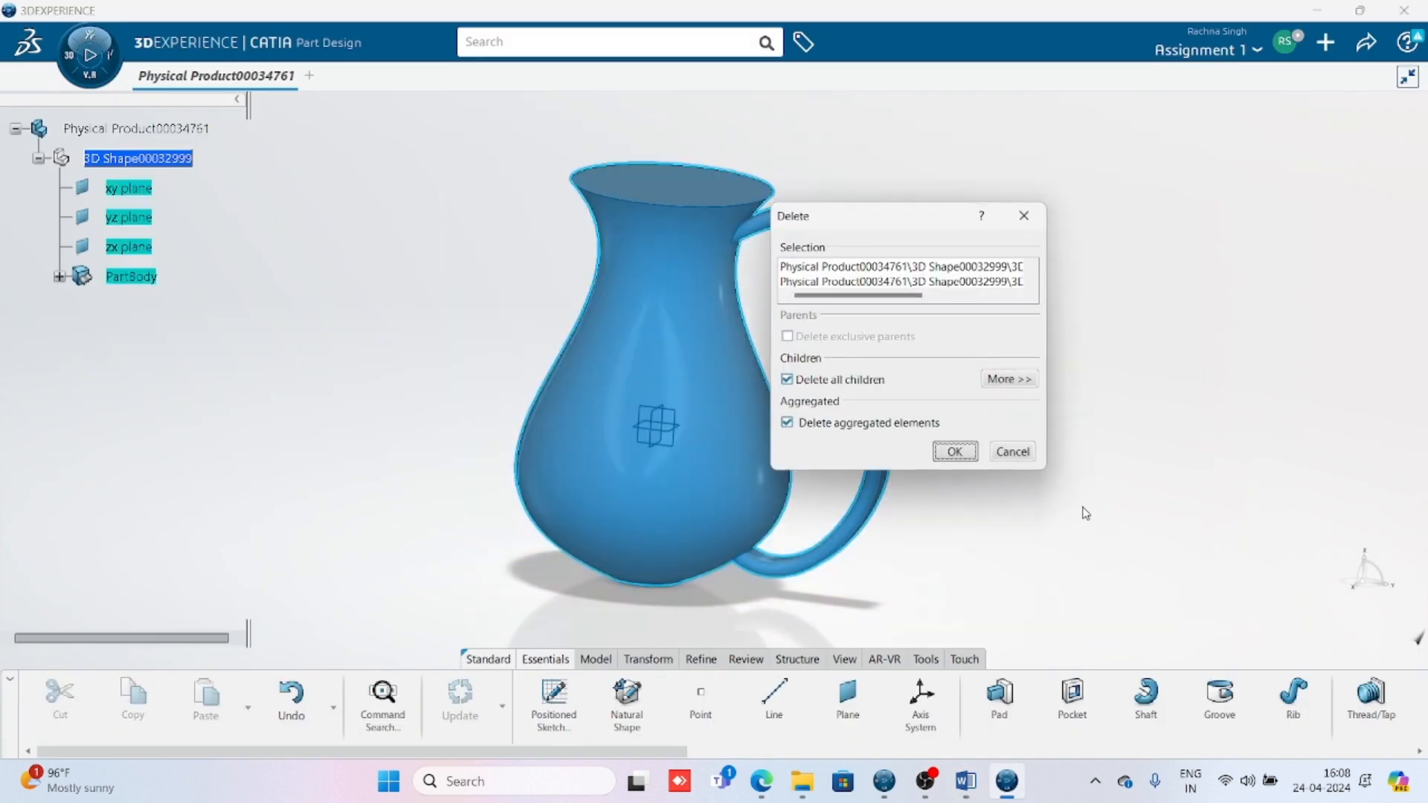
click(953, 449)
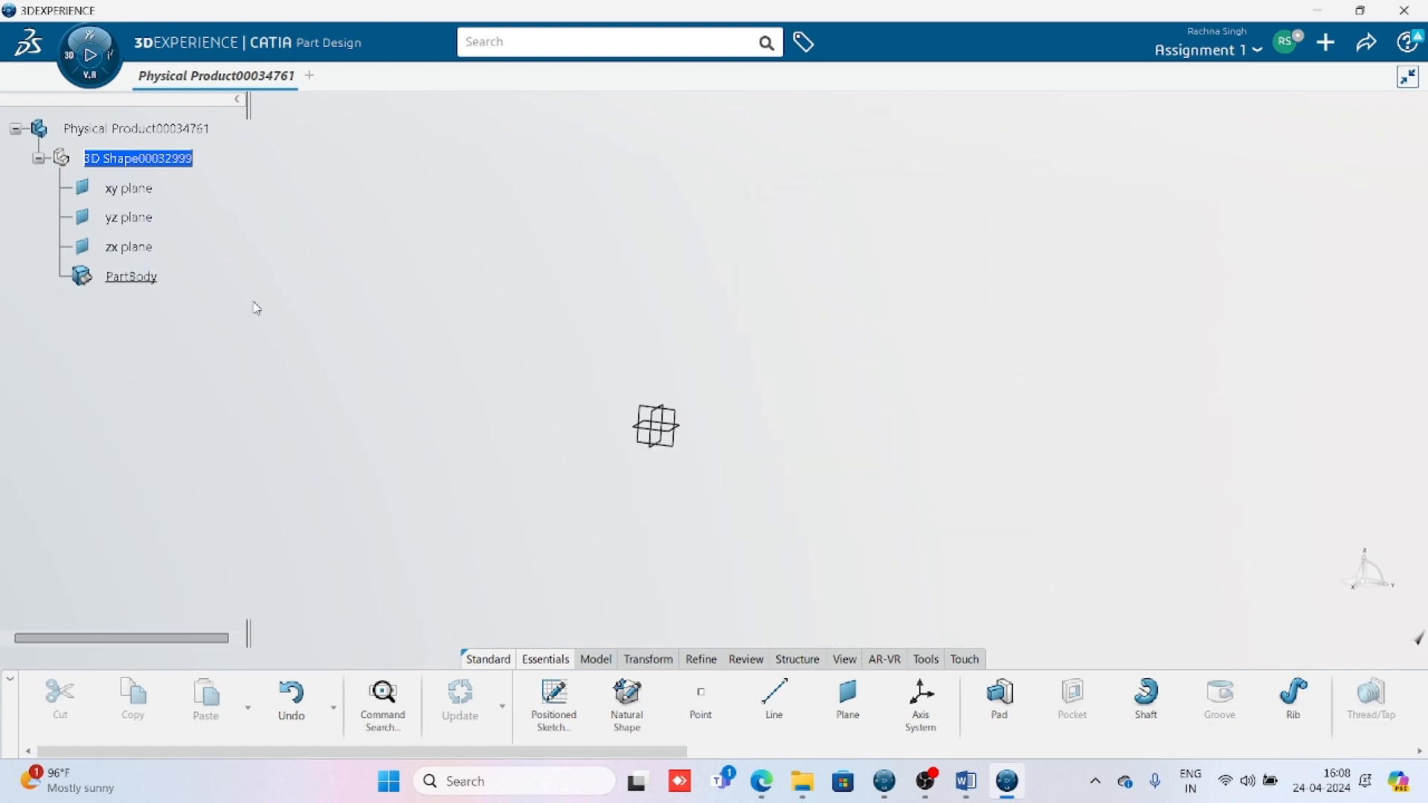
middle_drag(709, 414, 852, 388)
middle_drag(729, 405, 633, 452)
middle_drag(773, 503, 795, 426)
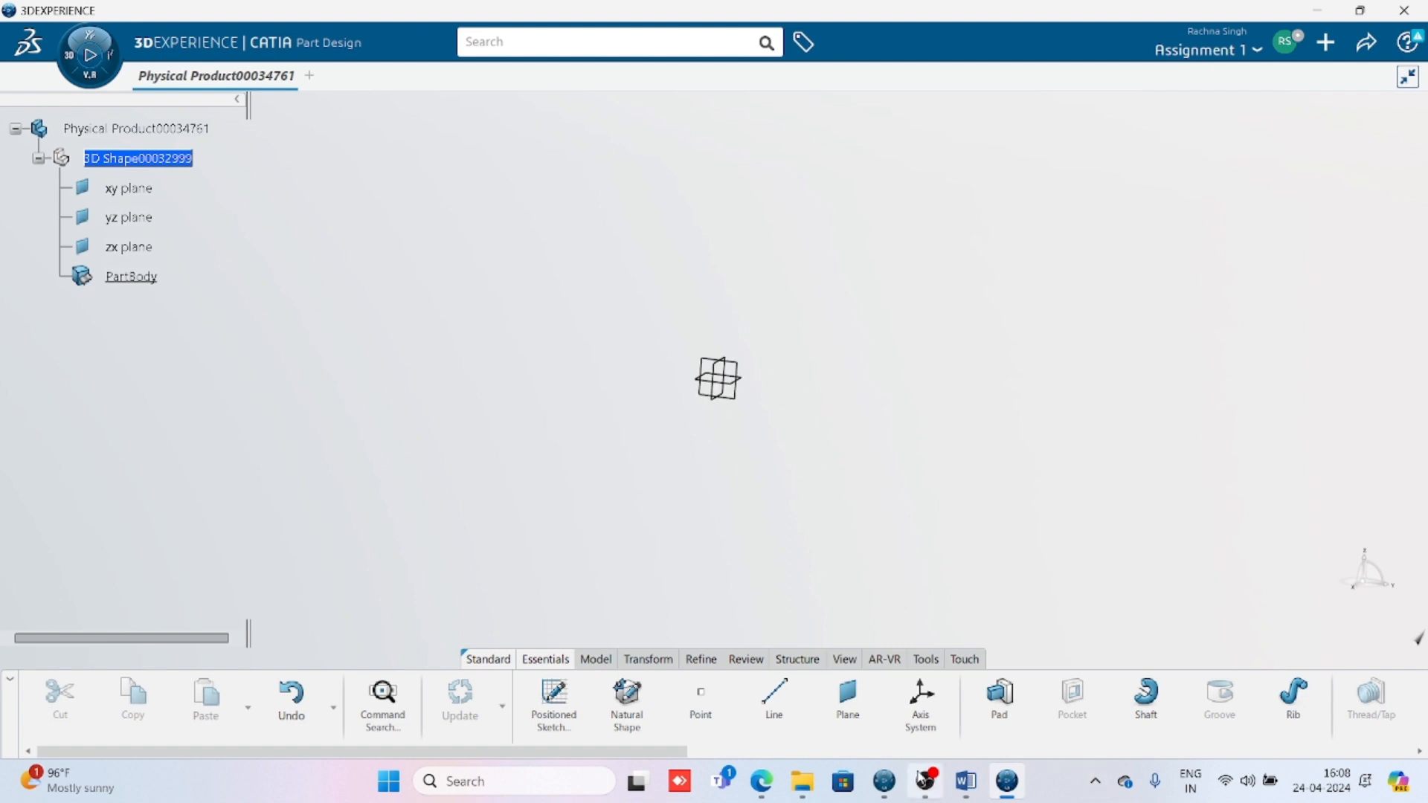
Step: Switch to Word to study the isometric bent-wire drawing in Assignment 3, and return to 3DEXPERIENCE
click(966, 794)
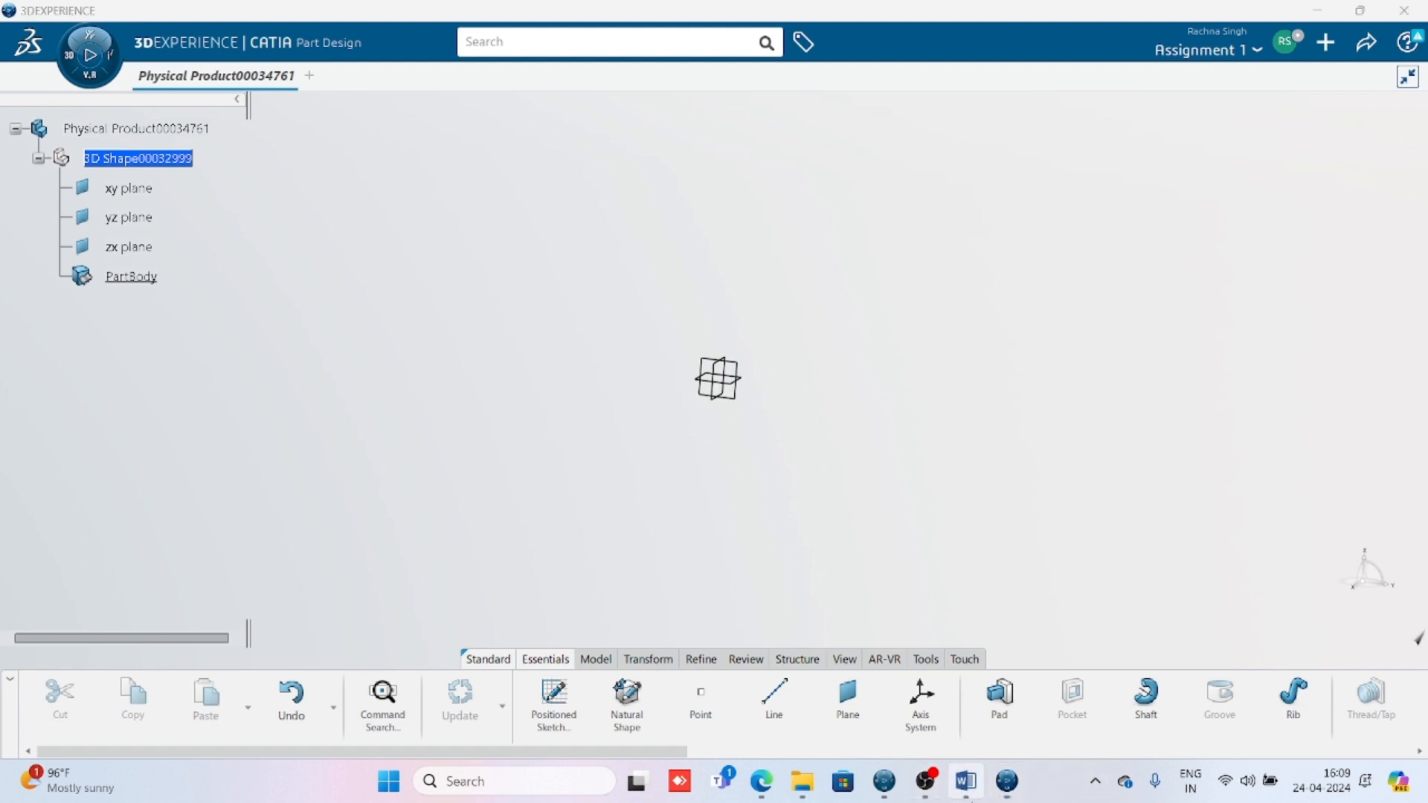
click(966, 781)
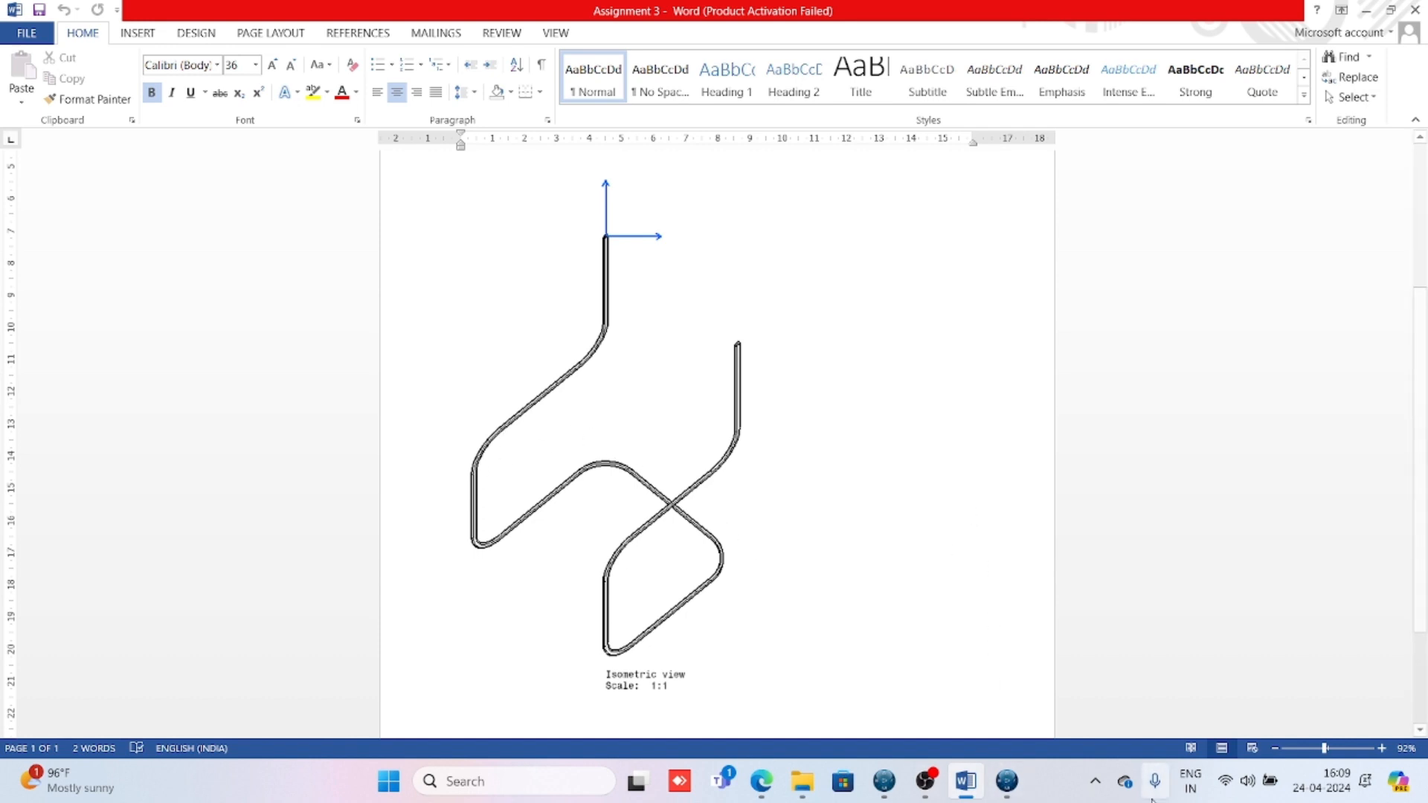
mouse_move(1008, 794)
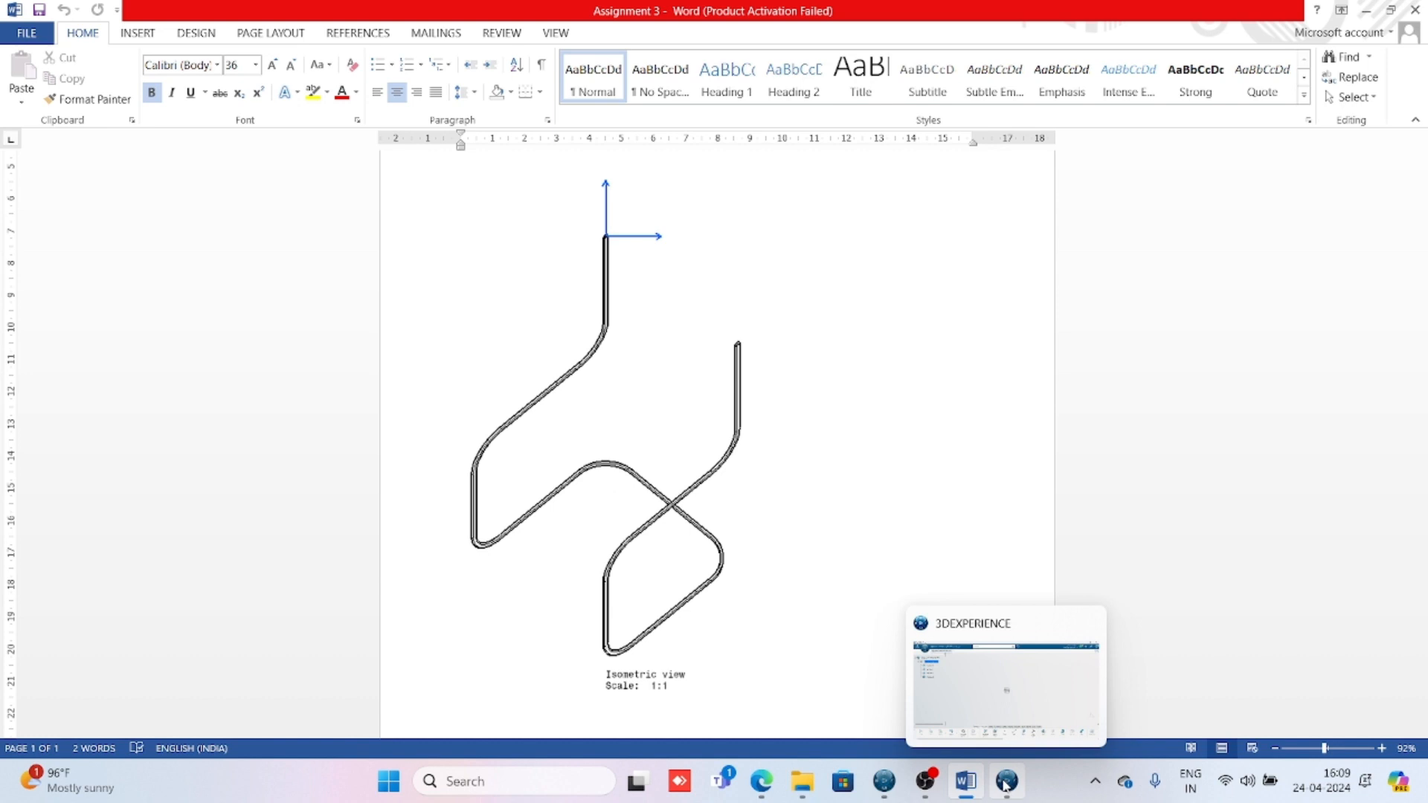
click(1005, 785)
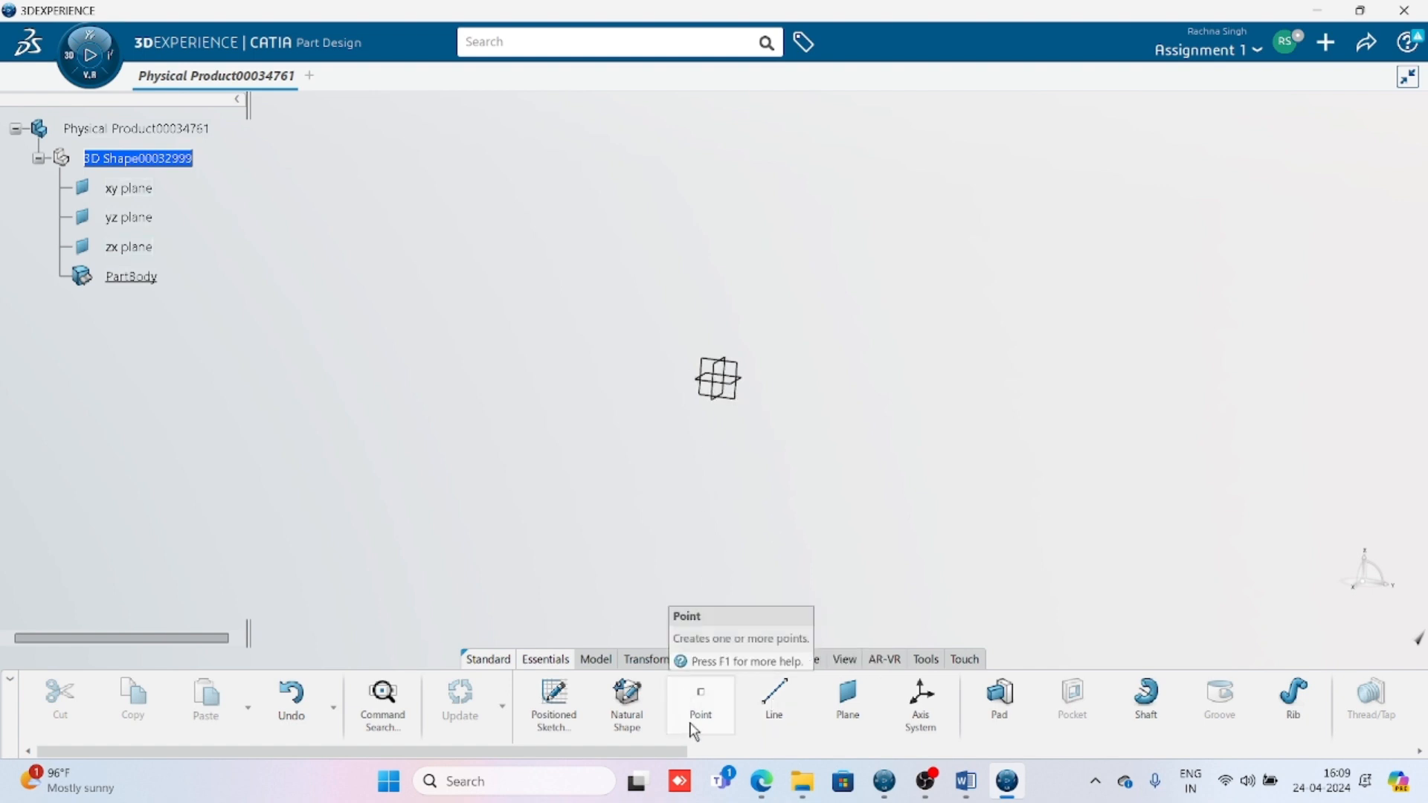
Step: Create a coordinate point at 0, 0, 0 and set up a Point-Direction line starting from it
click(710, 707)
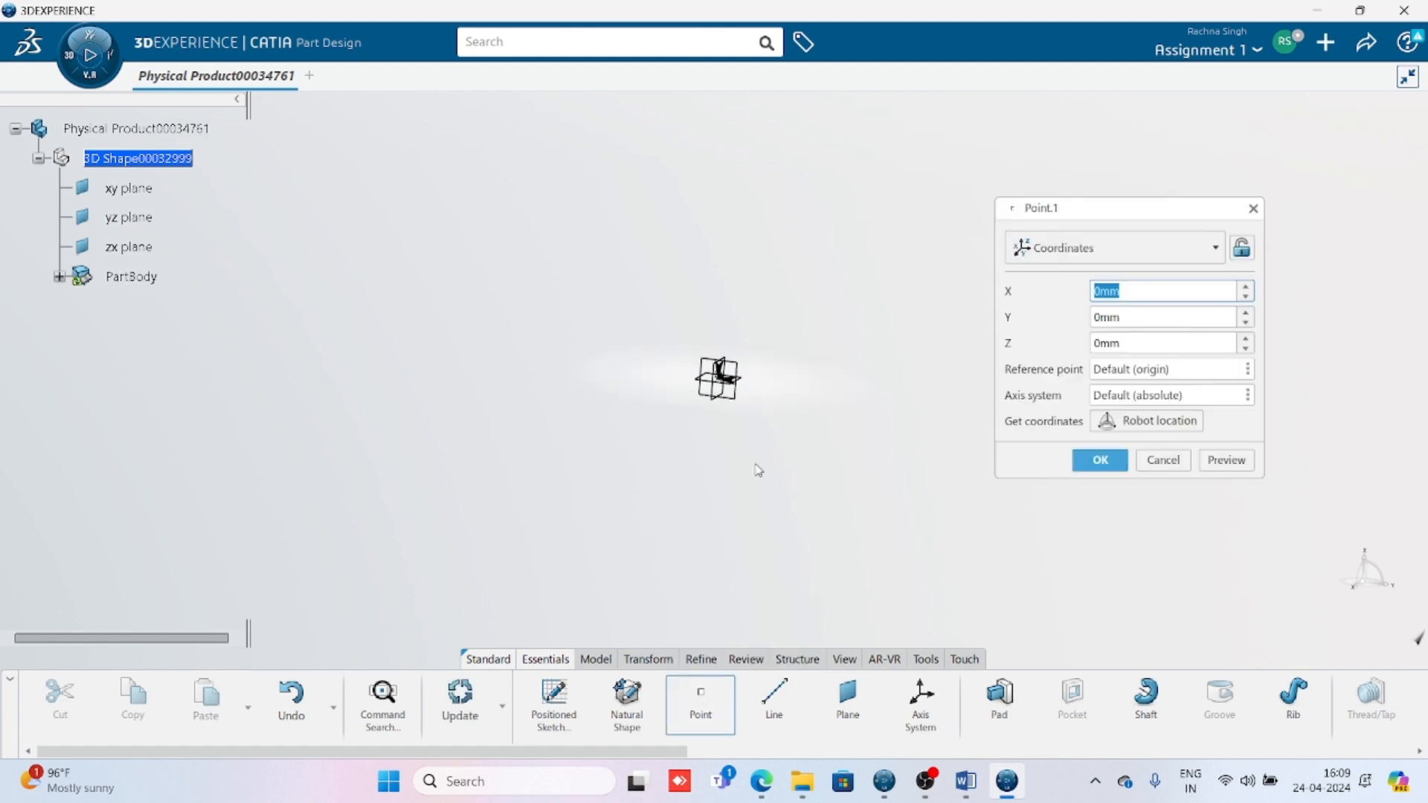
click(1090, 461)
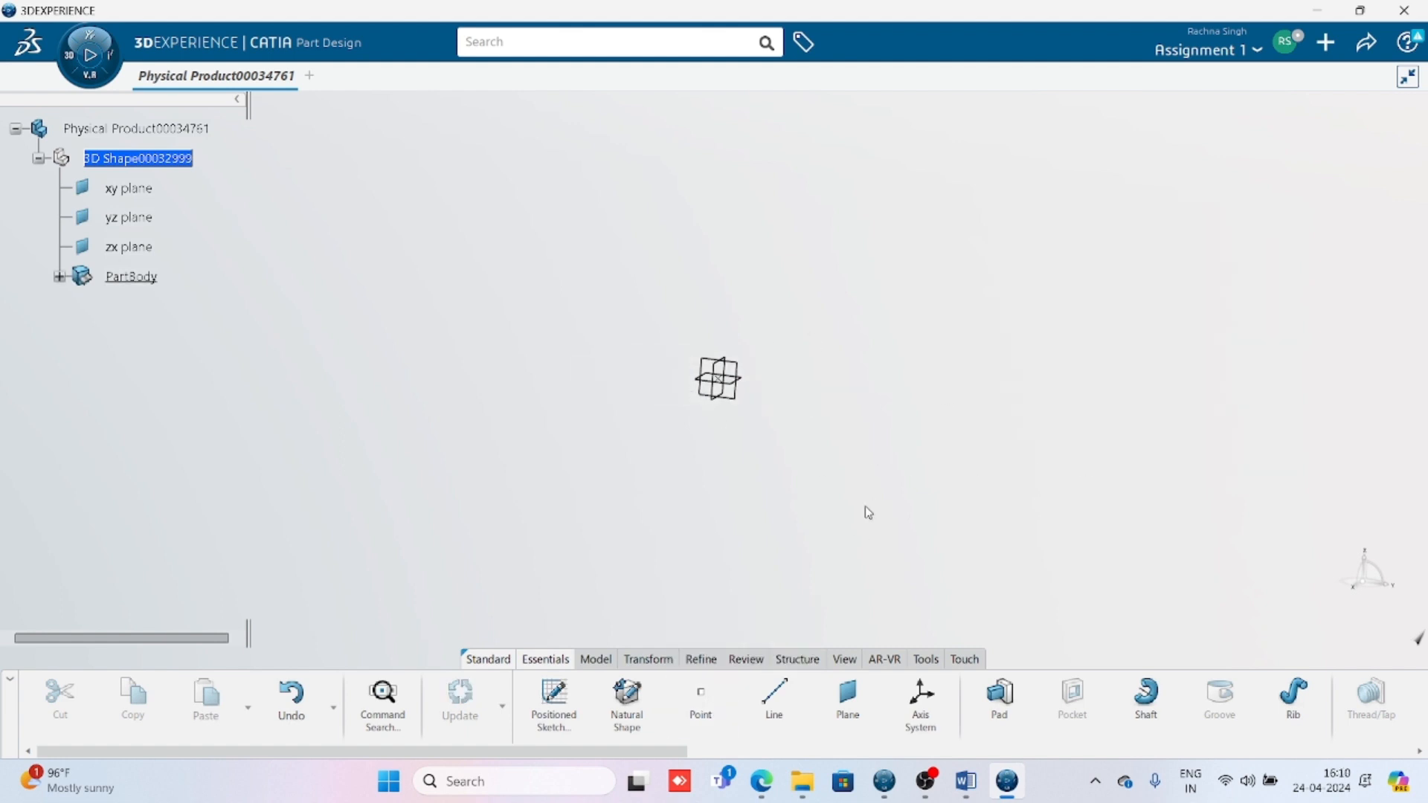
click(773, 699)
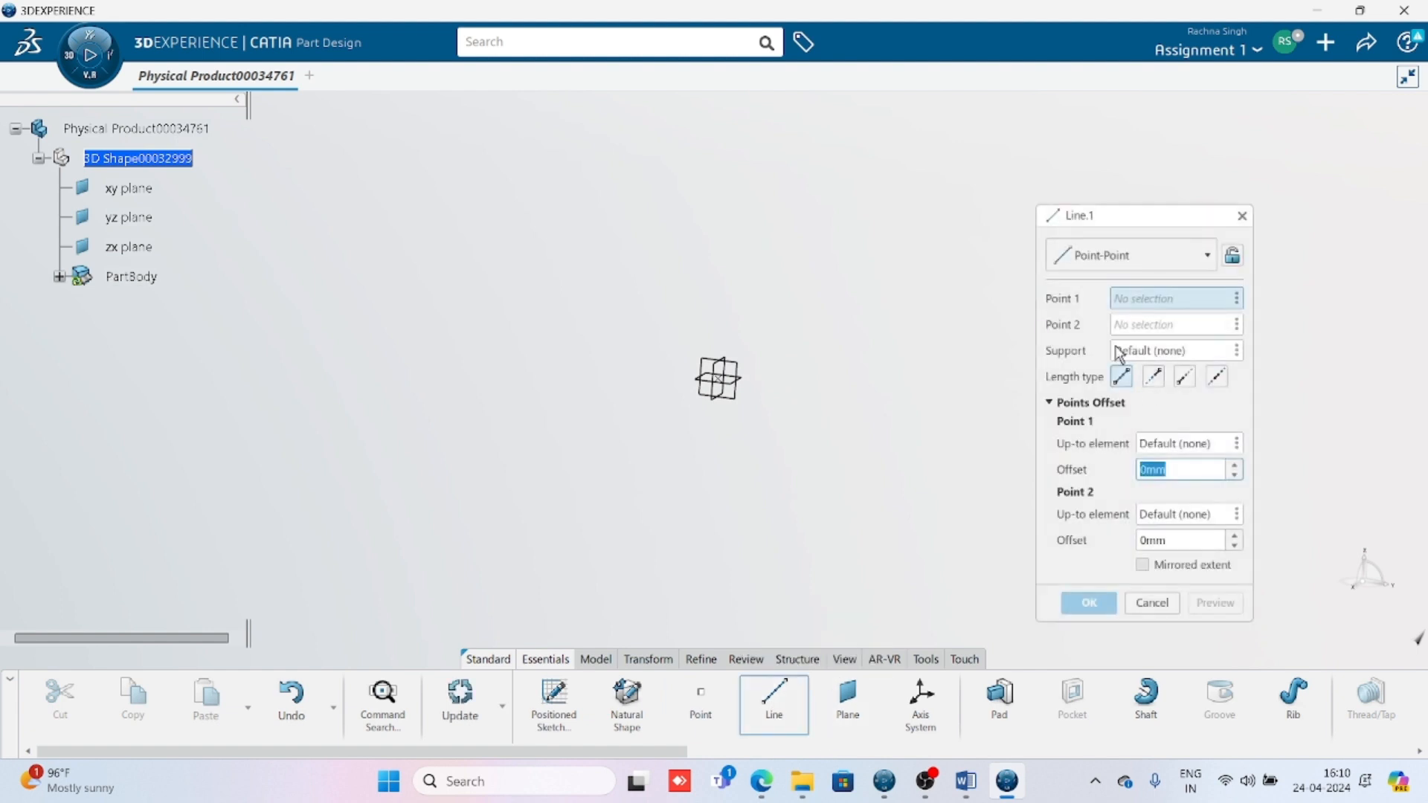
click(731, 387)
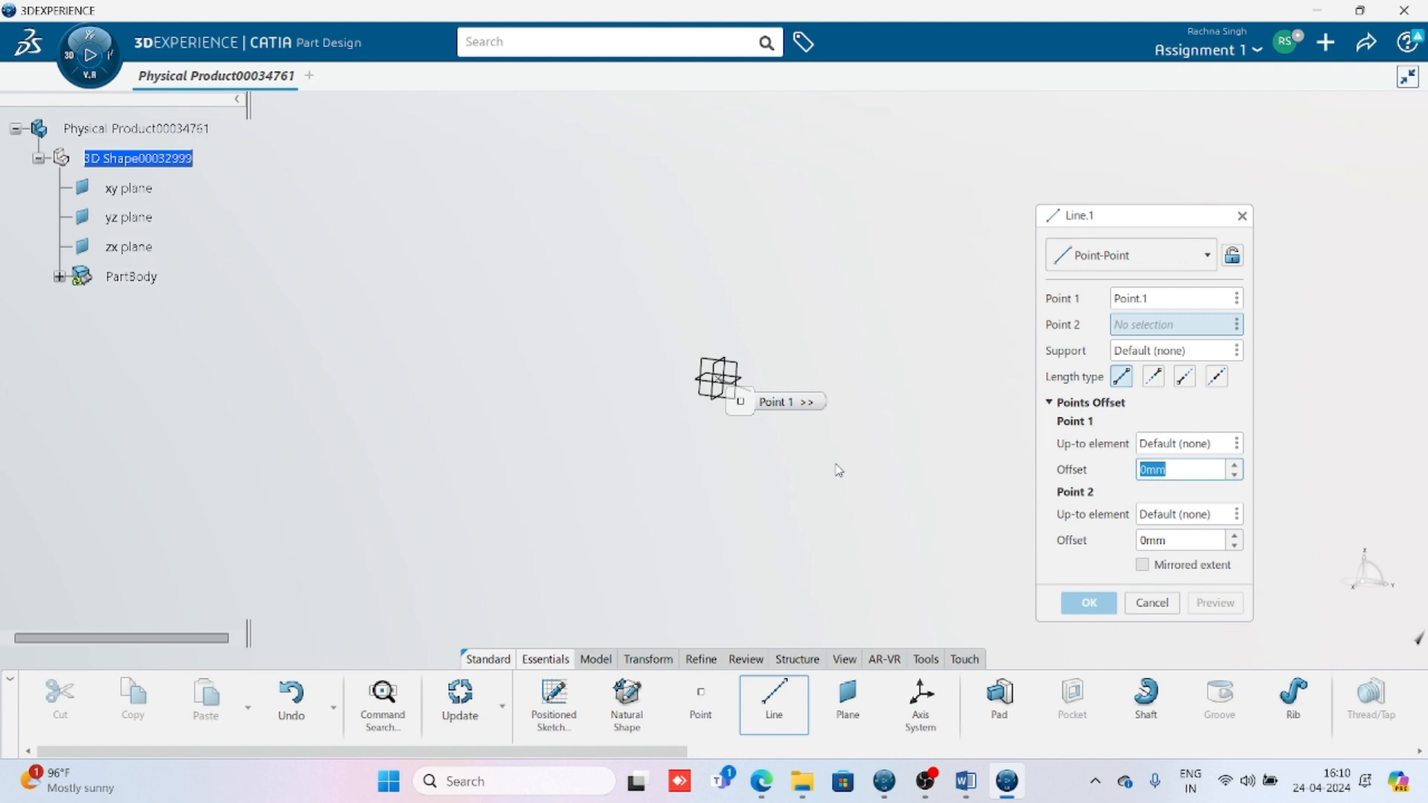
click(1138, 255)
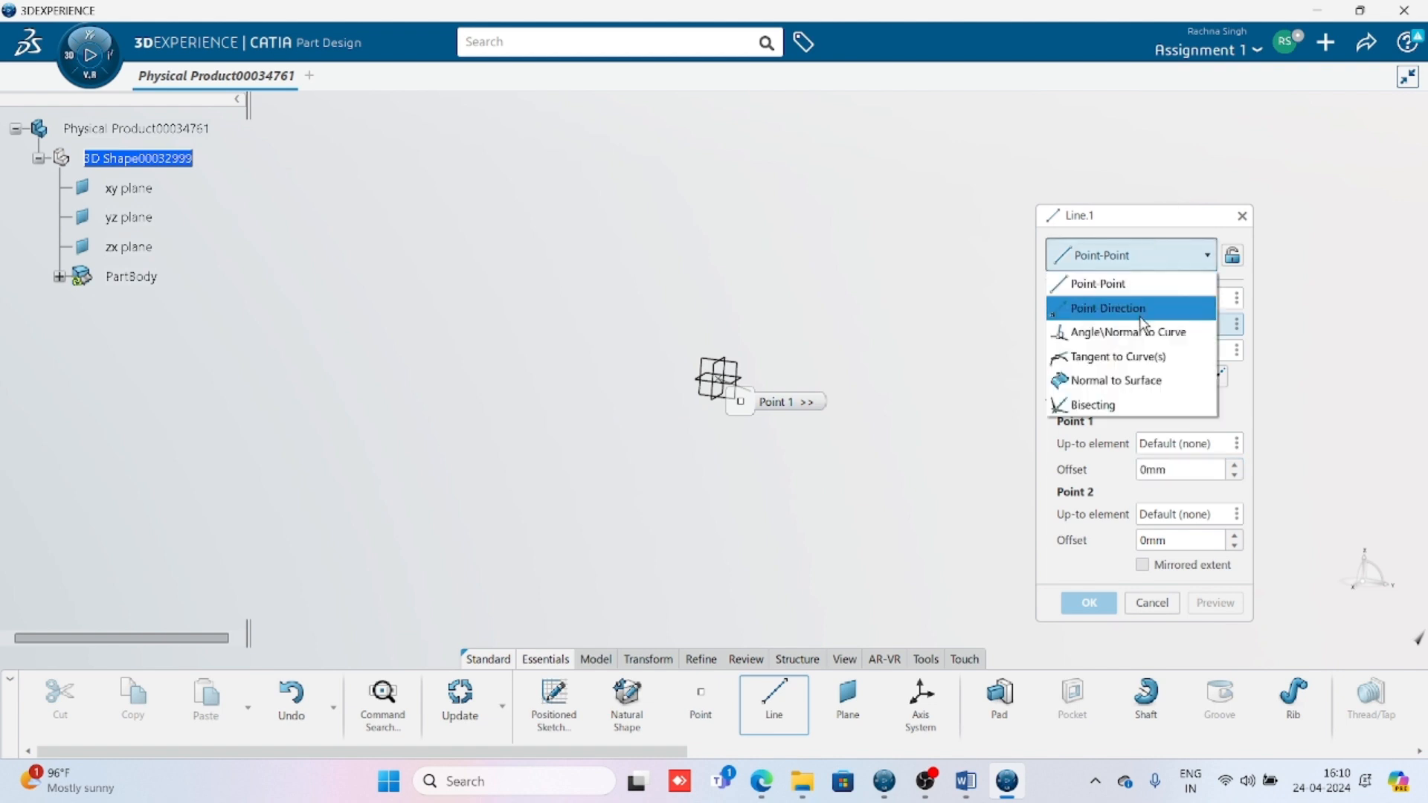
click(1142, 322)
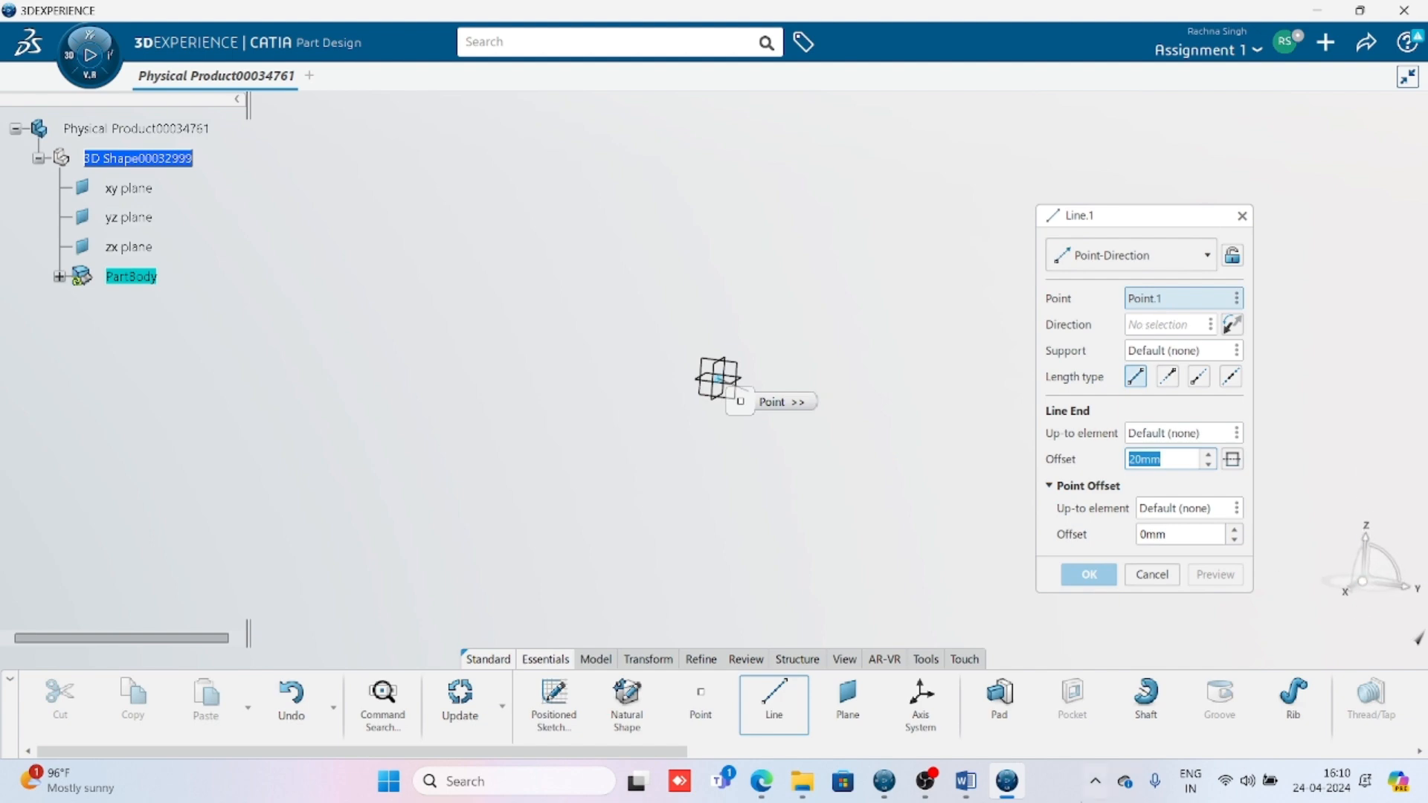
Step: Check the wire drawing in Word, and back in 3DEXPERIENCE complete the line 100 mm long along the reversed Z axis
click(966, 782)
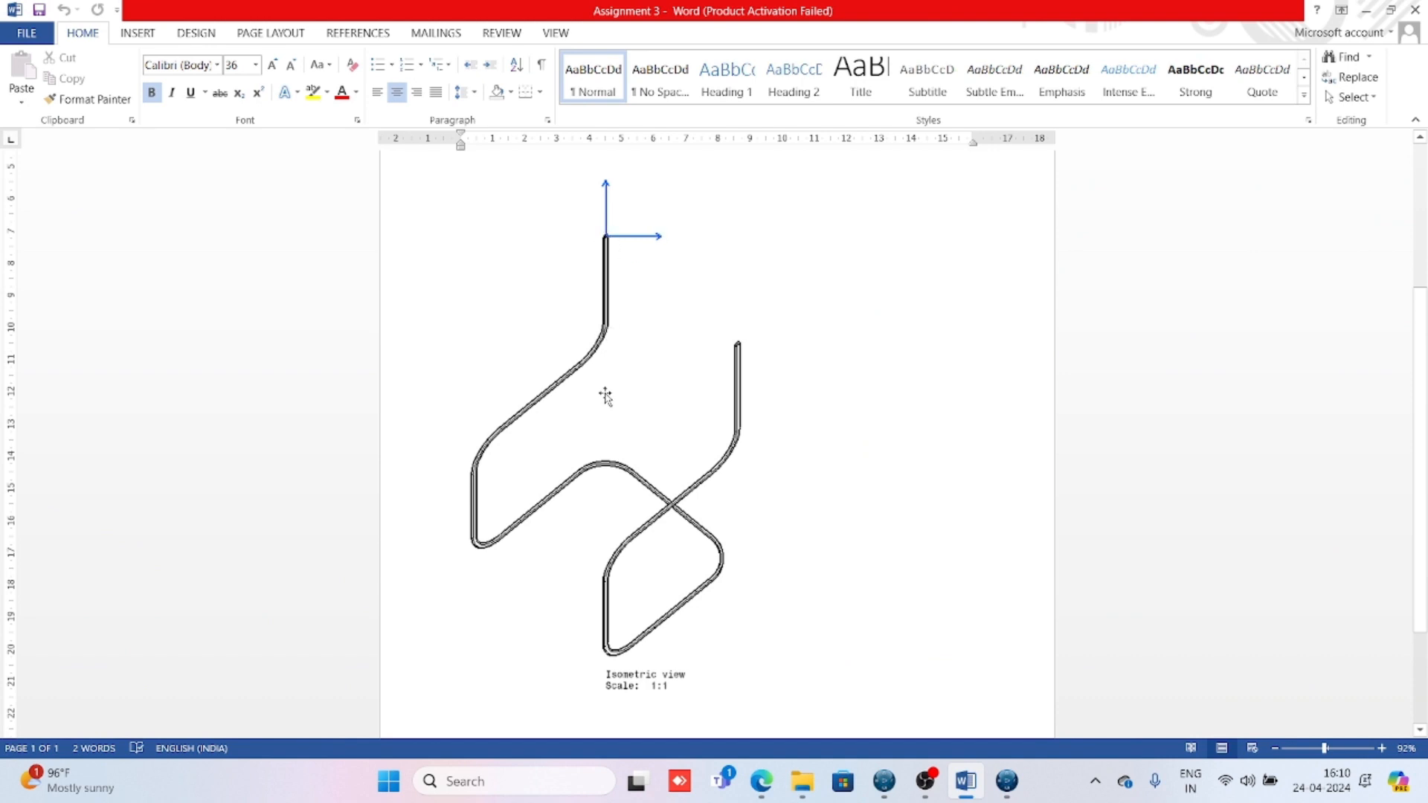
click(1005, 781)
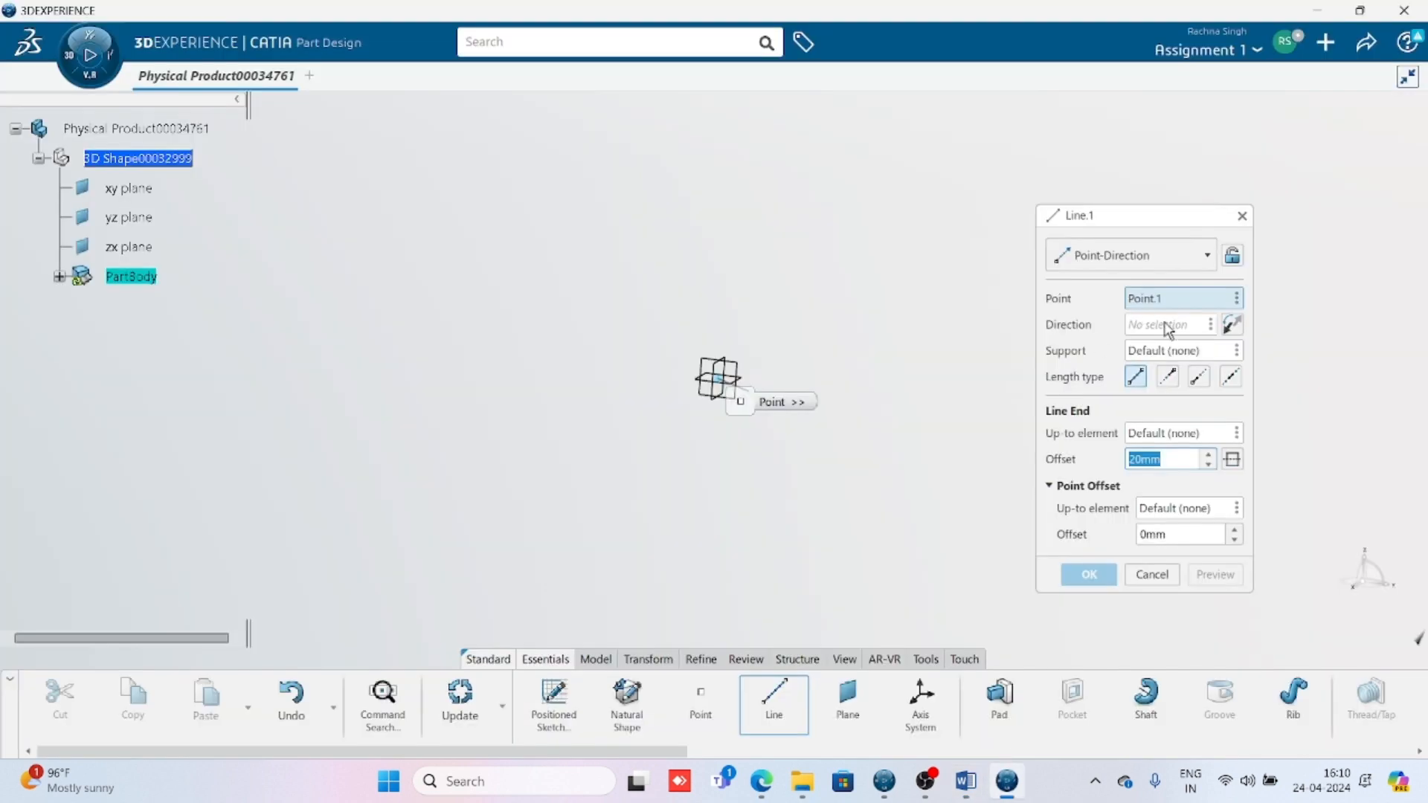
right_click(1164, 324)
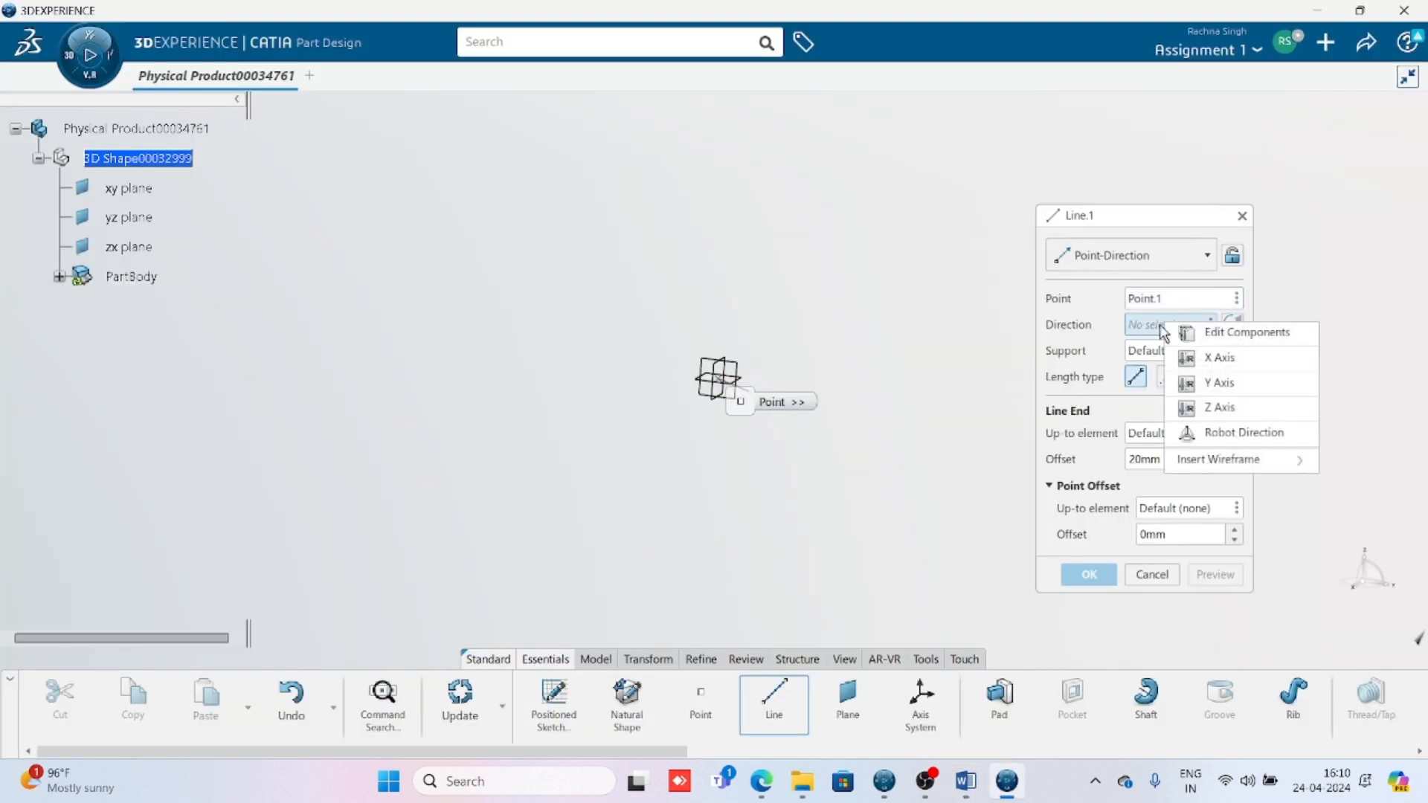
click(1205, 411)
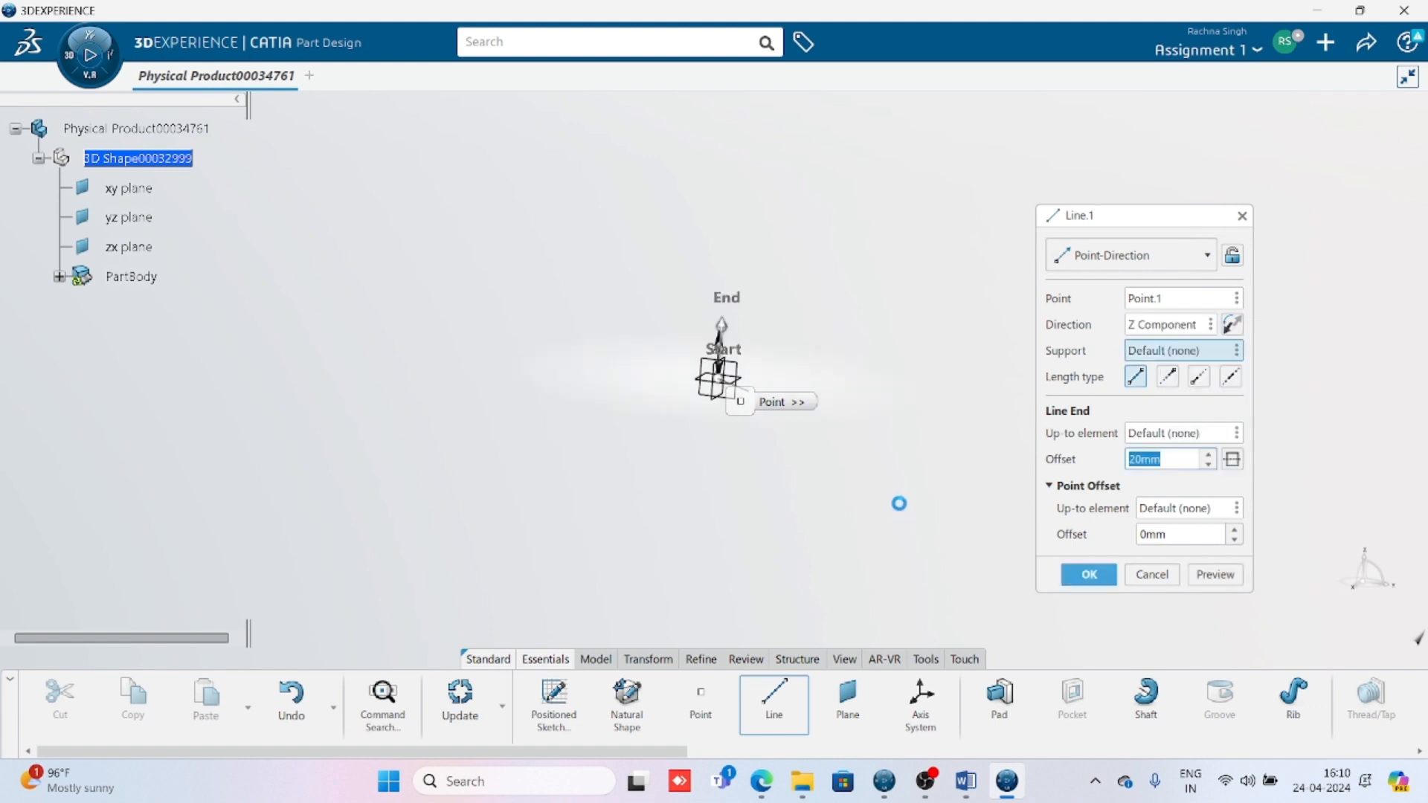
middle_drag(915, 418, 870, 480)
double_click(1179, 462)
text(100)
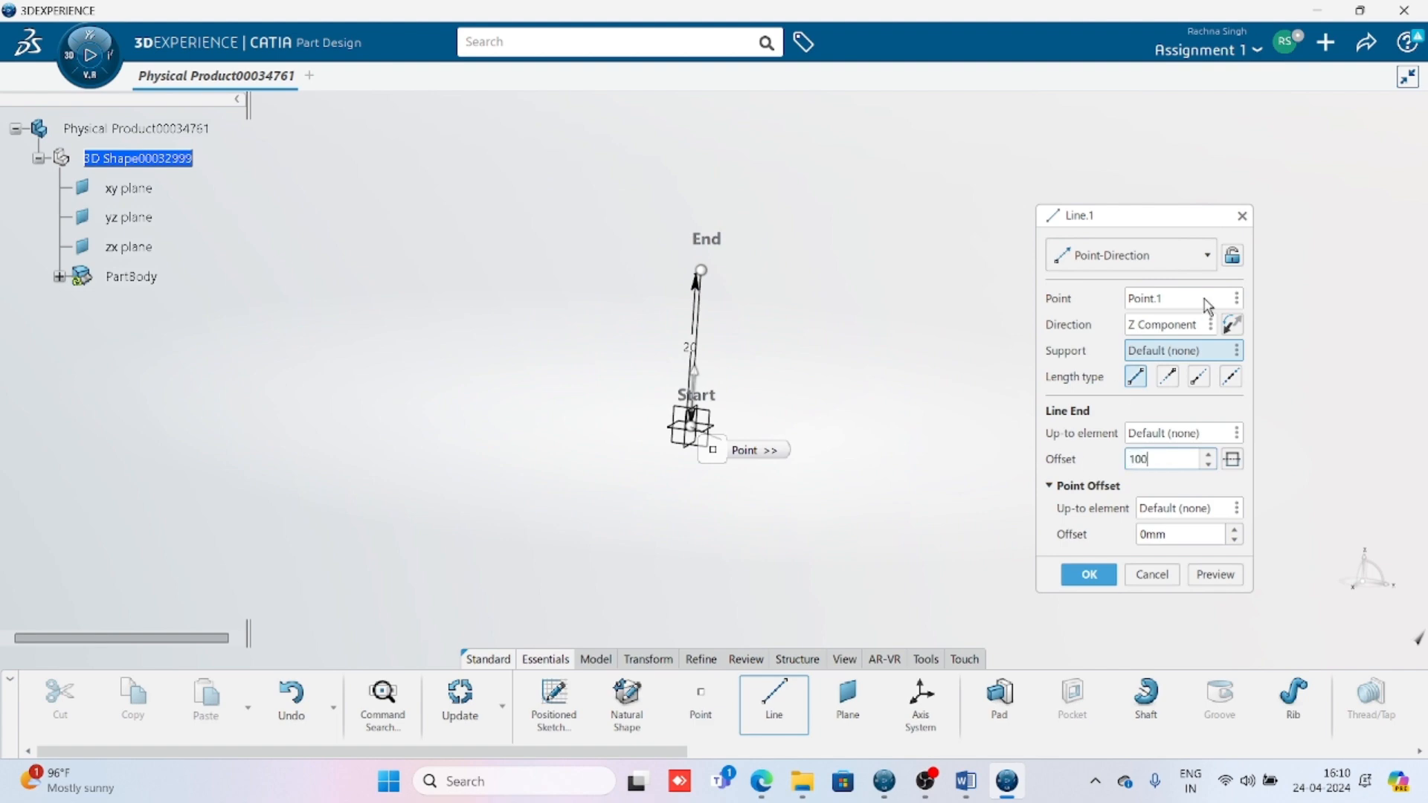
click(1232, 325)
middle_drag(771, 404, 803, 442)
click(1087, 574)
middle_drag(807, 330, 800, 384)
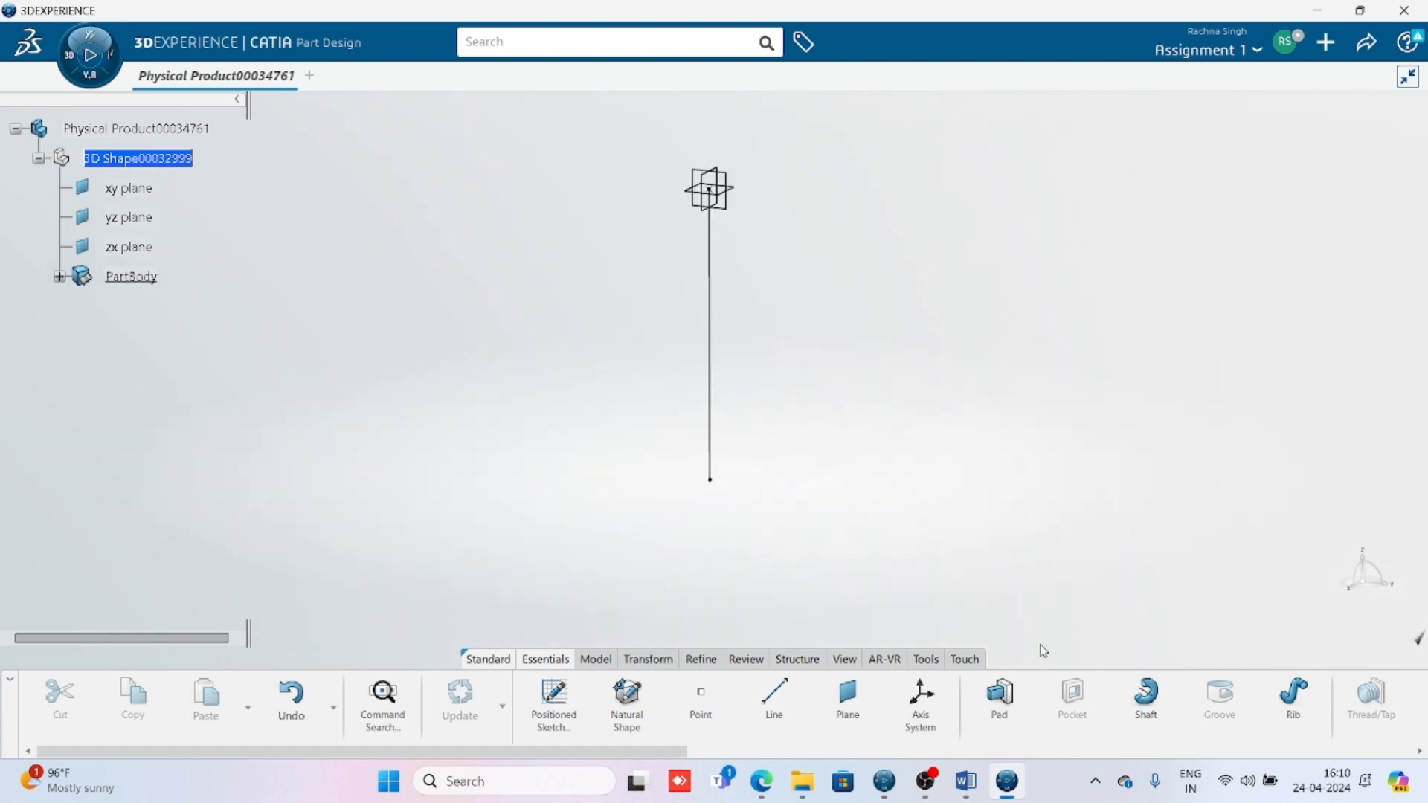
Step: Add a 100 mm Point-Direction line along the X axis from the lower end of the vertical line
click(769, 702)
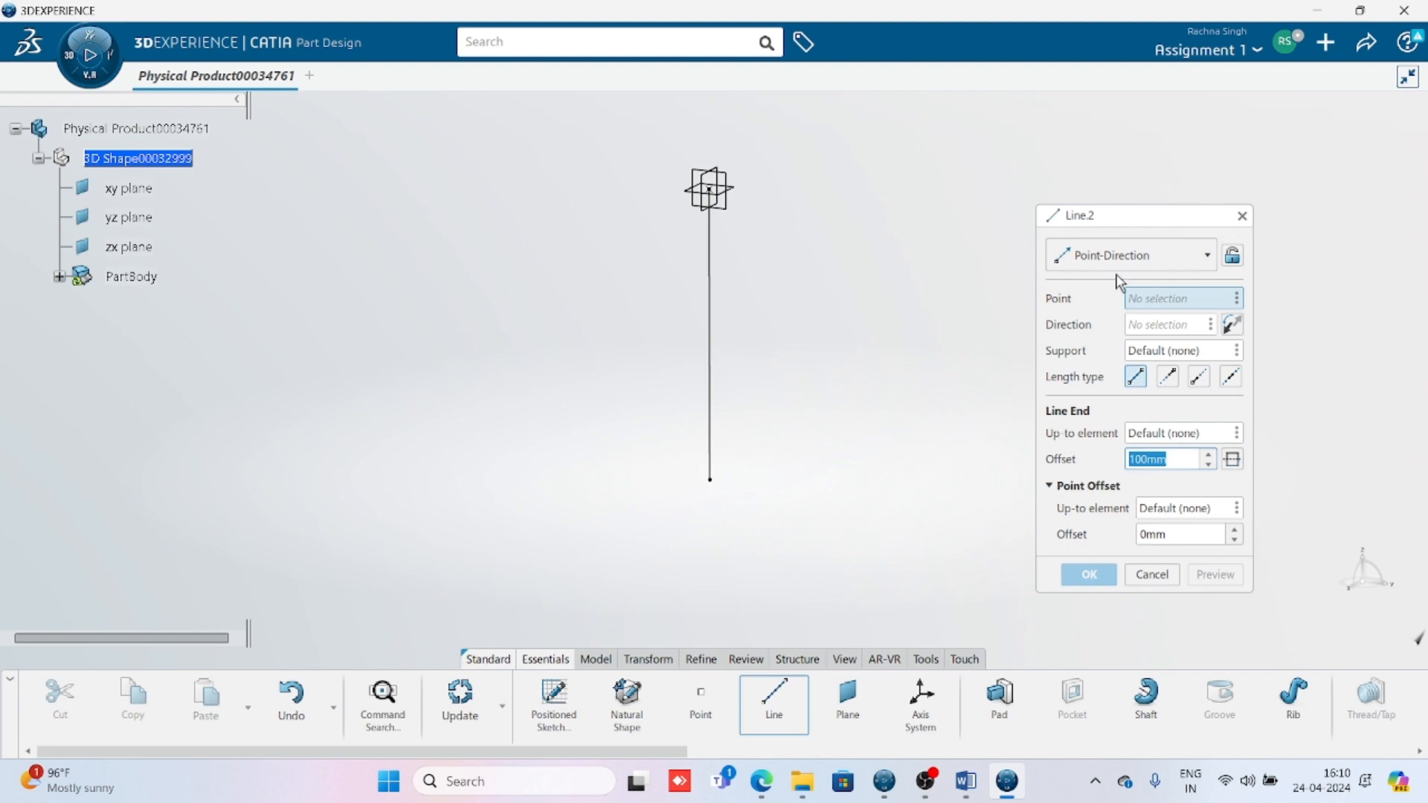
click(713, 483)
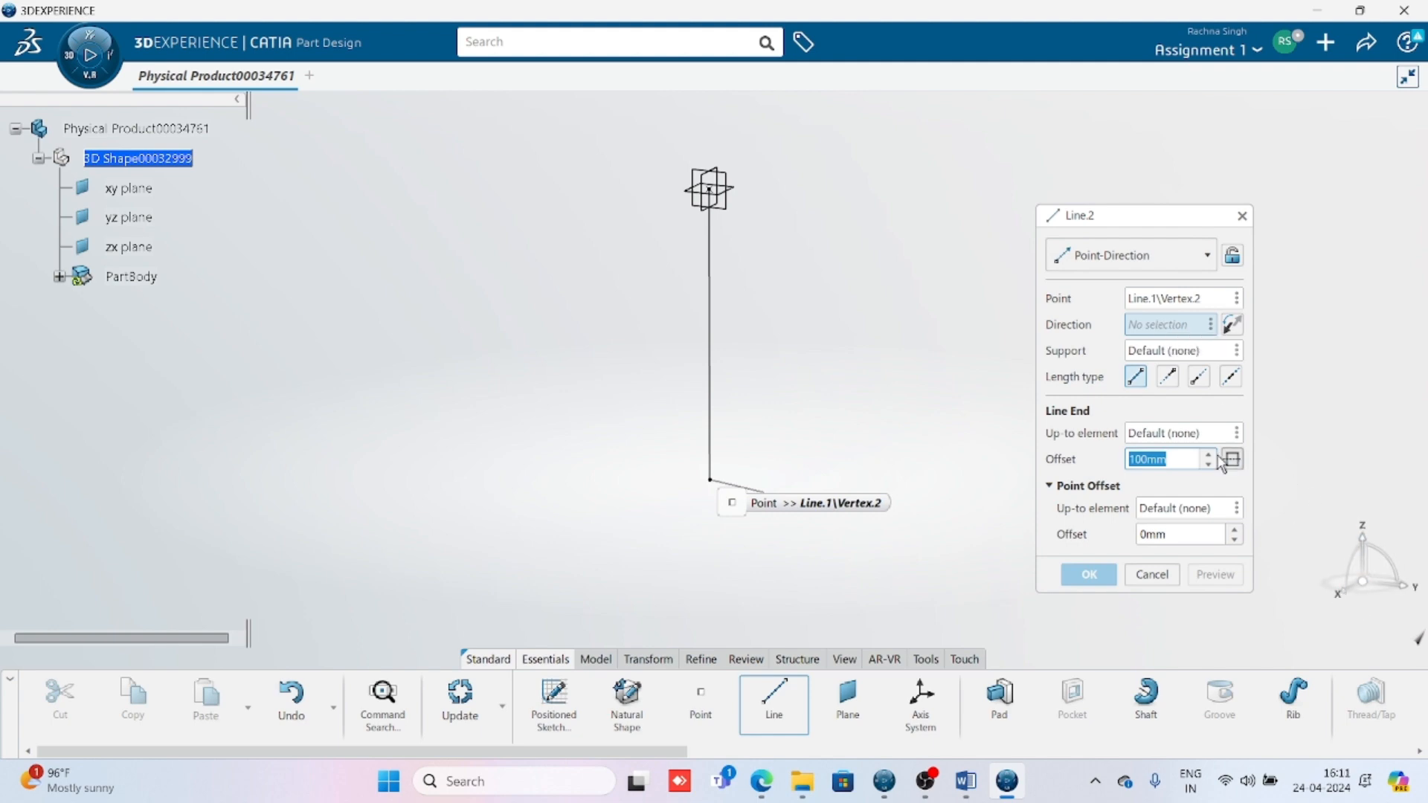
right_click(1147, 327)
click(1172, 364)
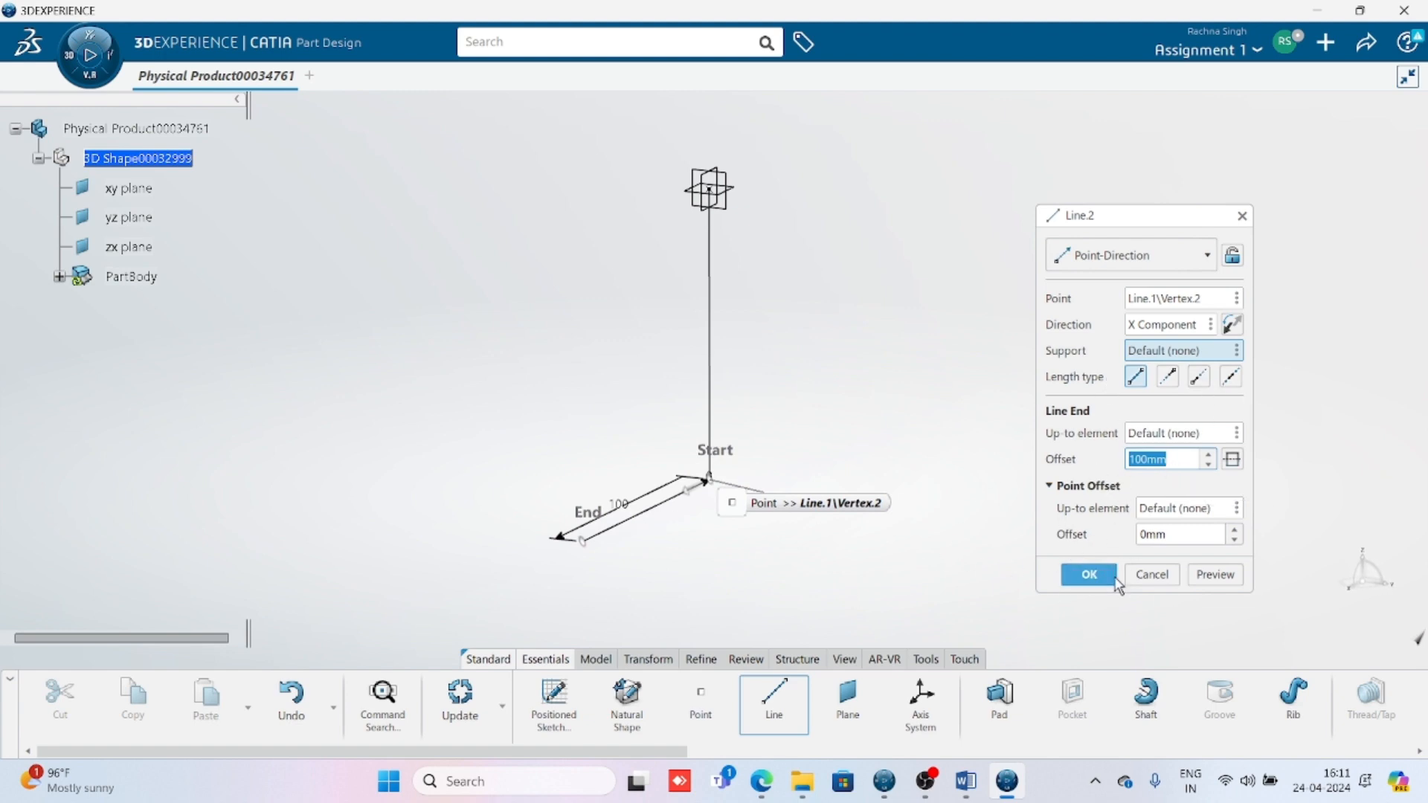
click(1093, 576)
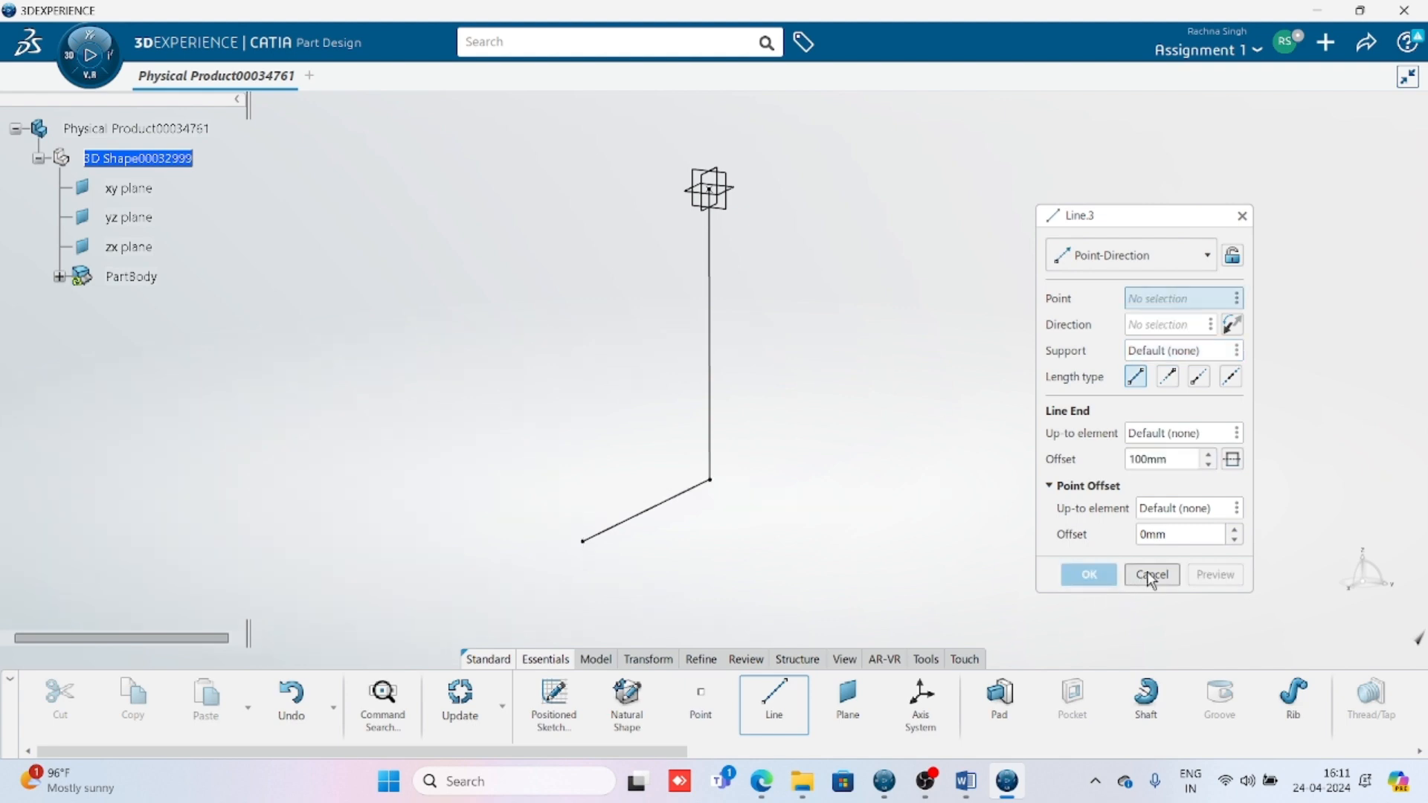
Step: Try a 100 mm line along the Y axis from the free end of the X-direction line, and undo it
click(586, 542)
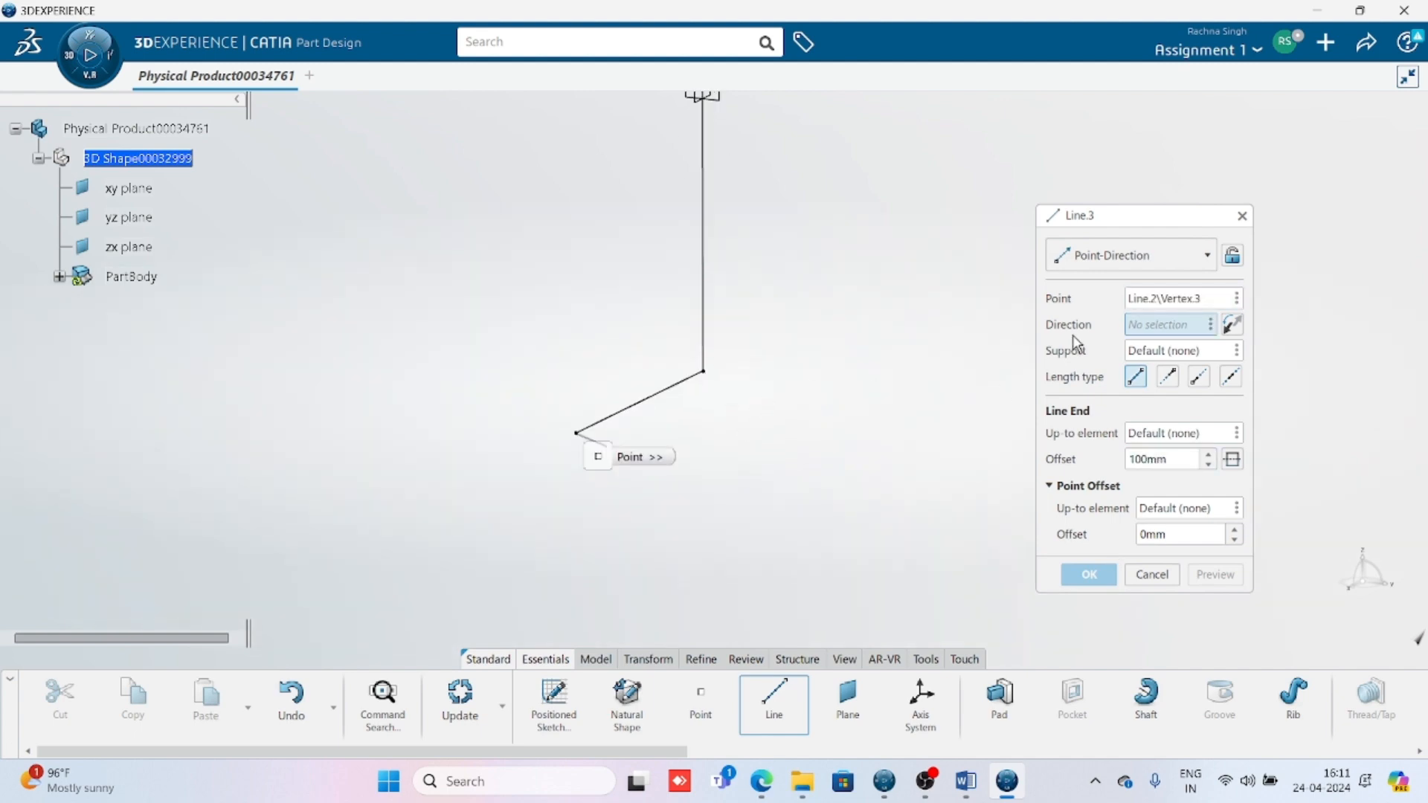
right_click(1138, 328)
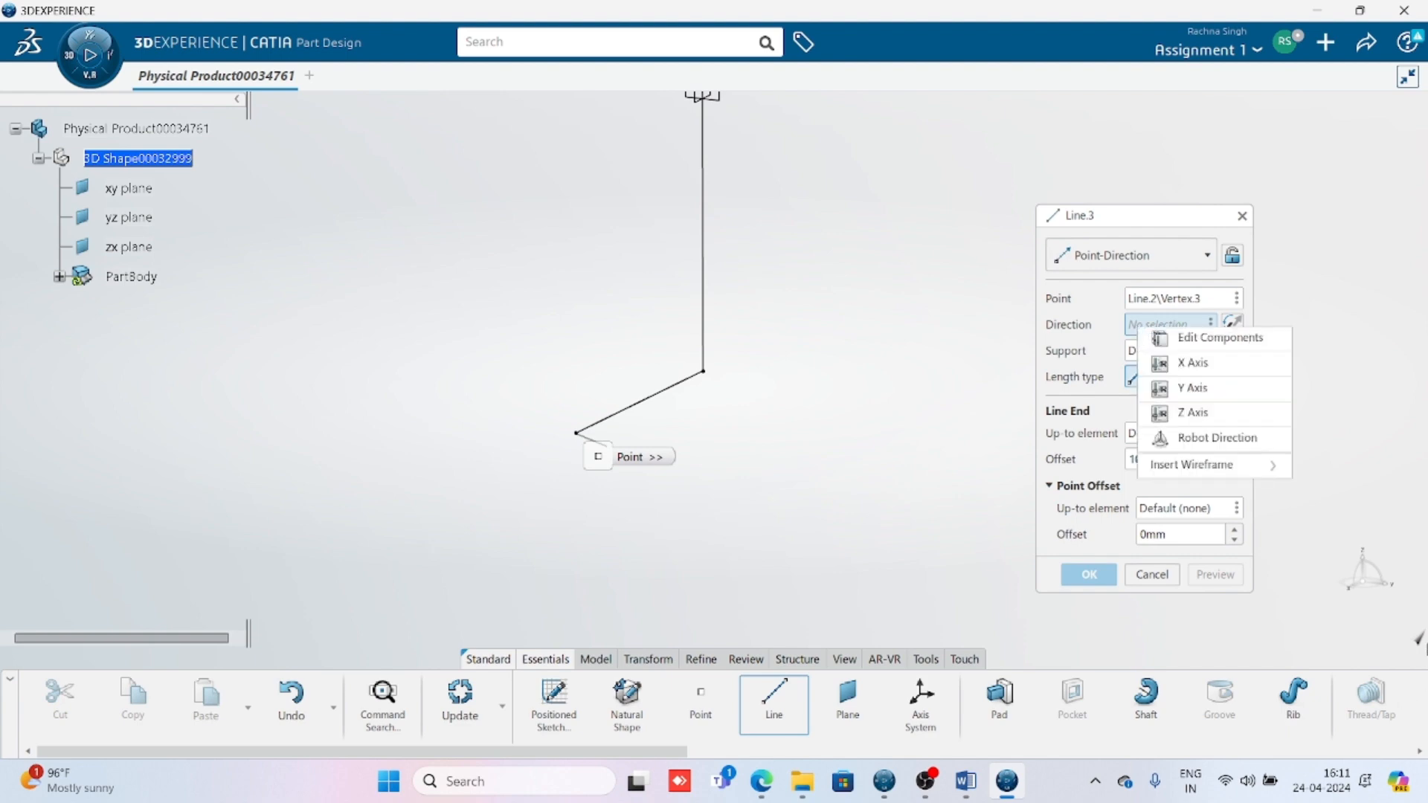
click(1192, 387)
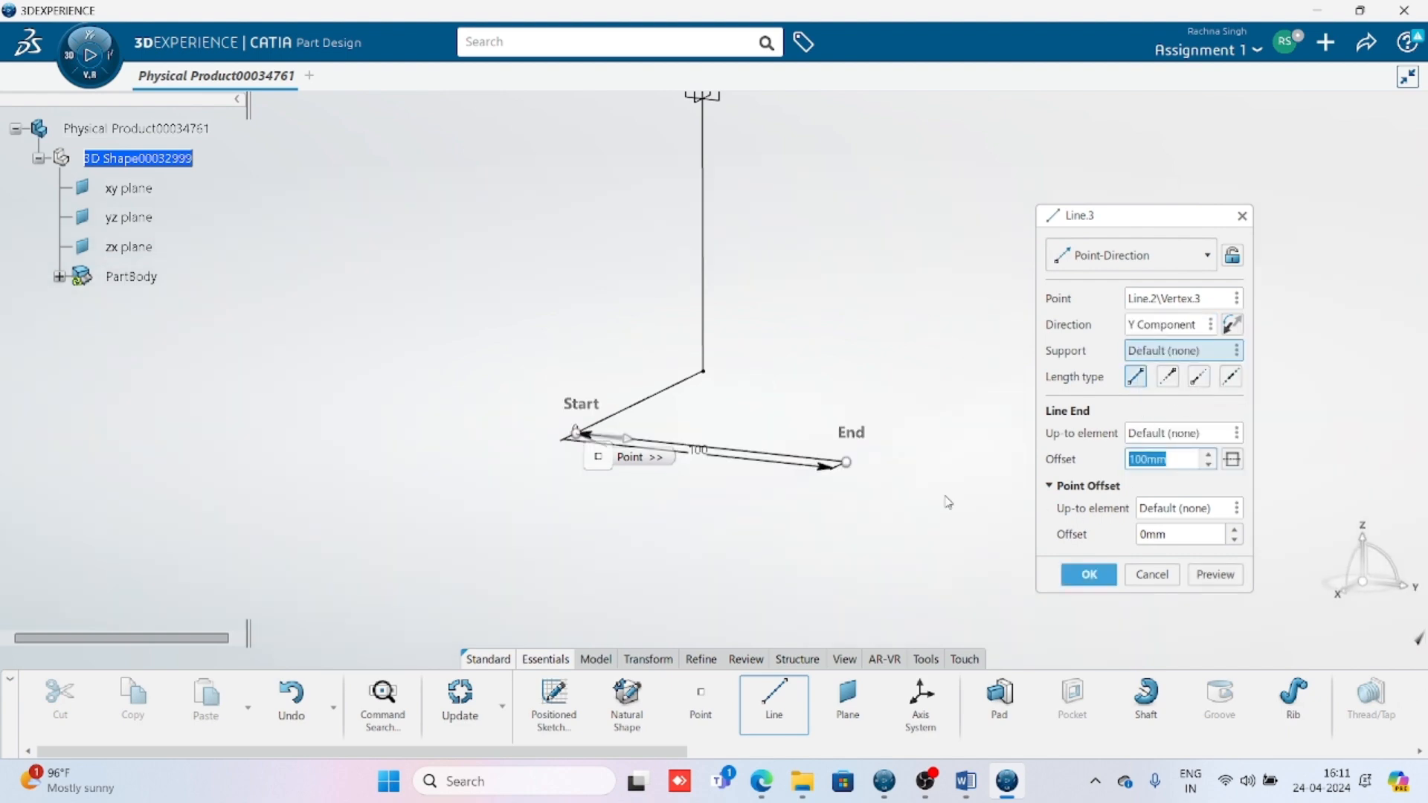
click(1089, 574)
middle_drag(854, 481, 702, 487)
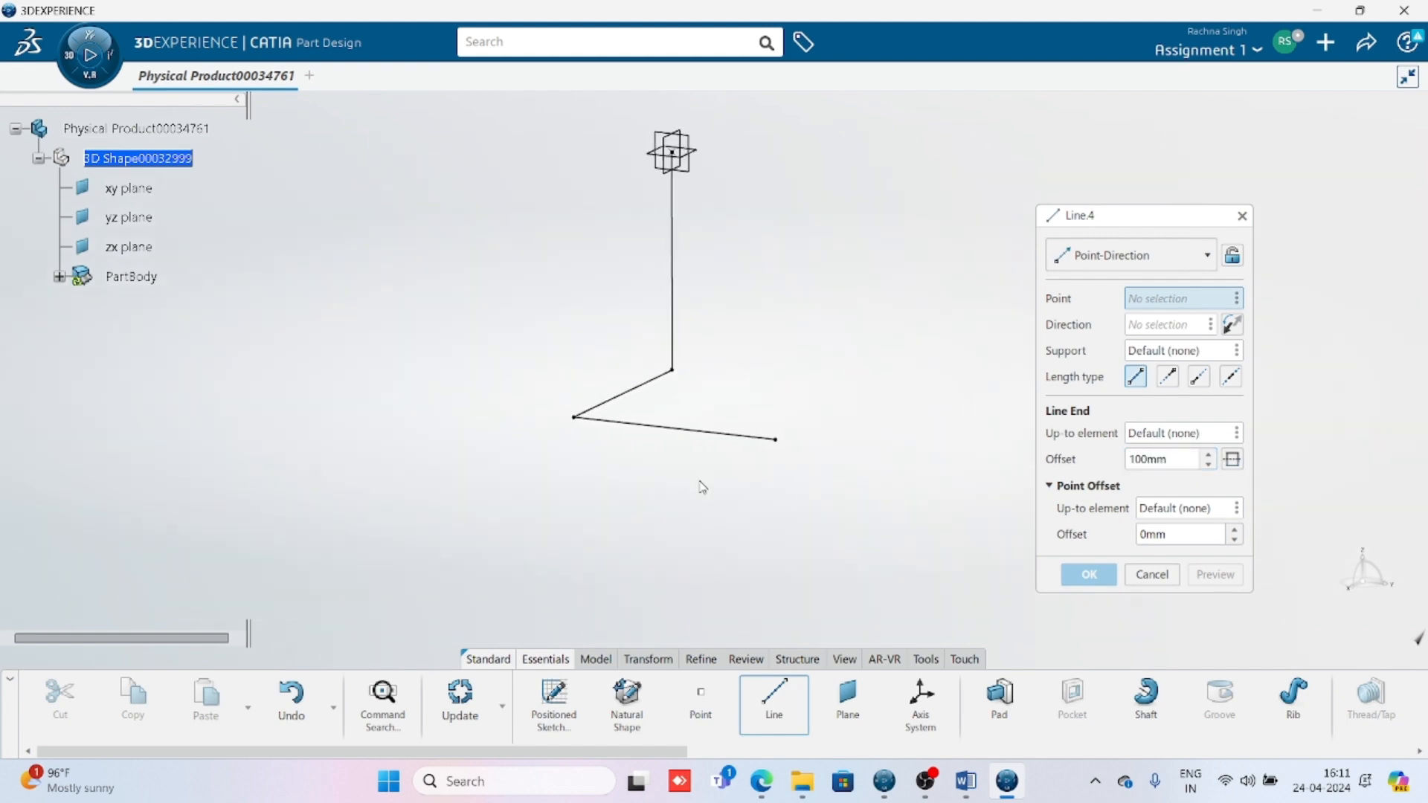
click(1151, 575)
key(ctrl+z)
Step: Add a 100 mm line from the free end of the X-direction line along the Z axis, with its direction reversed
click(774, 699)
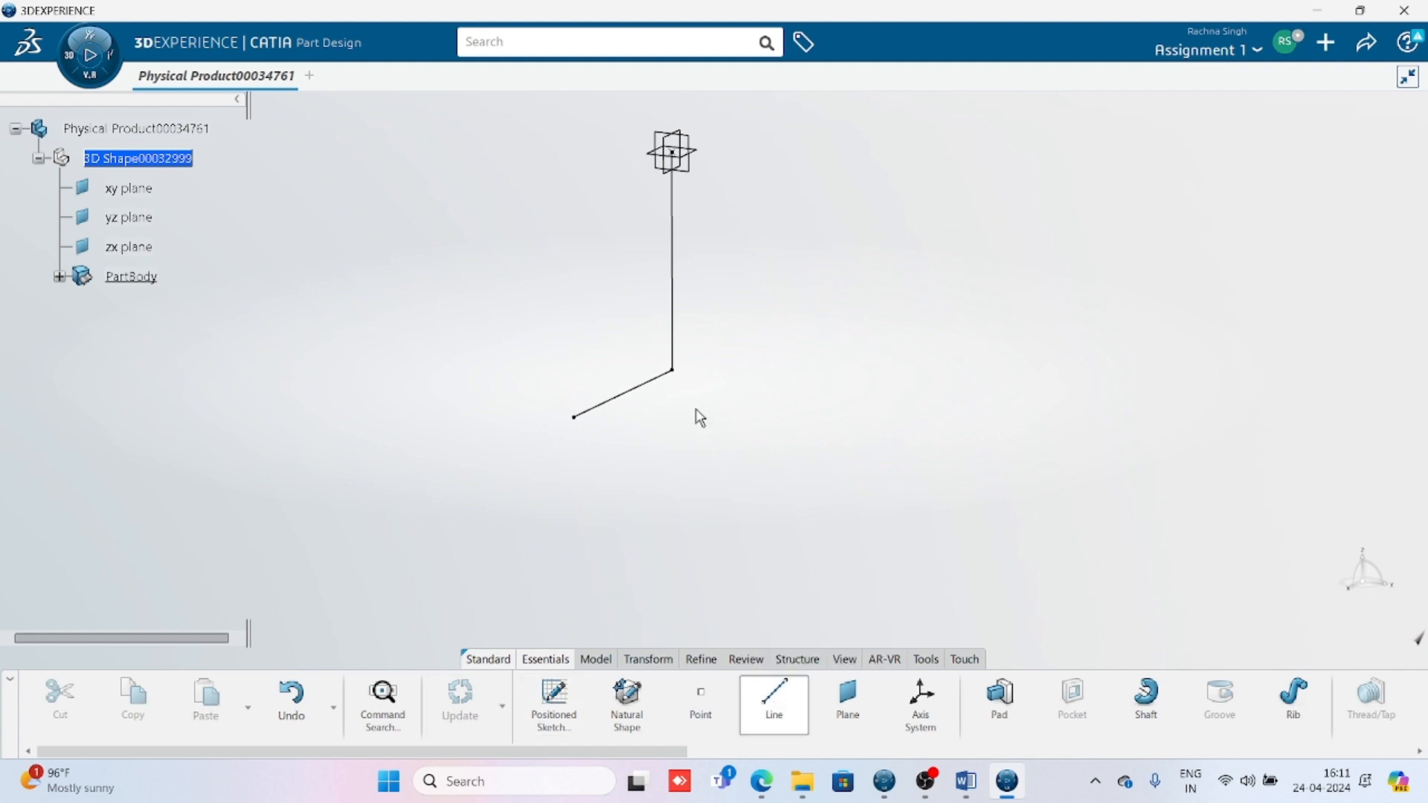
click(576, 420)
right_click(1150, 327)
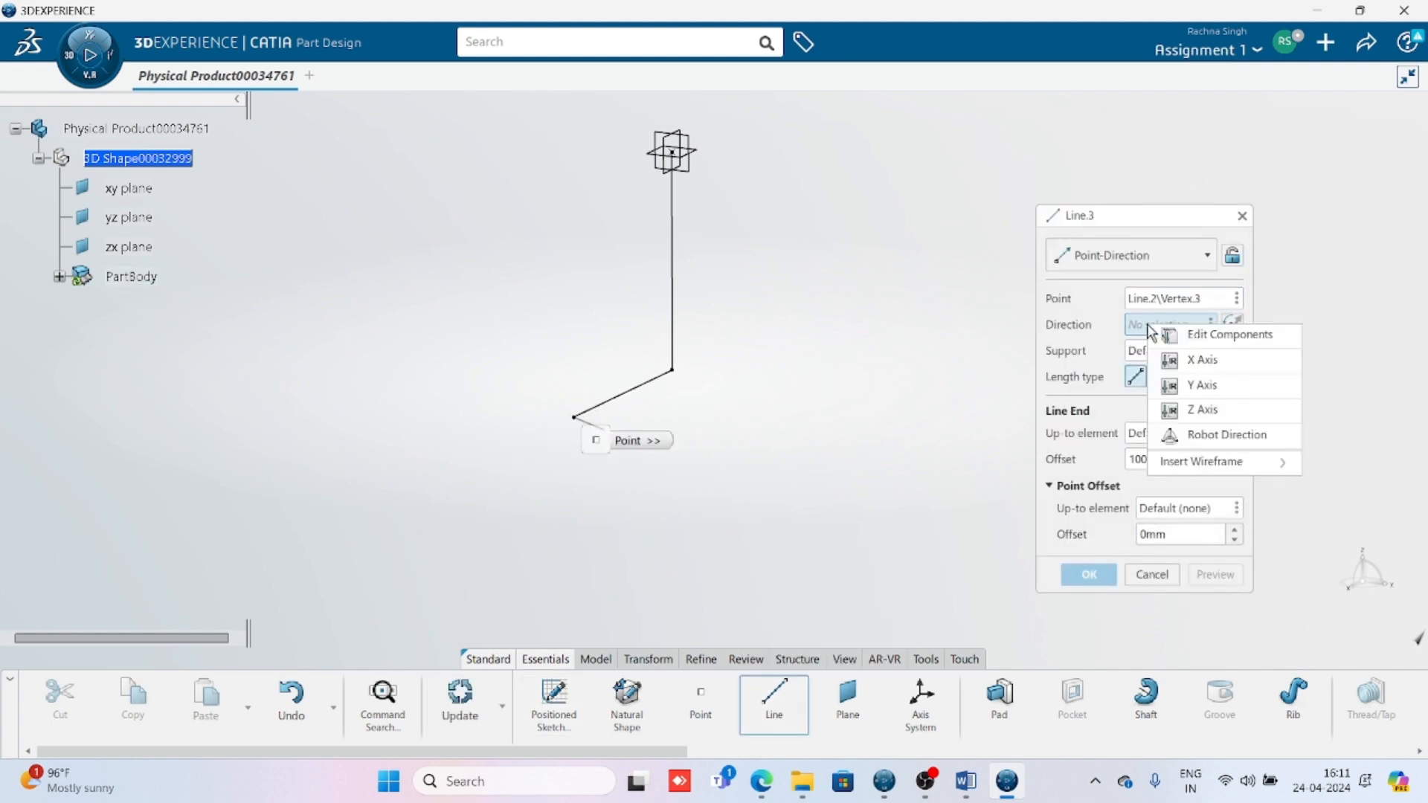
click(1182, 410)
click(1088, 574)
double_click(575, 361)
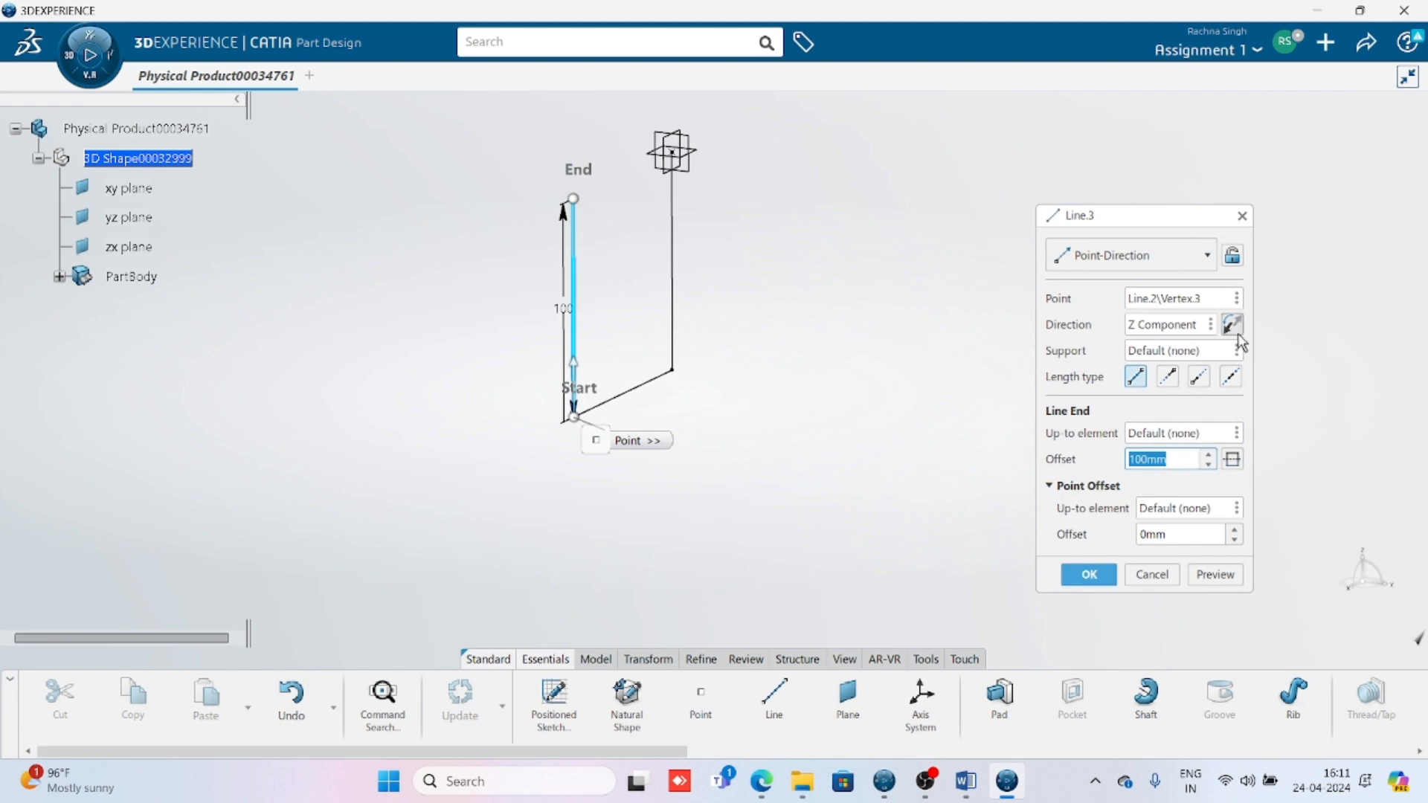
click(1232, 325)
click(1090, 576)
Step: Add a 100 mm line along the reversed X axis from the lower end of the second vertical line
middle_drag(833, 541, 813, 453)
click(773, 703)
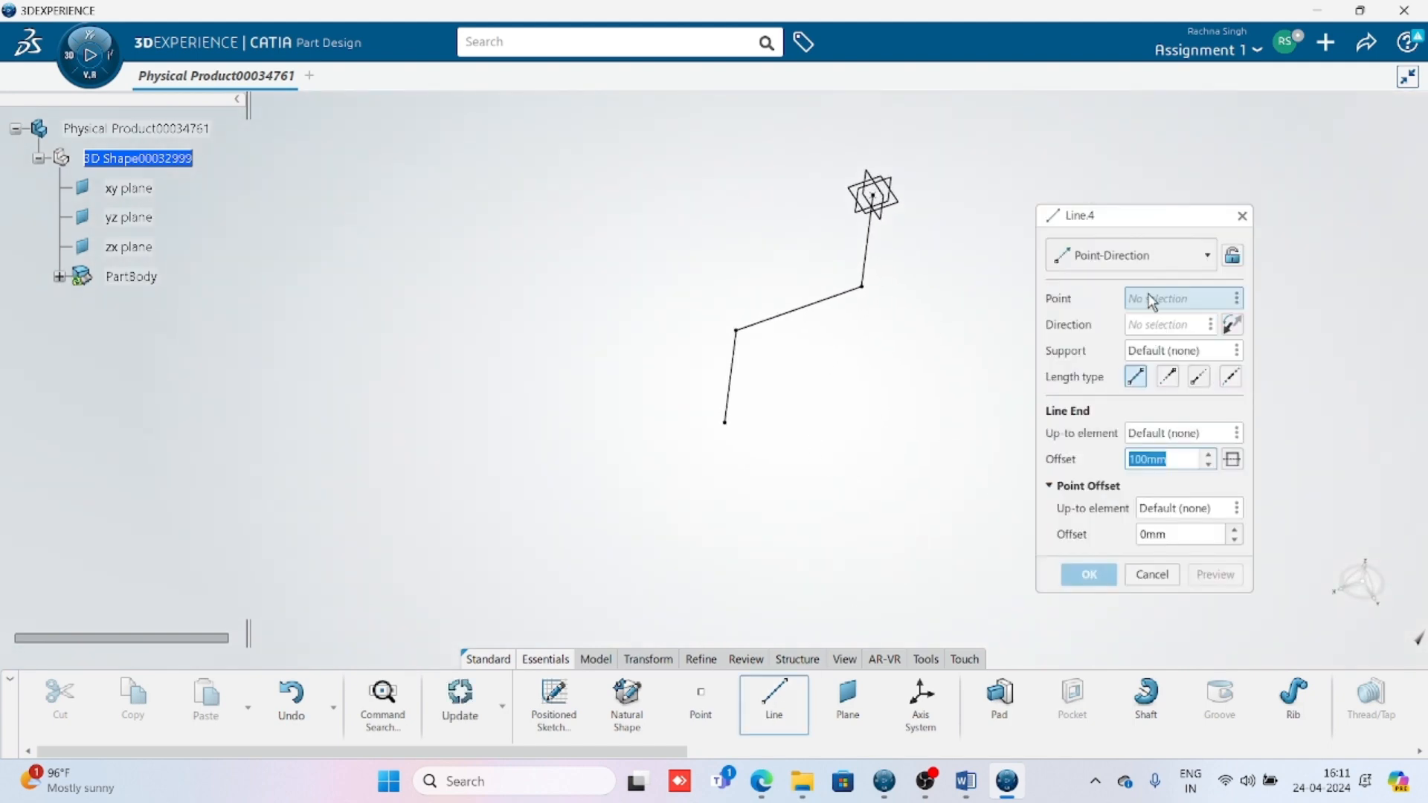
click(725, 423)
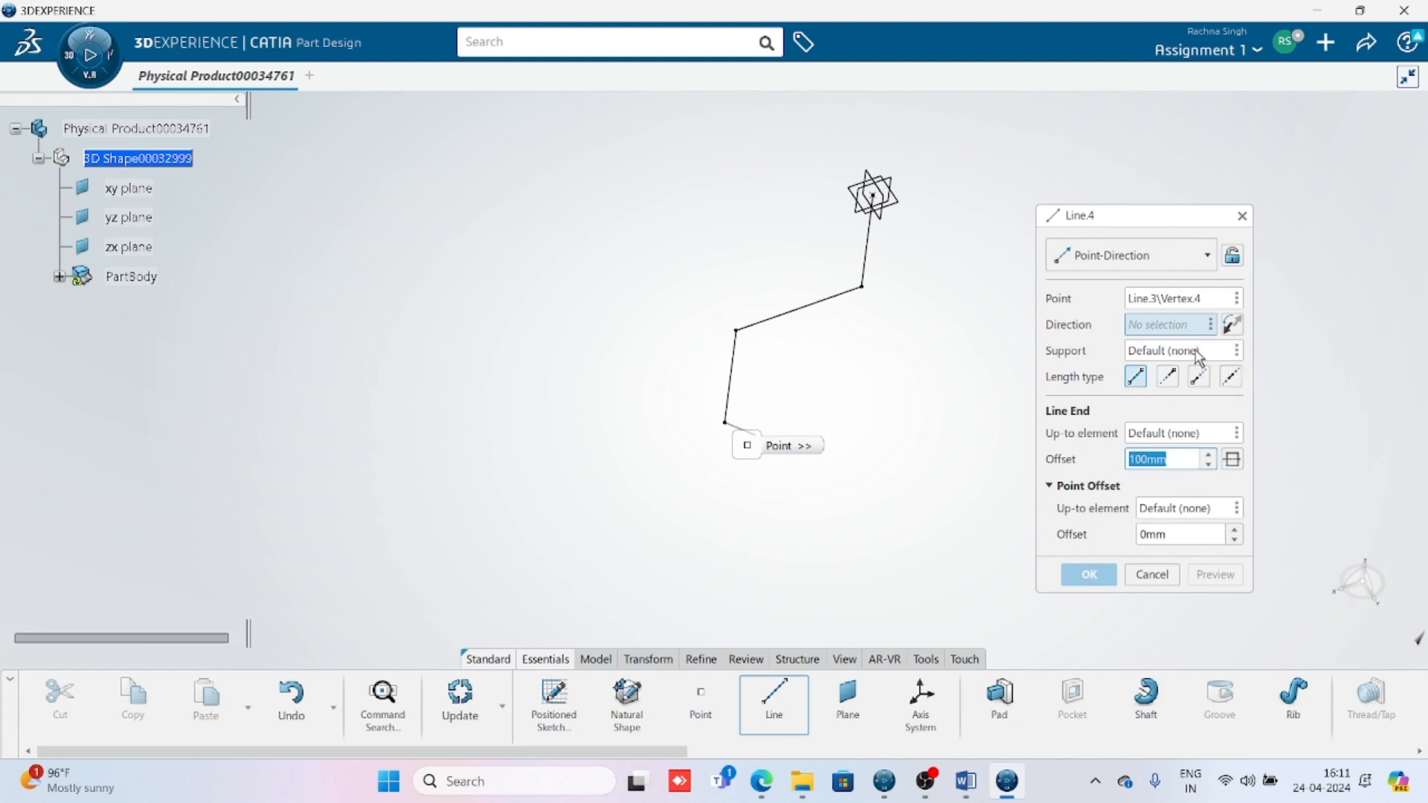
right_click(1185, 325)
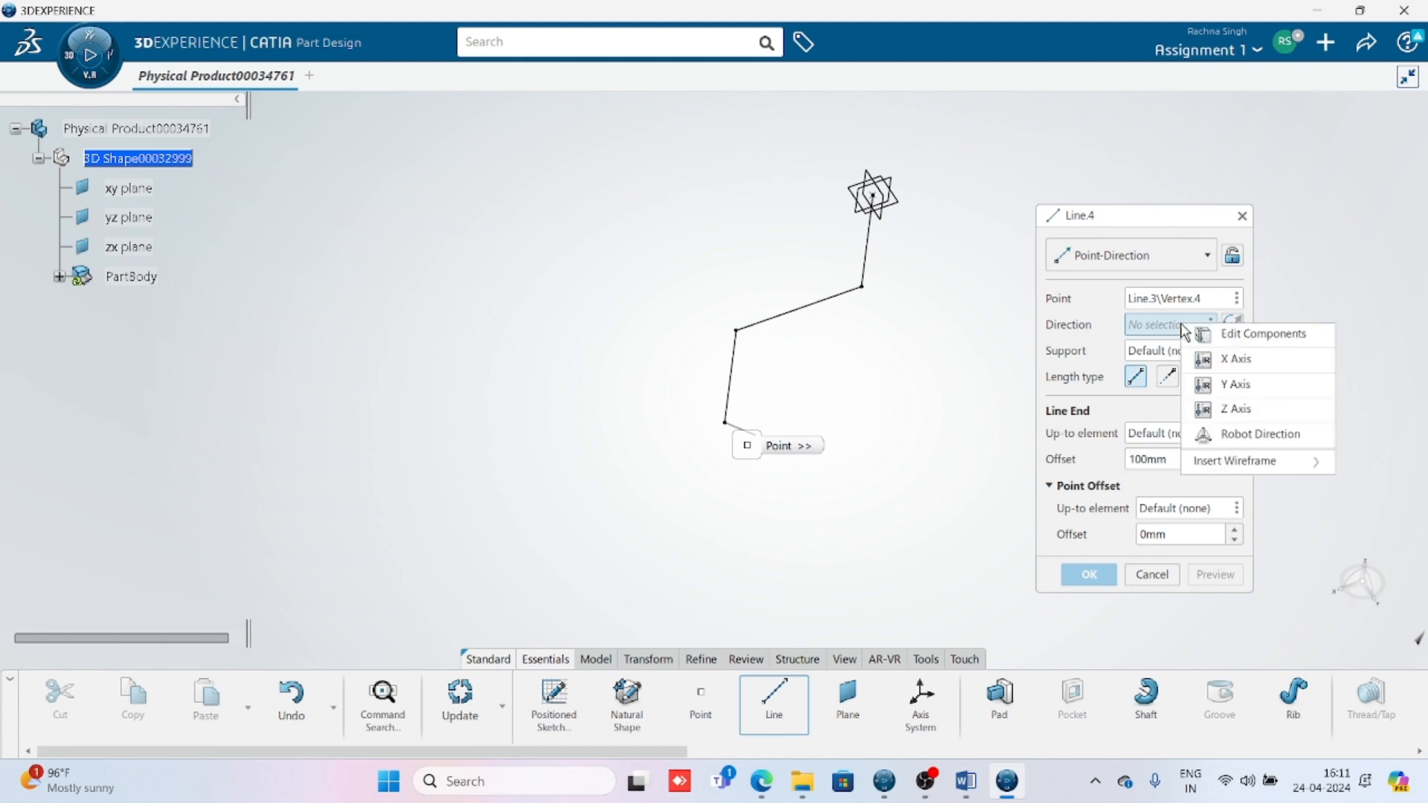
click(1234, 358)
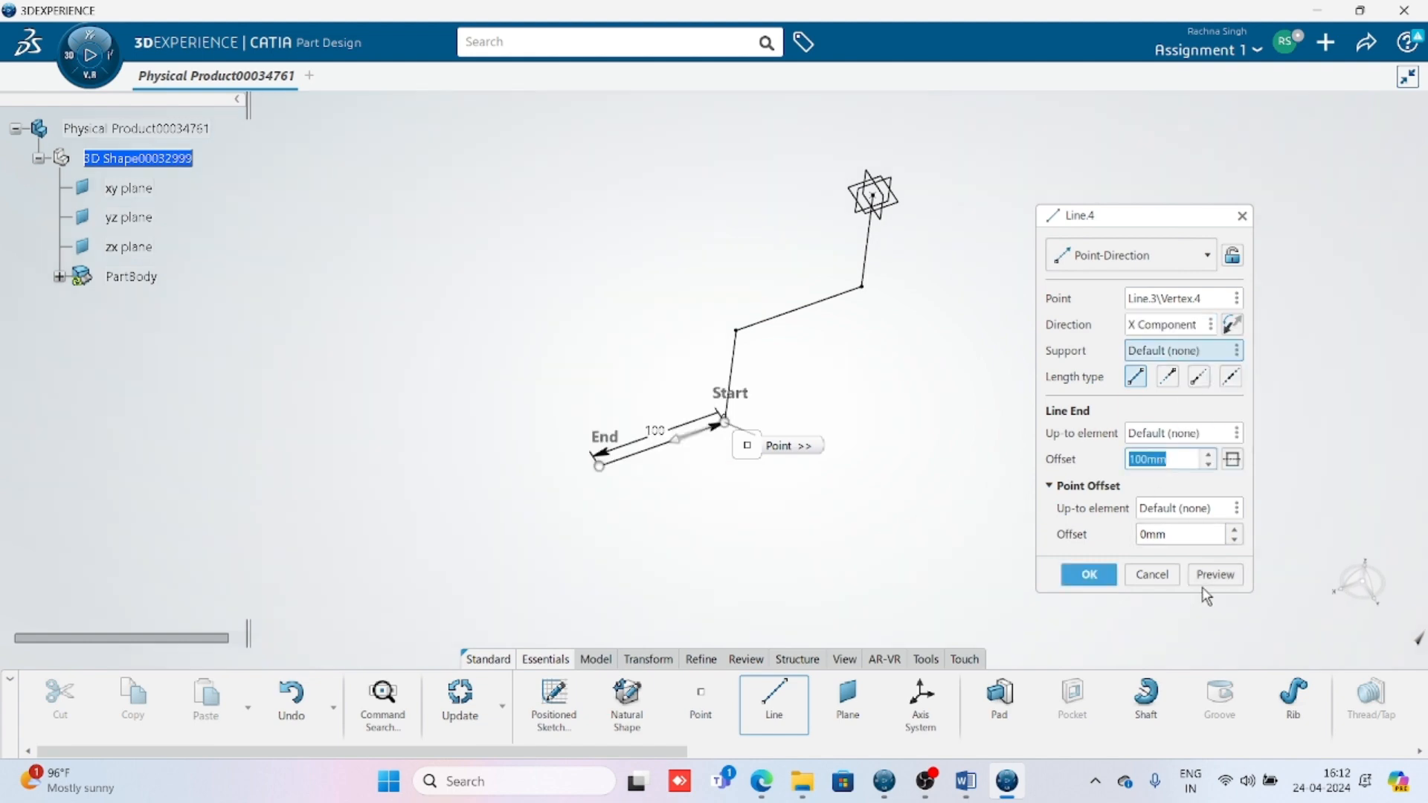
click(1230, 325)
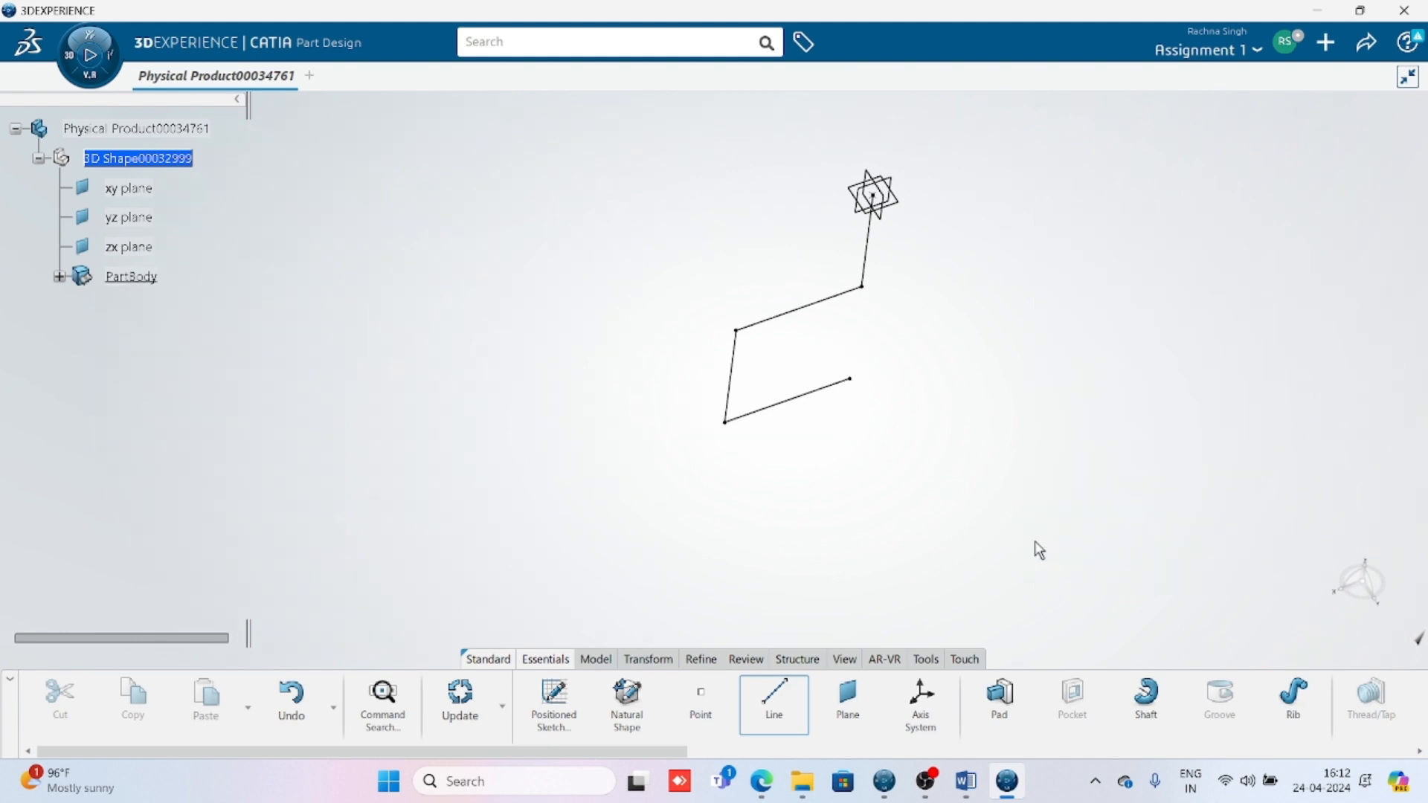
Step: Add a 100 mm Point-Direction line along the Y axis from the free end of the lower X-direction line
click(851, 381)
middle_drag(915, 455, 846, 444)
right_click(1142, 327)
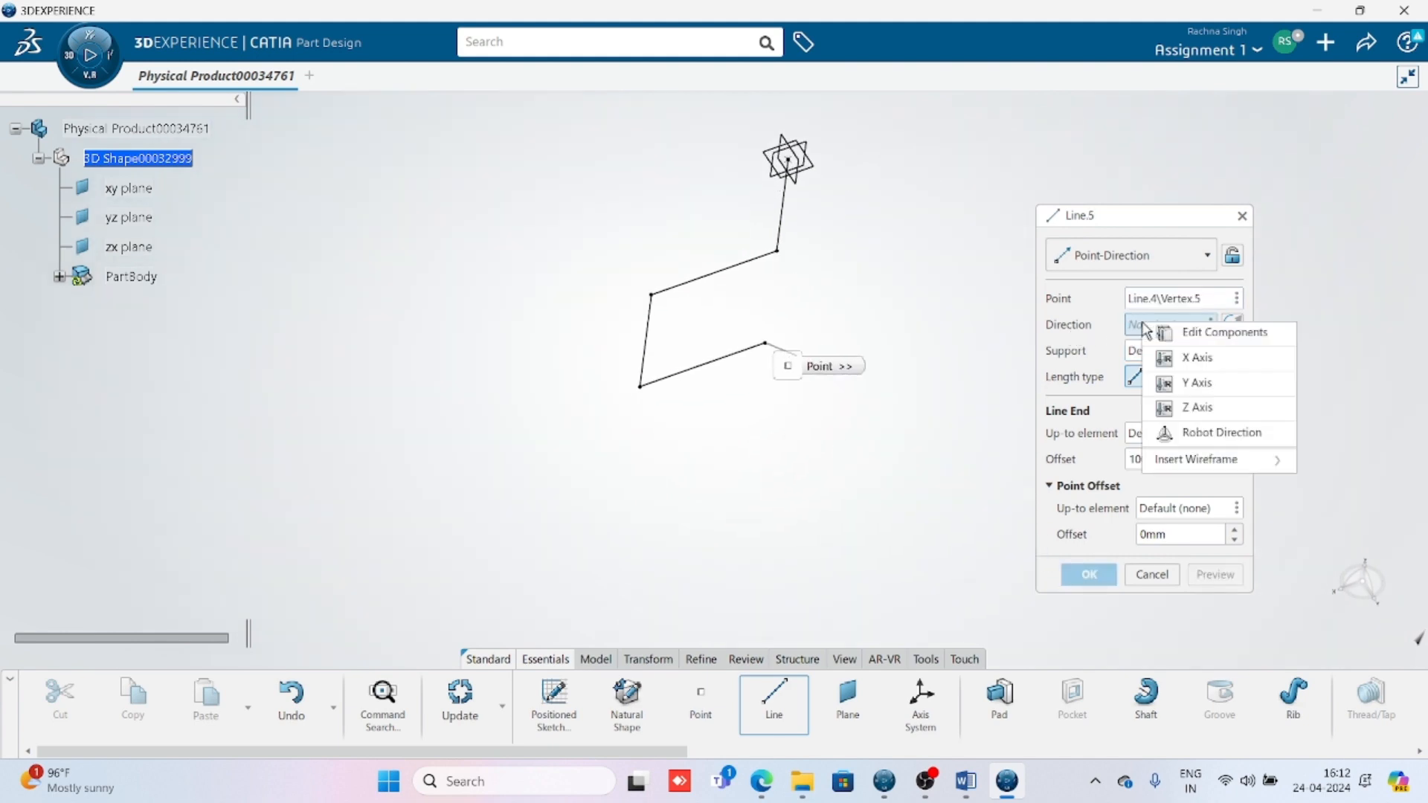
click(1183, 384)
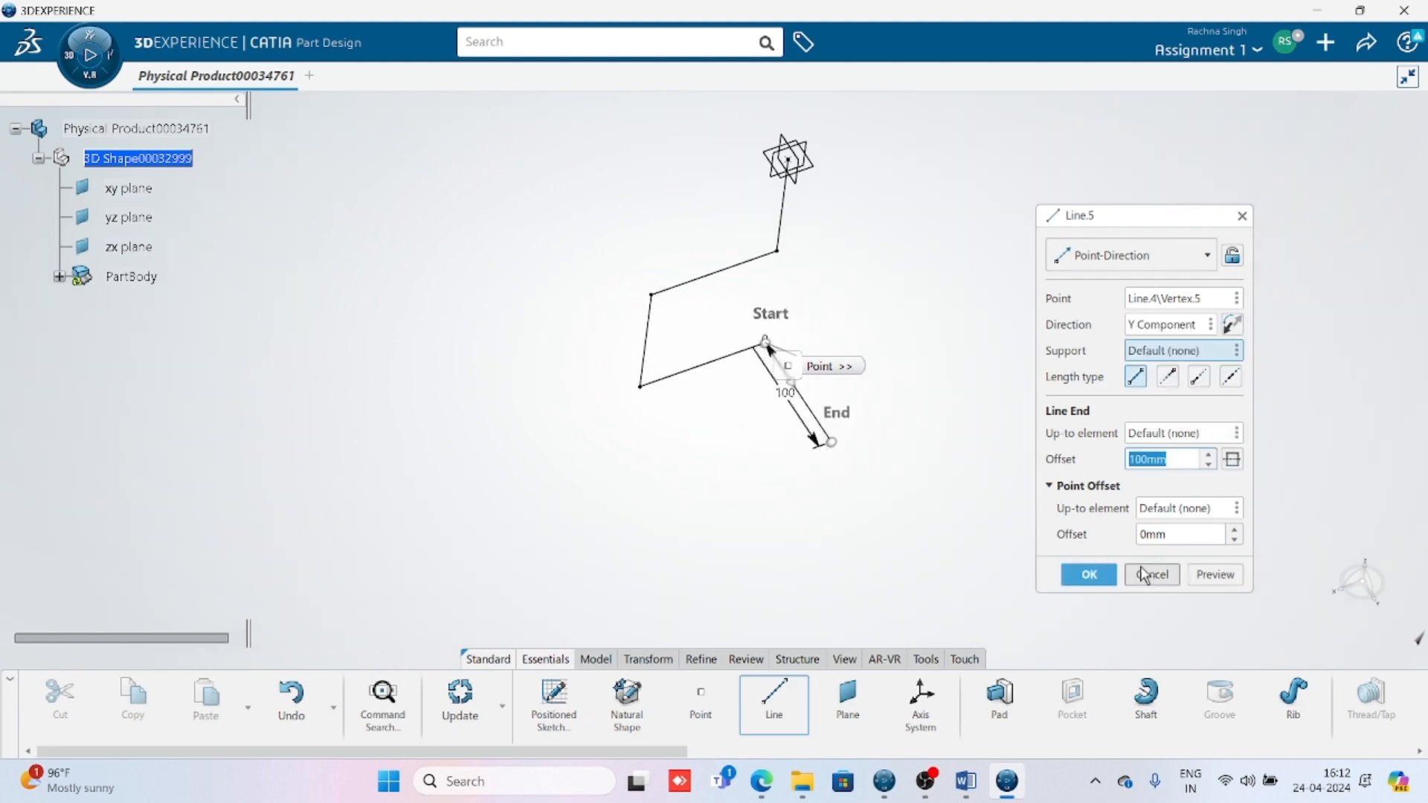
click(1100, 584)
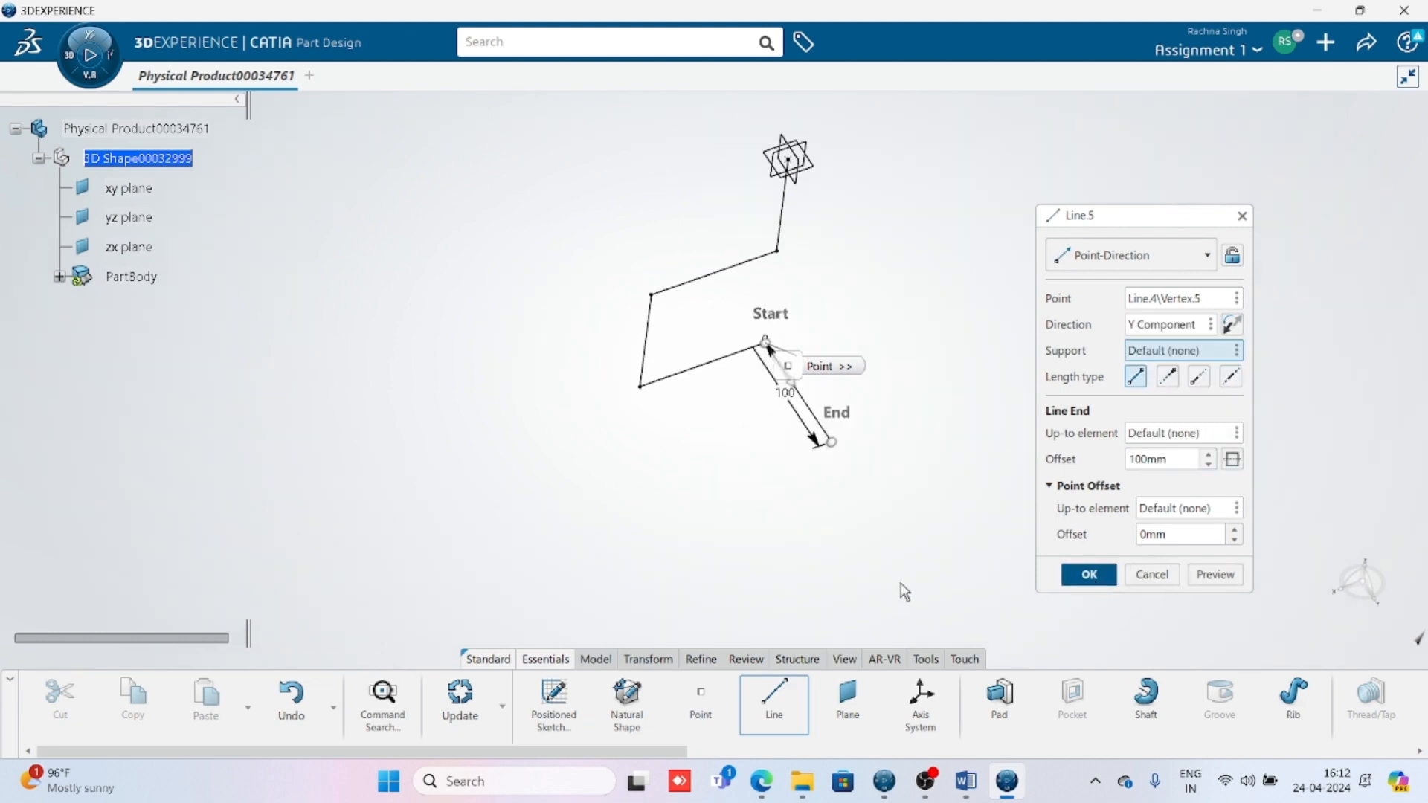
Step: Add a 100 mm line along the X axis from the free end of the Y-direction line
click(833, 443)
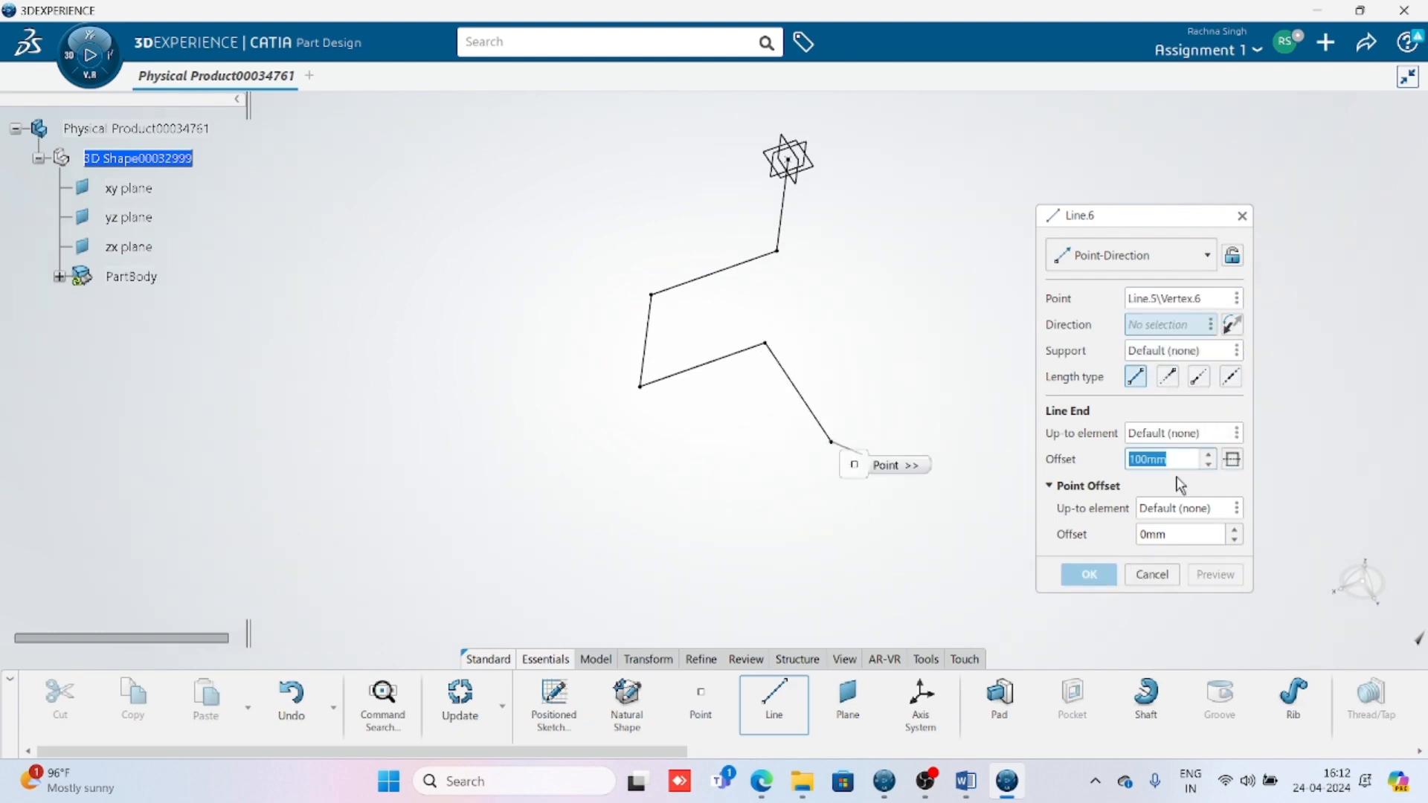
right_click(1165, 331)
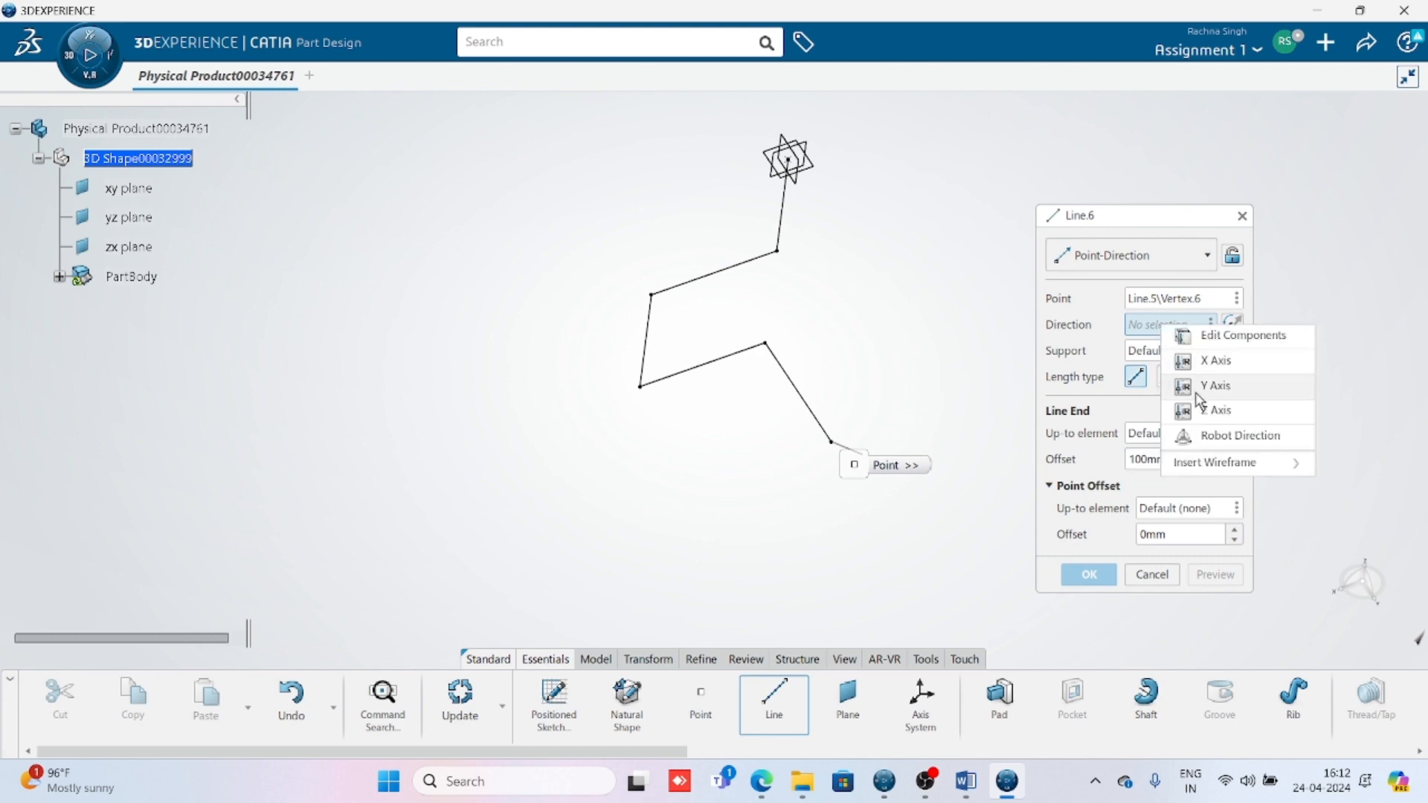
click(1201, 362)
click(1085, 576)
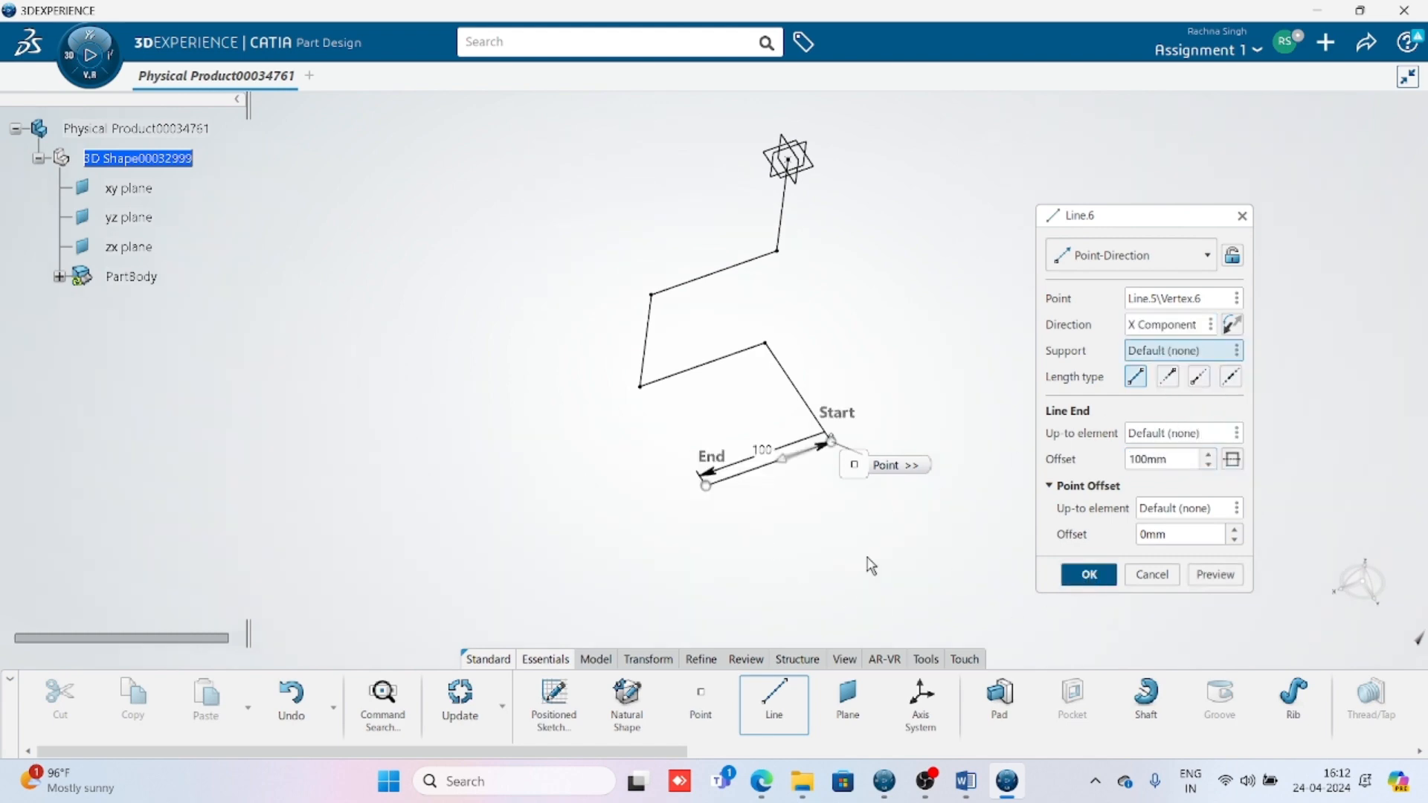
Step: Add a 100 mm line up along the Z axis from the free end of the newest X-direction line
click(706, 486)
right_click(1165, 333)
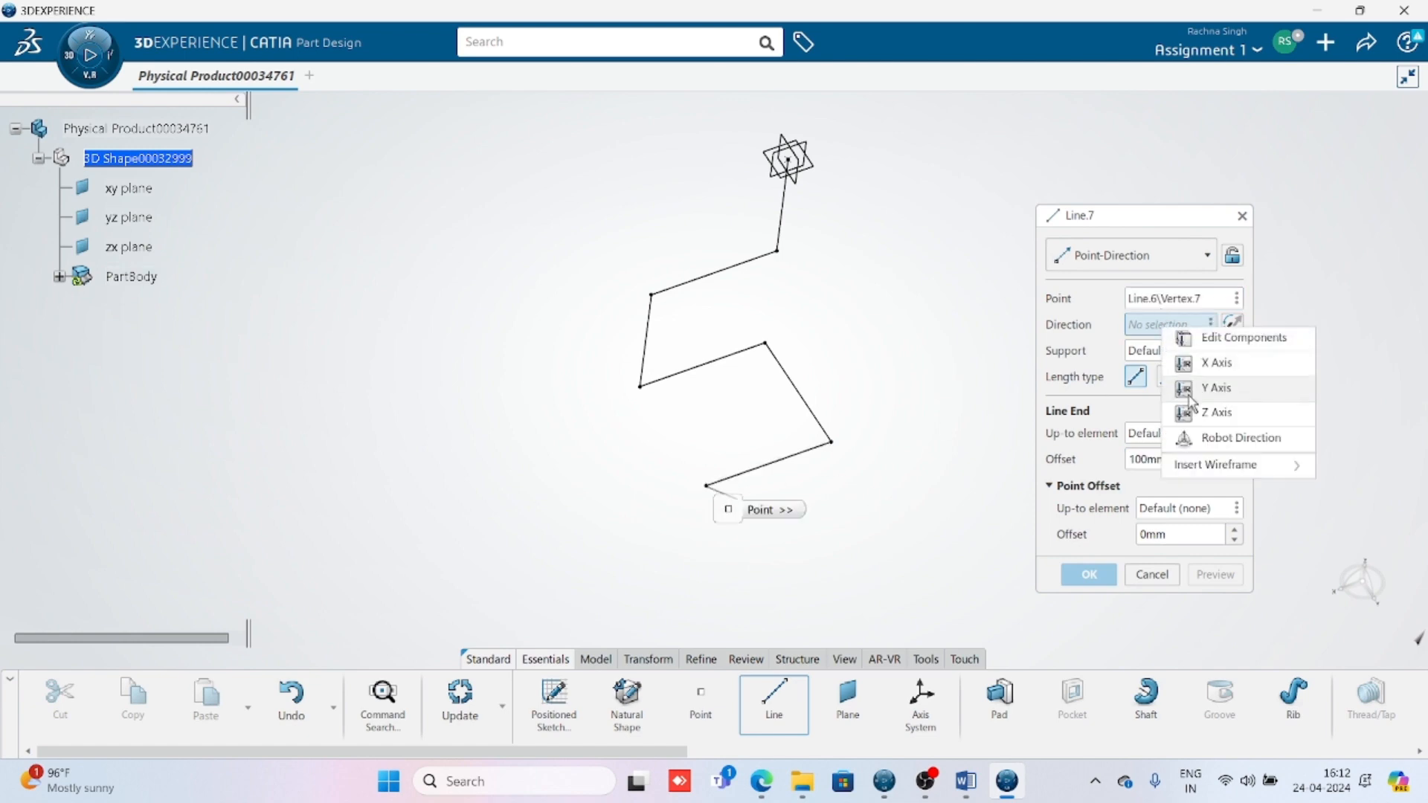
click(1190, 412)
click(1074, 574)
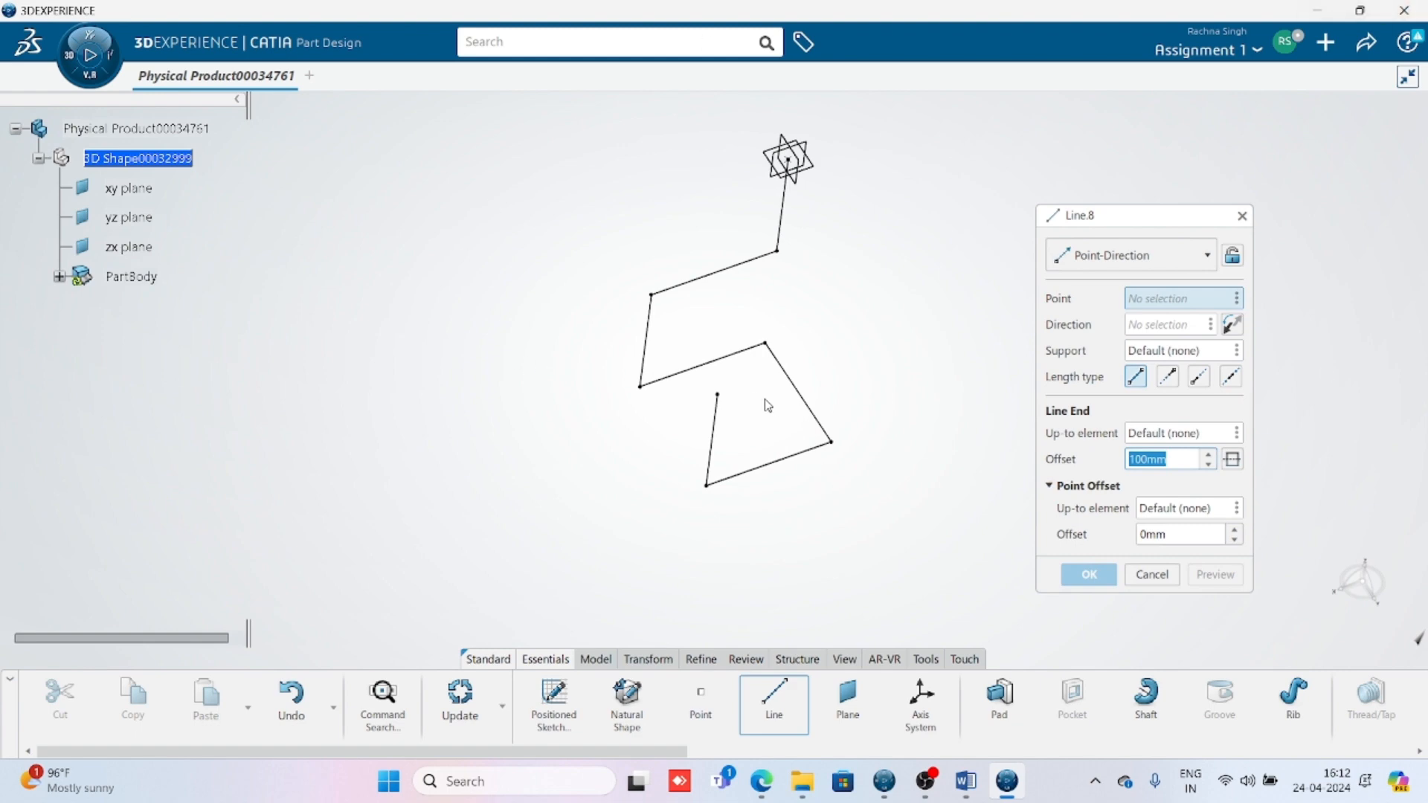
Step: Add a 100 mm line along the reversed X axis from the upper end of the third vertical line
click(717, 398)
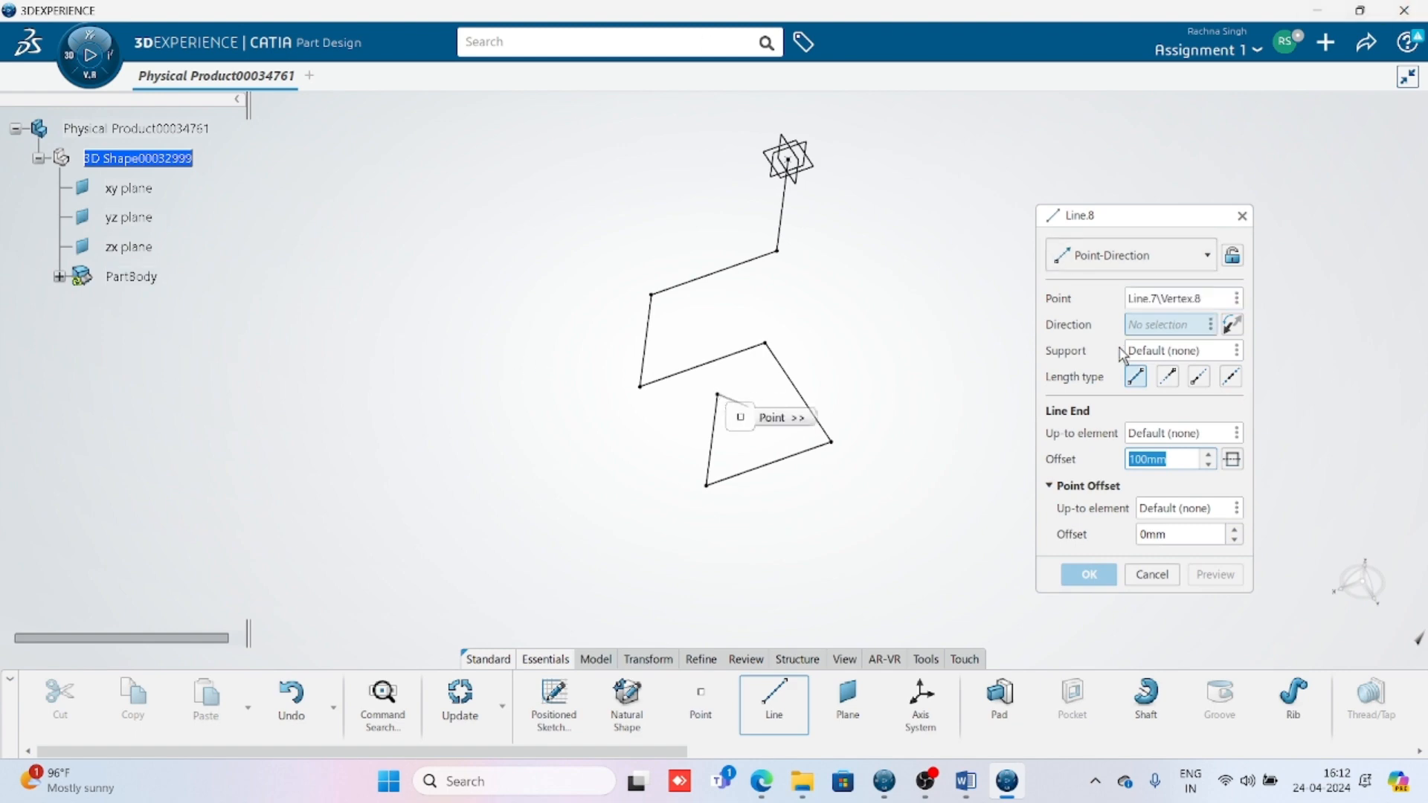
right_click(1152, 331)
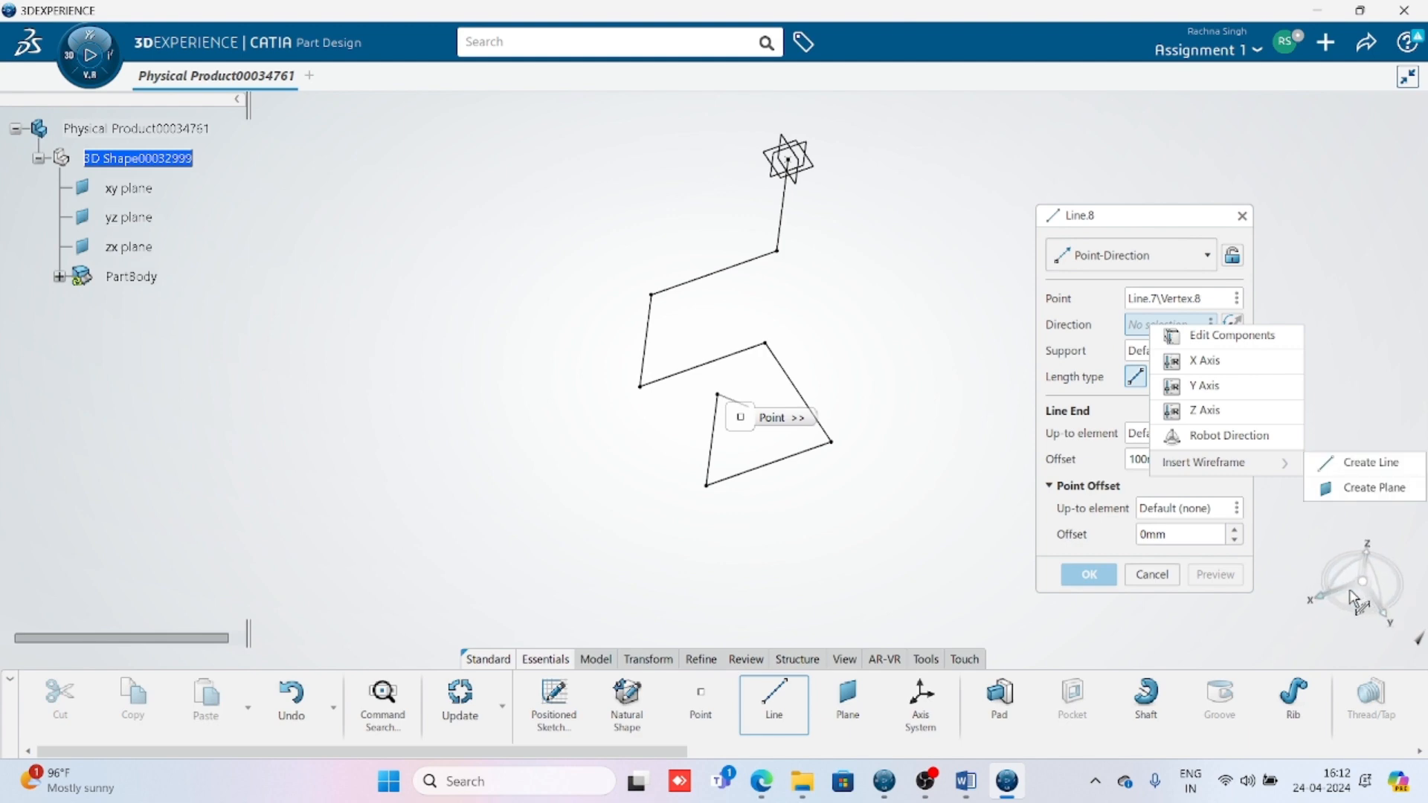
click(1208, 365)
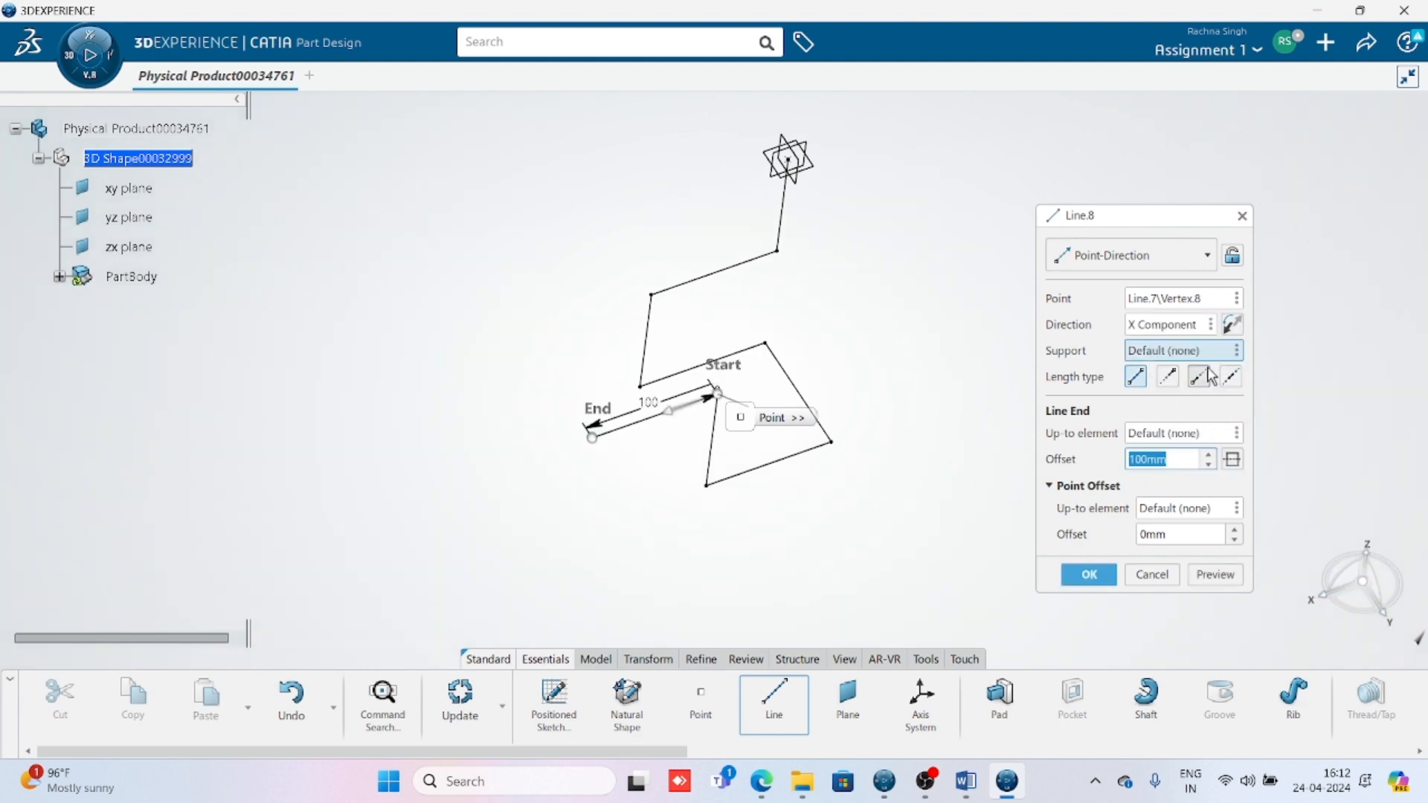
click(1232, 326)
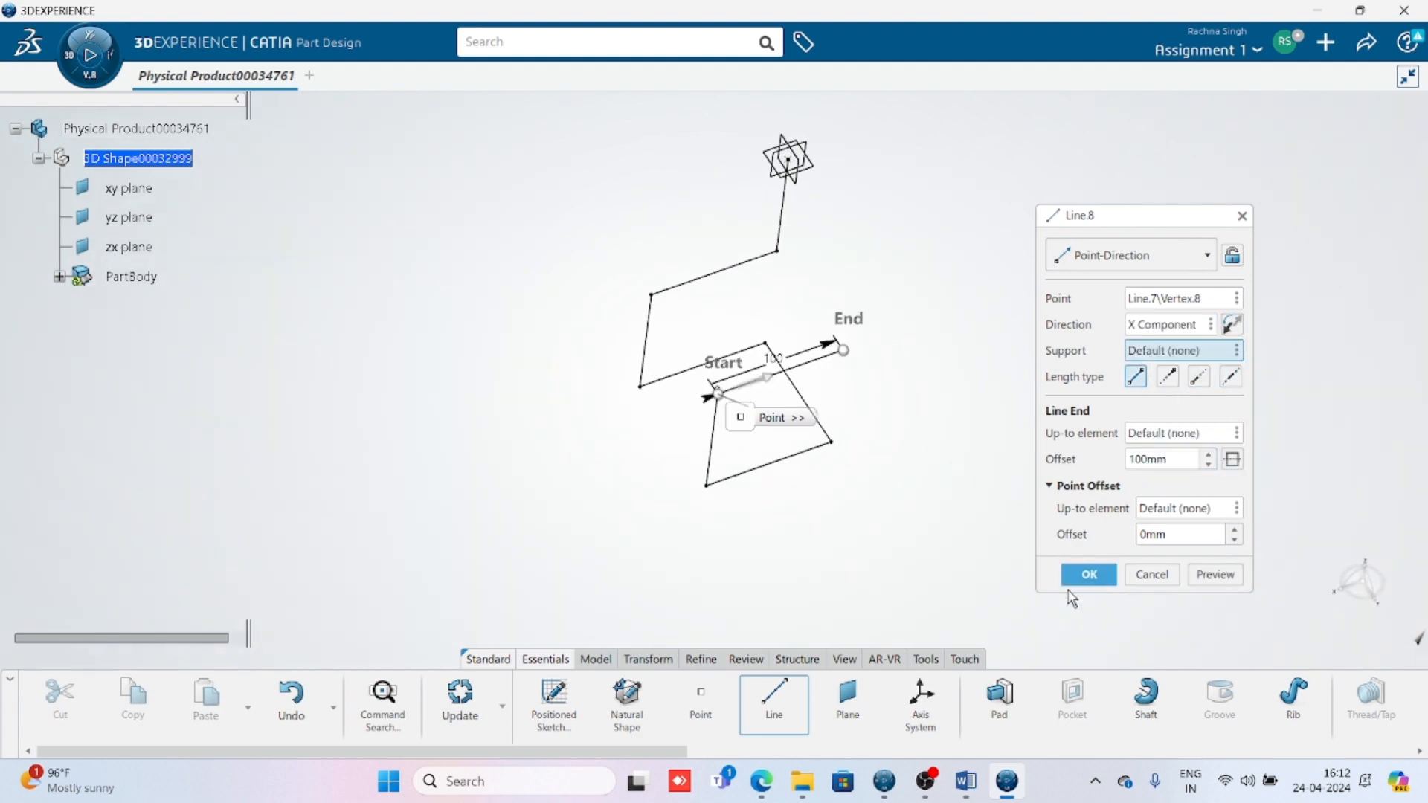
click(1087, 575)
Step: Add a final 100 mm line along the Z axis from the path's free end and leave the Line command
middle_drag(834, 482, 792, 434)
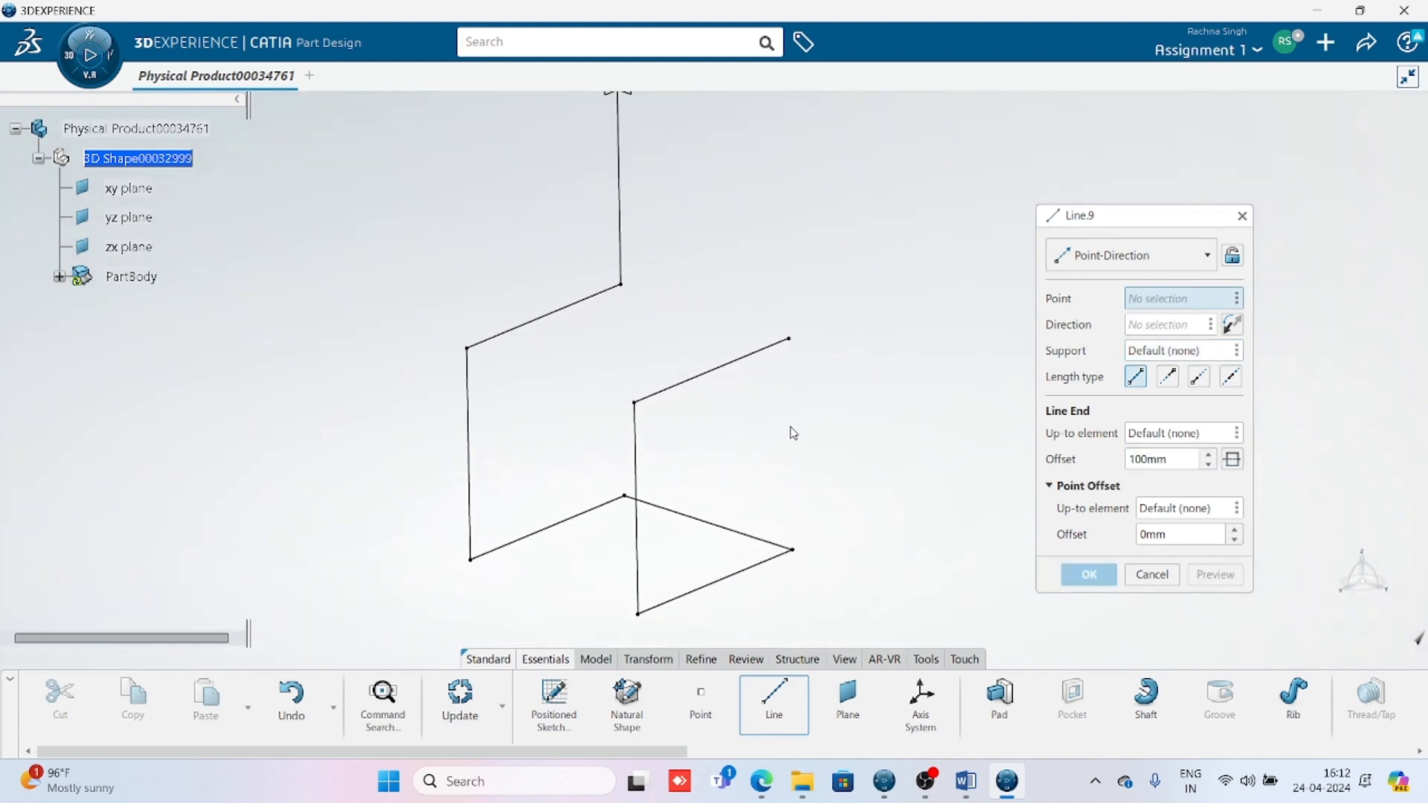
click(790, 339)
right_click(1165, 331)
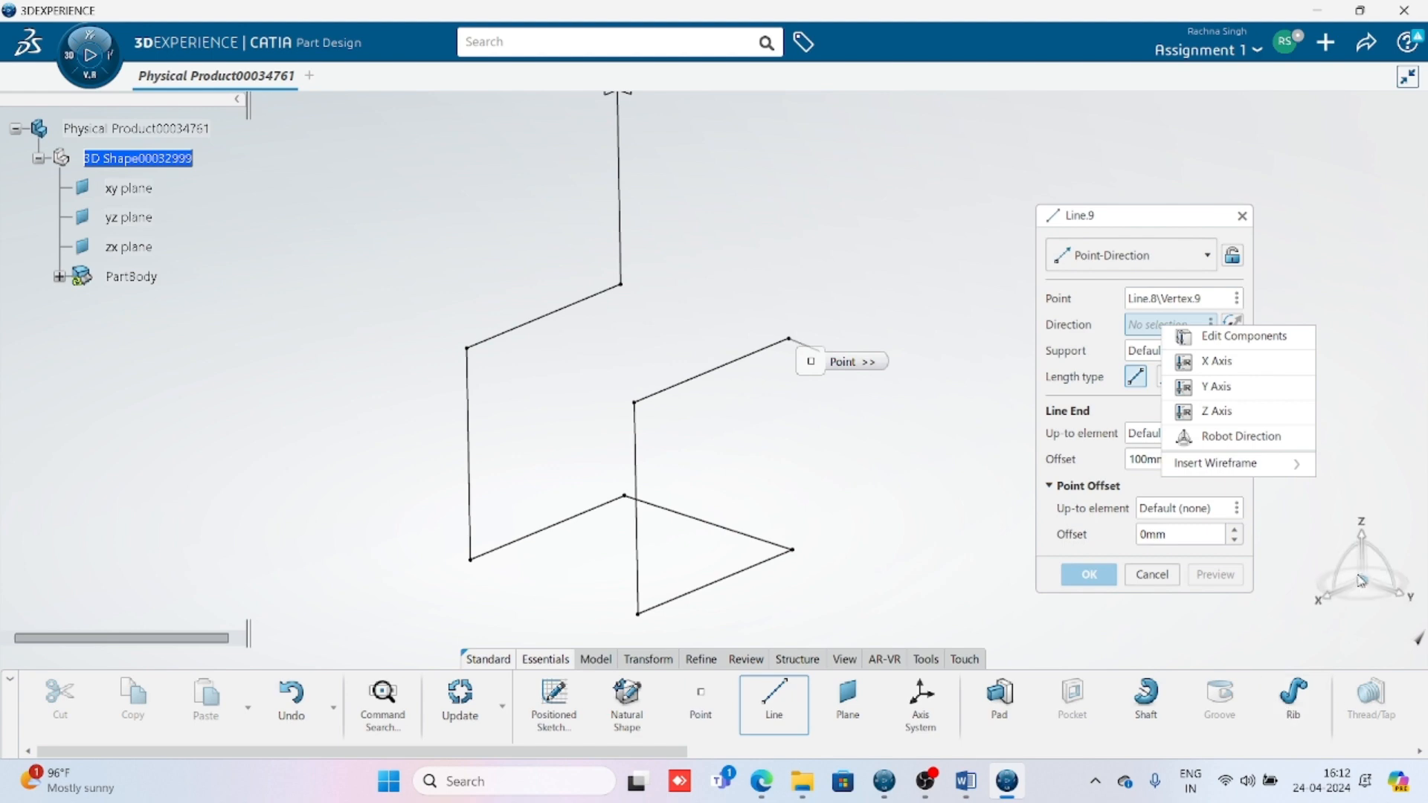
click(1187, 414)
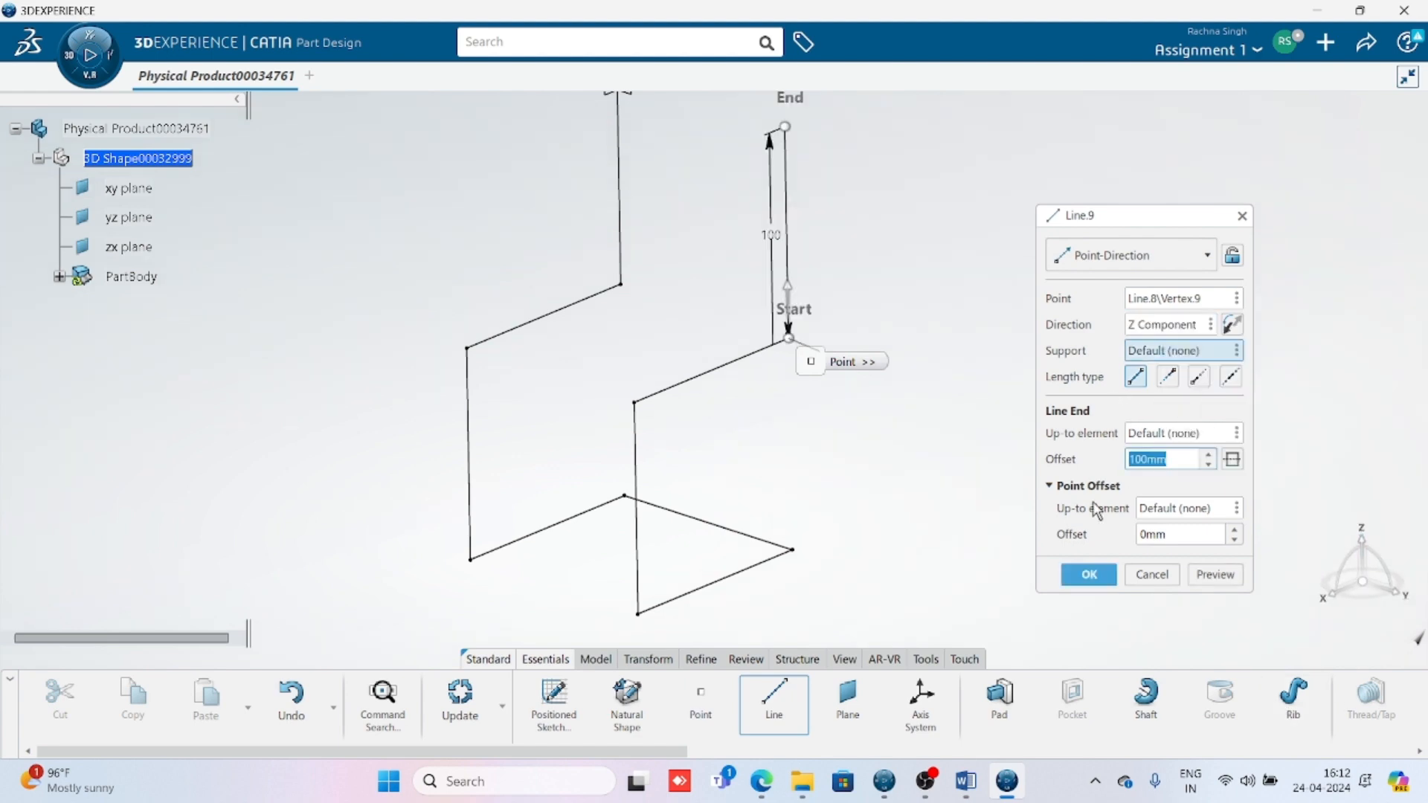
click(1075, 571)
click(1140, 569)
middle_drag(860, 440, 862, 478)
mouse_move(599, 459)
middle_down()
mouse_move(900, 595)
mouse_move(446, 476)
mouse_move(704, 475)
mouse_move(701, 500)
mouse_move(603, 338)
middle_up()
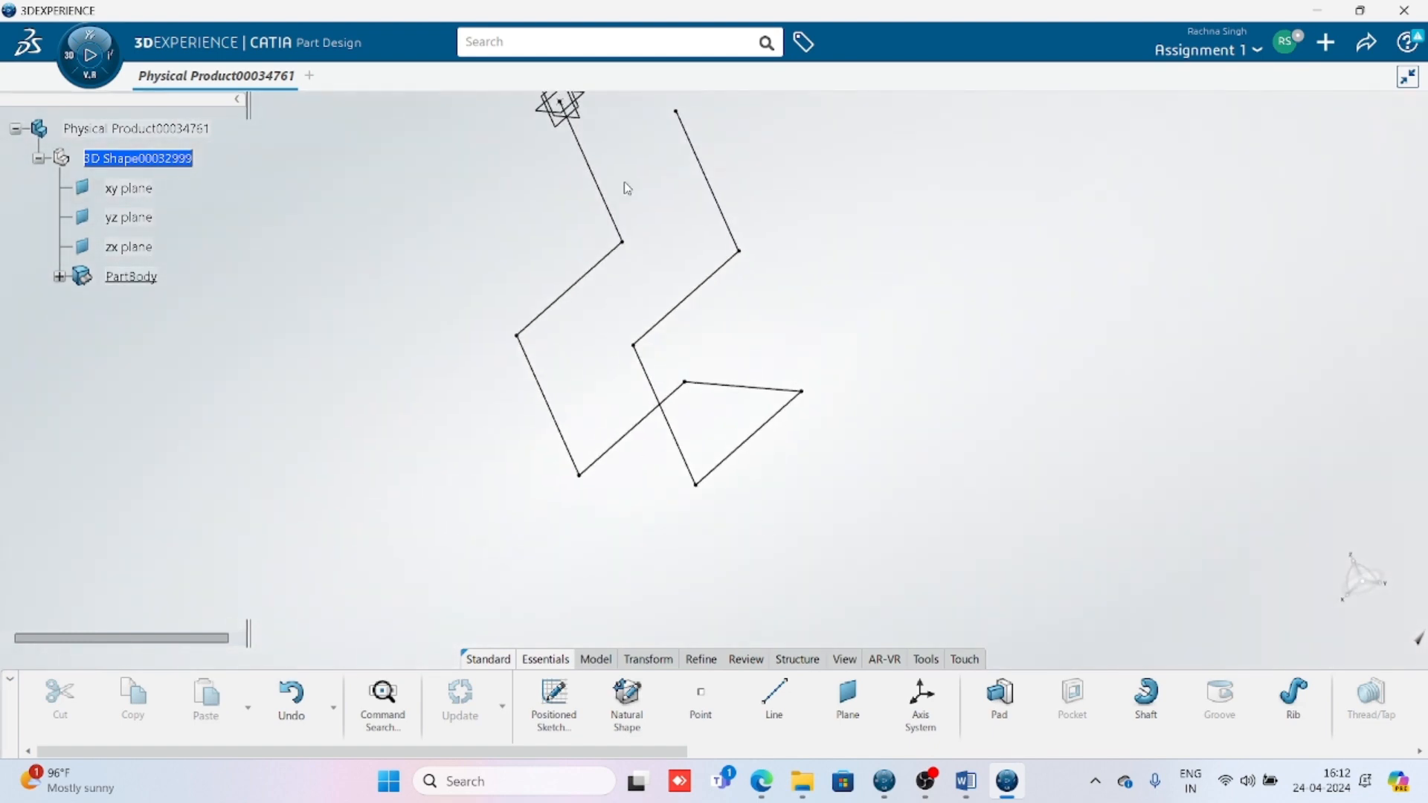
middle_drag(502, 485, 1014, 618)
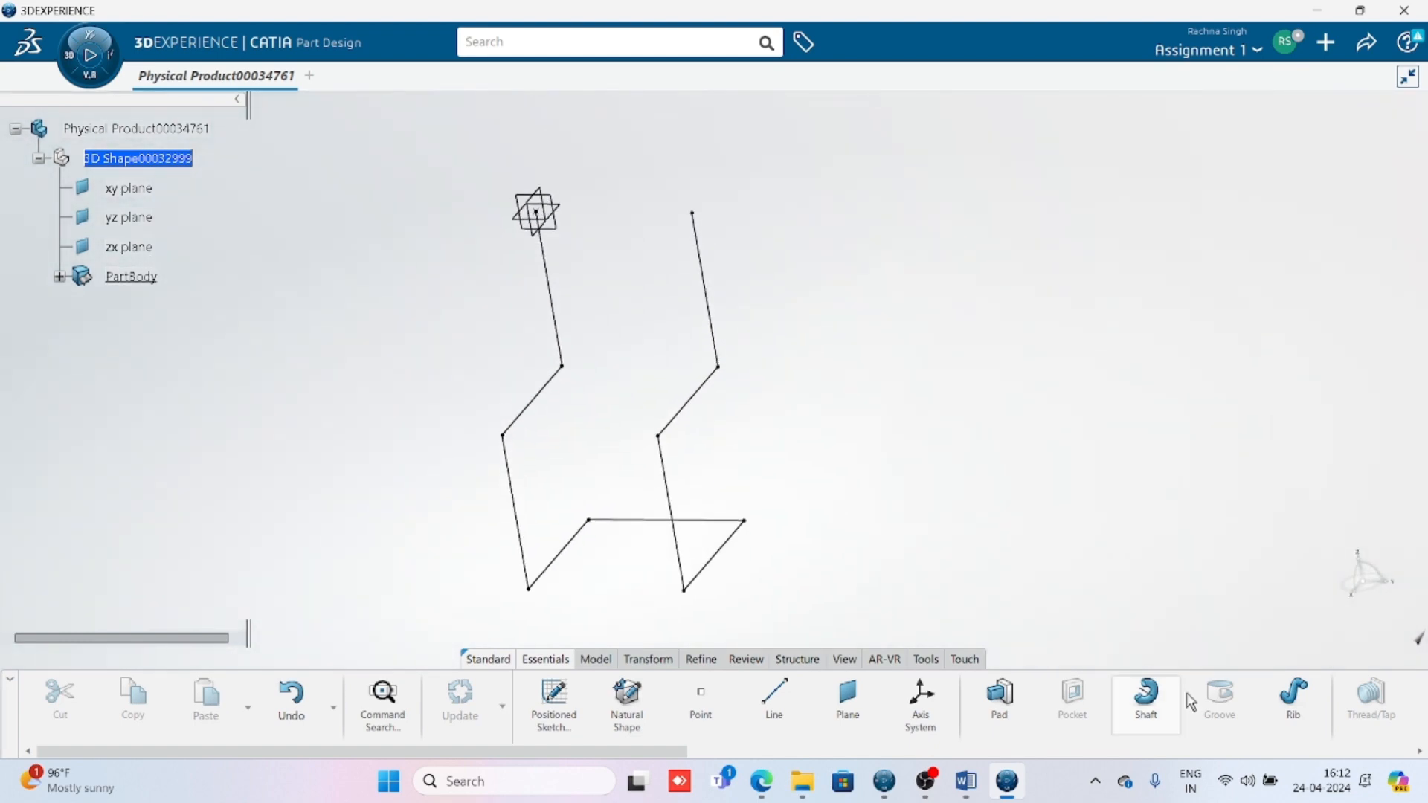
click(1294, 695)
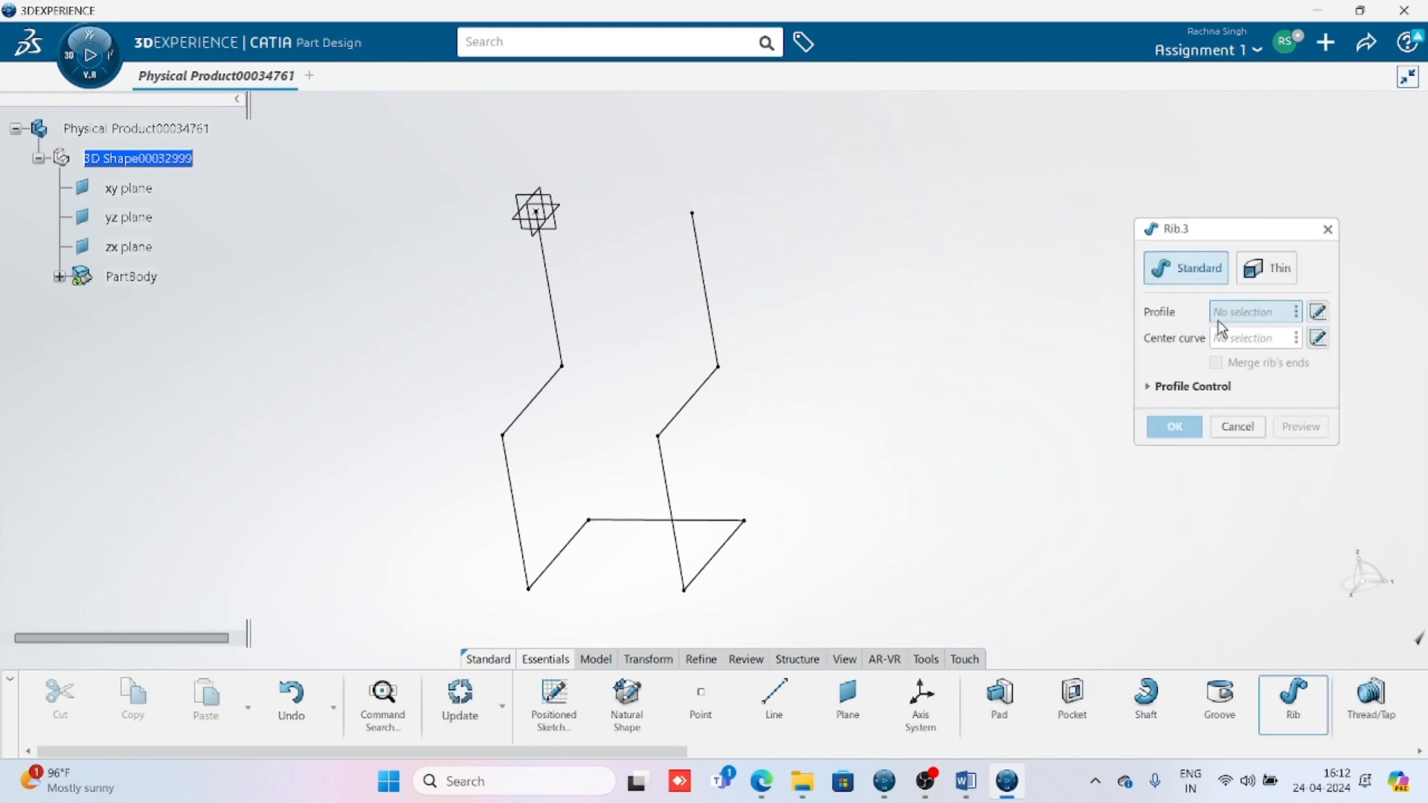
click(1220, 339)
click(550, 328)
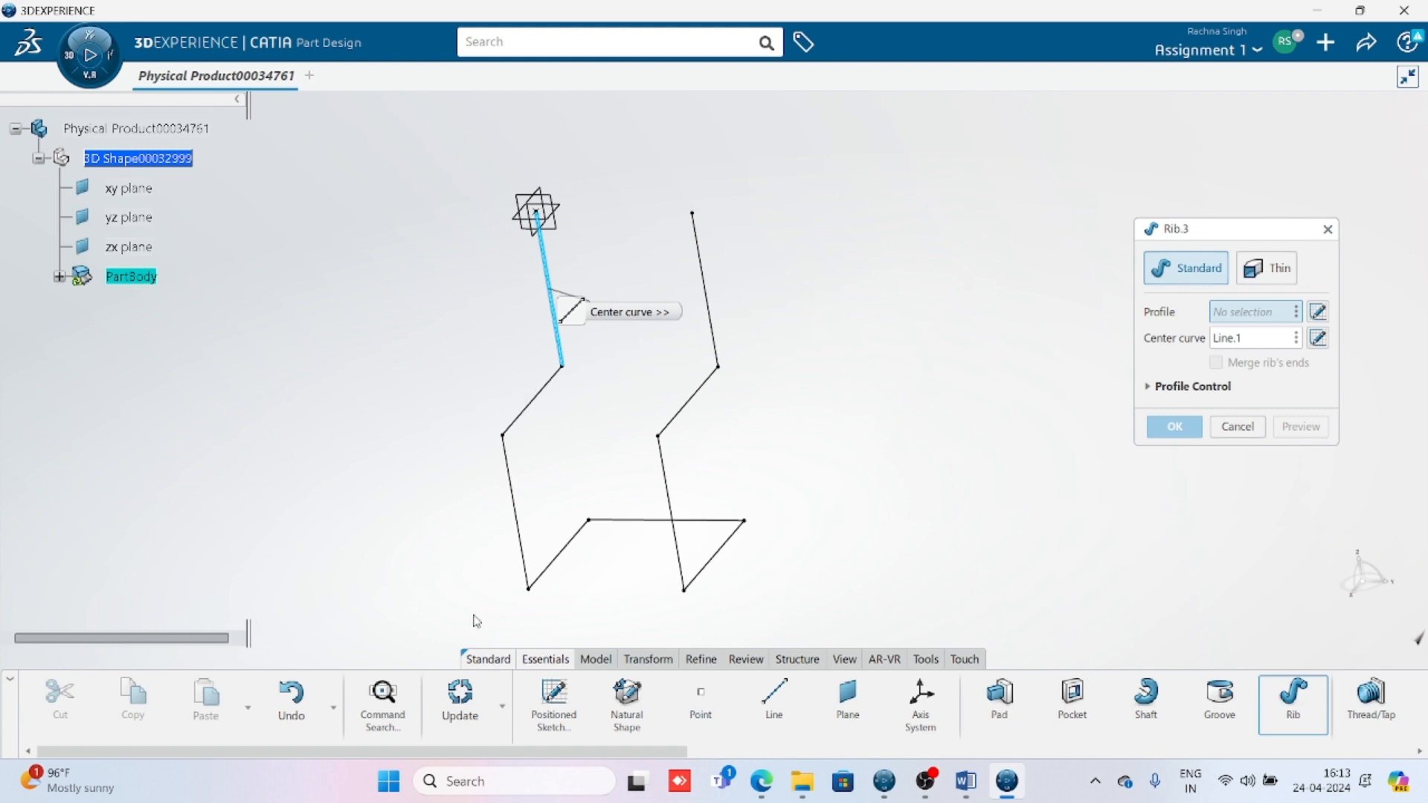
click(1237, 426)
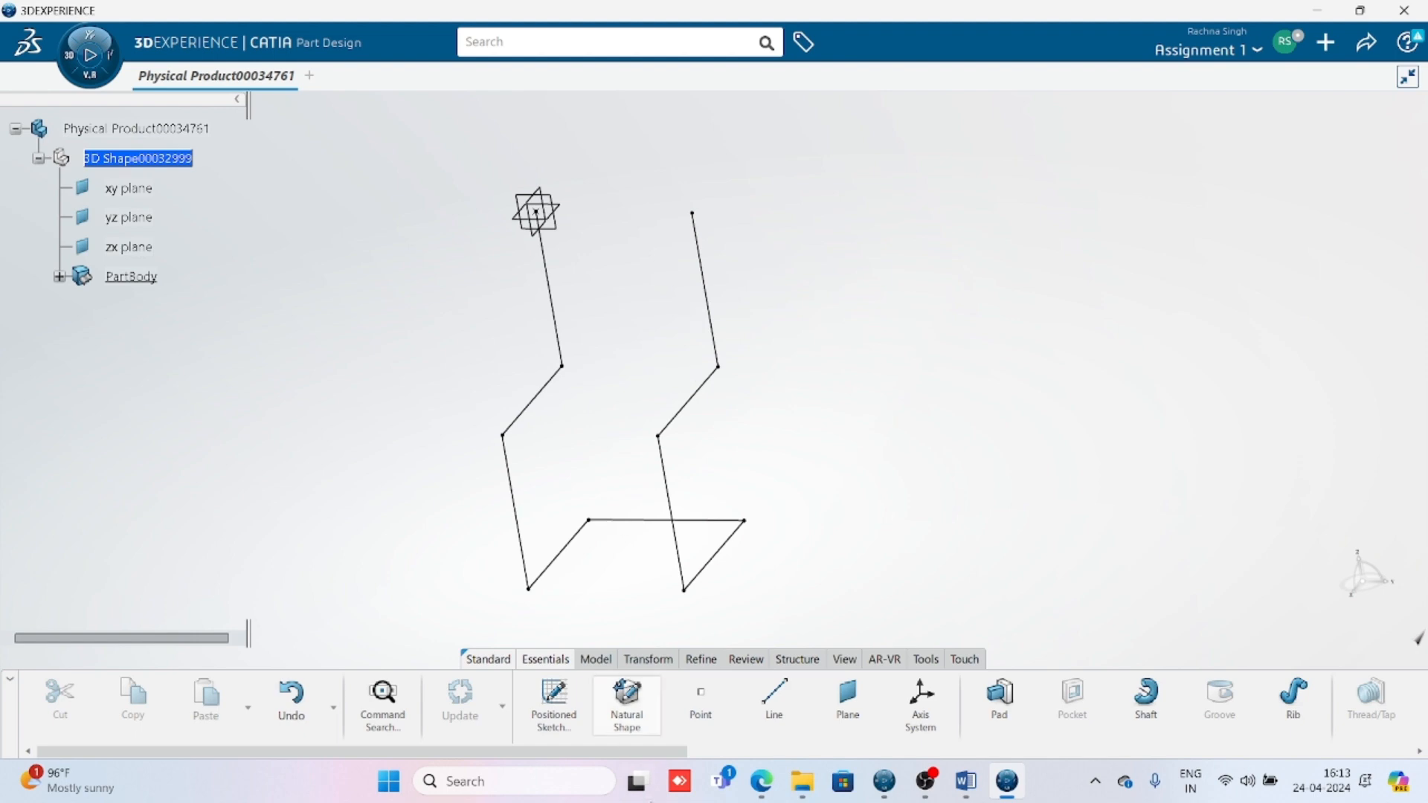
mouse_move(684, 752)
mouse_down()
mouse_move(766, 753)
mouse_move(684, 752)
mouse_up()
mouse_move(800, 548)
middle_down()
mouse_move(701, 592)
mouse_move(695, 493)
mouse_move(644, 319)
middle_up()
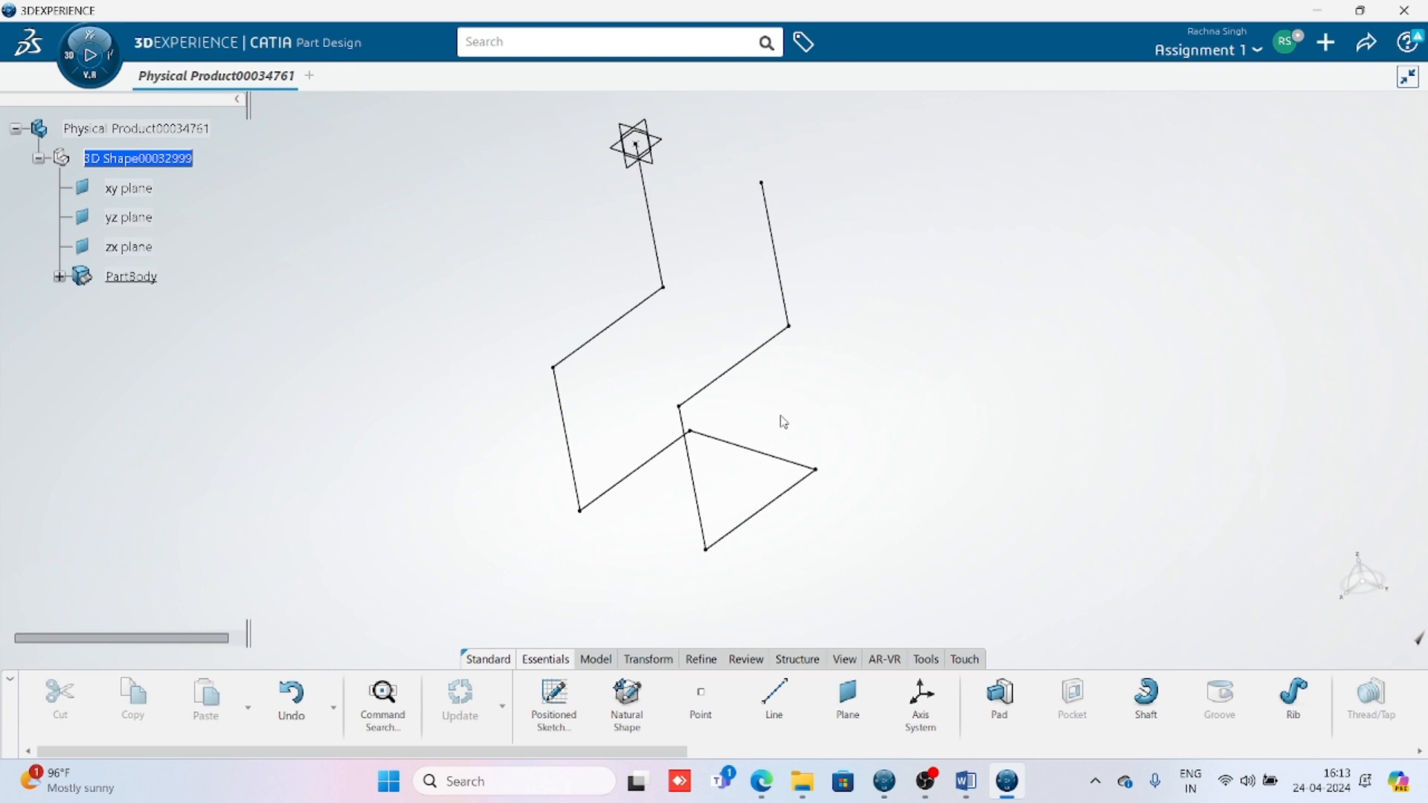
middle_drag(777, 425, 735, 476)
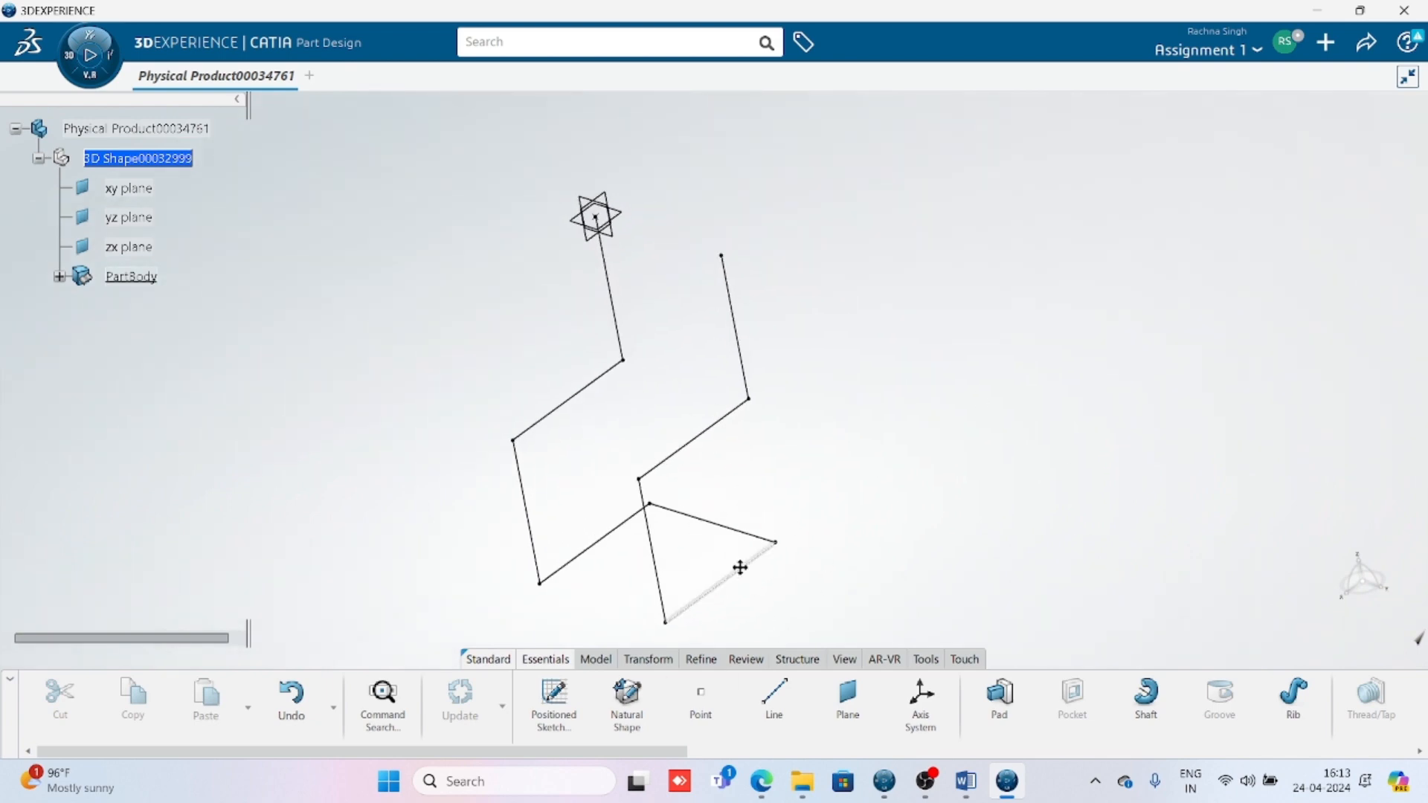
middle_drag(749, 577, 755, 500)
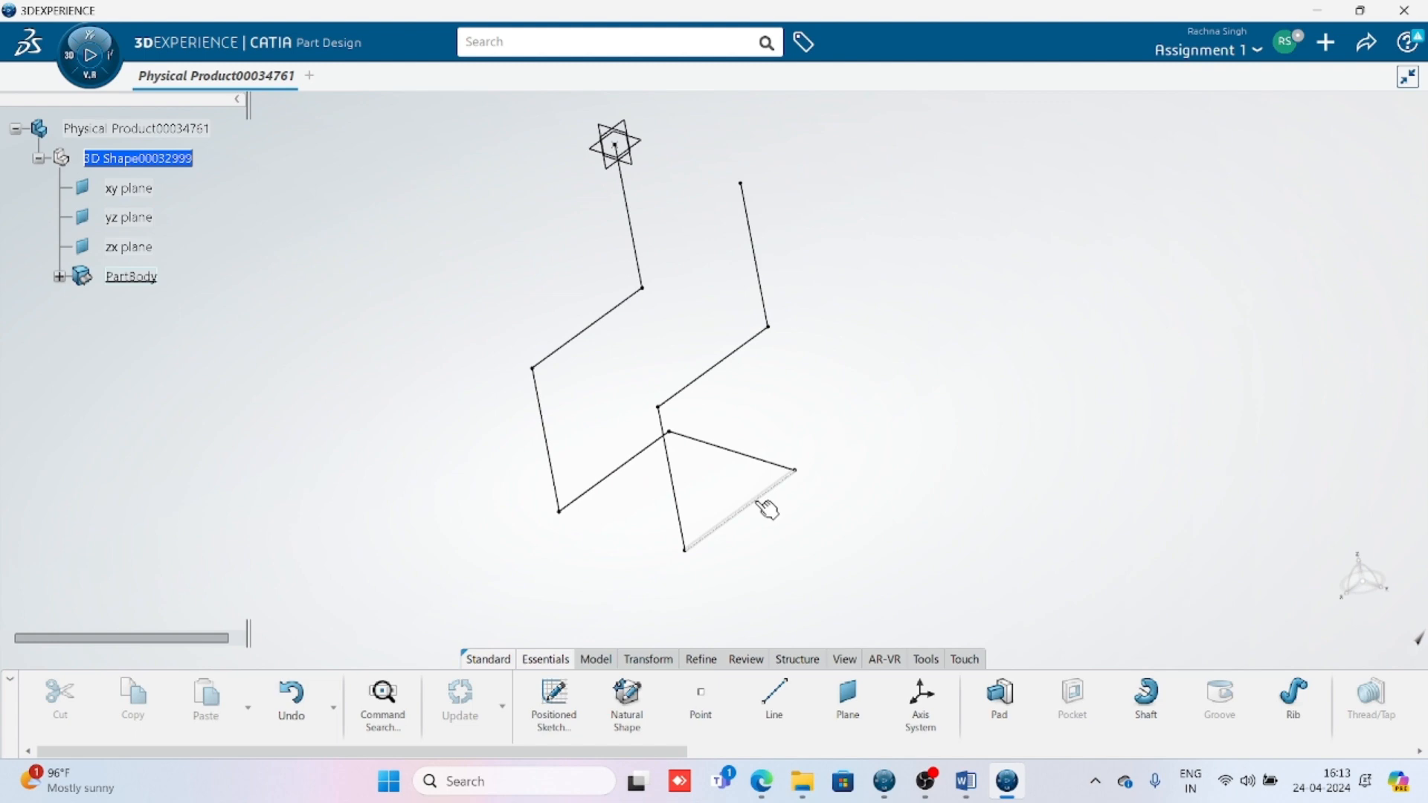
Step: Search the available apps for "generative" and switch the current shape to Generative Shape Design
click(67, 60)
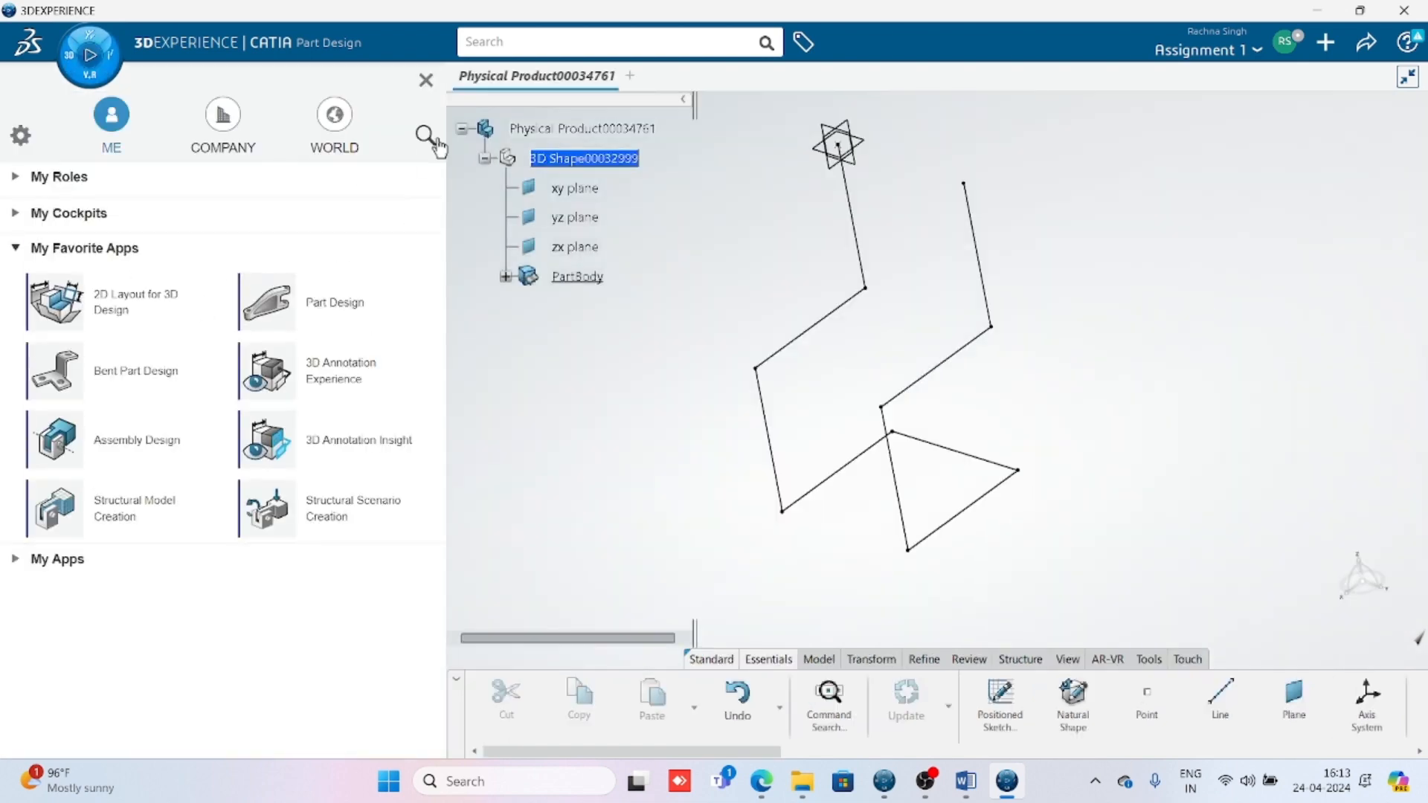
click(424, 138)
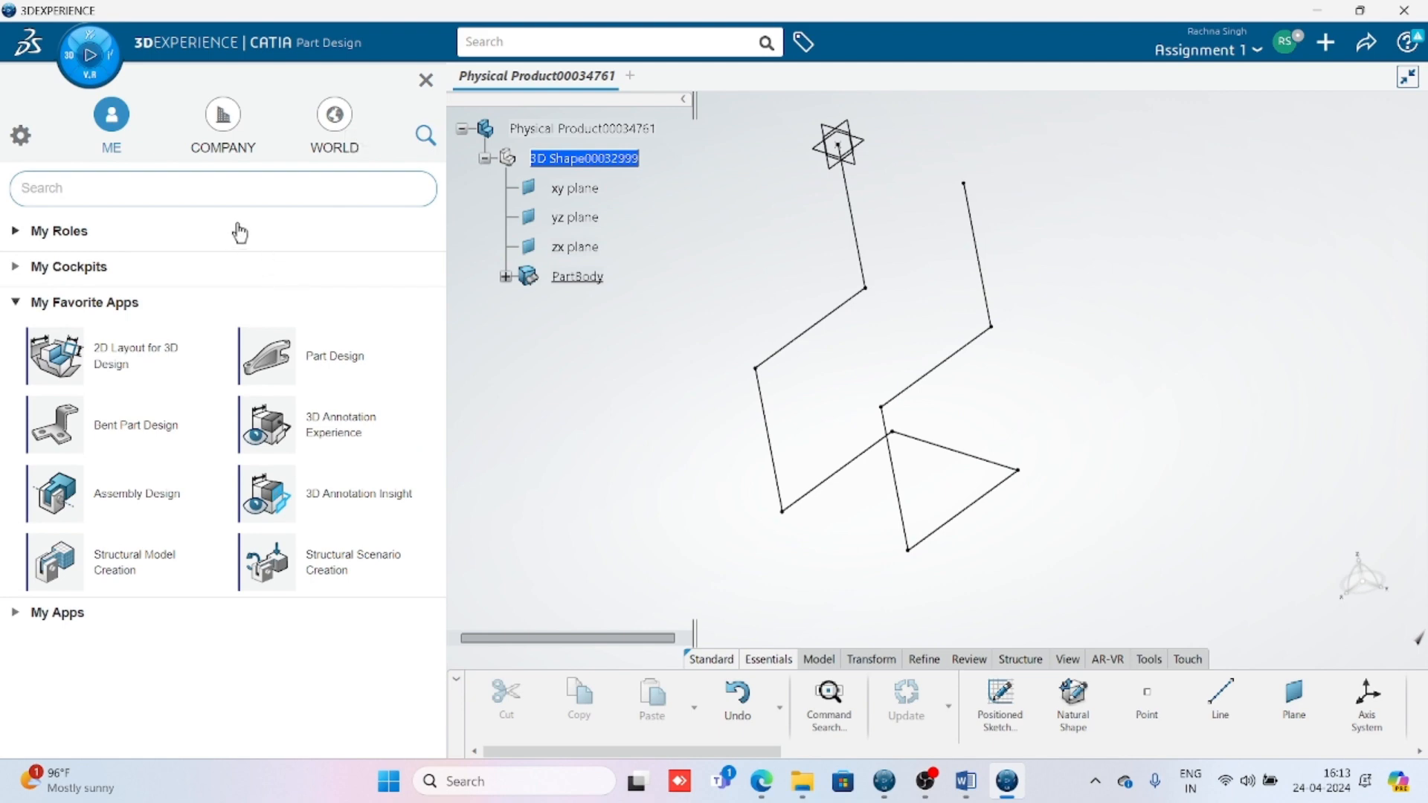
text(gene)
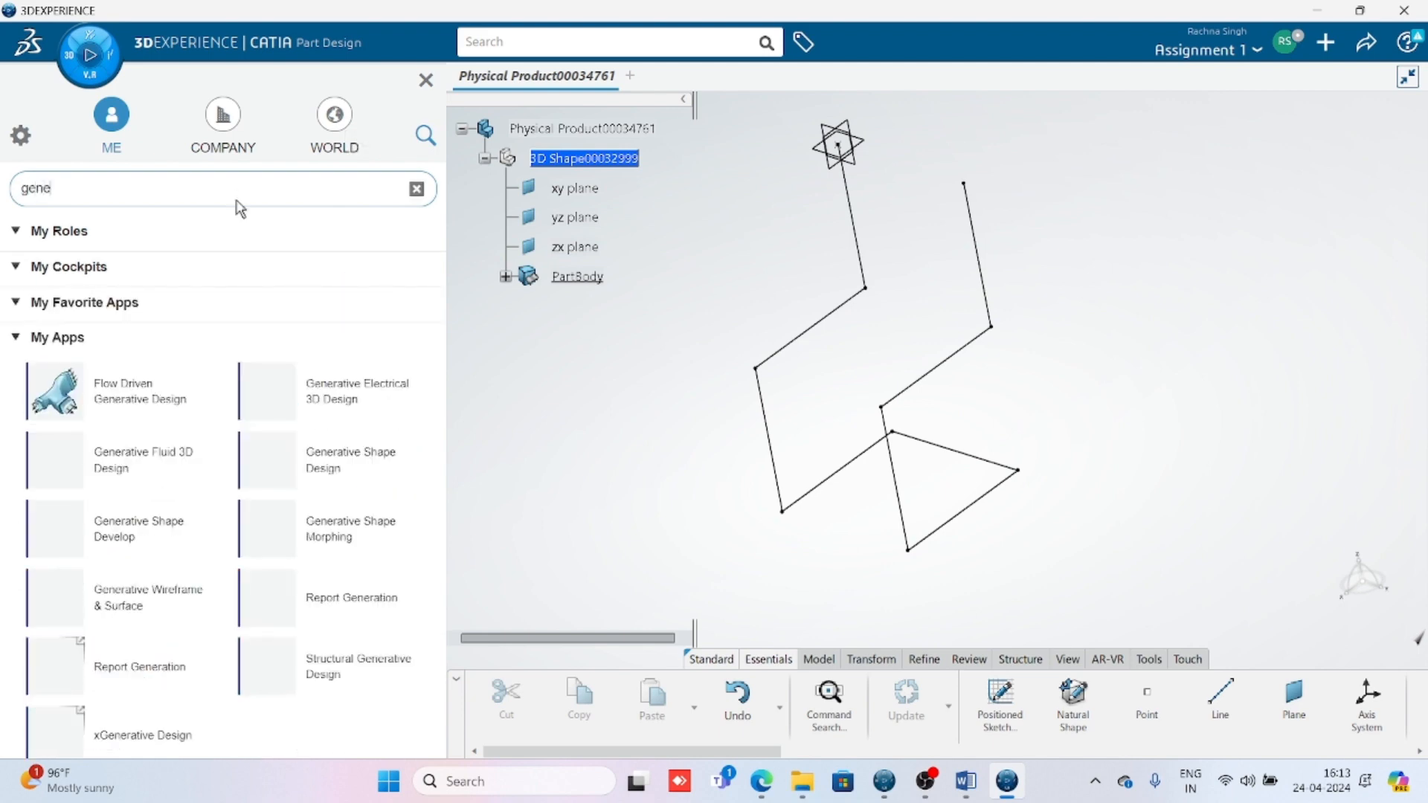
text(rative)
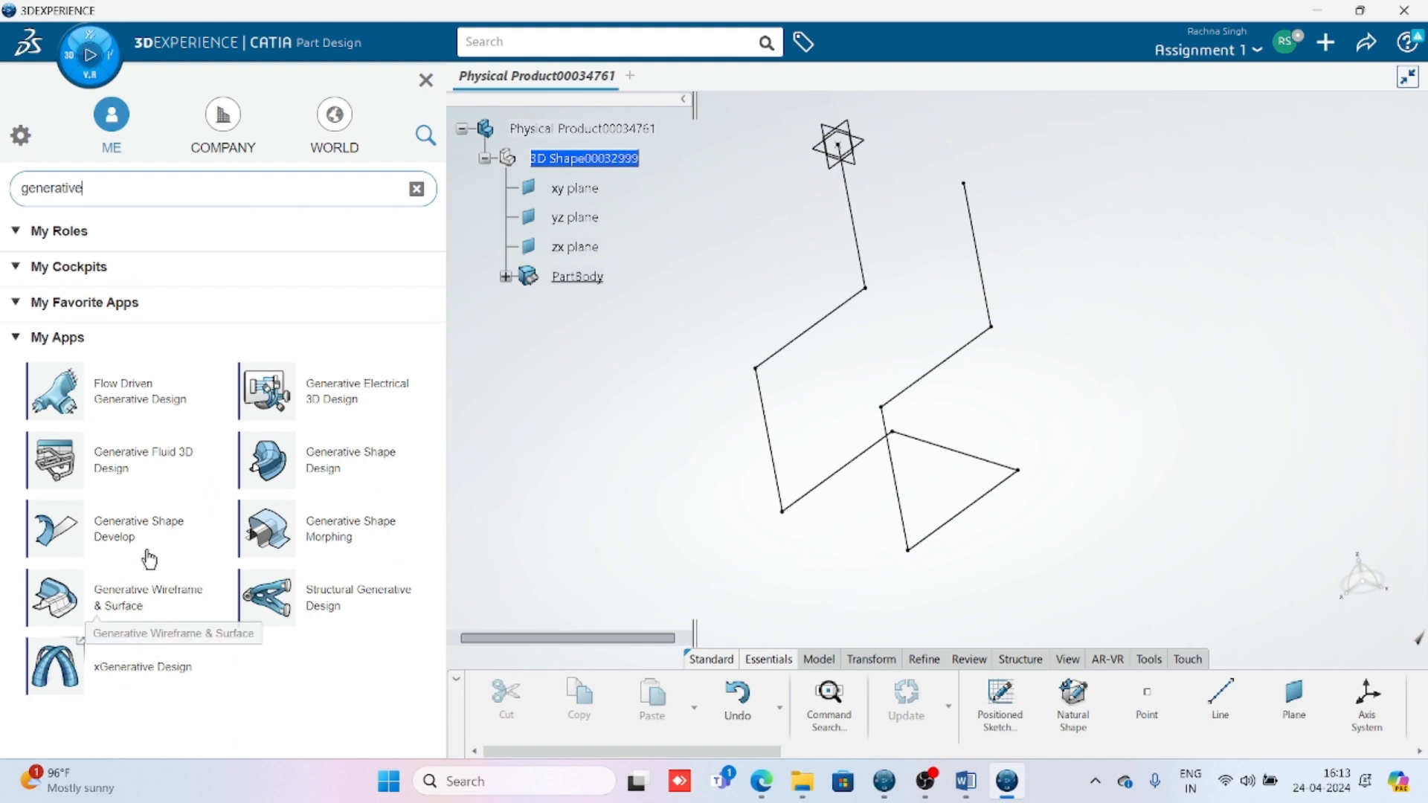
click(306, 467)
click(230, 256)
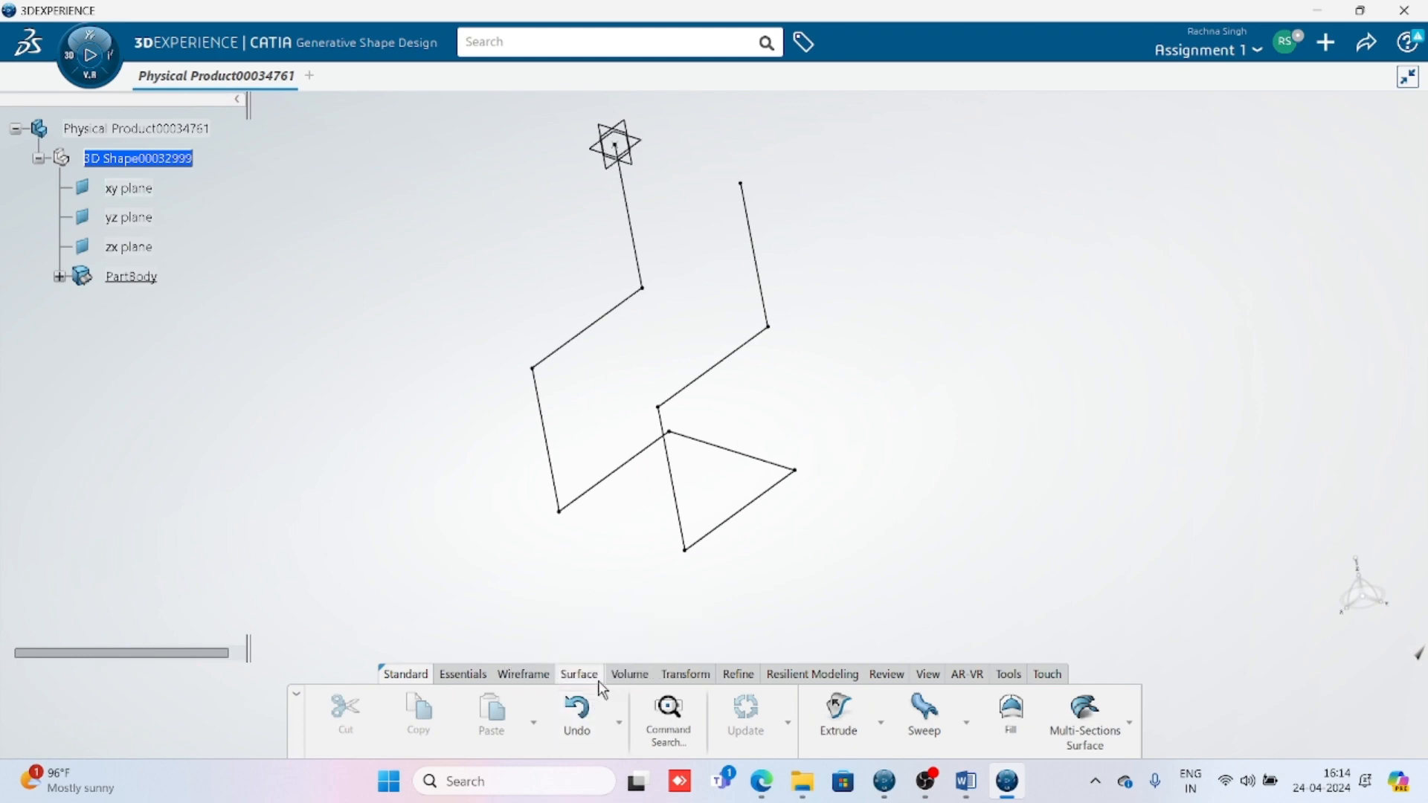
Step: Create a 15 mm corner on support between the first vertical line at the origin and the line joining its lower end
click(524, 673)
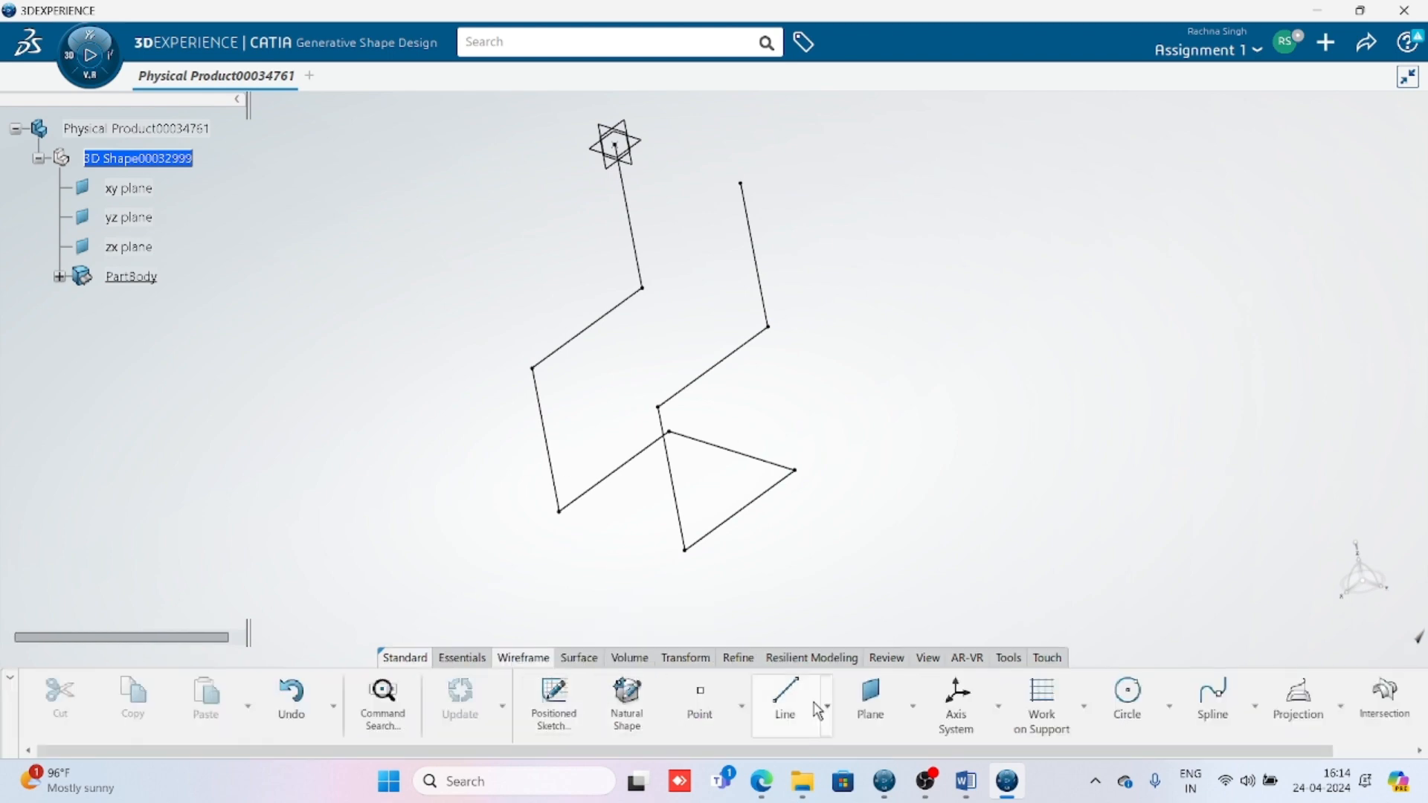
click(1170, 708)
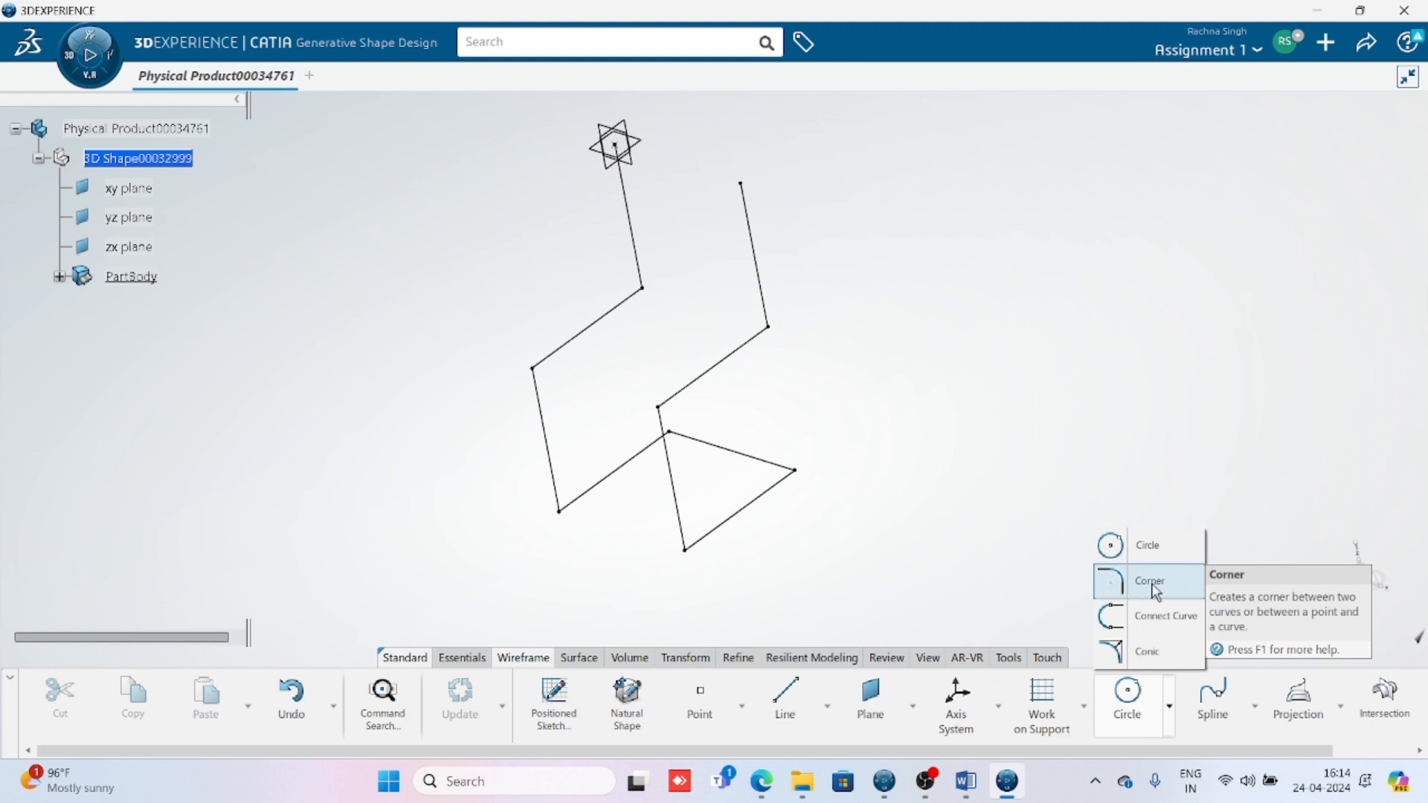
click(1119, 587)
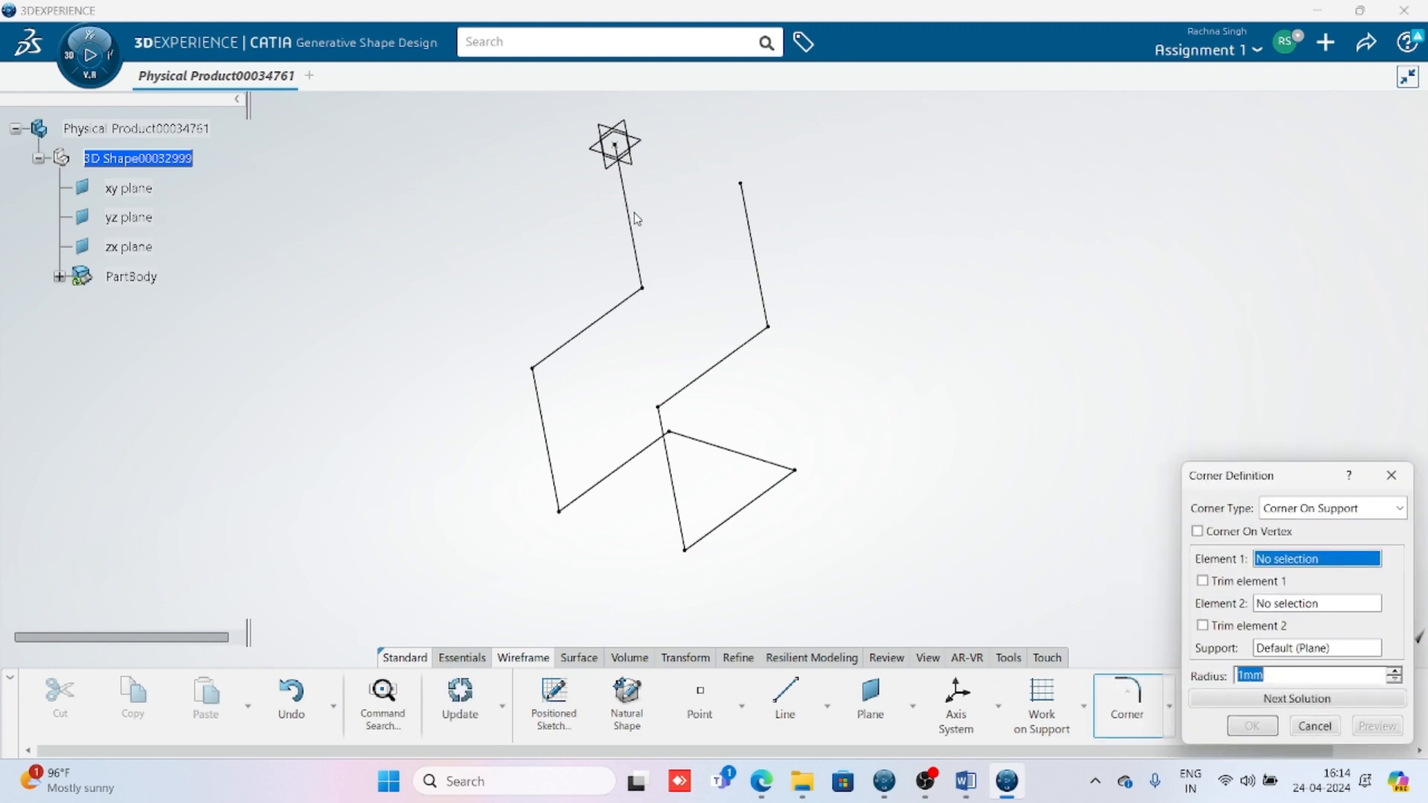
click(643, 253)
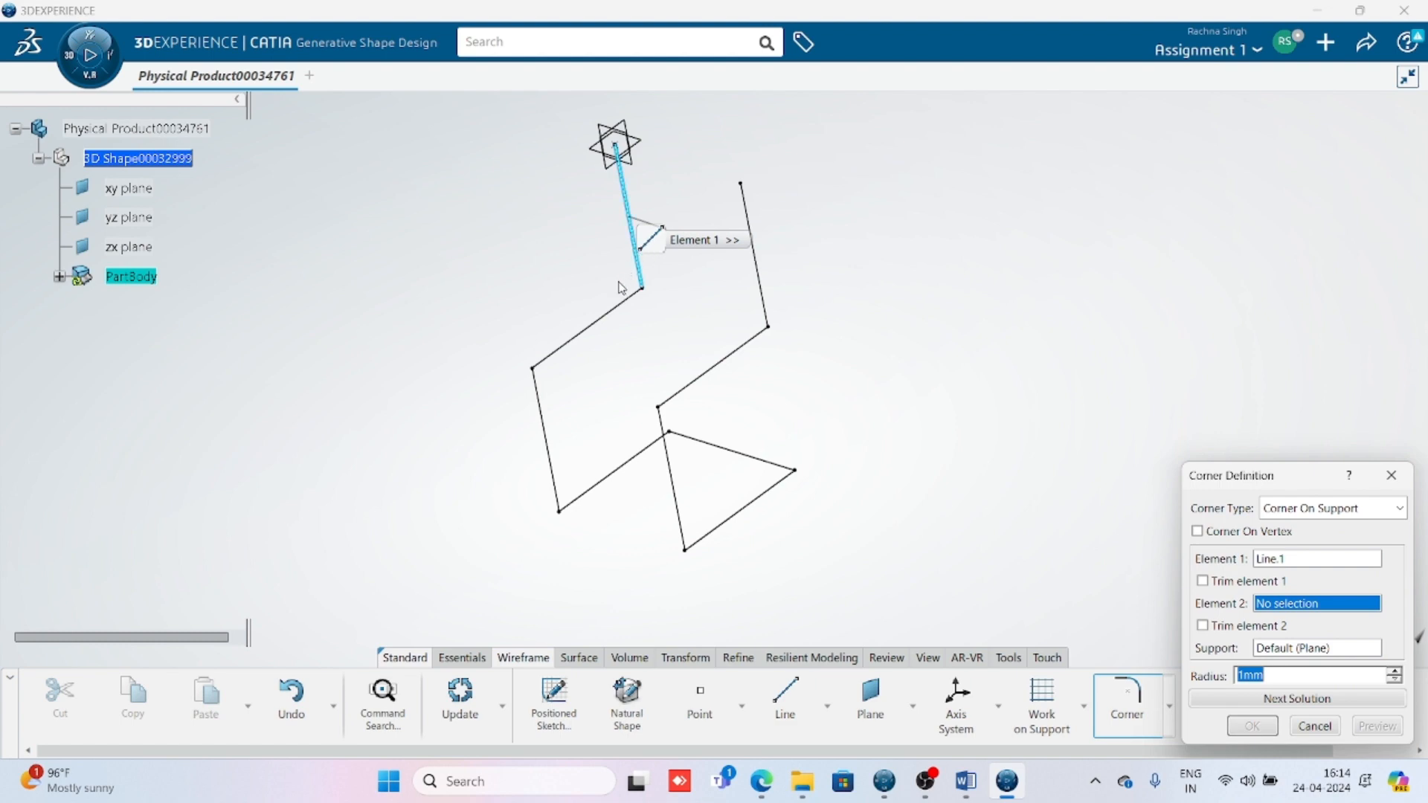
click(618, 308)
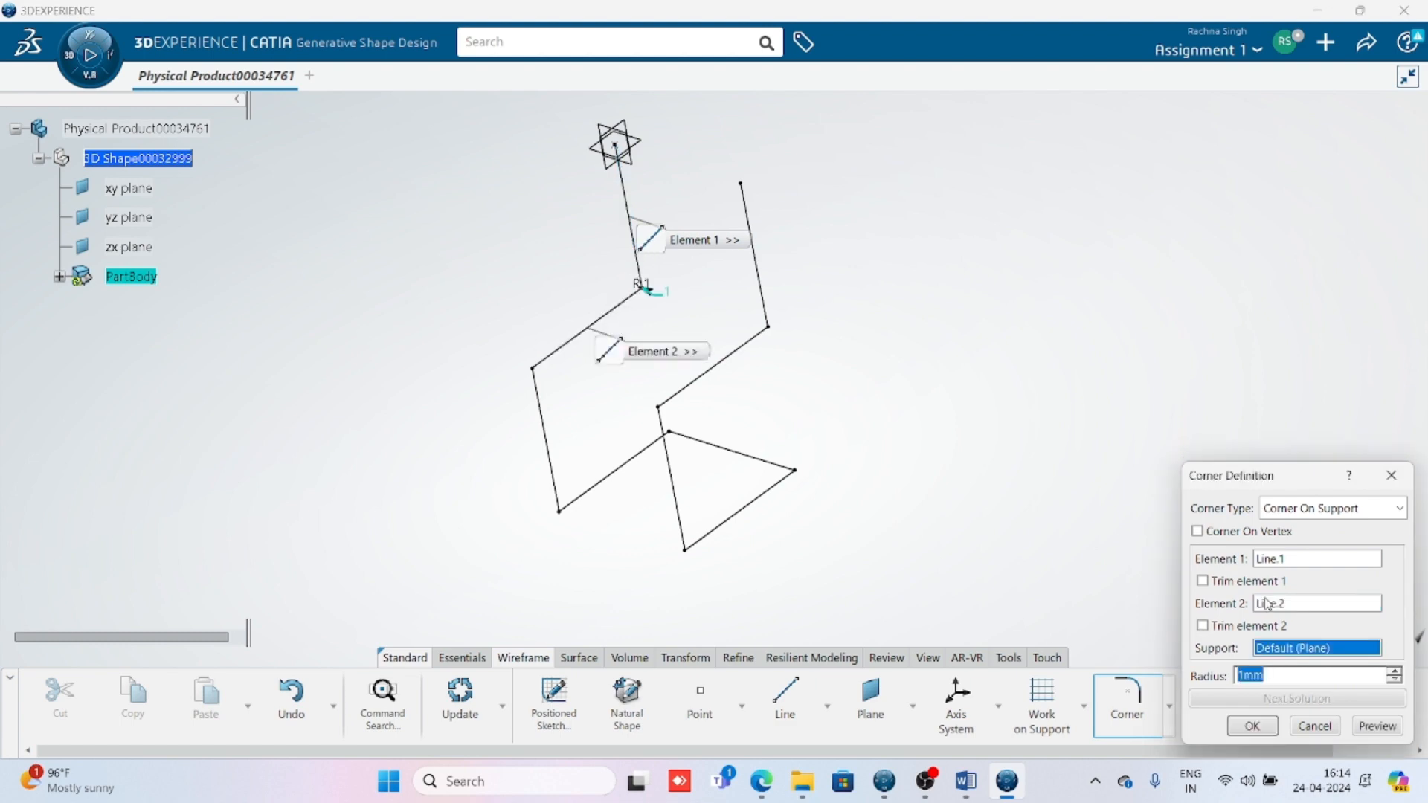
text(1)
click(1323, 564)
middle_drag(765, 545, 792, 466)
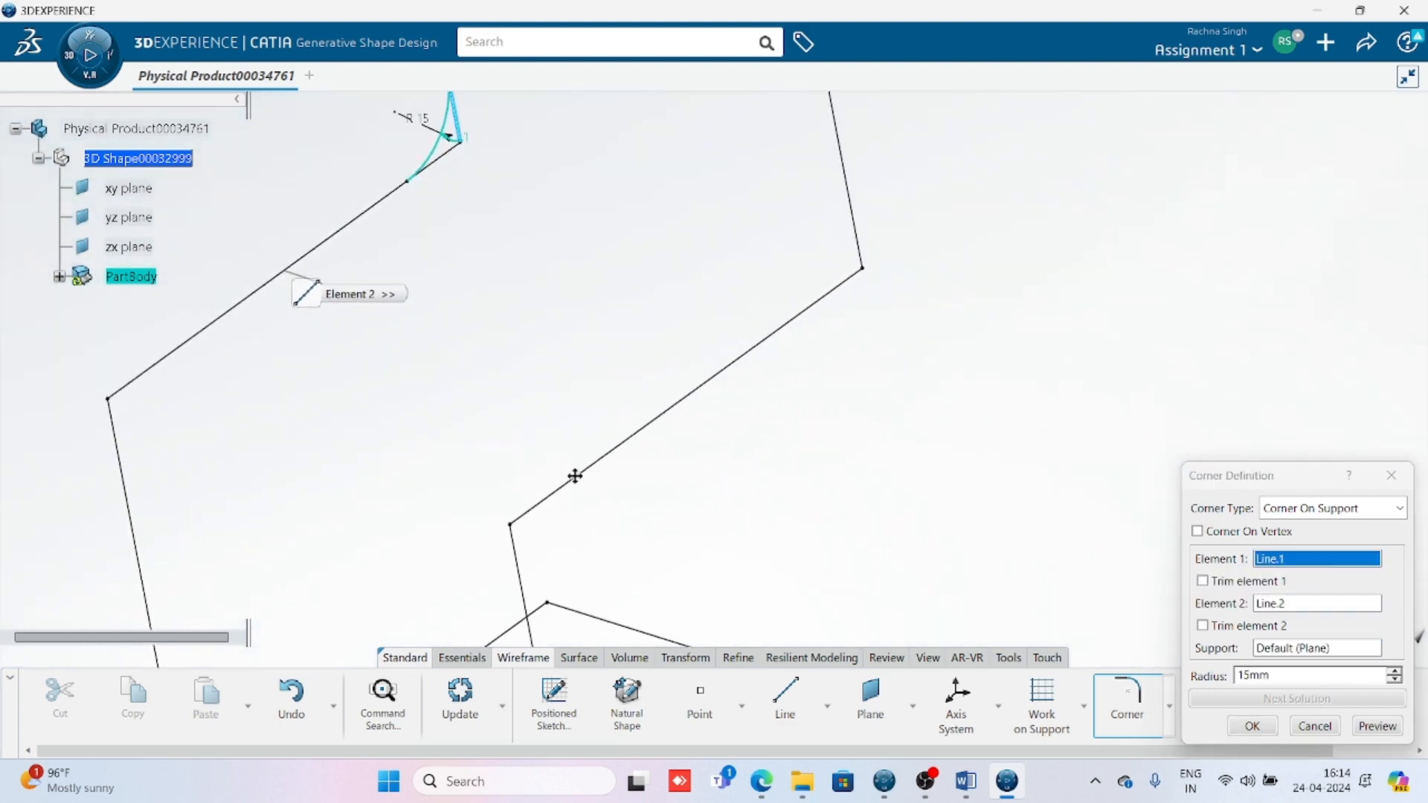
middle_drag(565, 471, 693, 641)
middle_drag(595, 476, 704, 605)
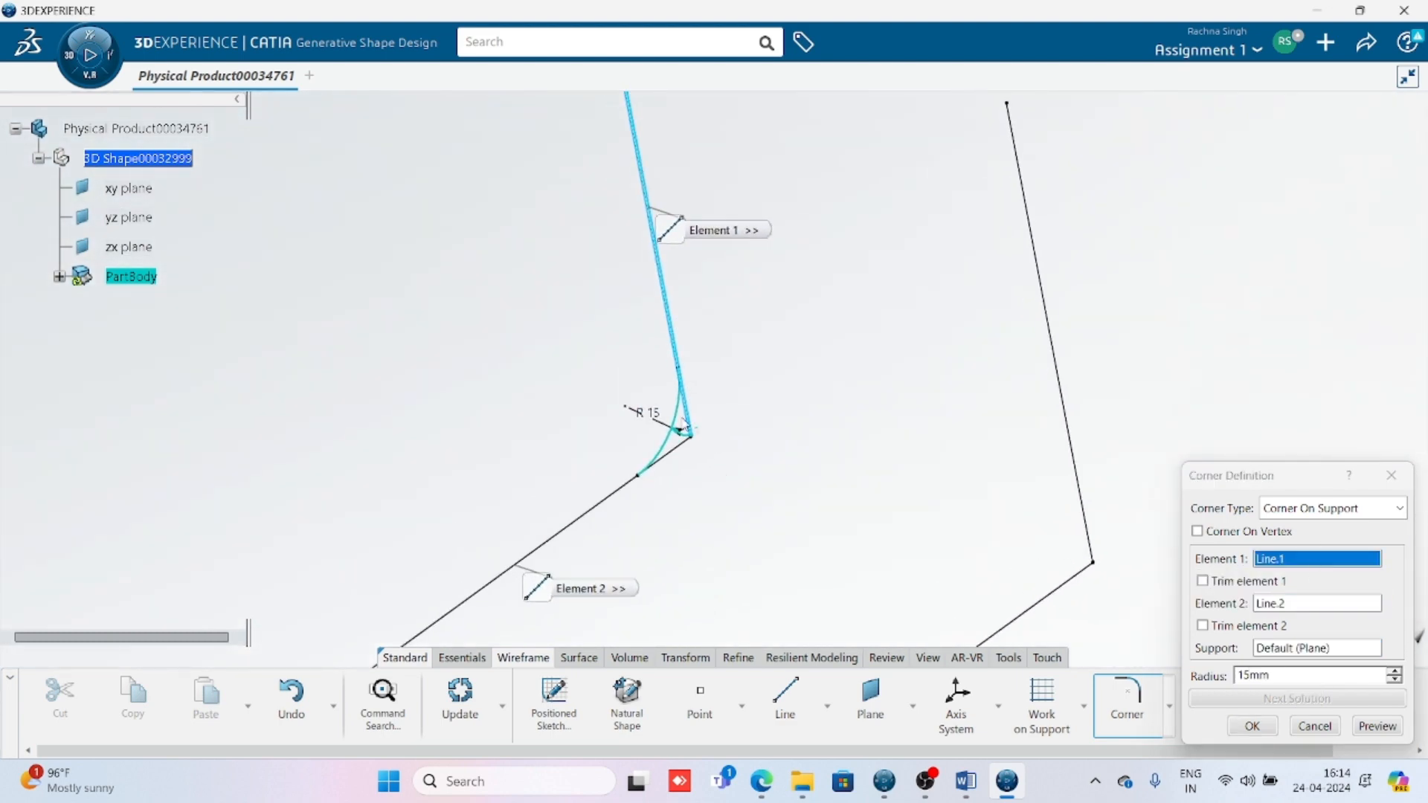
middle_drag(584, 479, 623, 405)
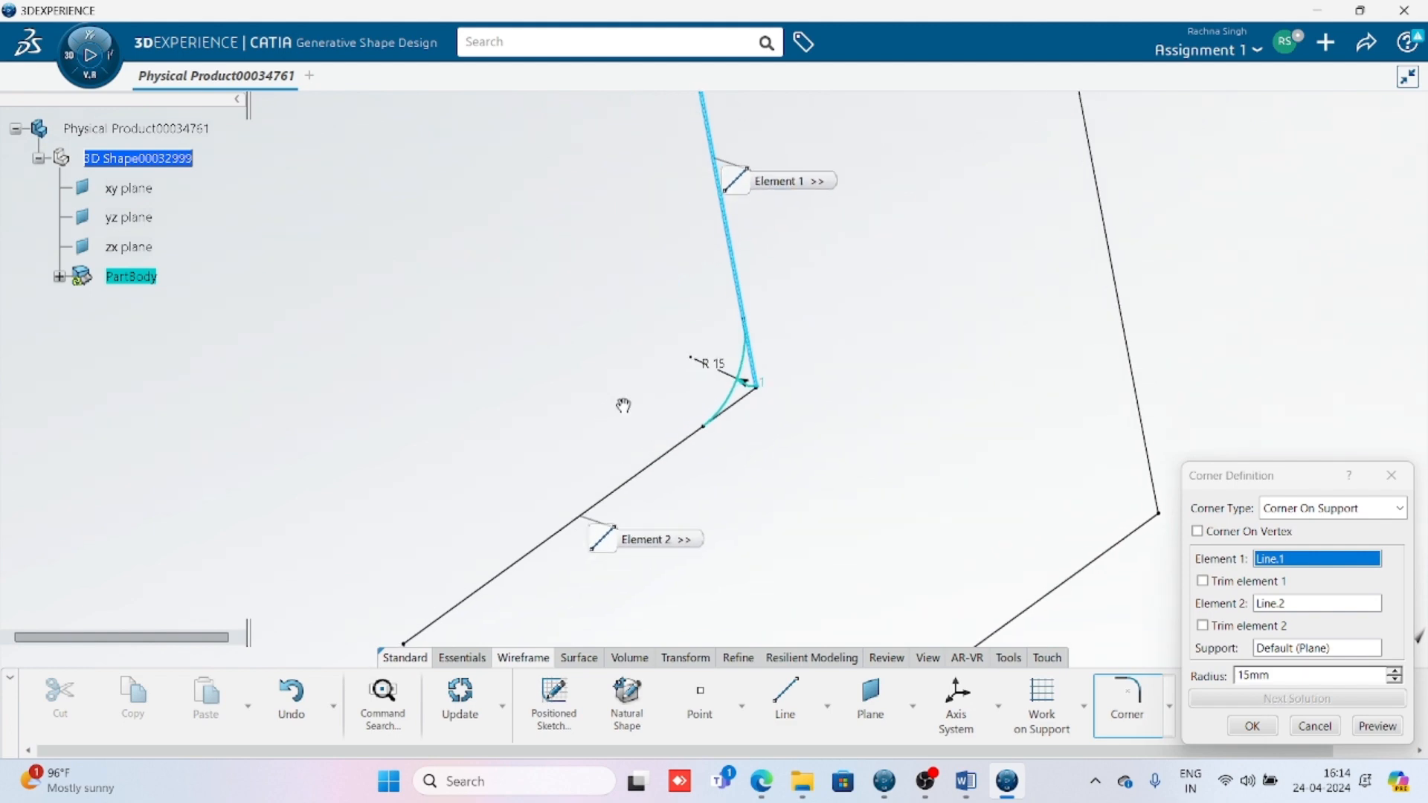
click(1256, 726)
Step: Undo the 15 mm corner at the path's first bend and leave the Corner command
click(734, 370)
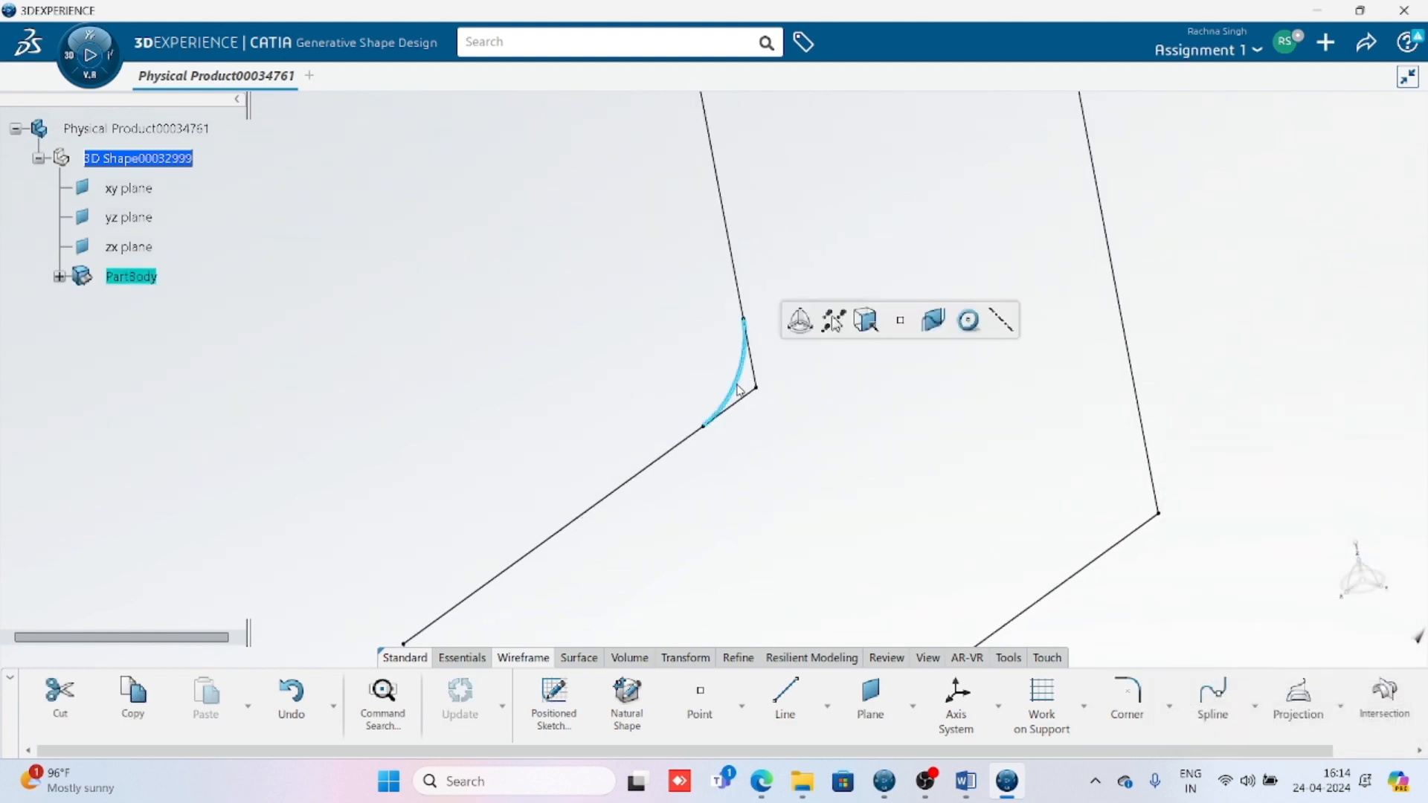
click(737, 281)
click(699, 430)
click(795, 508)
key(ctrl+z)
key(ctrl+z)
key(ctrl+z)
key(ctrl+z)
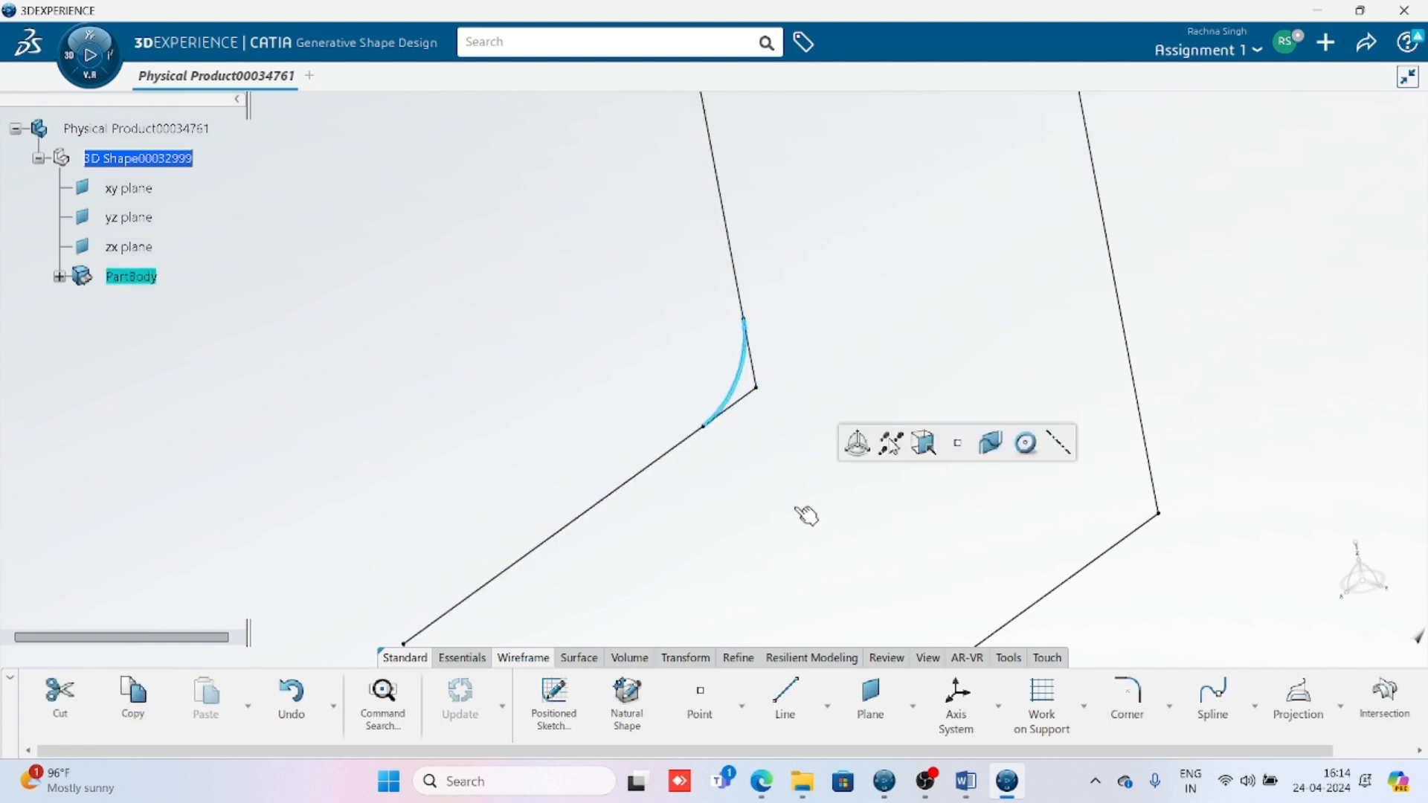
key(ctrl+z)
middle_drag(795, 507, 679, 472)
click(1115, 690)
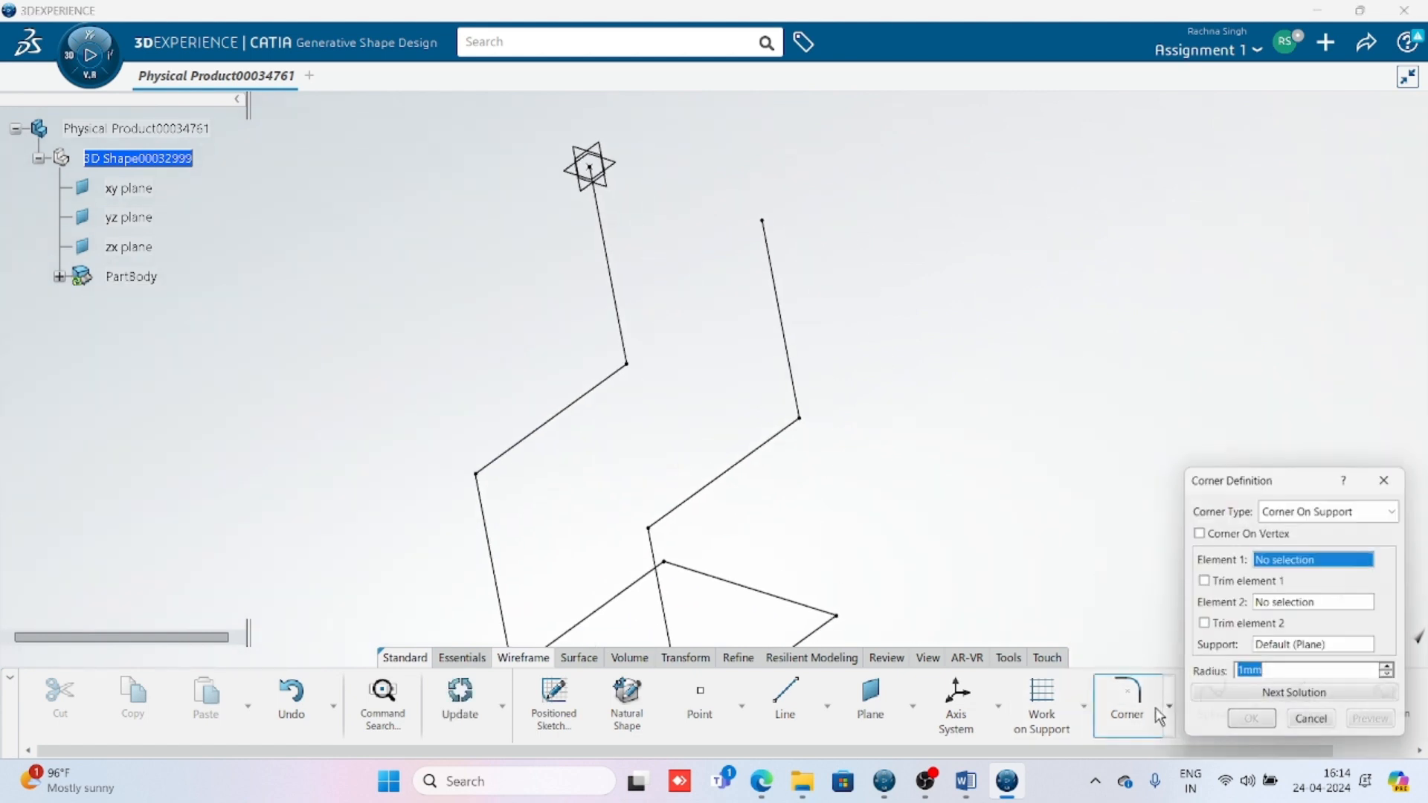
click(1314, 725)
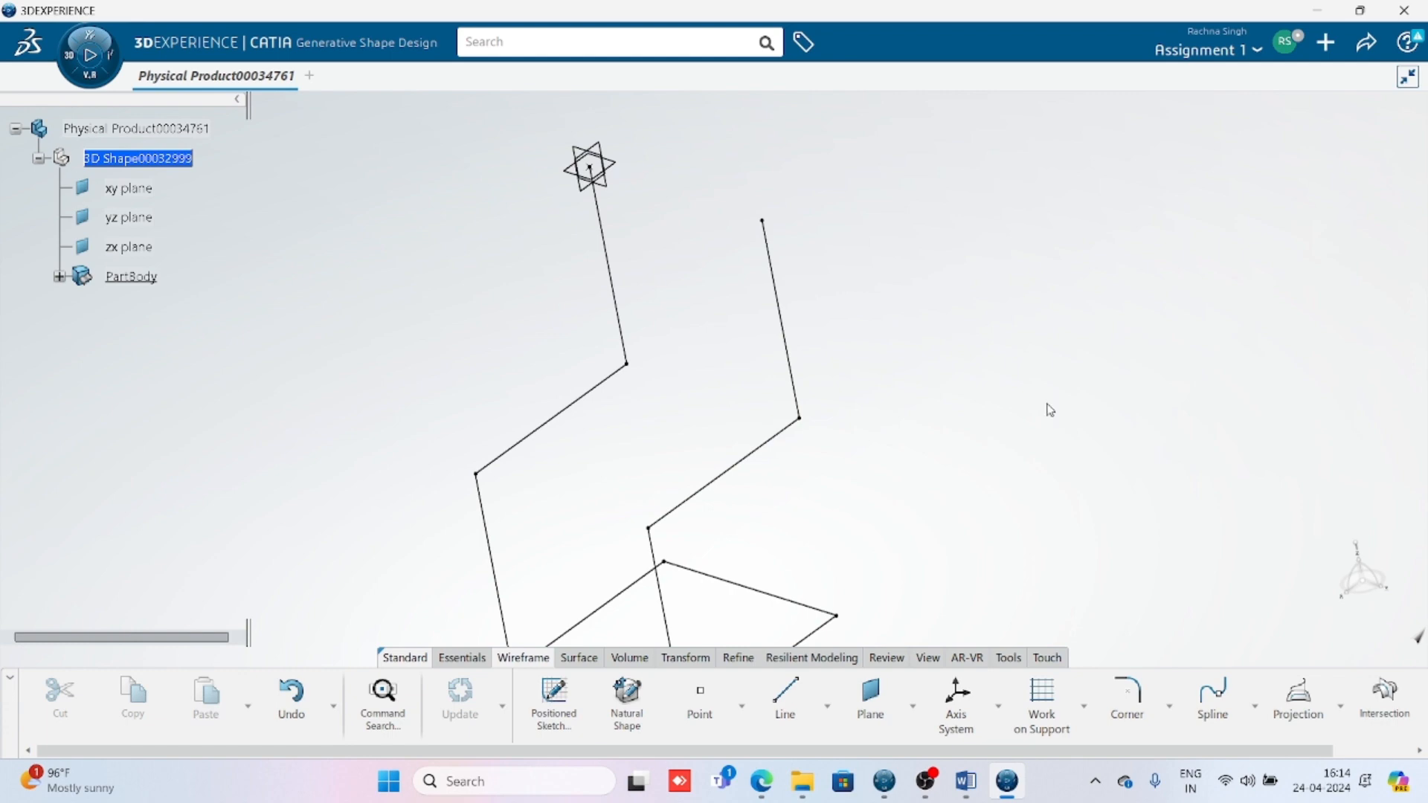
Step: Add a 15 mm corner between Line.1 and Line.2 at the first bend, leaving both elements untrimmed
click(1127, 695)
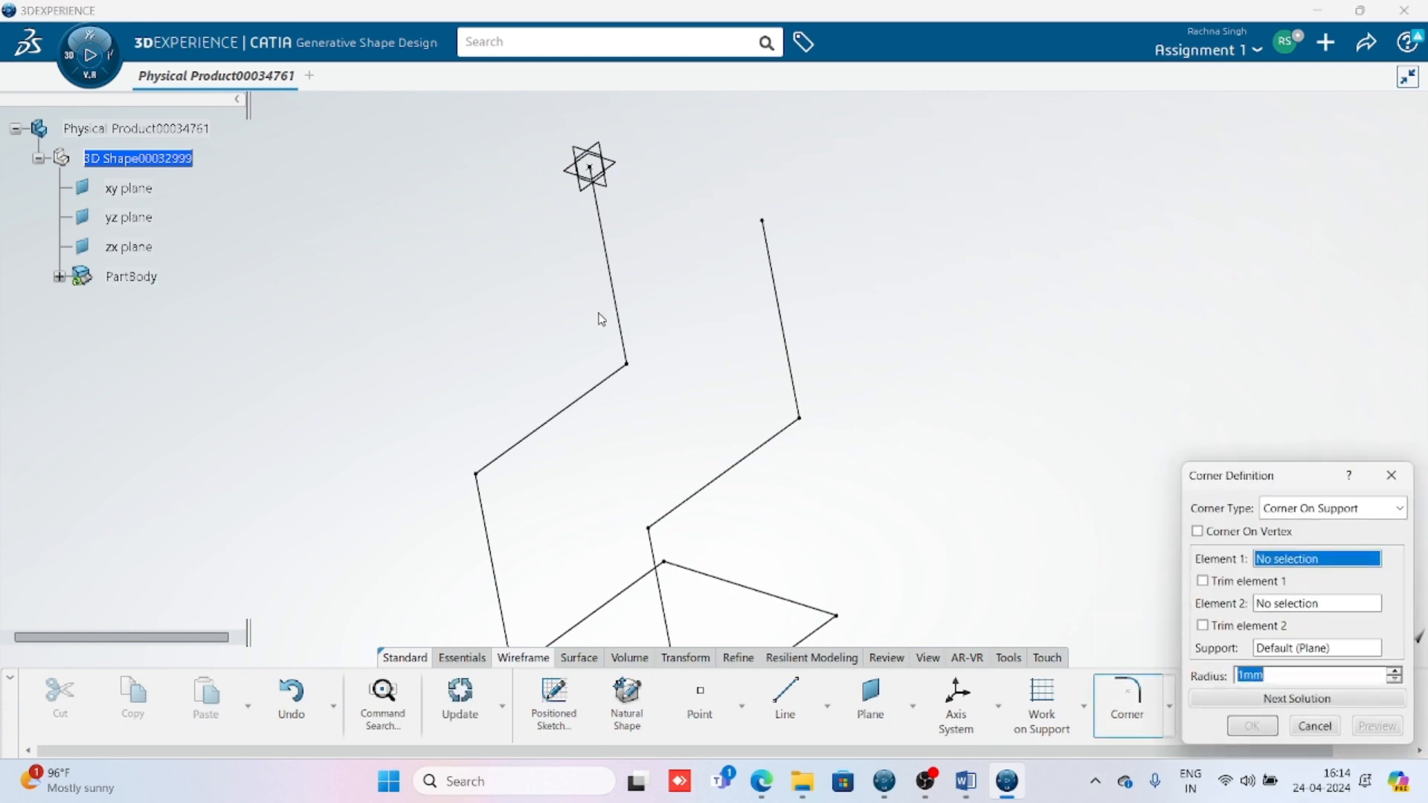
click(623, 343)
click(607, 379)
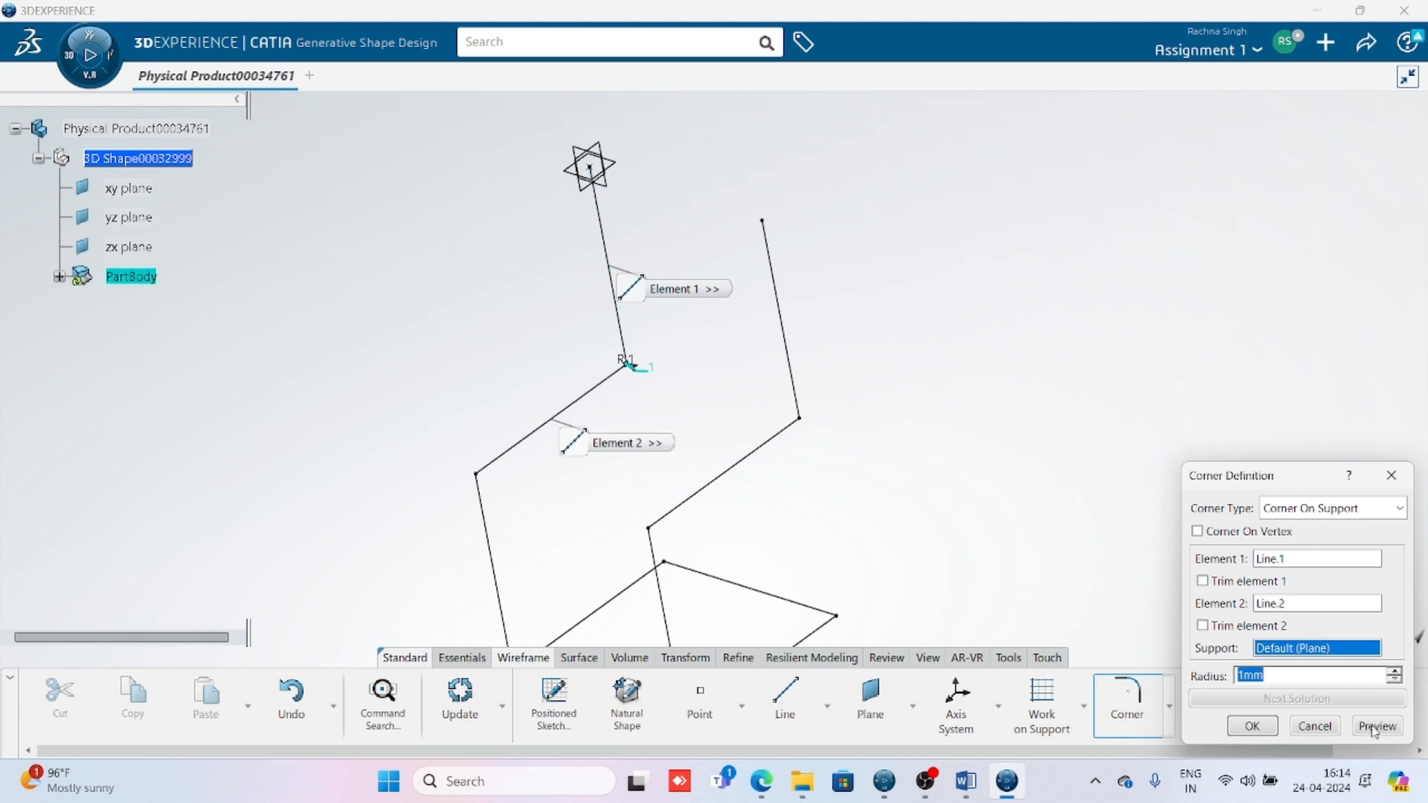
text(15)
key(Return)
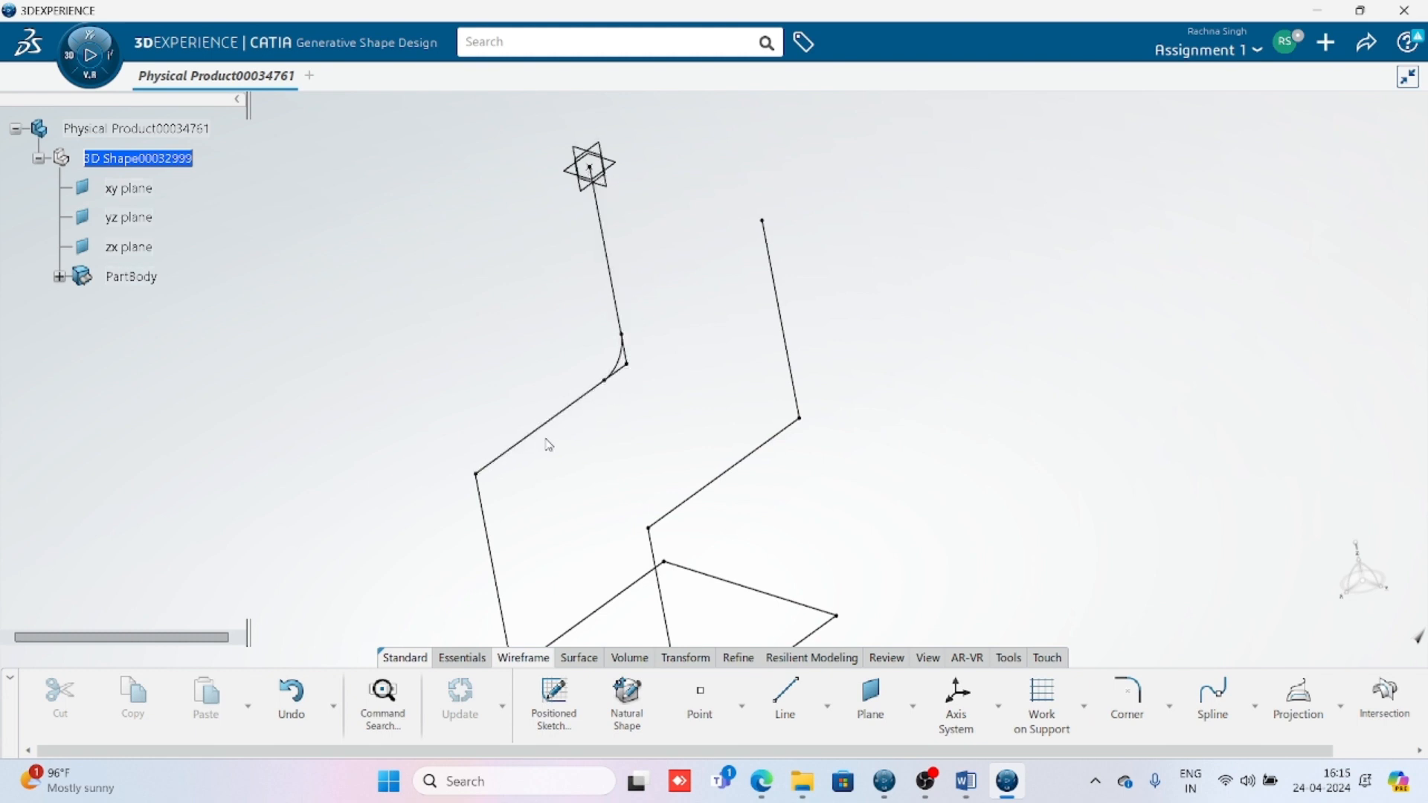
Step: Define a 15 mm corner between Line.9, the path's final vertical line, and the adjoining Line.8, and preview it
click(1126, 698)
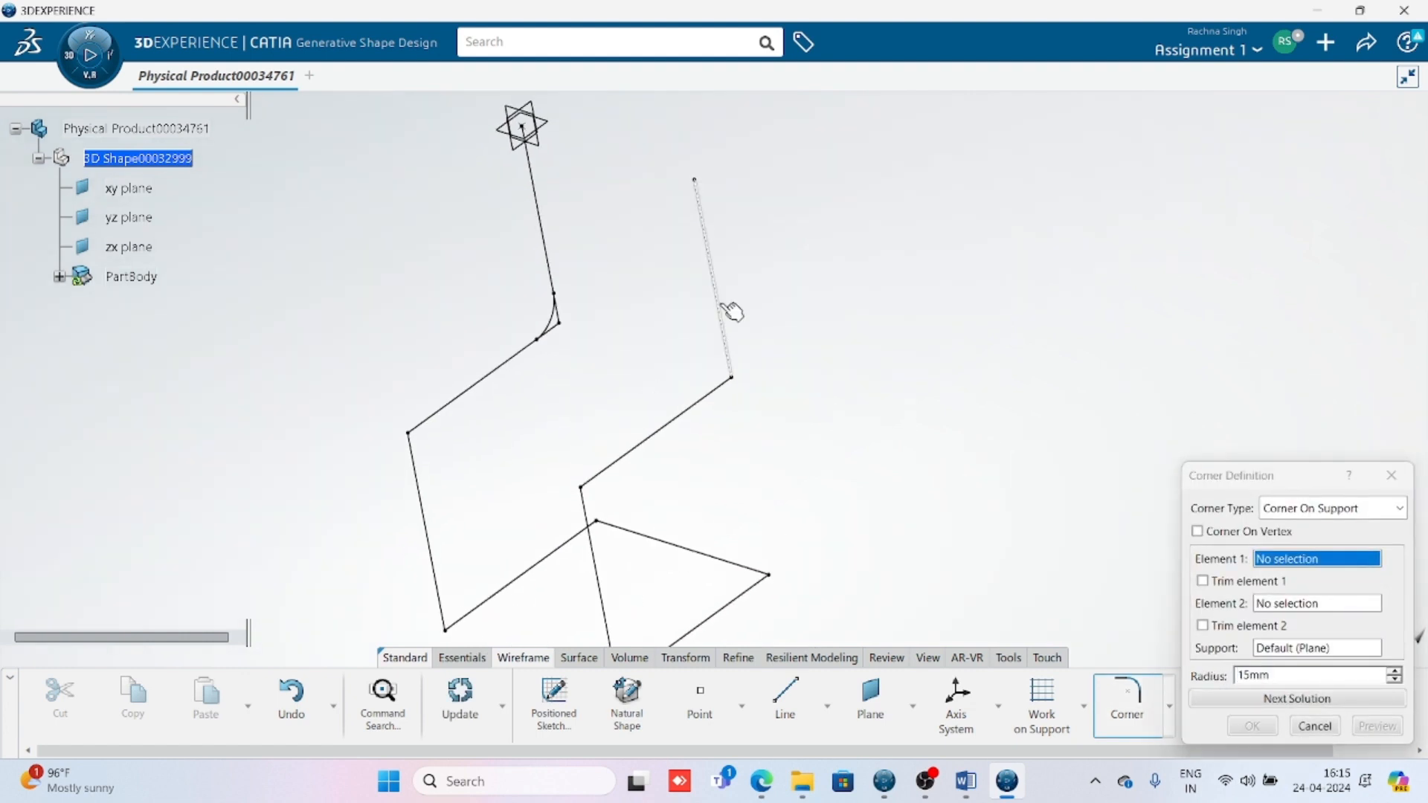
click(725, 301)
click(712, 392)
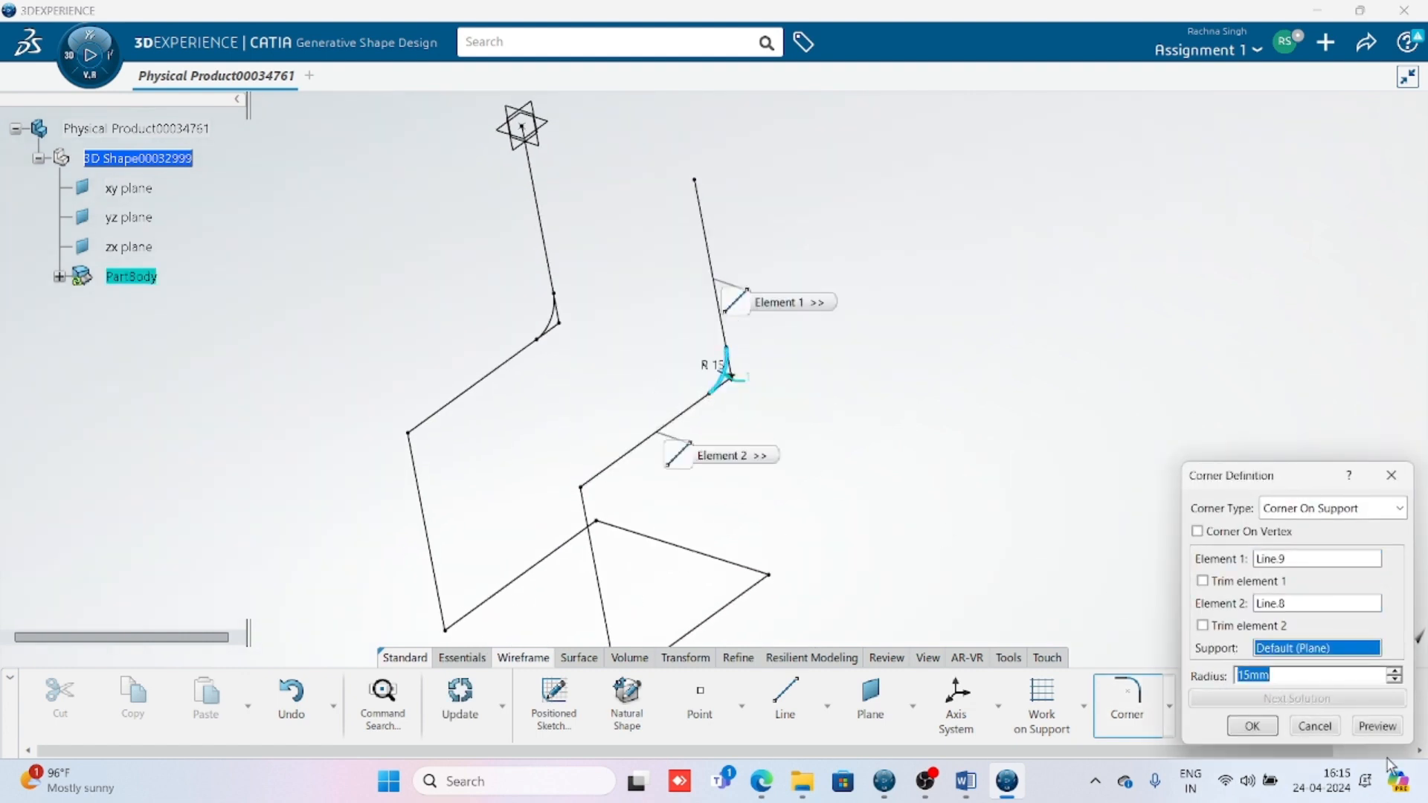
click(1382, 732)
scroll(895, 469, up, 5)
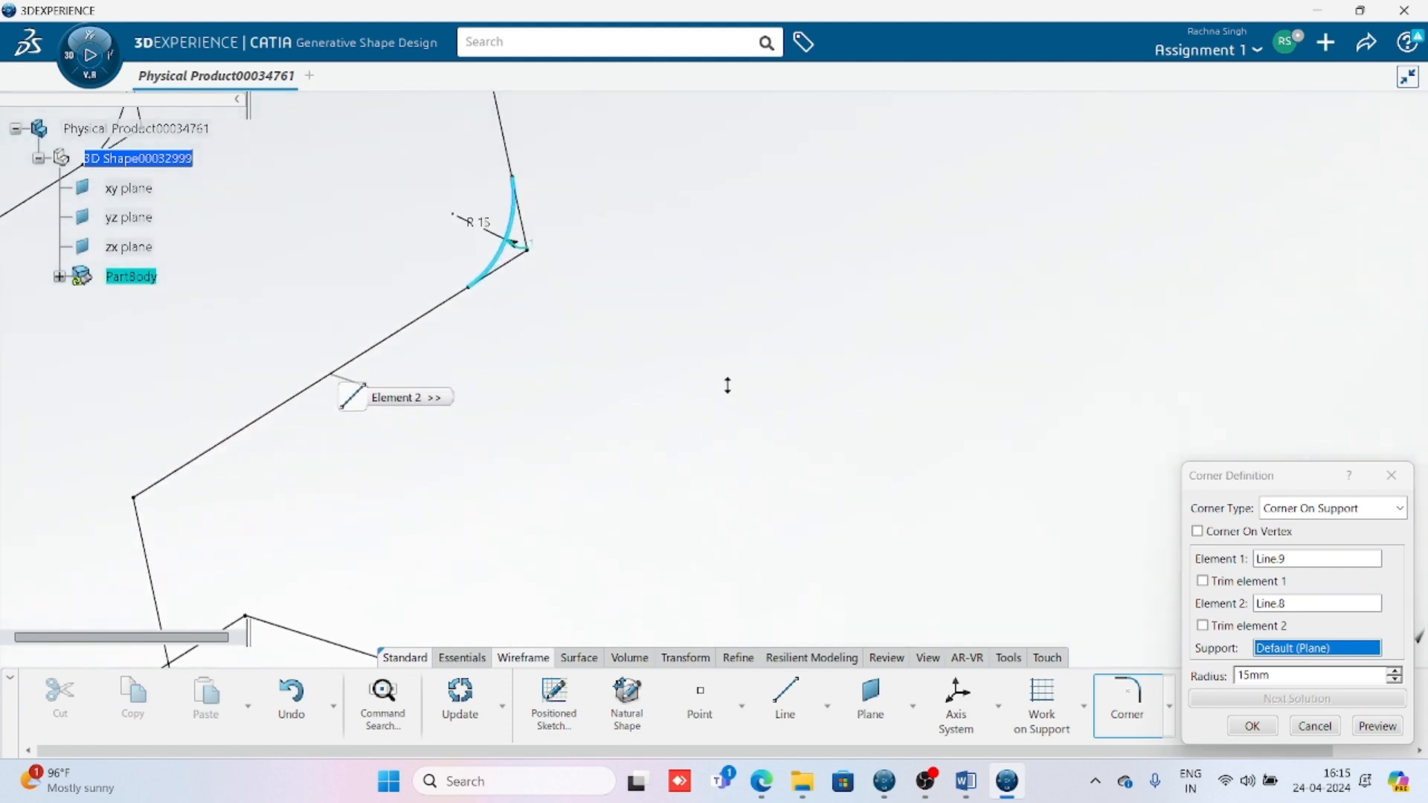
Step: Enable trimming of both elements for the Line.9 and Line.8 corner, preview the trims and create it
click(1203, 583)
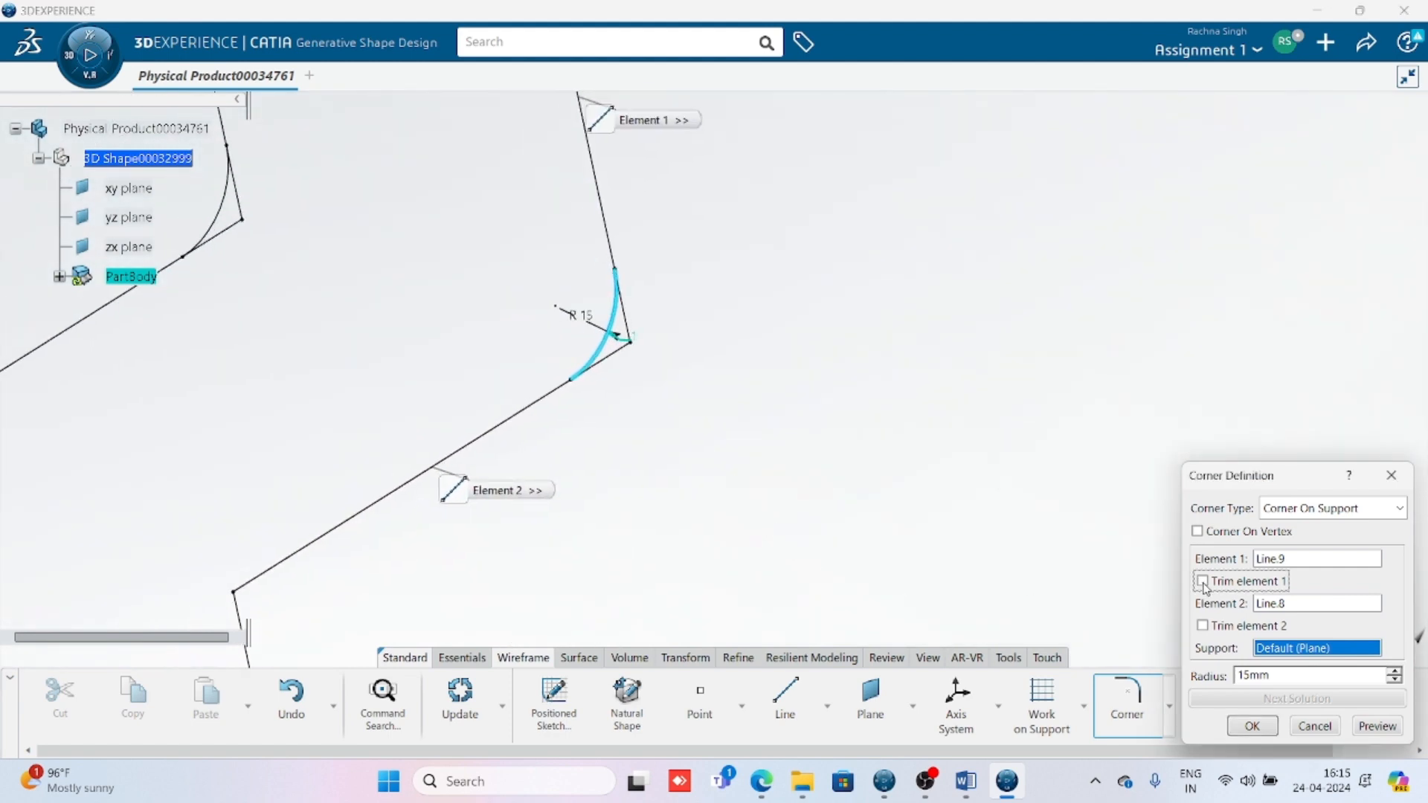
click(1377, 725)
middle_drag(558, 120, 575, 247)
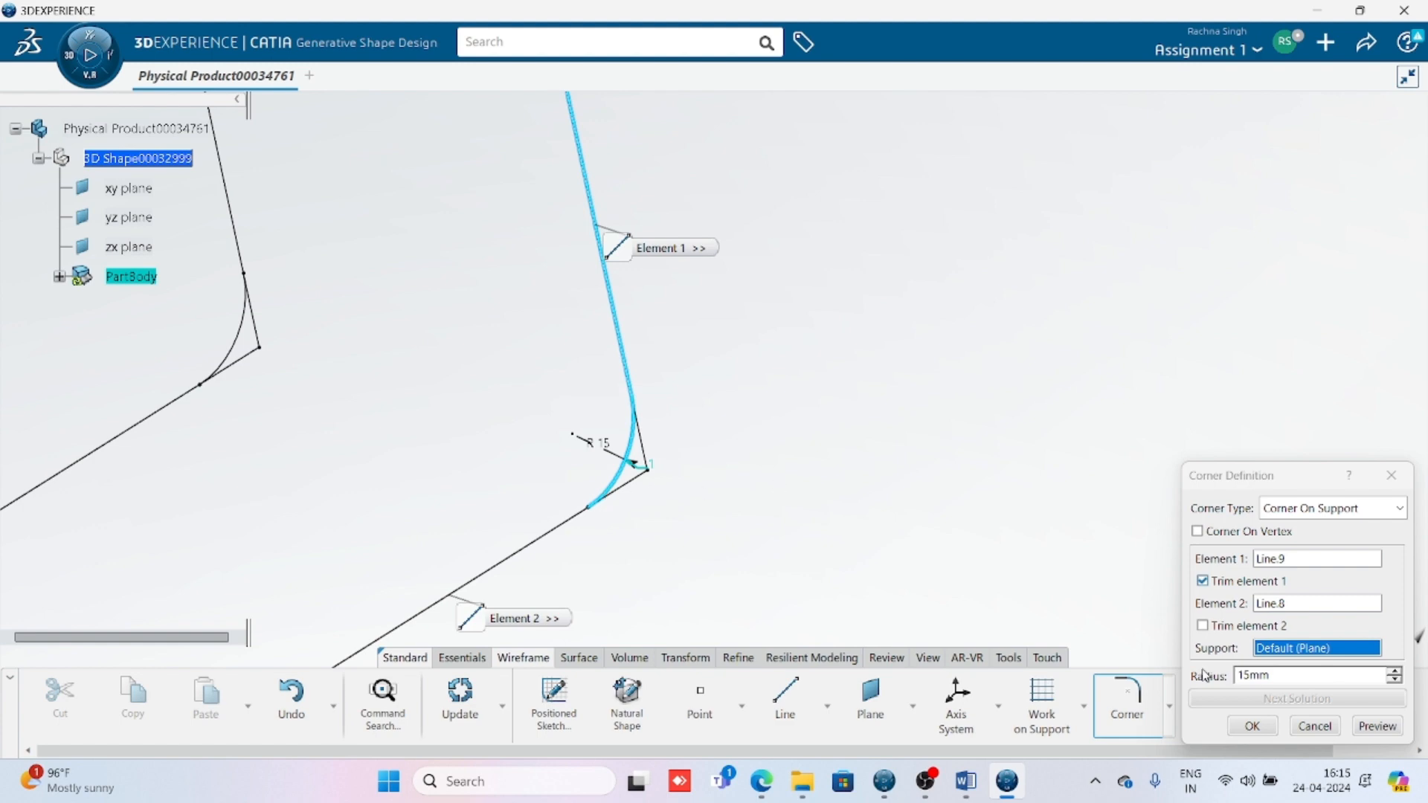
middle_drag(595, 338, 621, 301)
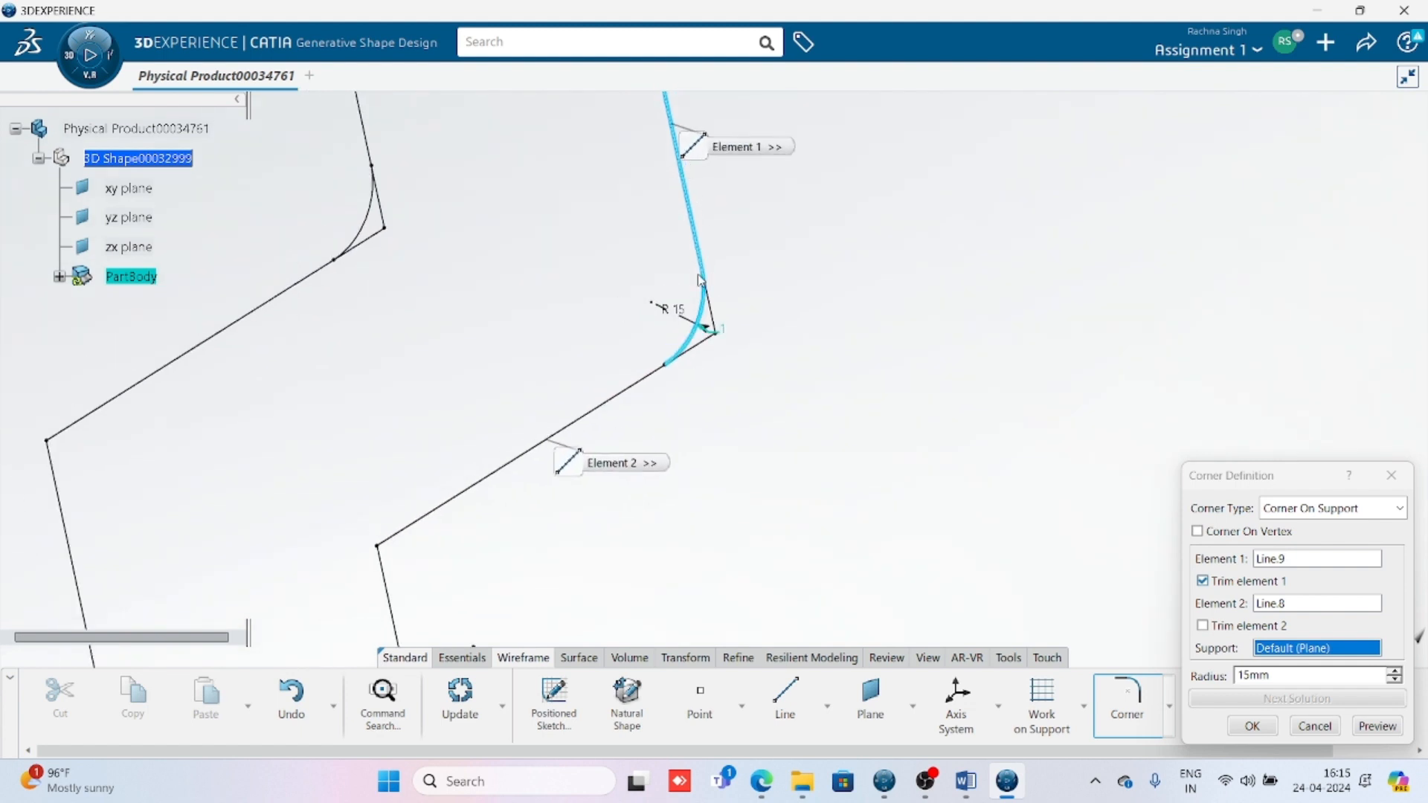
click(1202, 625)
click(1374, 726)
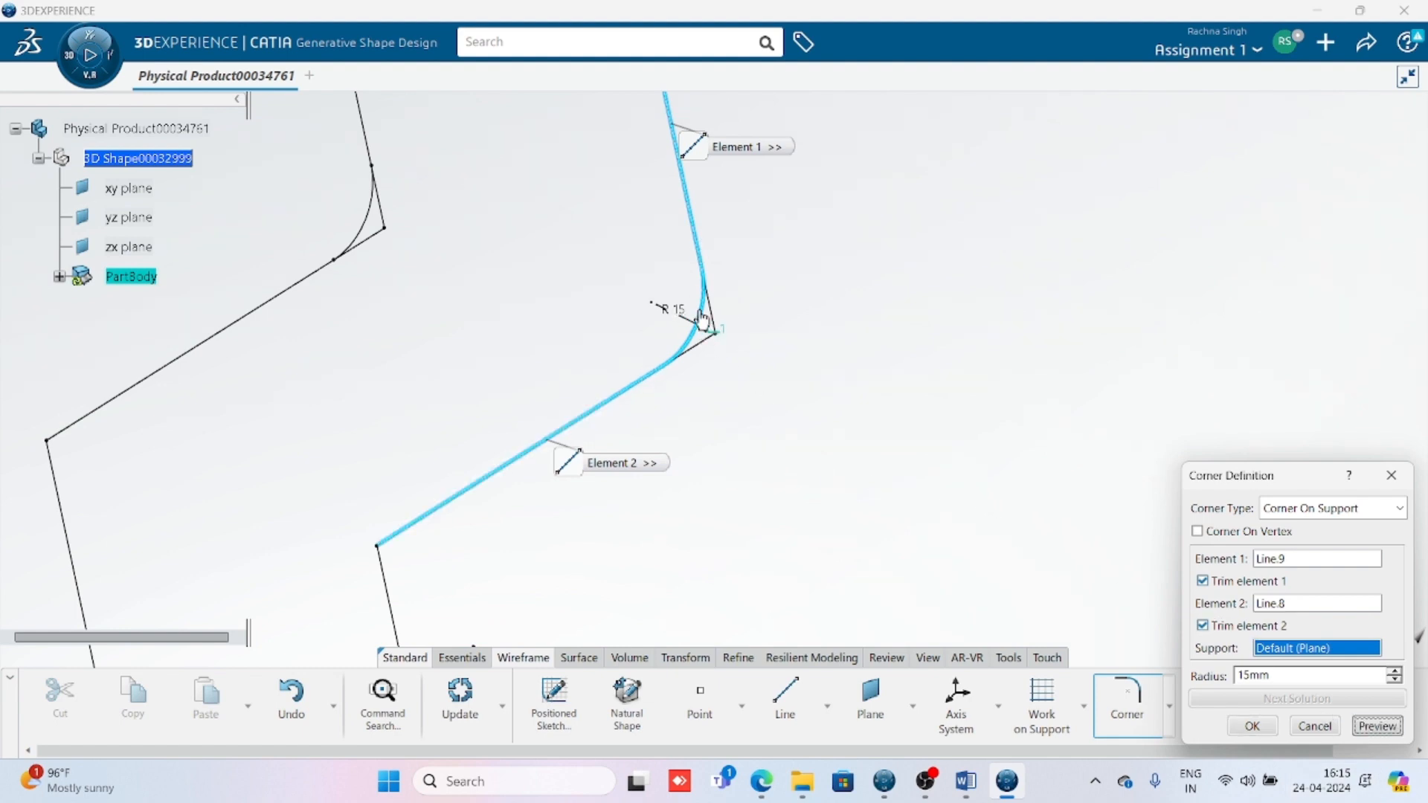
click(1252, 727)
Step: Add a 15 mm trimmed corner between the newly rounded curve and the third vertical line below it
middle_drag(779, 461, 833, 465)
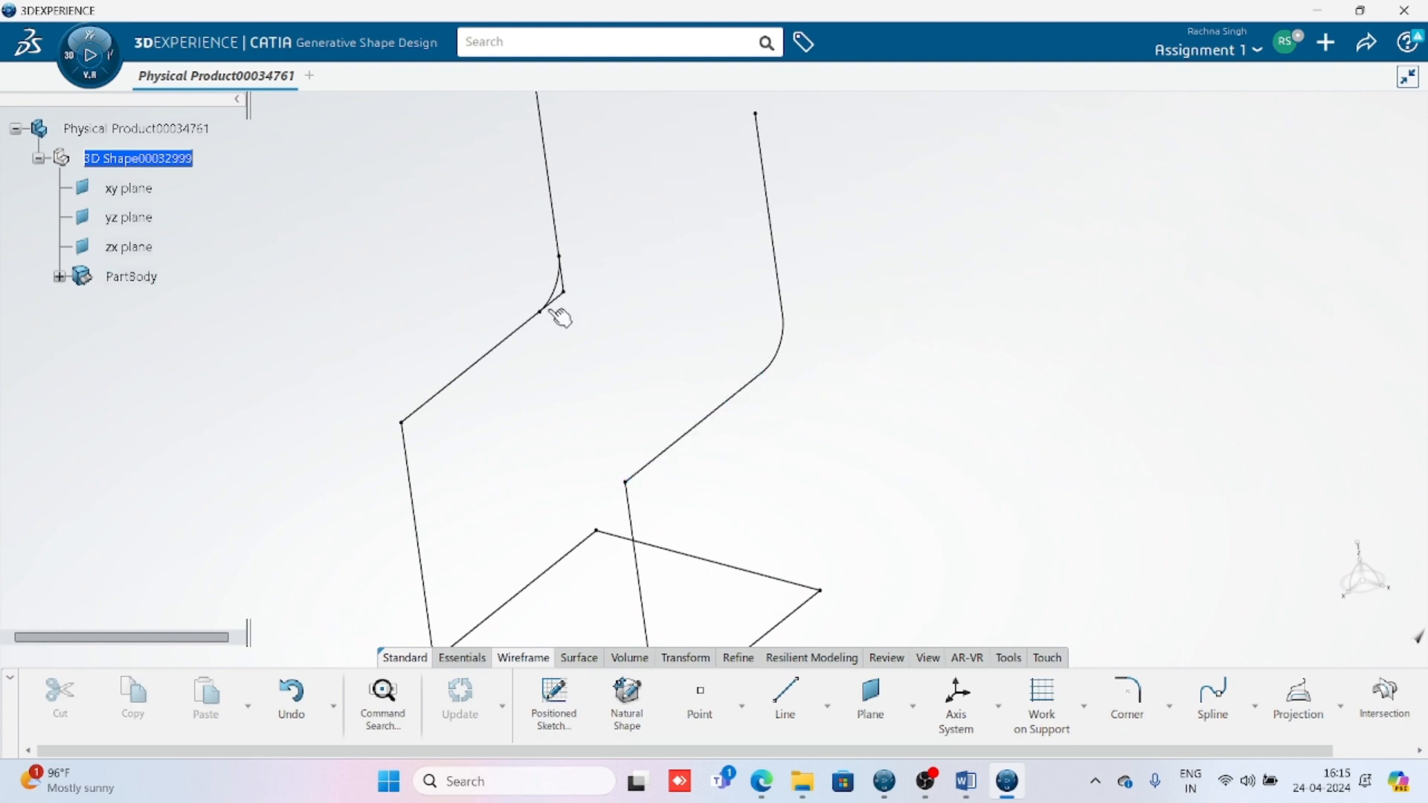
click(560, 287)
middle_drag(864, 471, 861, 407)
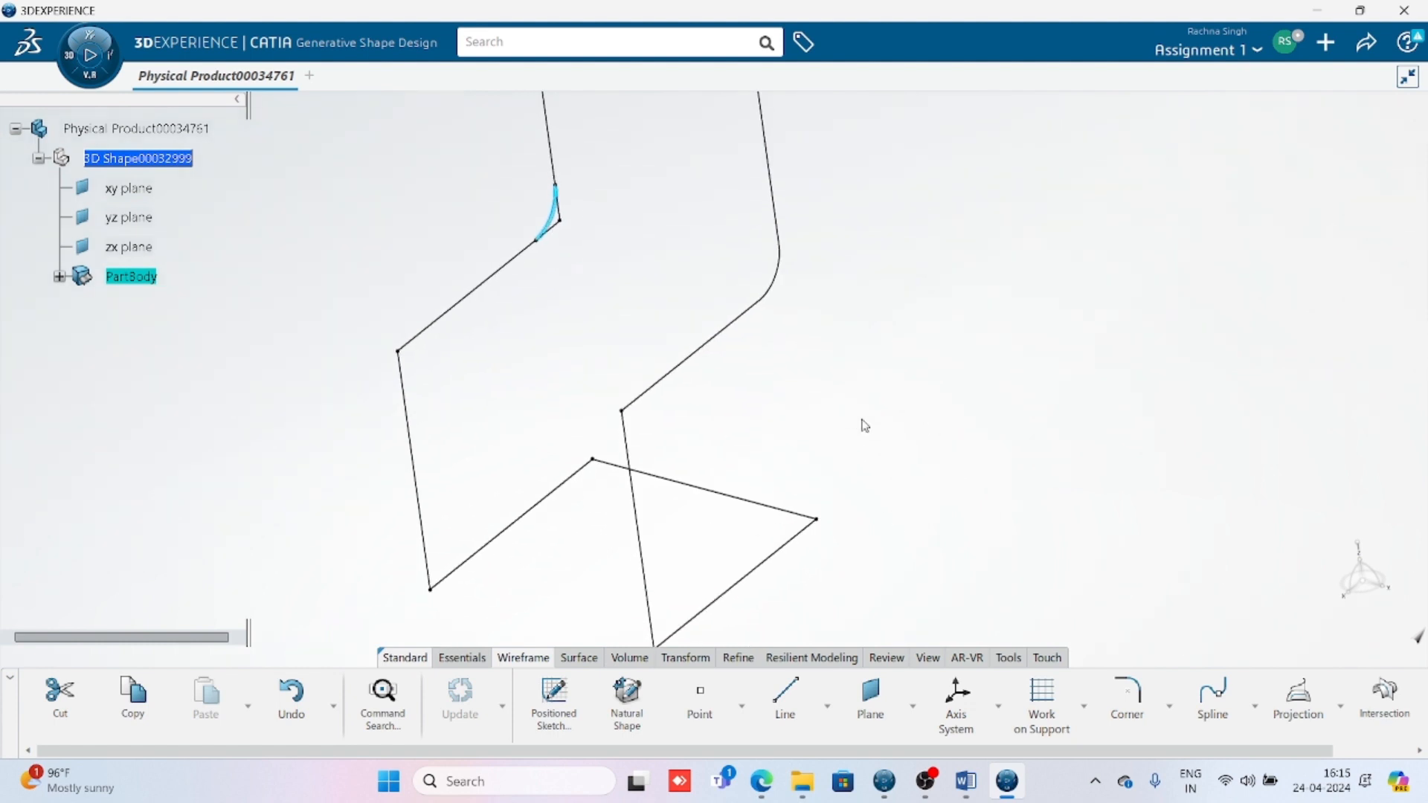
click(859, 409)
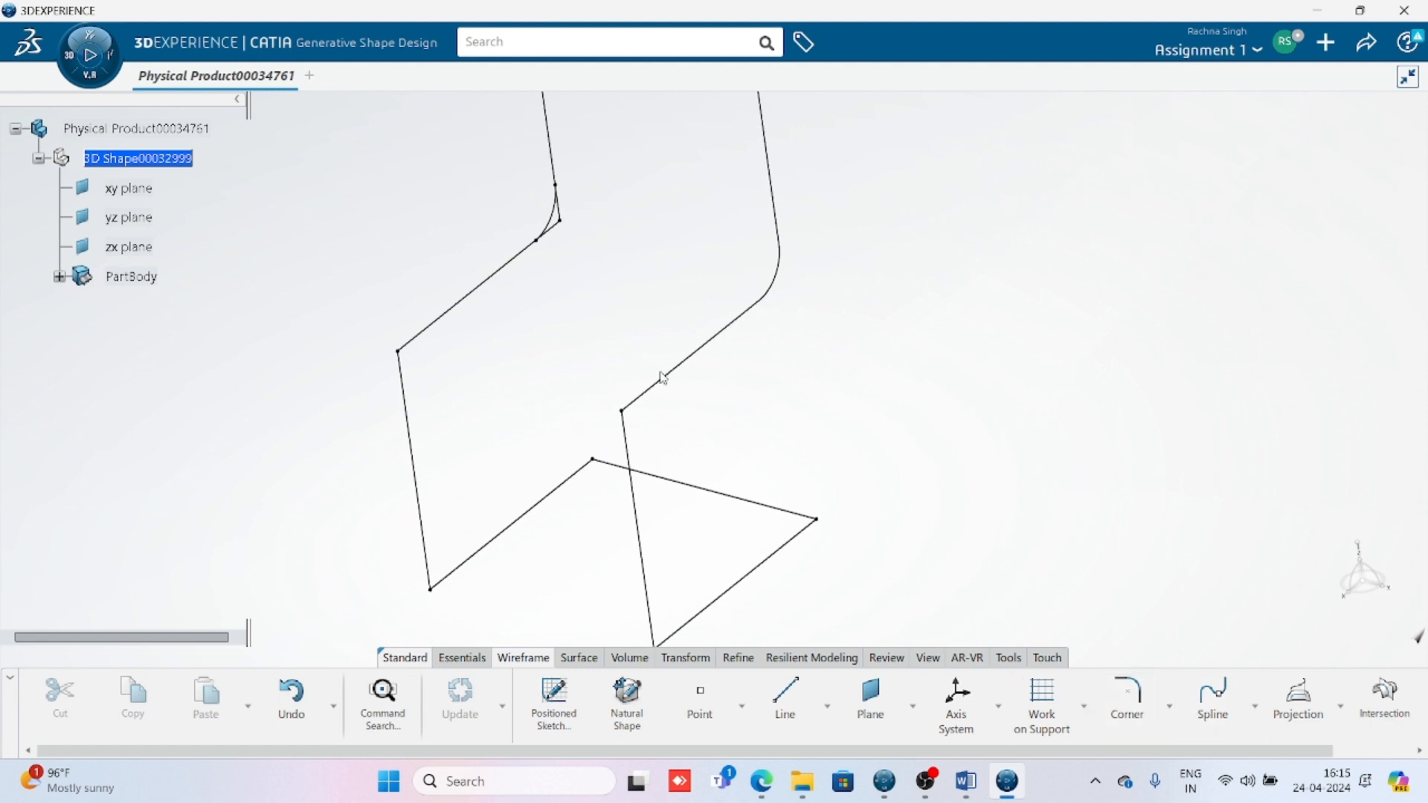
click(1127, 699)
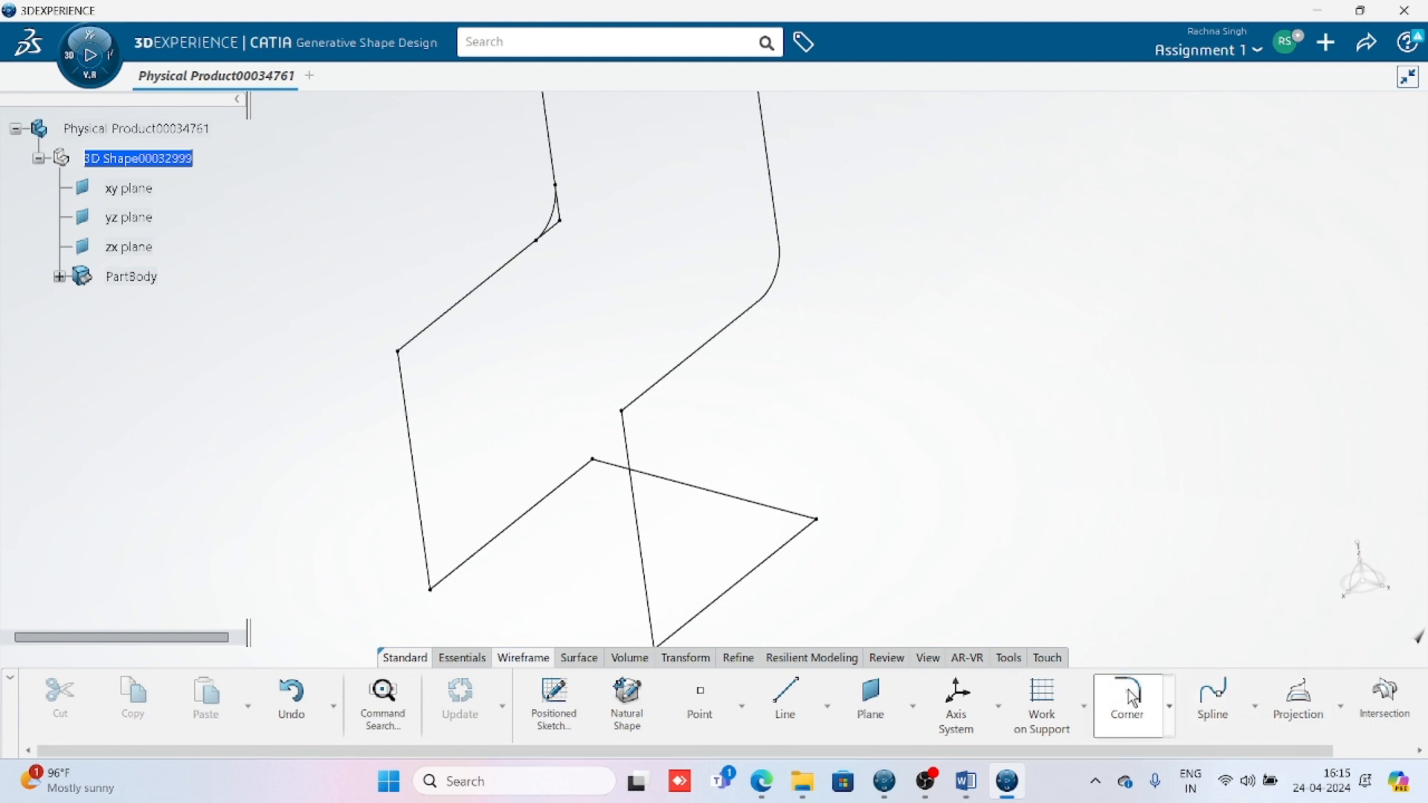
click(675, 372)
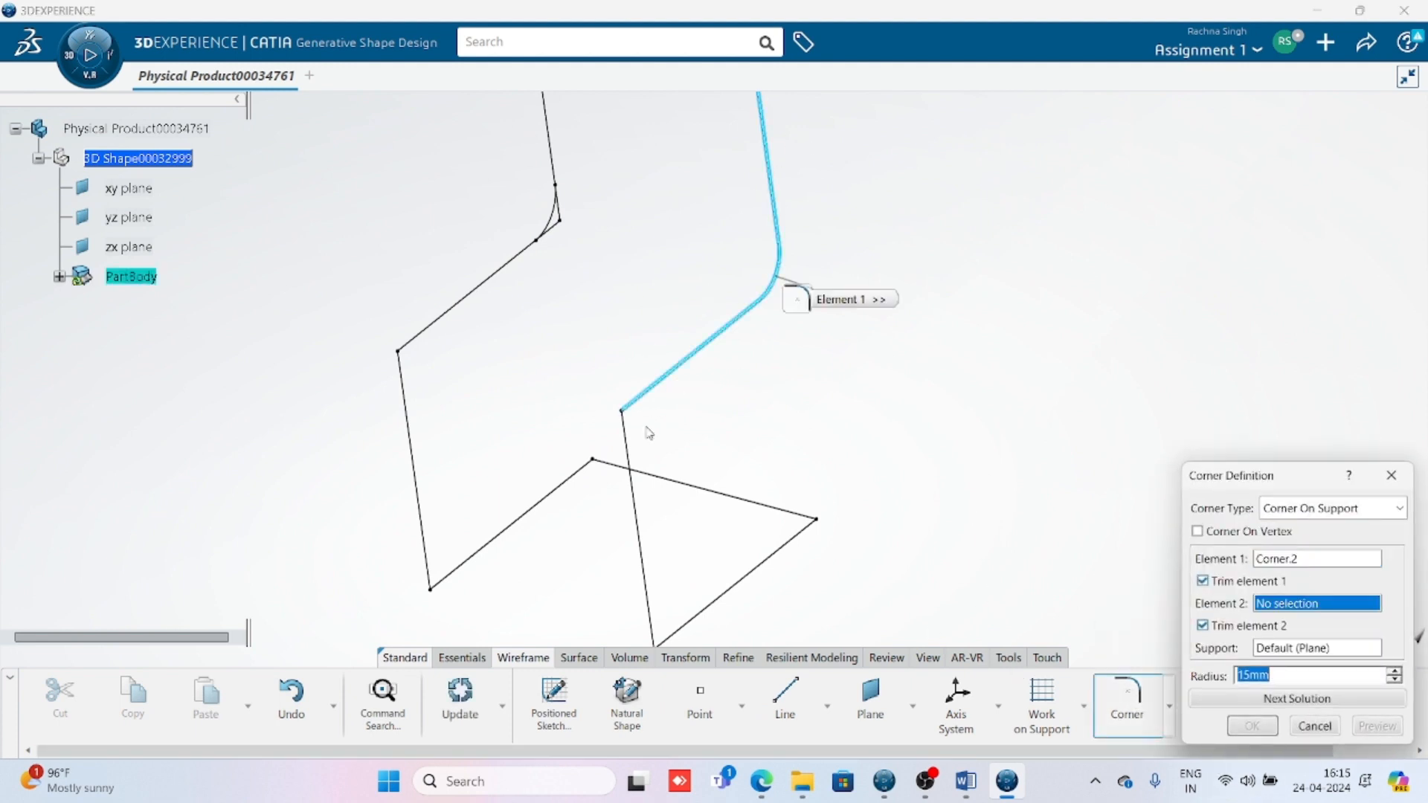
click(633, 481)
click(1251, 727)
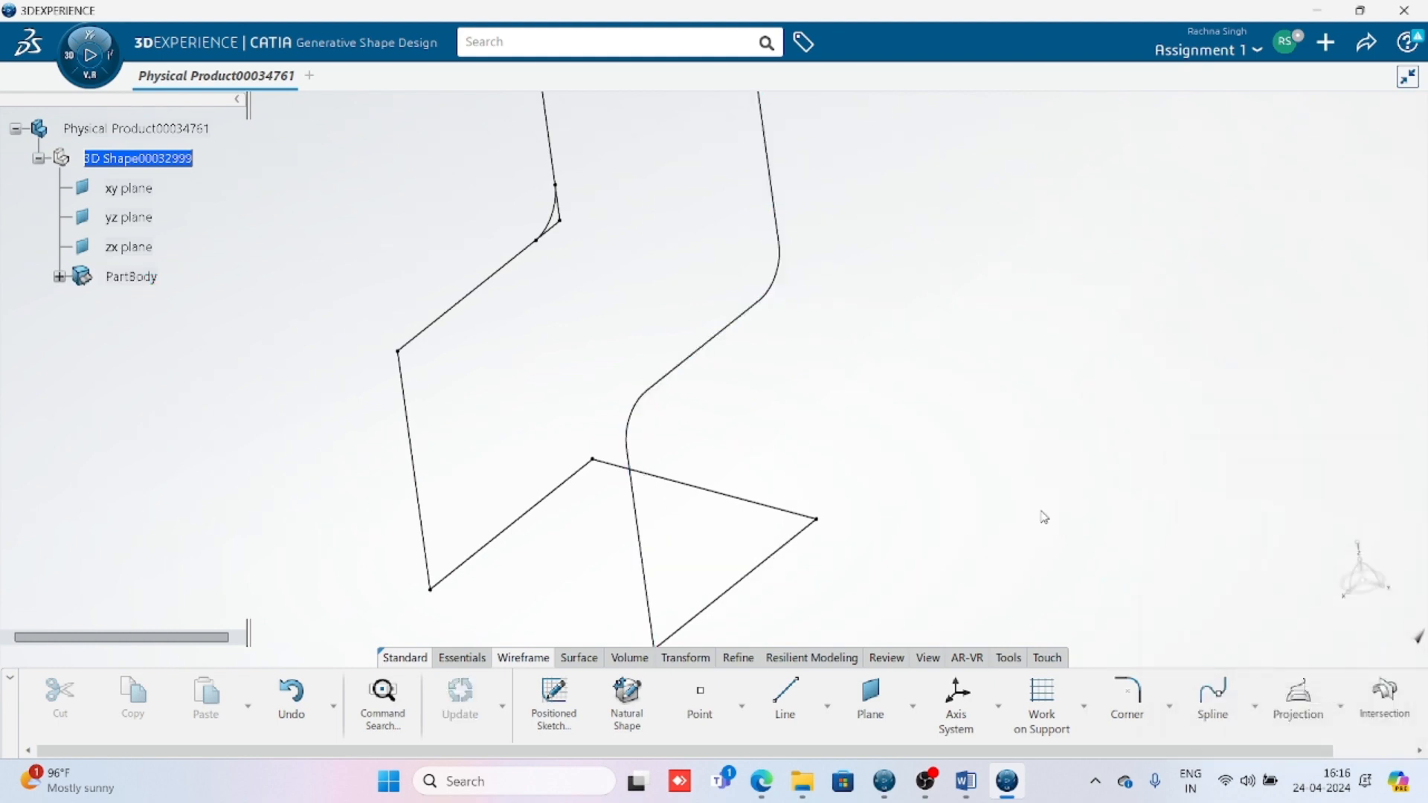
Step: Round the lower end of the third vertical line with a 15 mm trimmed corner between the rounded curve and Line.6
click(1133, 706)
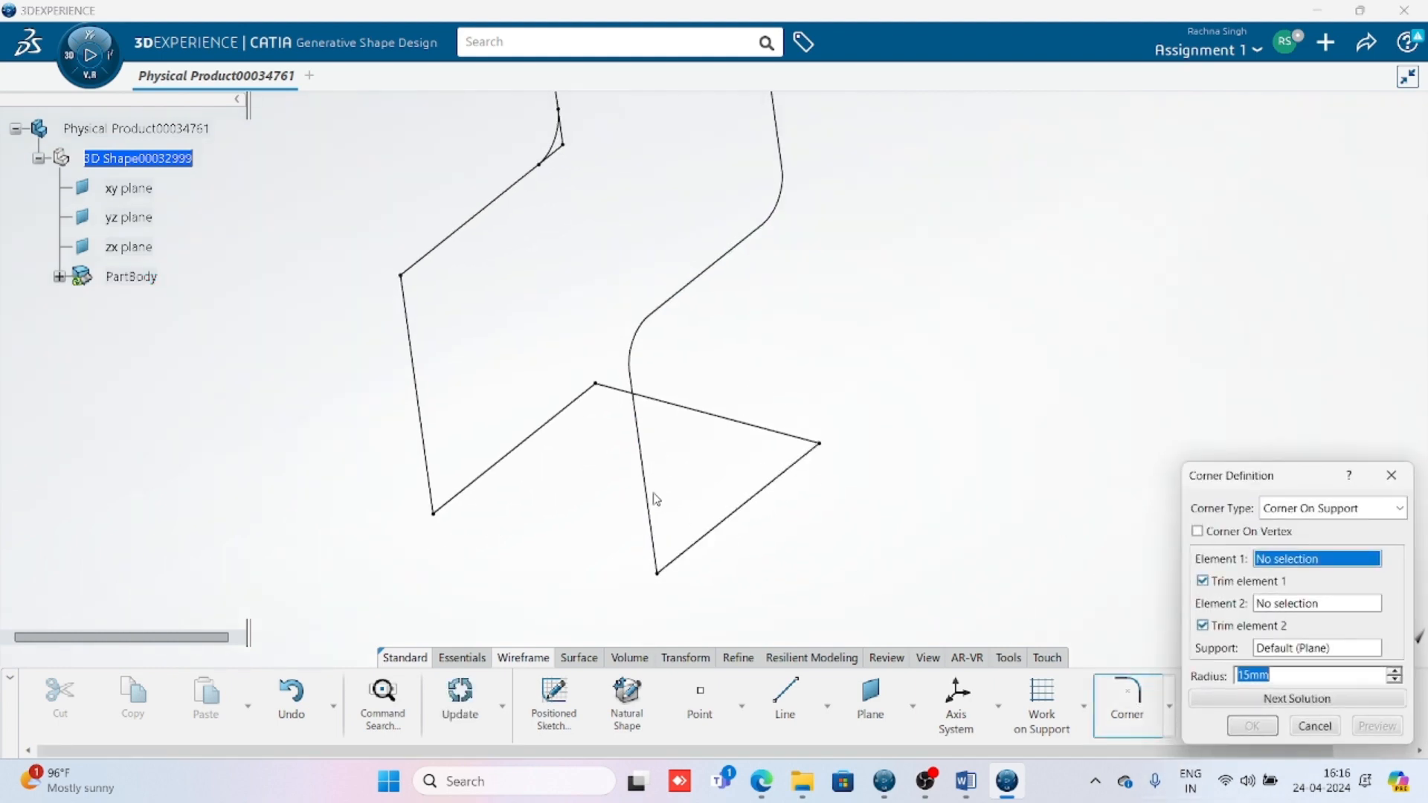
click(659, 524)
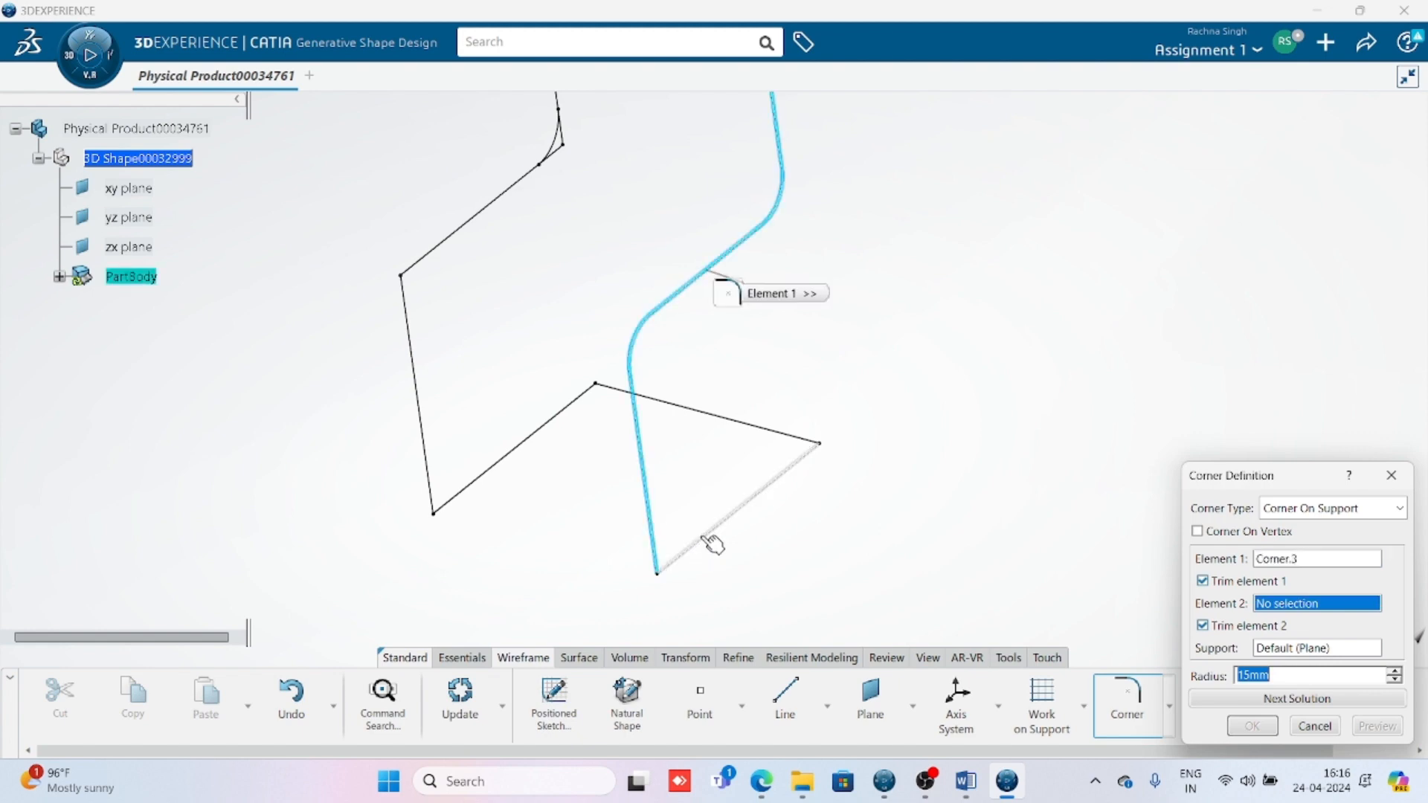
click(705, 536)
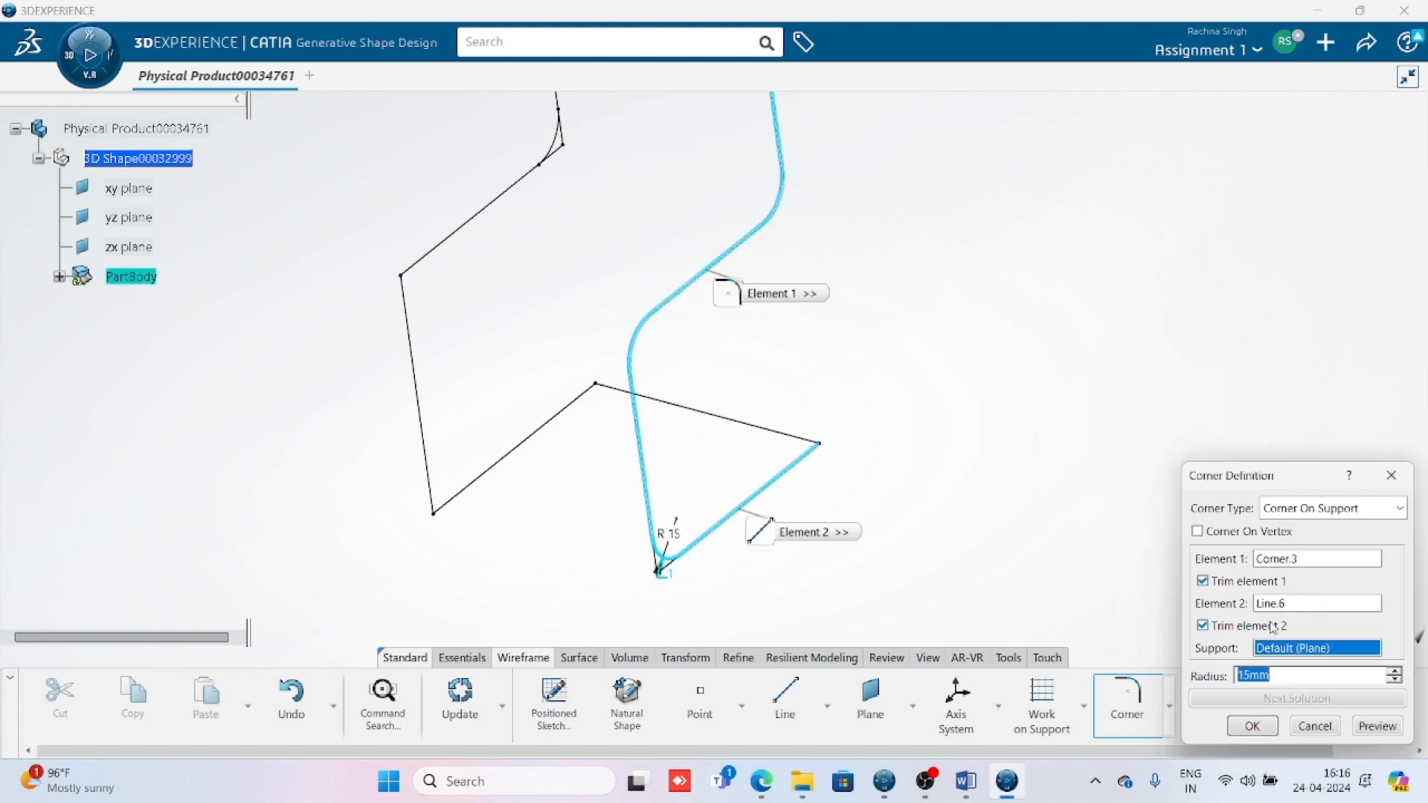
click(1252, 726)
Step: Join the rounded curve to Line.5 with a 15 mm corner, trimming both elements
click(1132, 706)
click(810, 450)
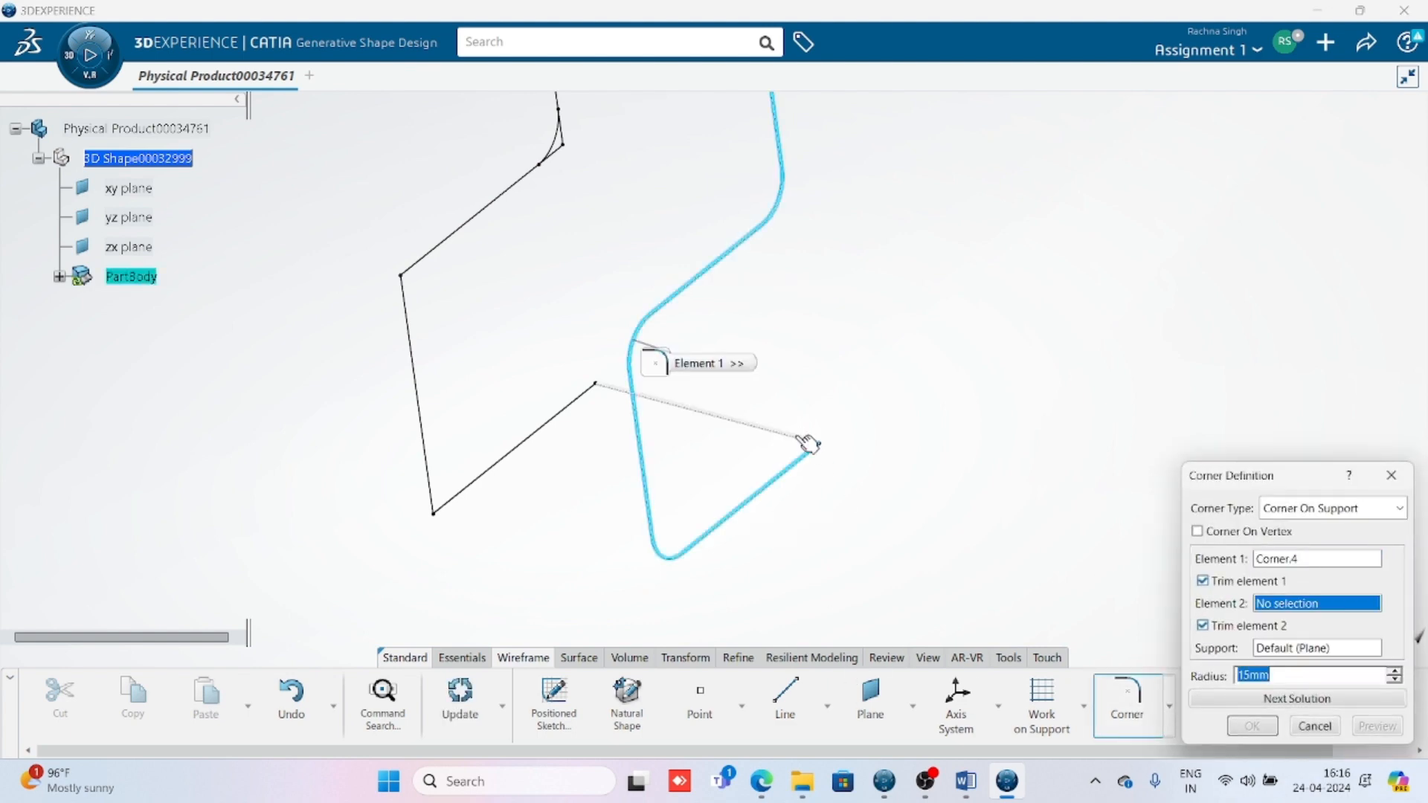
click(806, 443)
click(1382, 726)
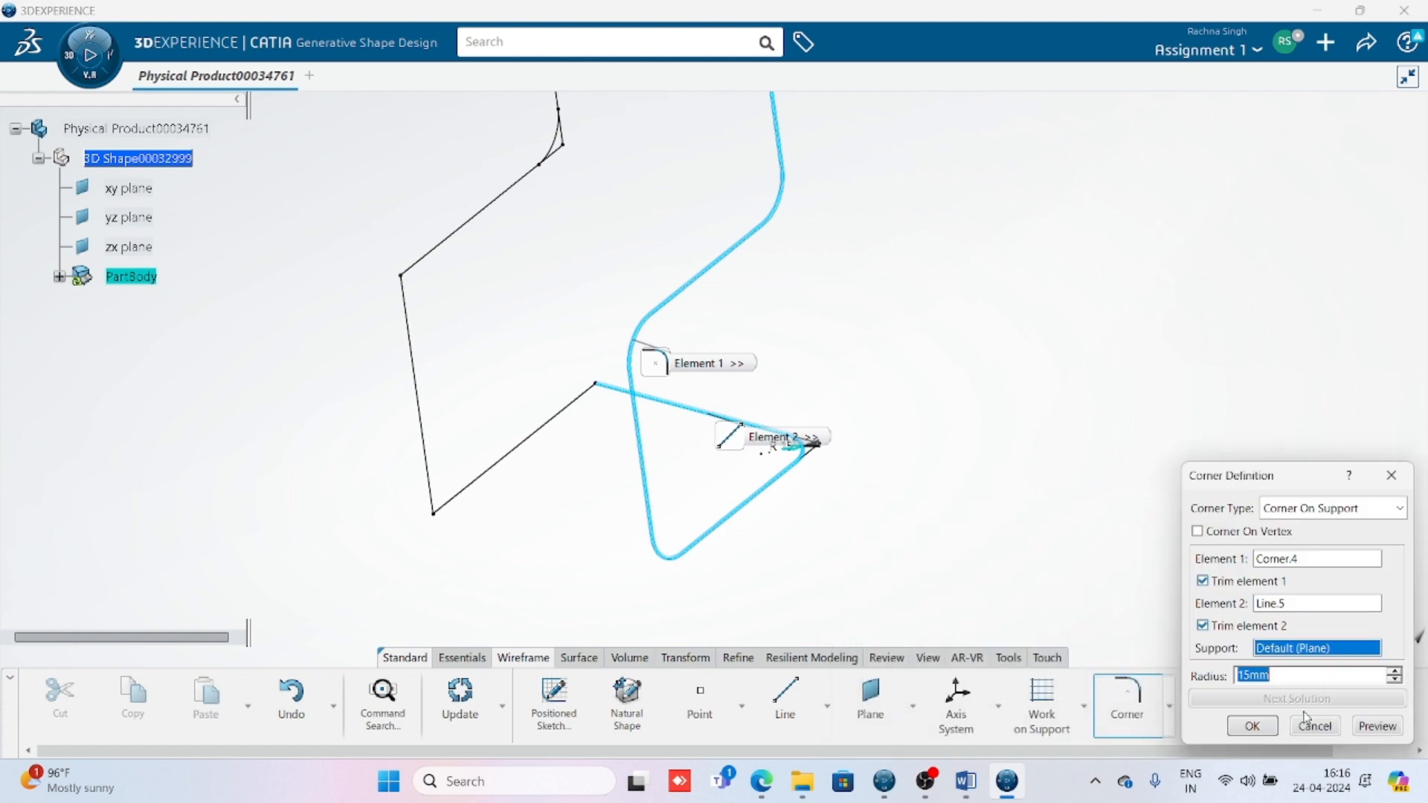
click(1252, 727)
Step: Join the rounded curve to Line.4 with a 15 mm corner, trimming both elements
middle_drag(909, 459, 1138, 448)
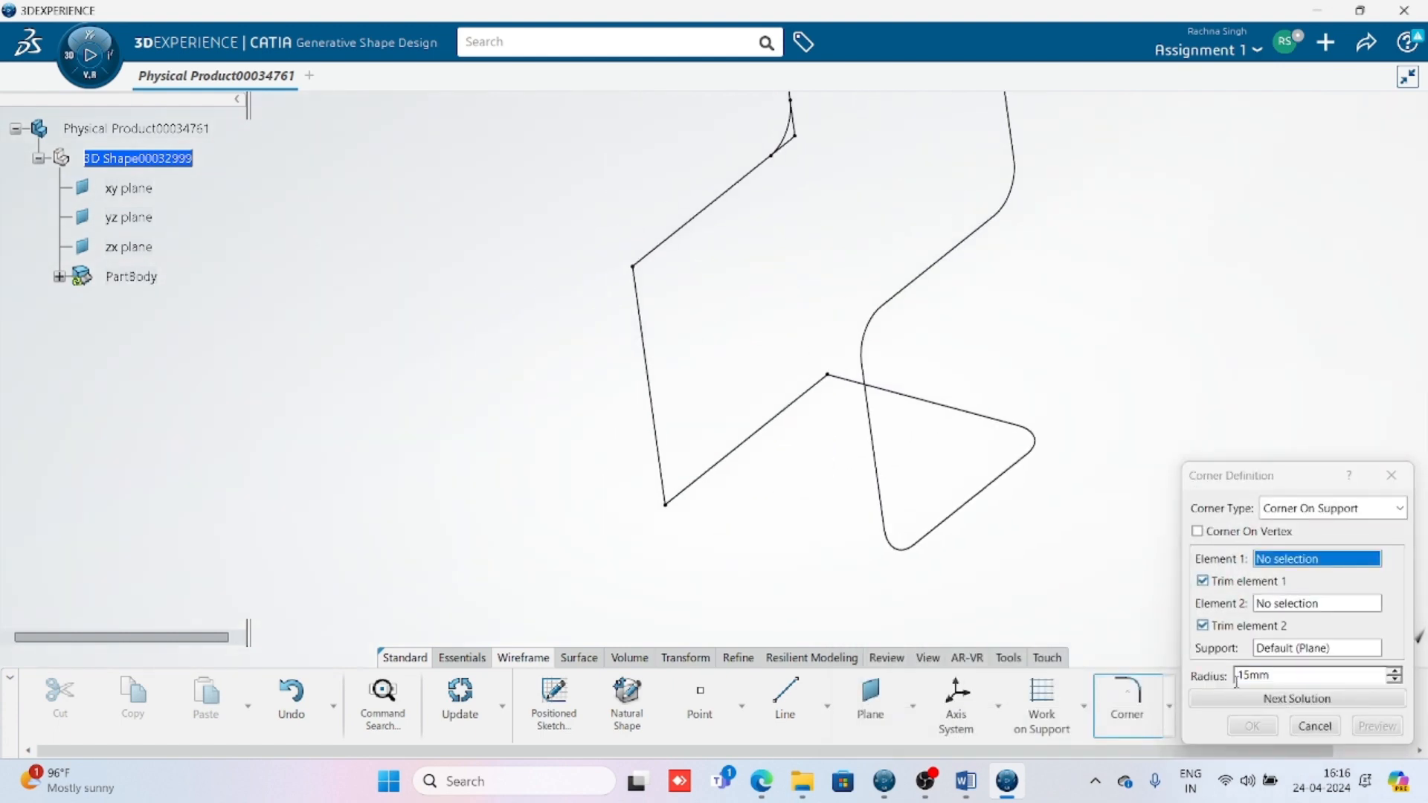
click(931, 404)
click(771, 421)
middle_drag(1014, 437, 743, 461)
click(1383, 726)
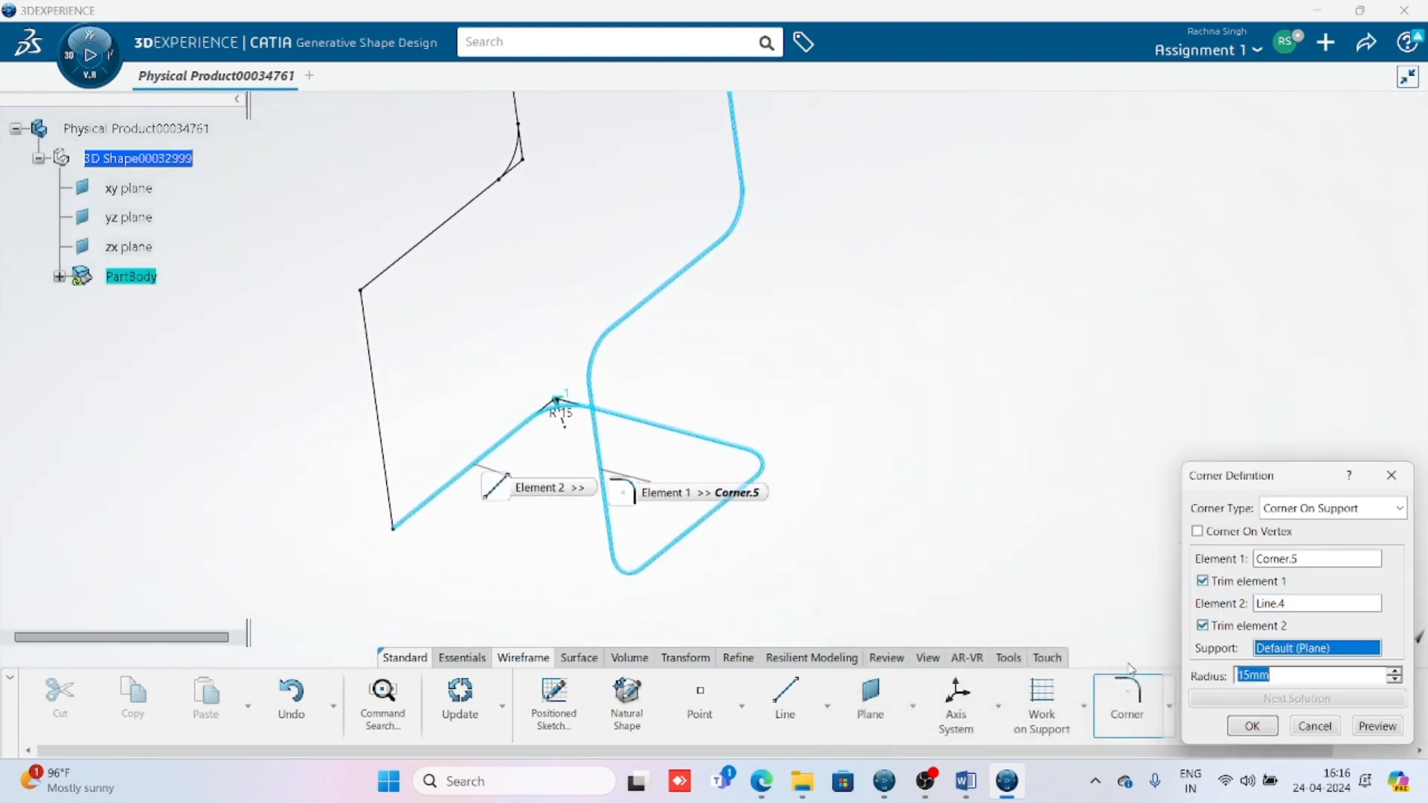
click(1252, 726)
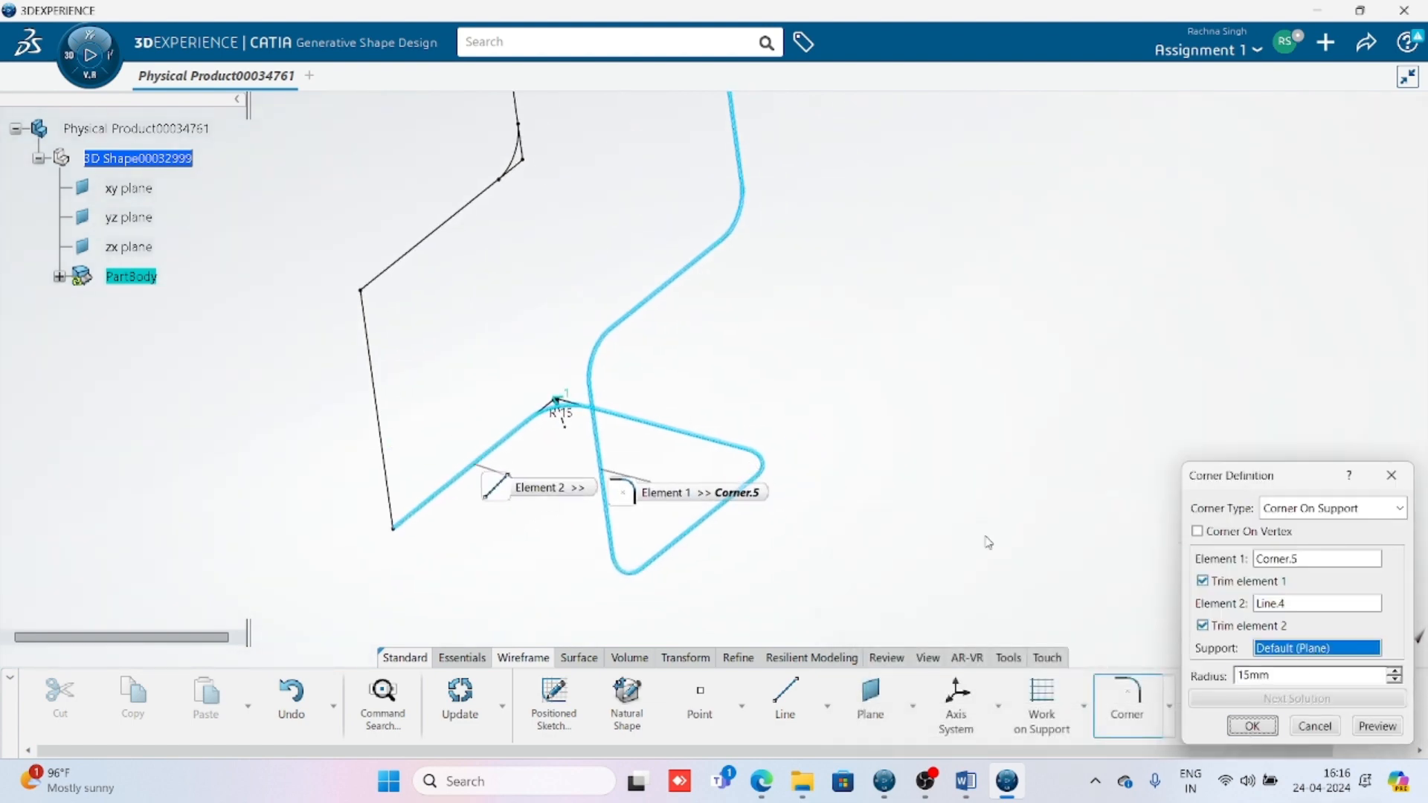
Step: Add a 15 mm trimmed corner between the rounded curve and Line.3 at the lower end of that line
click(519, 429)
middle_drag(806, 423, 969, 458)
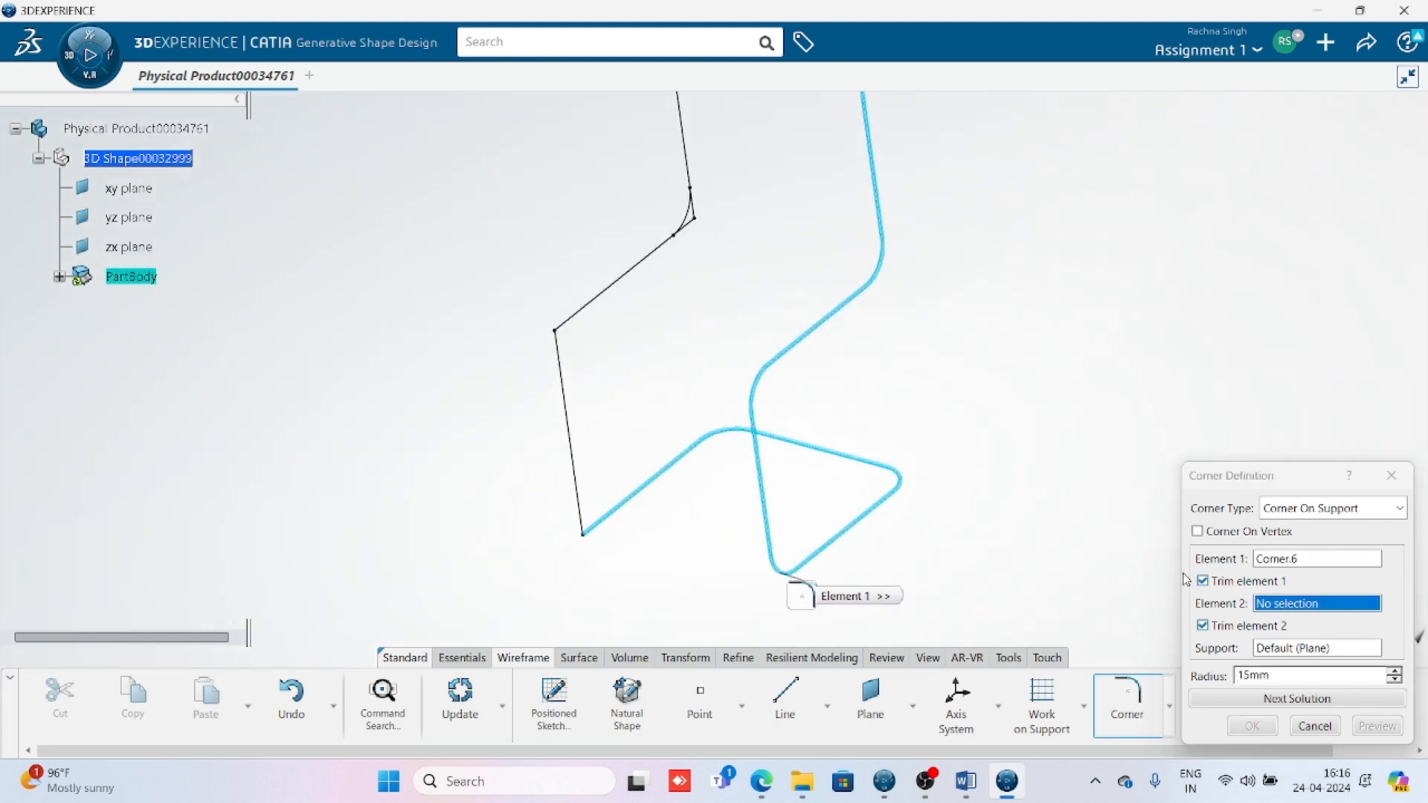
click(585, 516)
click(1382, 725)
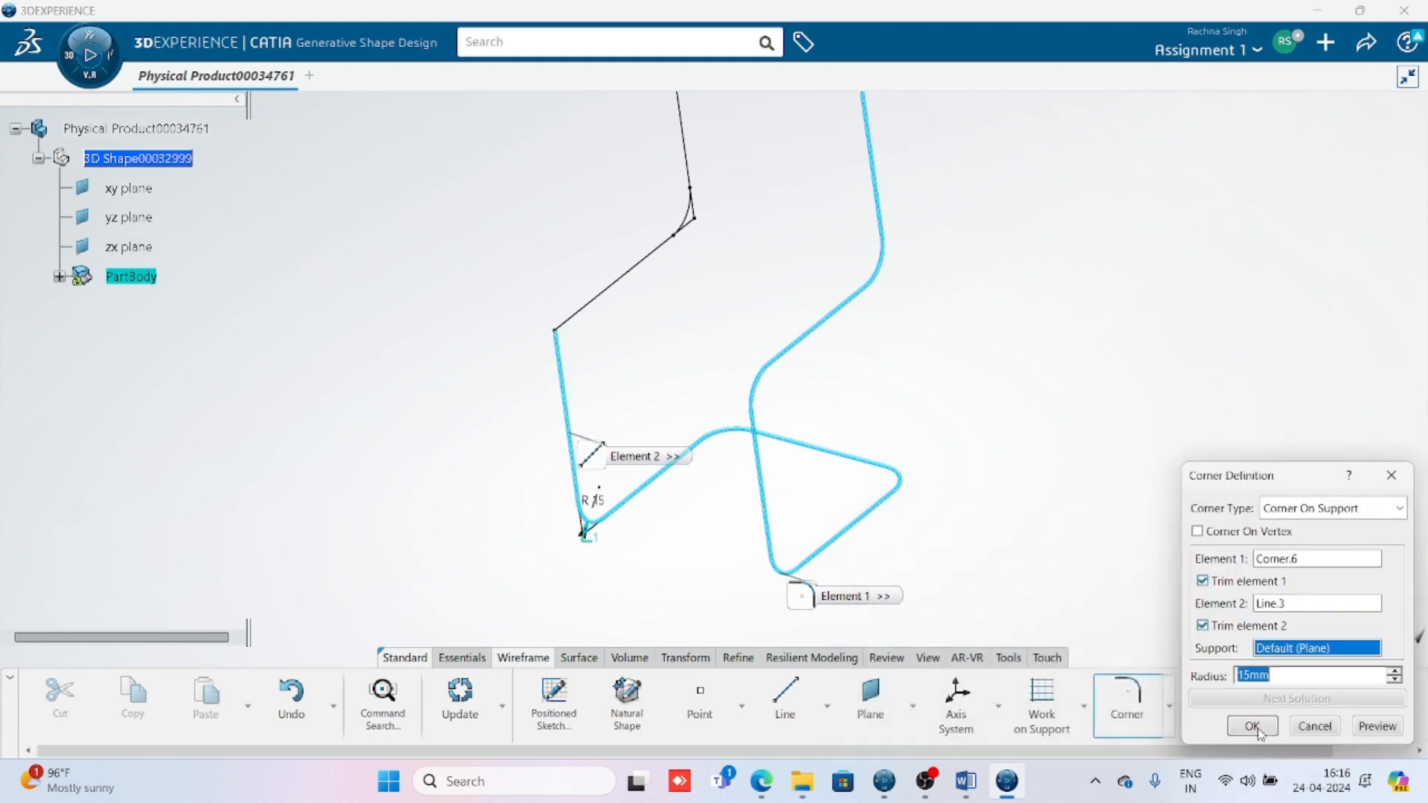
click(1252, 727)
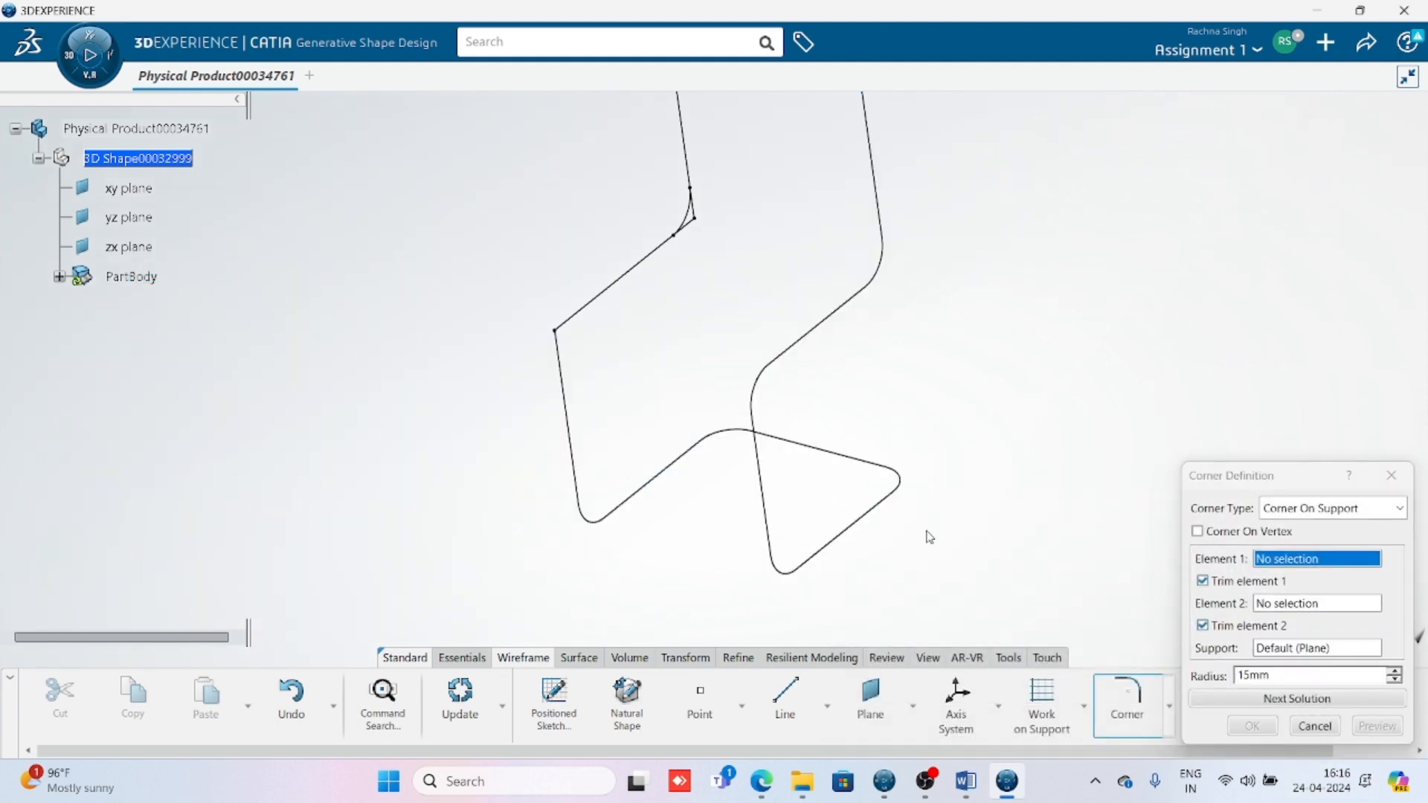
Step: Round the upper end of Line.3 with a 15 mm trimmed corner between the rounded curve and the adjoining sloping line
middle_drag(732, 350, 756, 442)
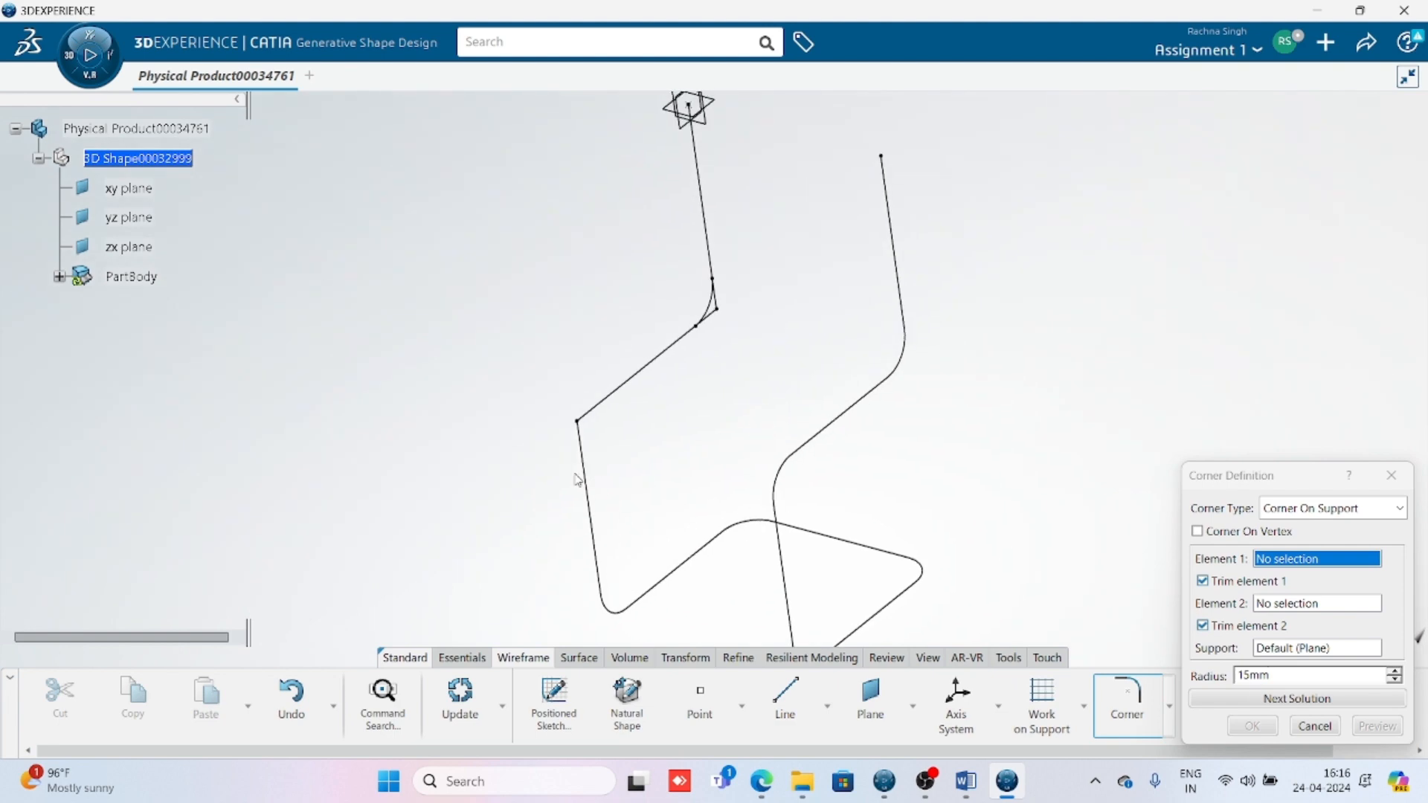
click(593, 492)
click(630, 382)
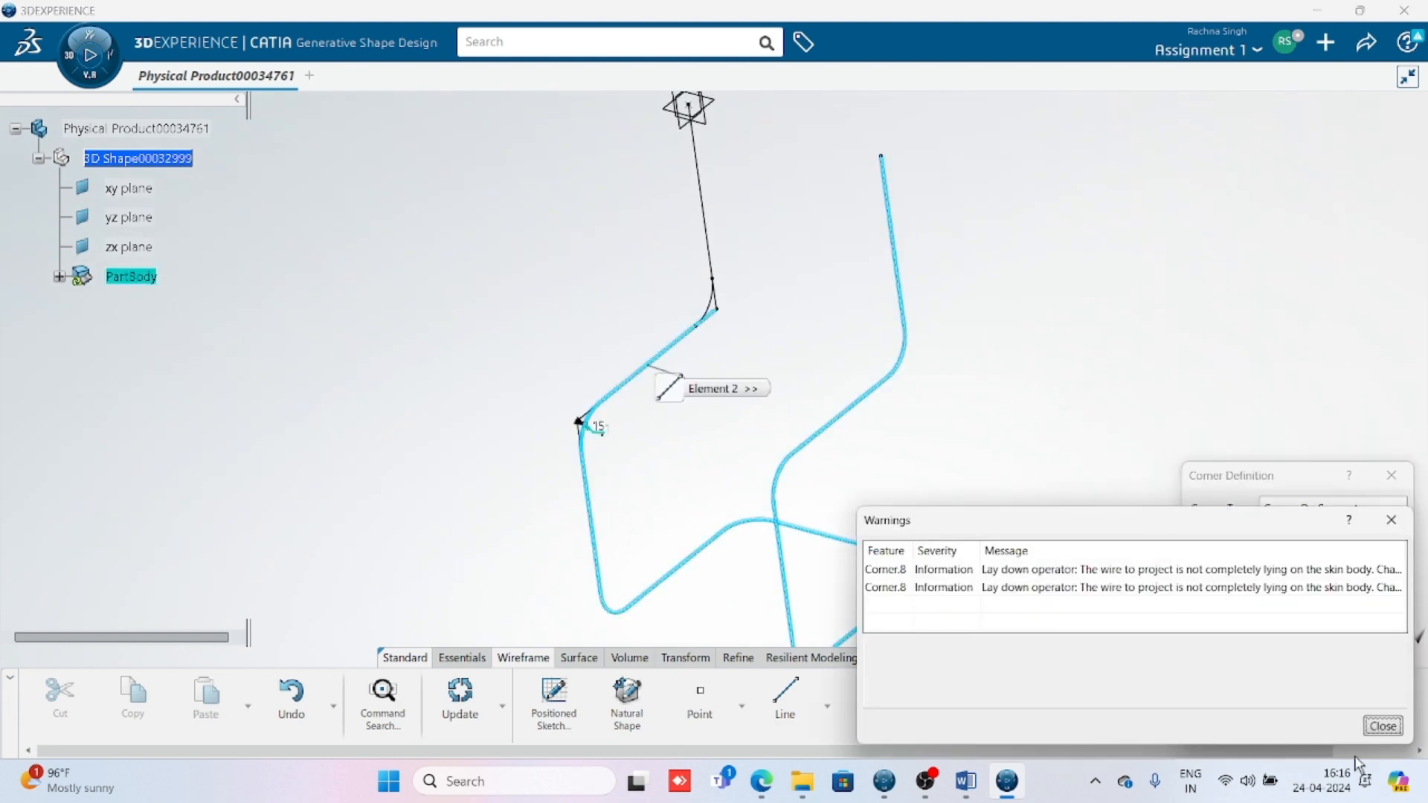
click(1382, 726)
click(1253, 726)
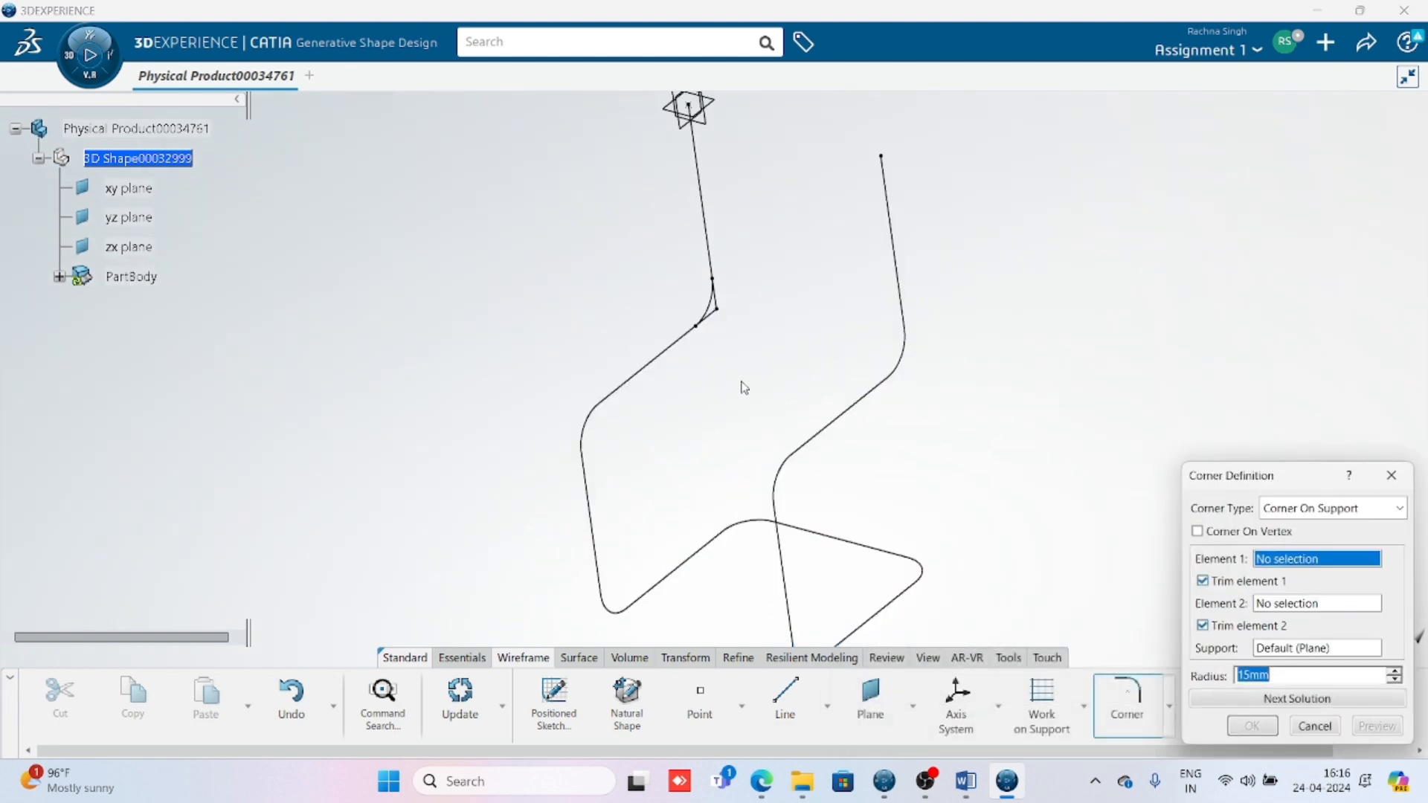
Step: Leave the Corner command and delete the old untrimmed corner at the bend below the origin
click(1307, 729)
click(716, 369)
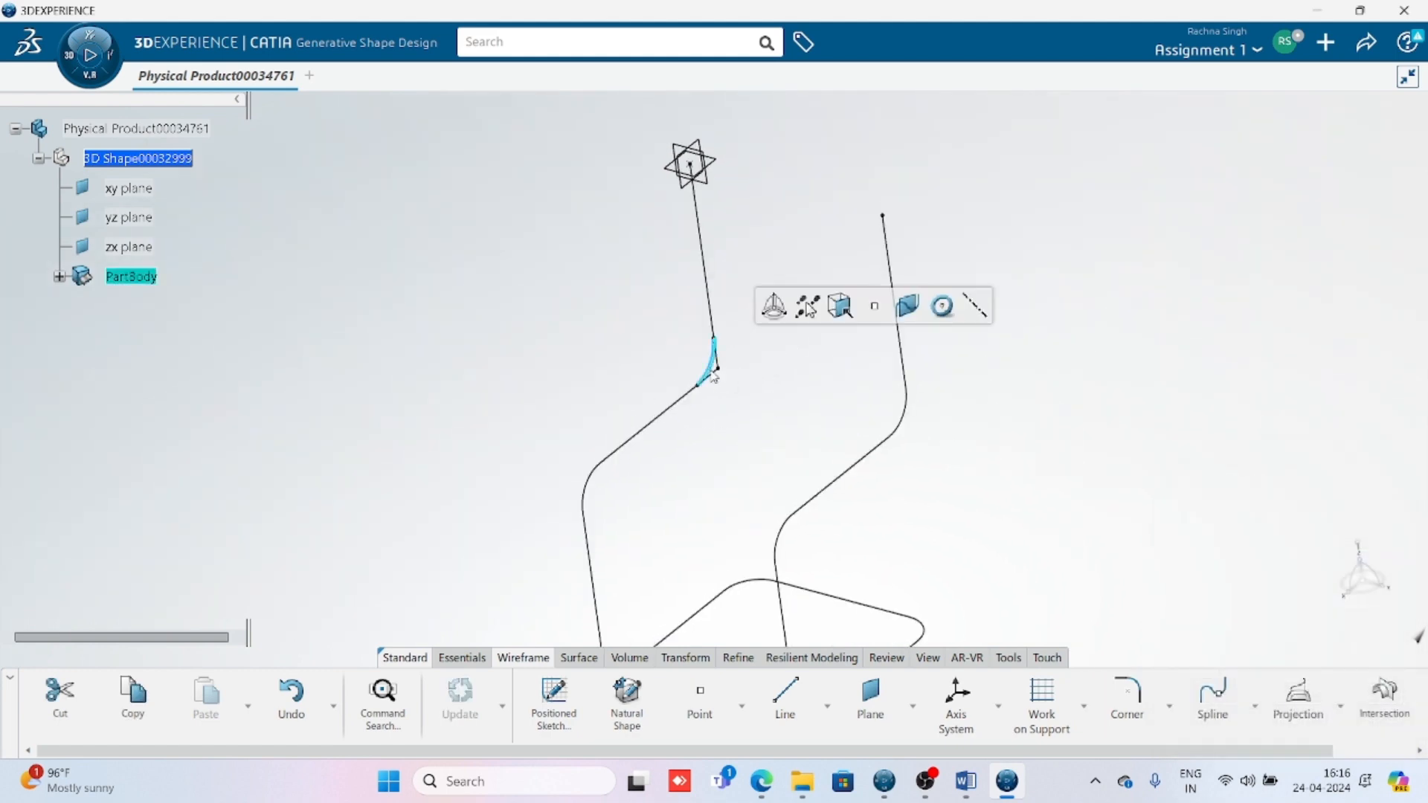
key(Delete)
Step: Create a 15 mm corner between the rounded curve and Line.1 below the origin, trimming both elements
scroll(1198, 749, right, 2)
click(703, 383)
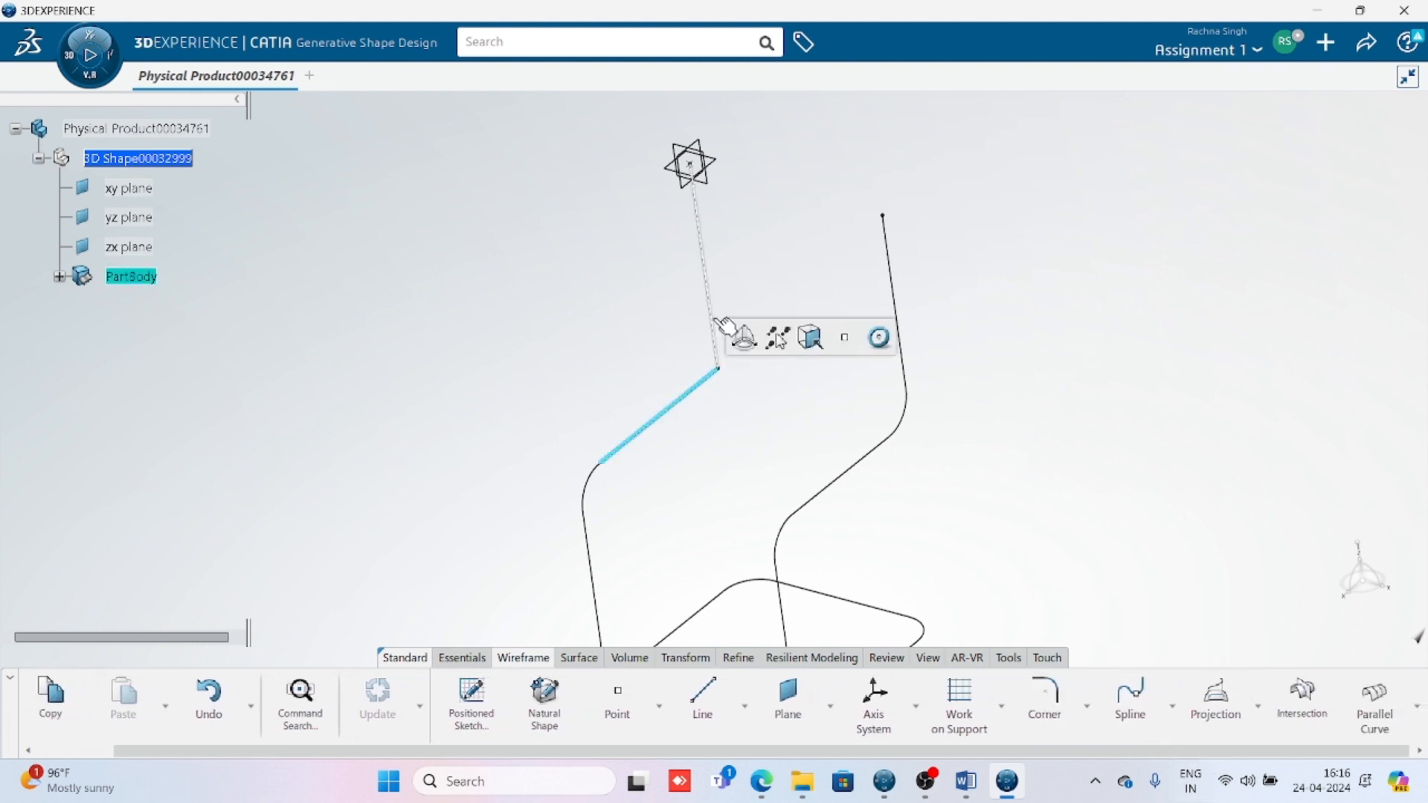
click(1044, 695)
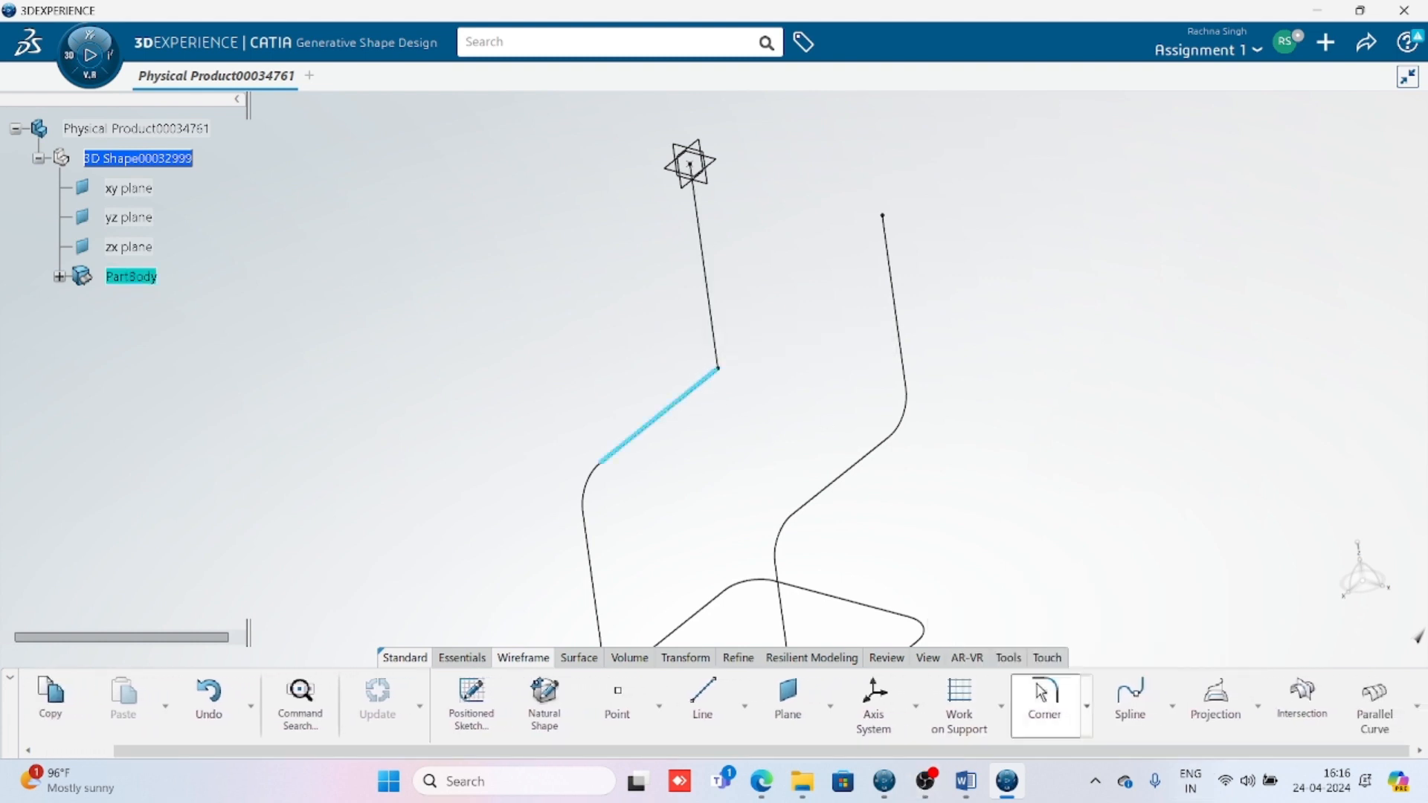
click(713, 287)
click(1380, 726)
click(1255, 725)
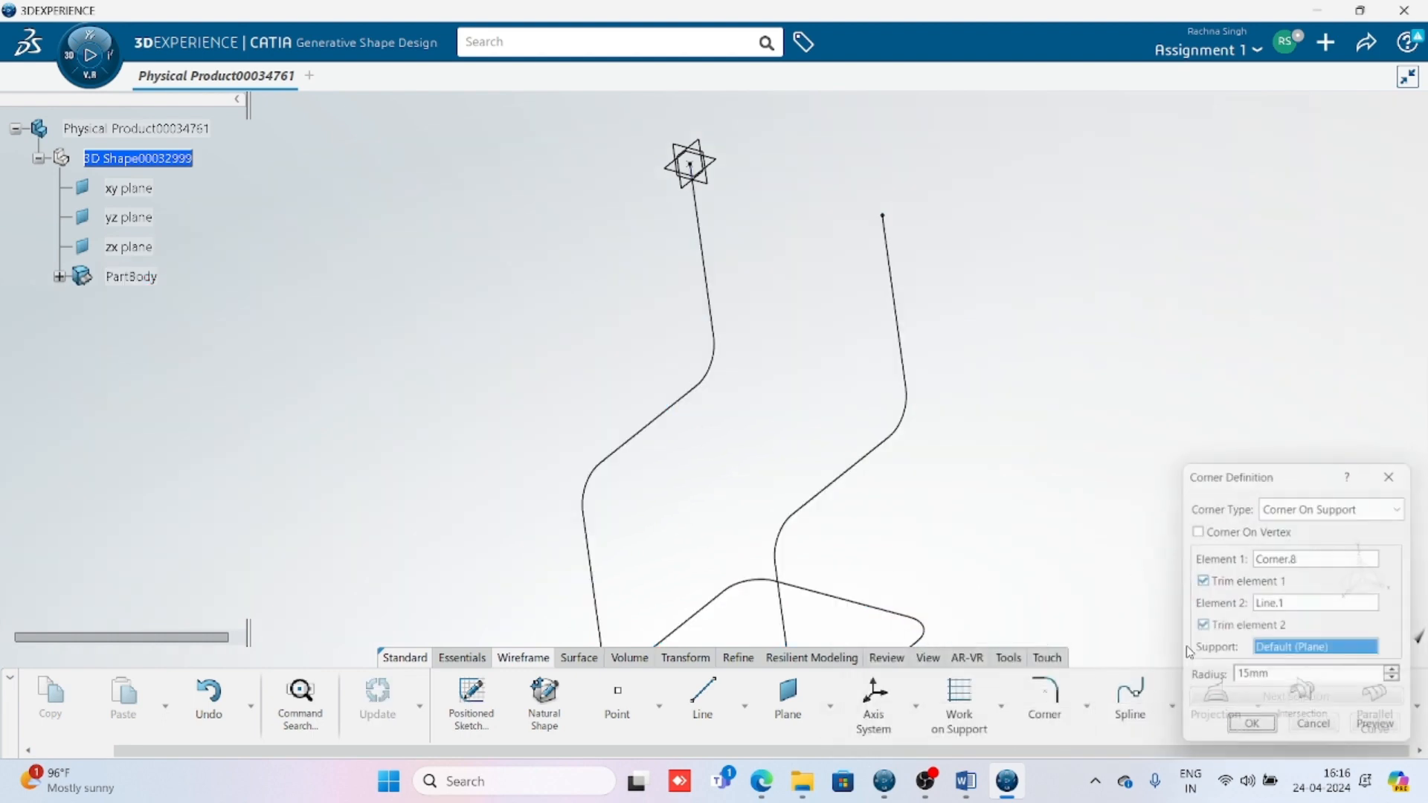
Step: Find the Part Design app by searching for "part" and switch to it with support mode
middle_drag(934, 488, 904, 510)
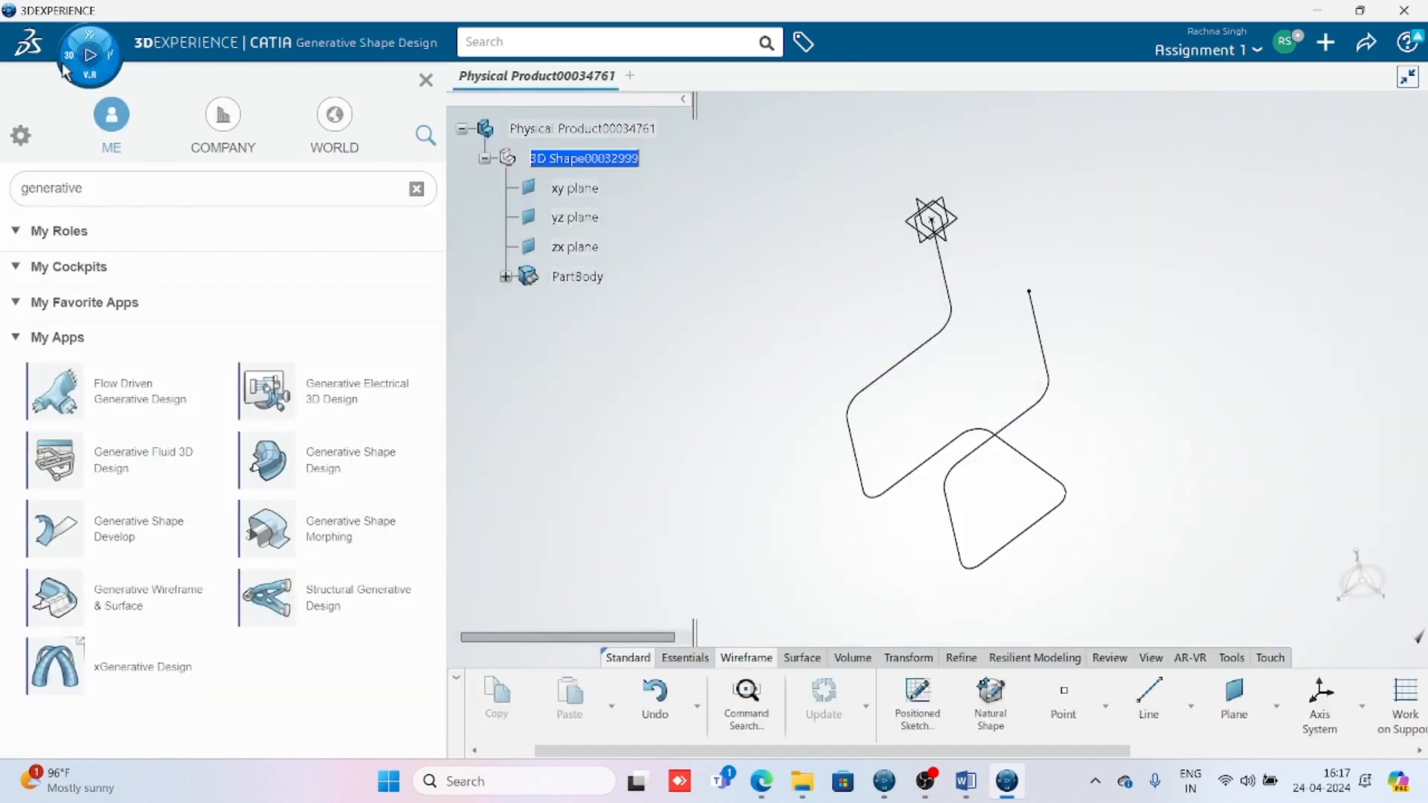
click(71, 57)
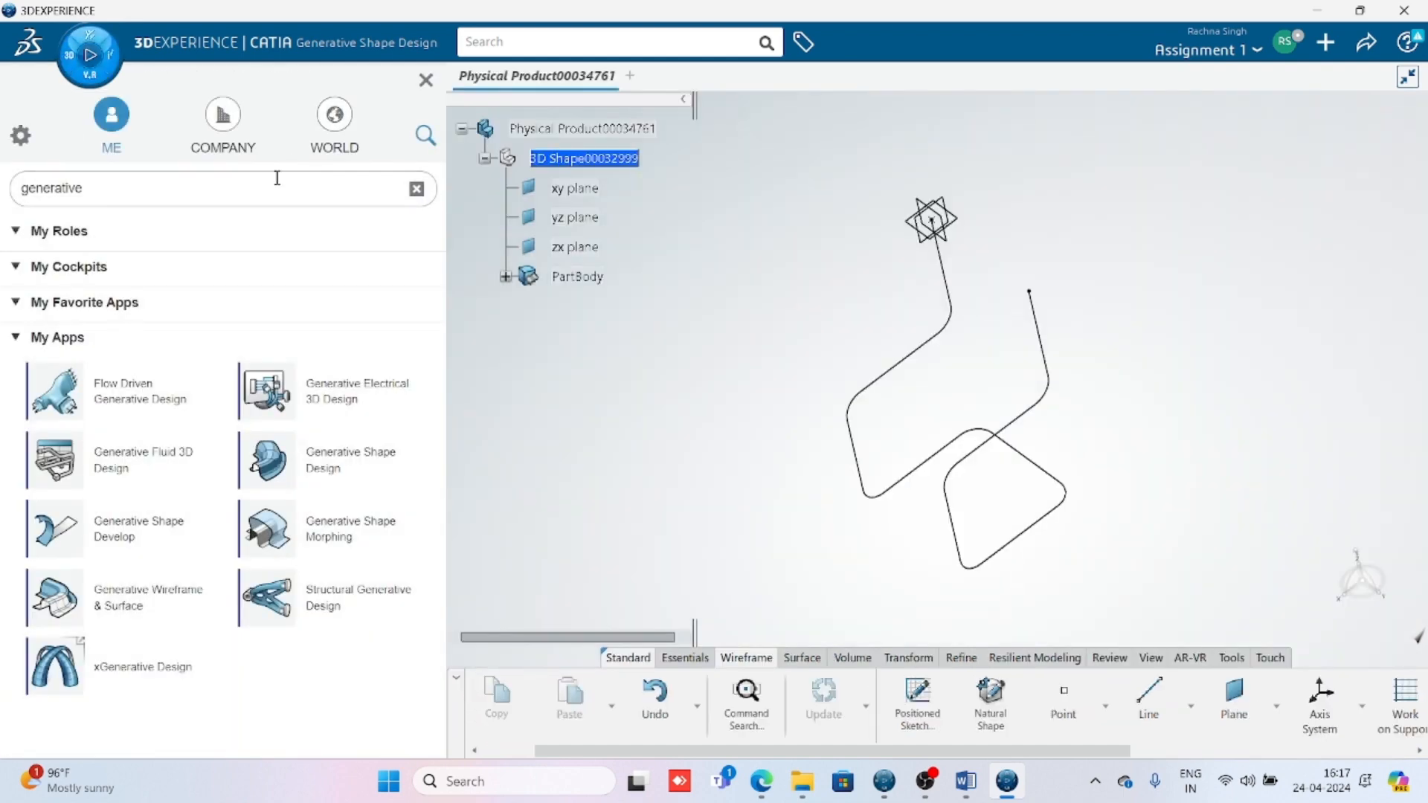
drag(167, 186, 4, 178)
text(parrt)
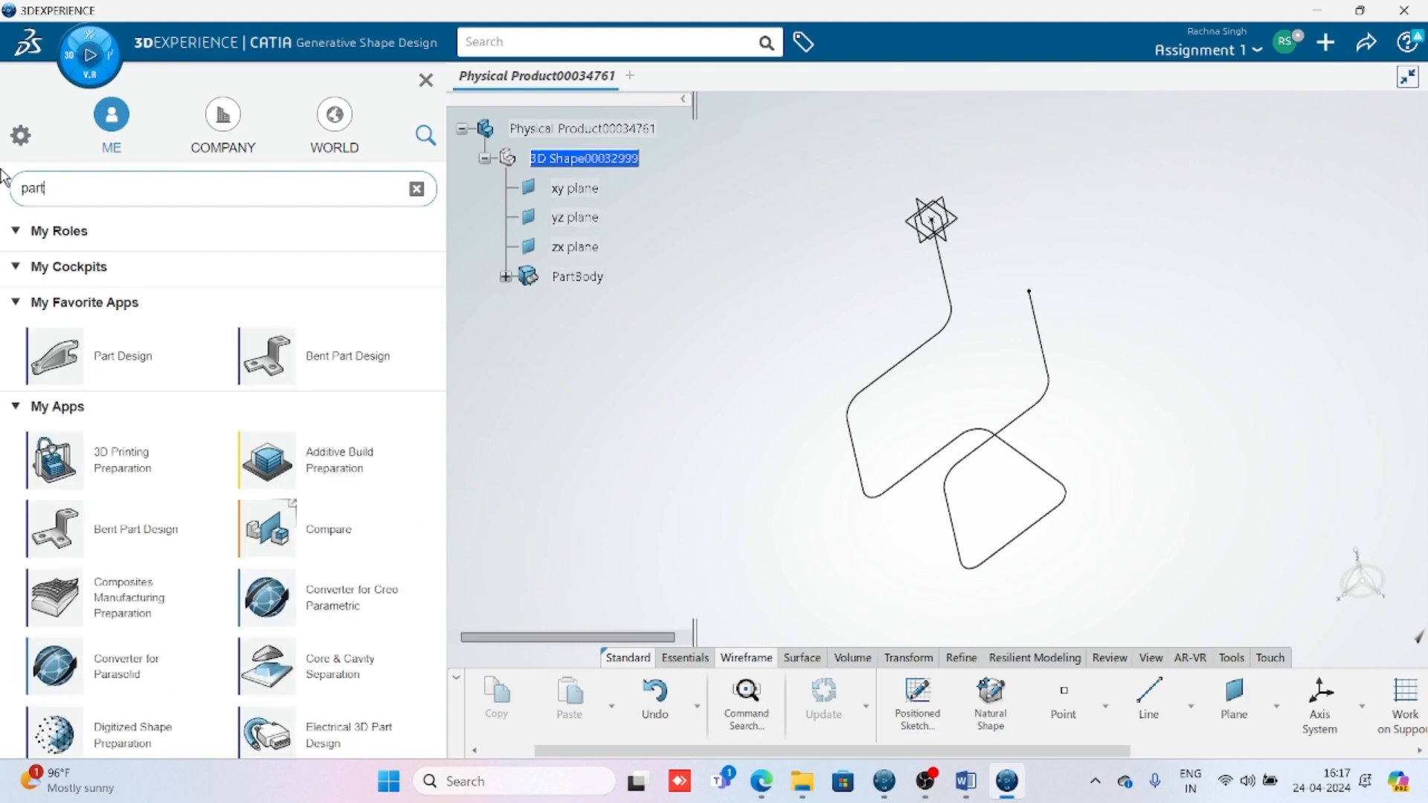
text(t)
click(117, 362)
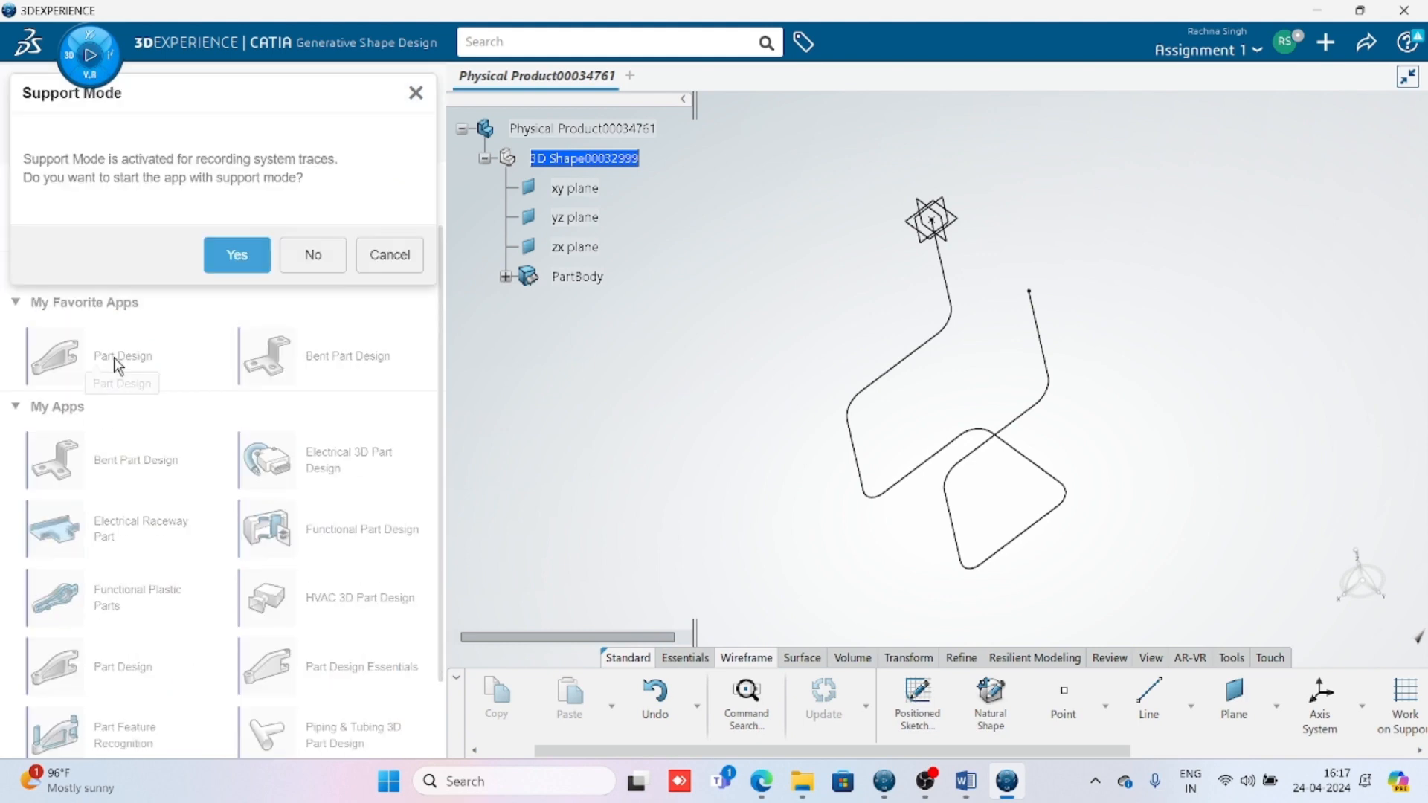
click(236, 254)
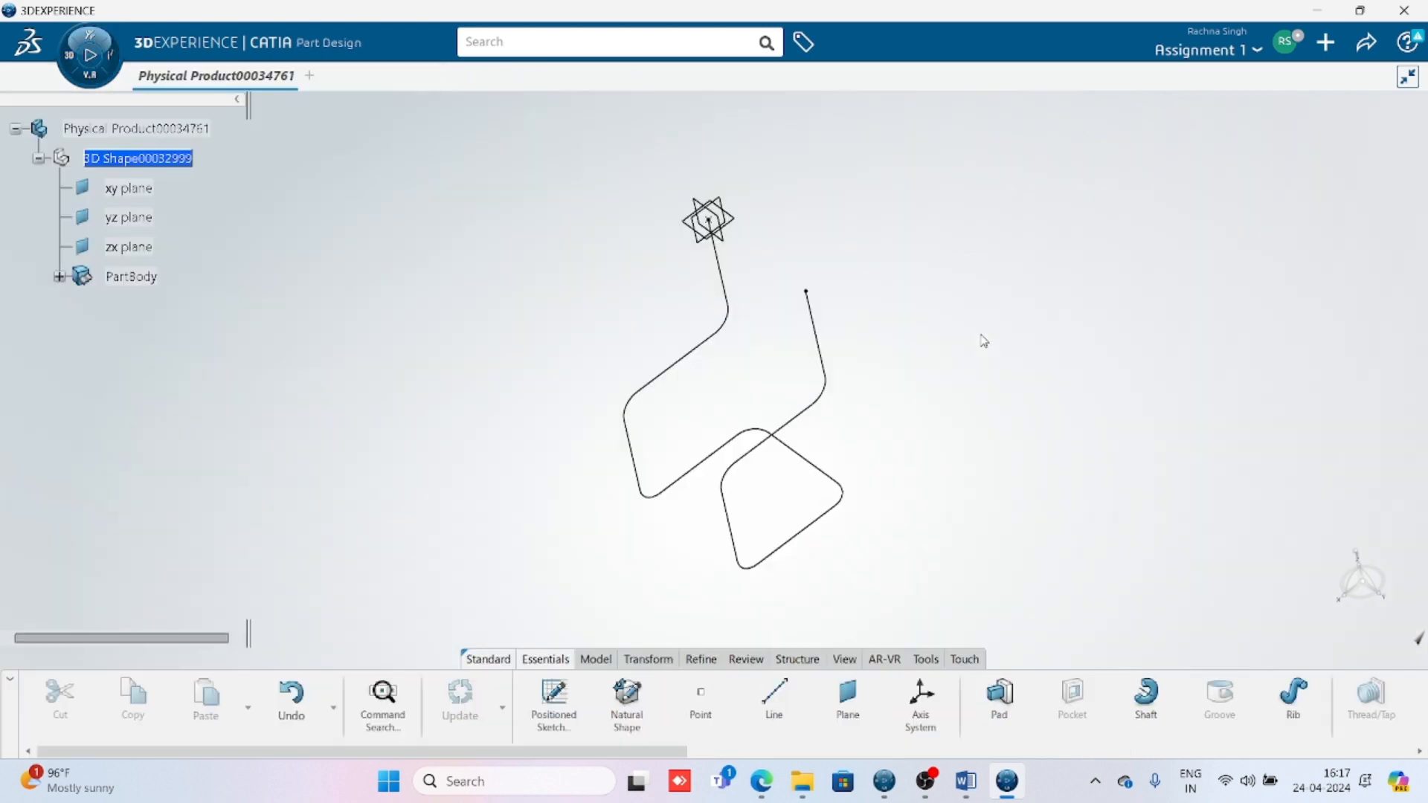
Step: Start a positioned sketch on the xy plane and bring up the sketch drawing tools
middle_drag(536, 480, 615, 188)
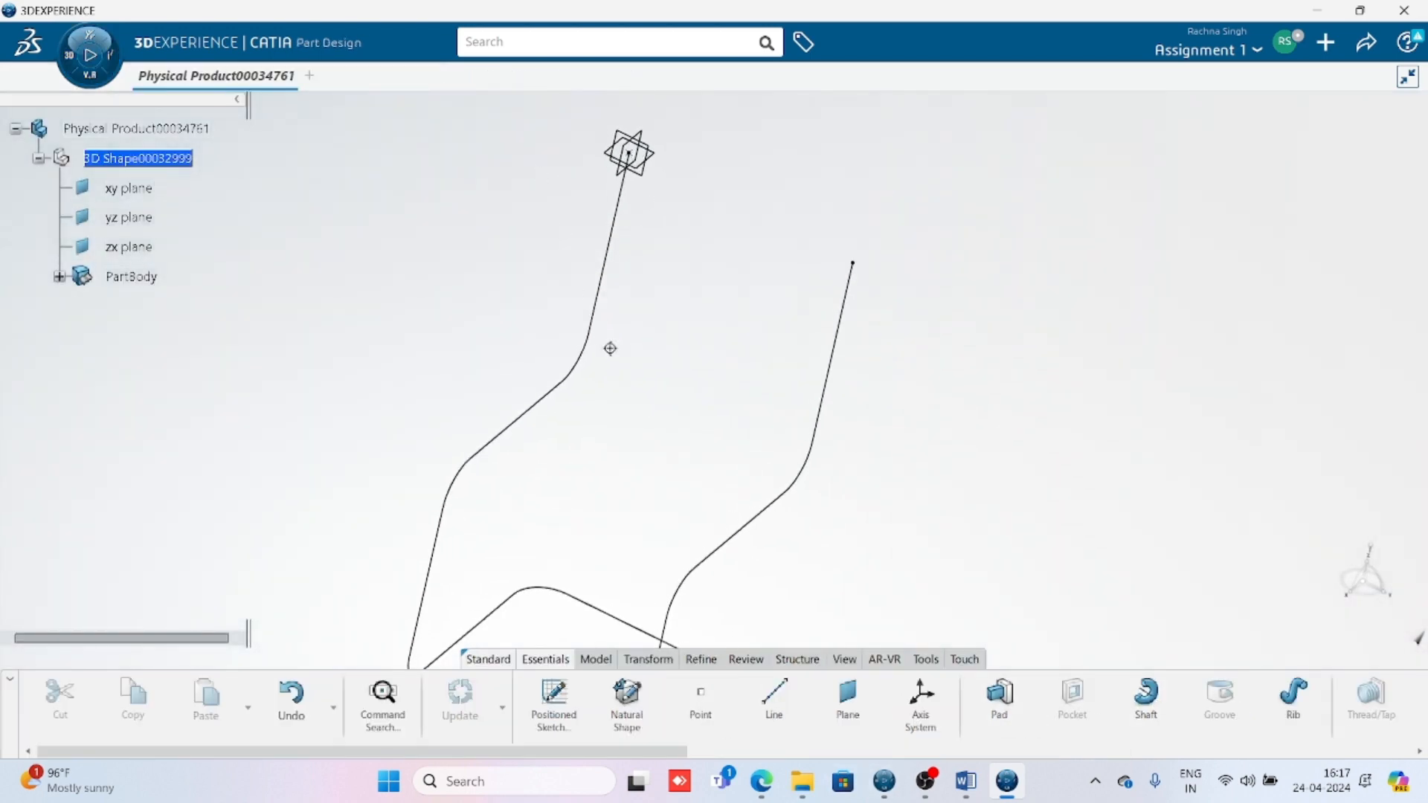
middle_drag(610, 348, 492, 331)
middle_drag(553, 392, 647, 402)
middle_drag(682, 299, 716, 291)
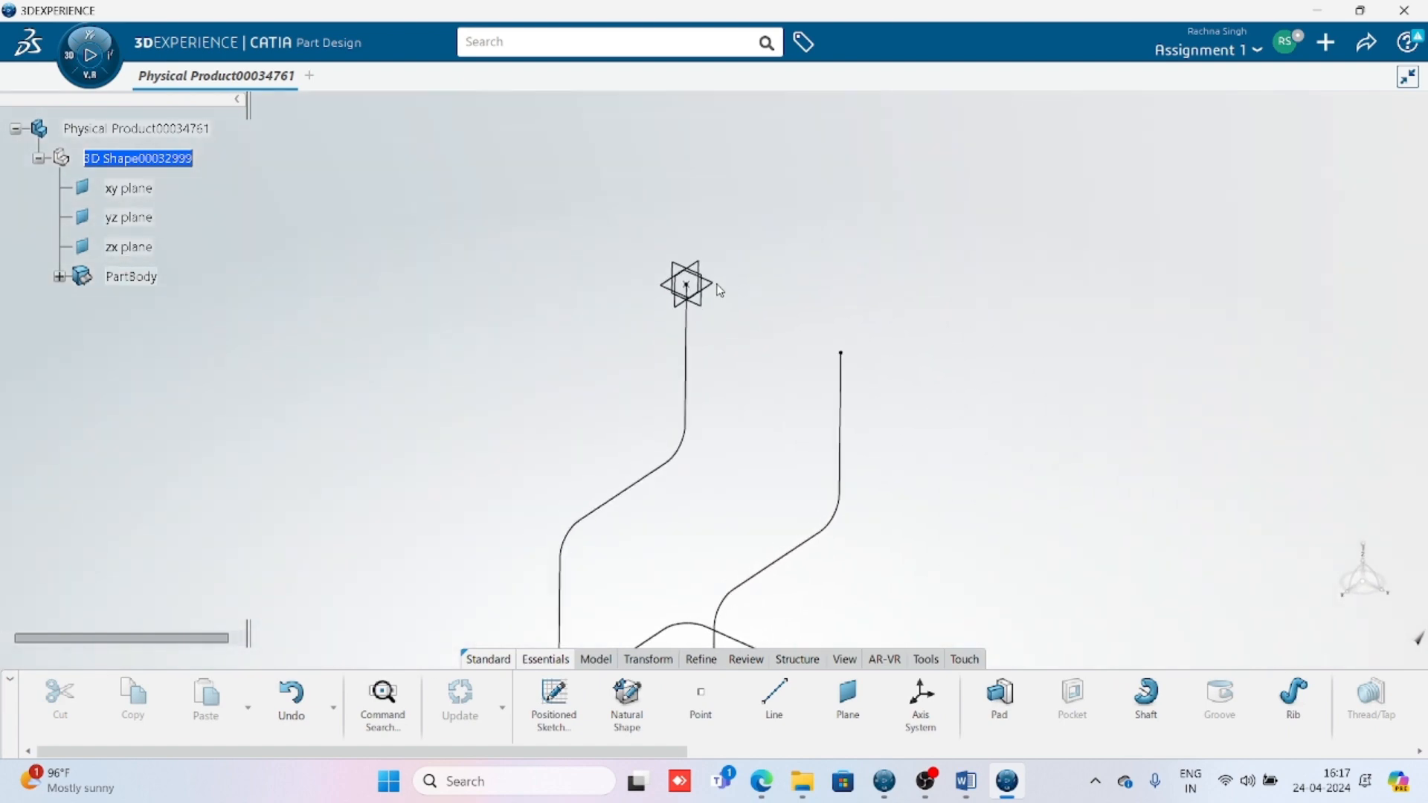
click(712, 286)
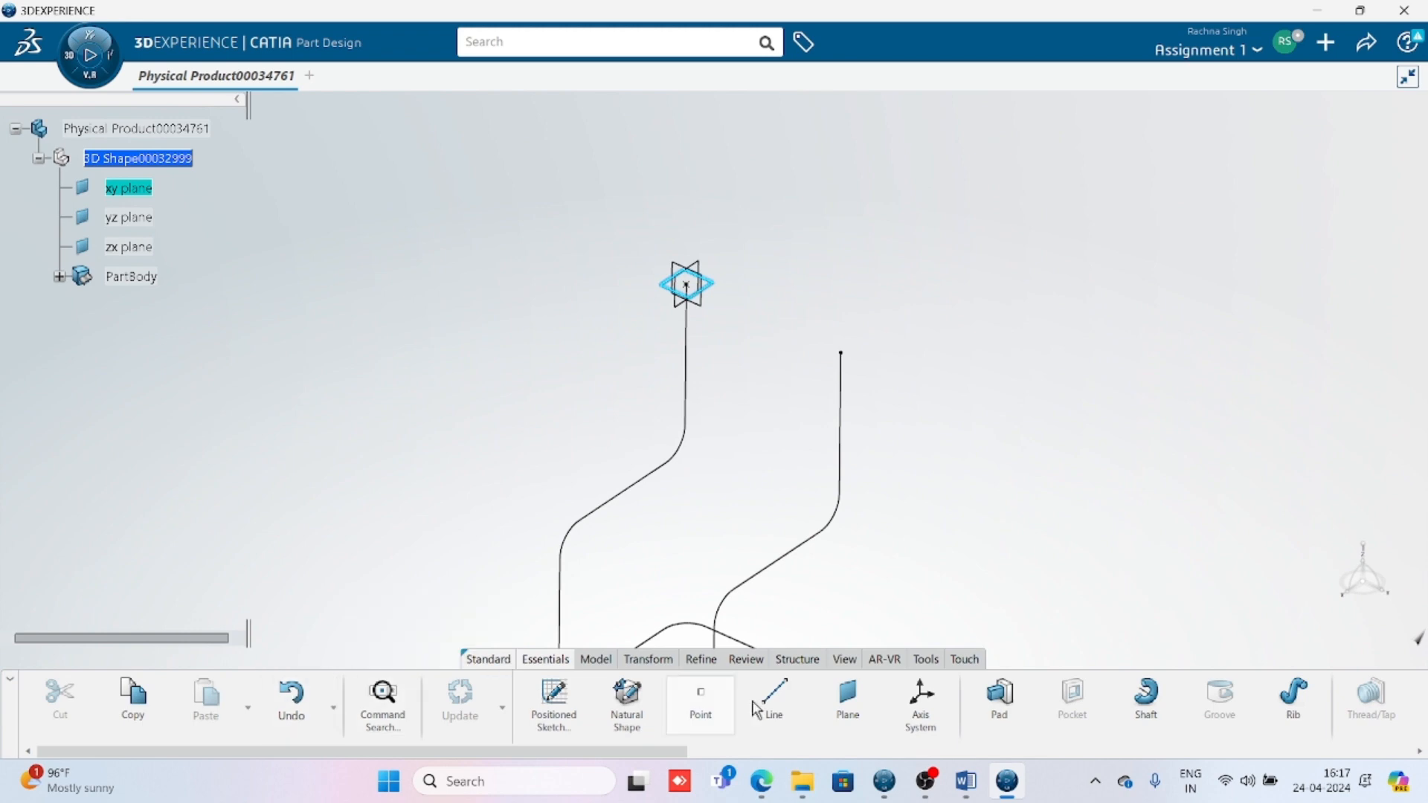
click(554, 695)
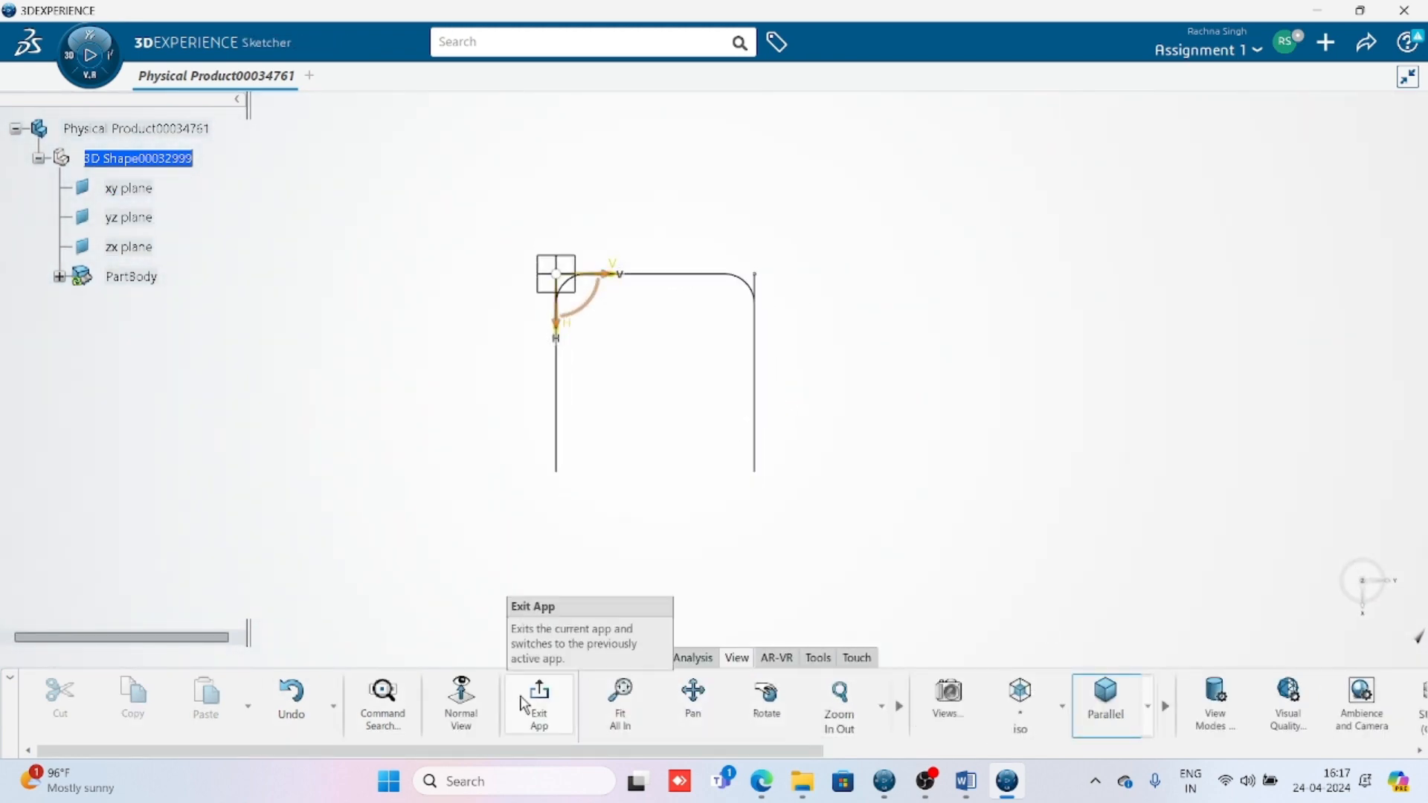
click(644, 657)
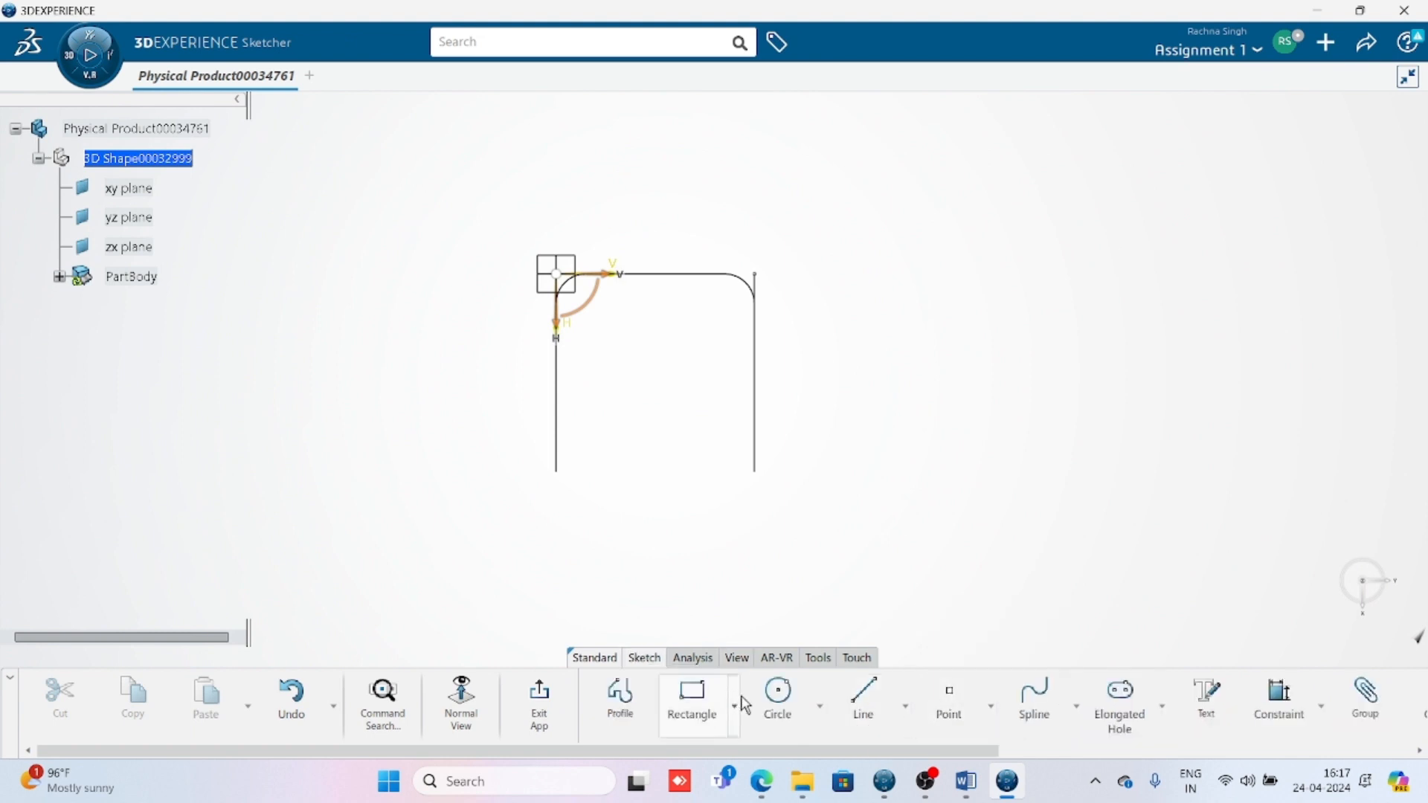
click(689, 690)
click(732, 257)
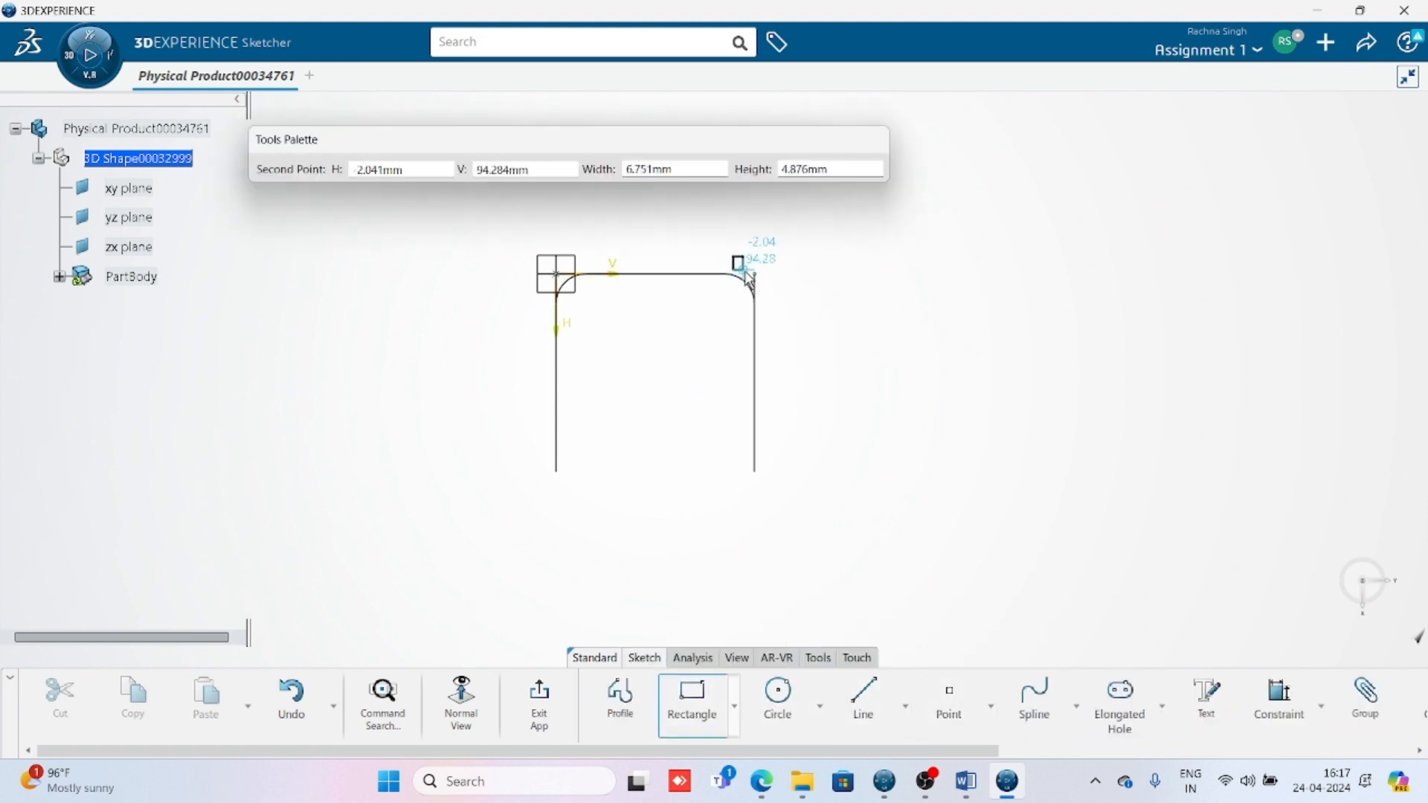
click(780, 289)
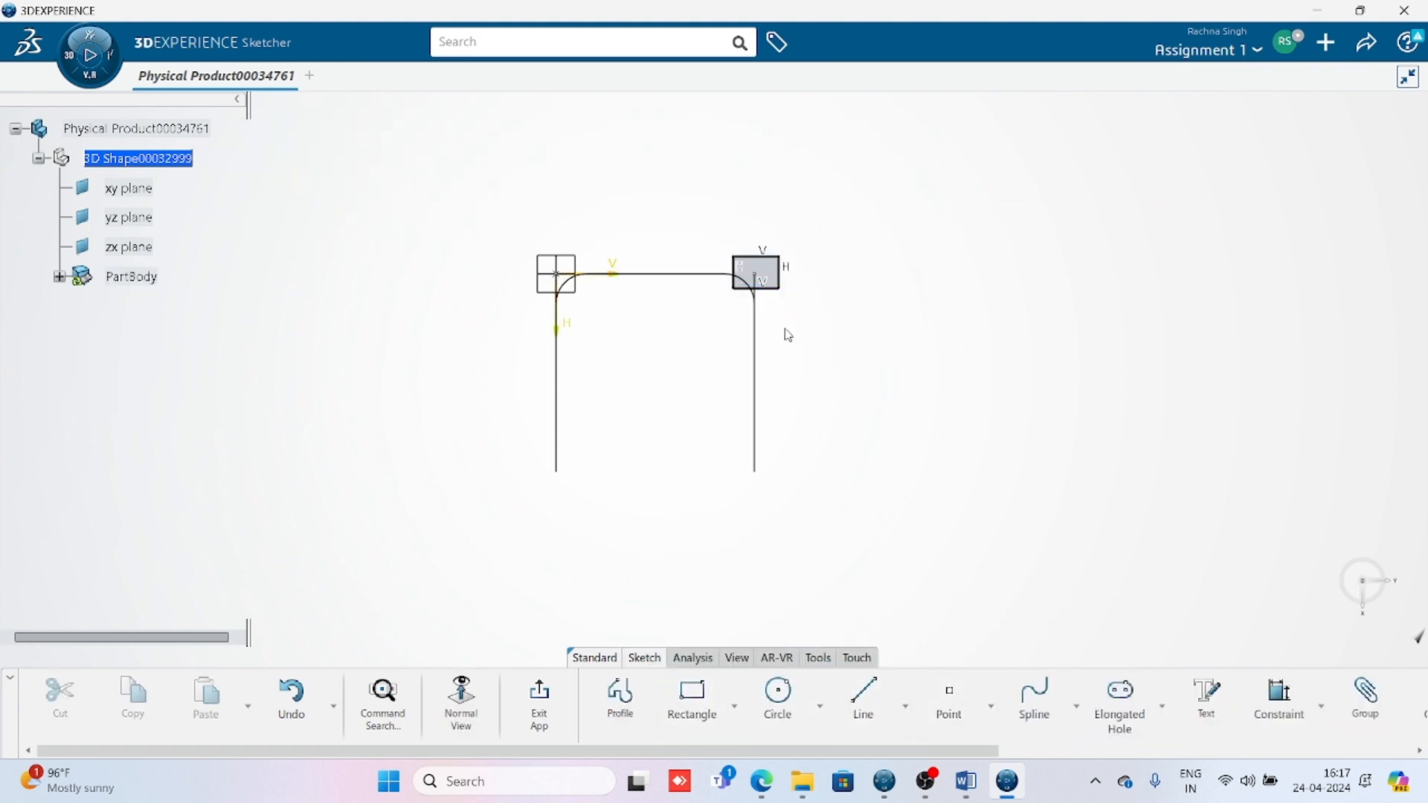
drag(721, 242, 816, 332)
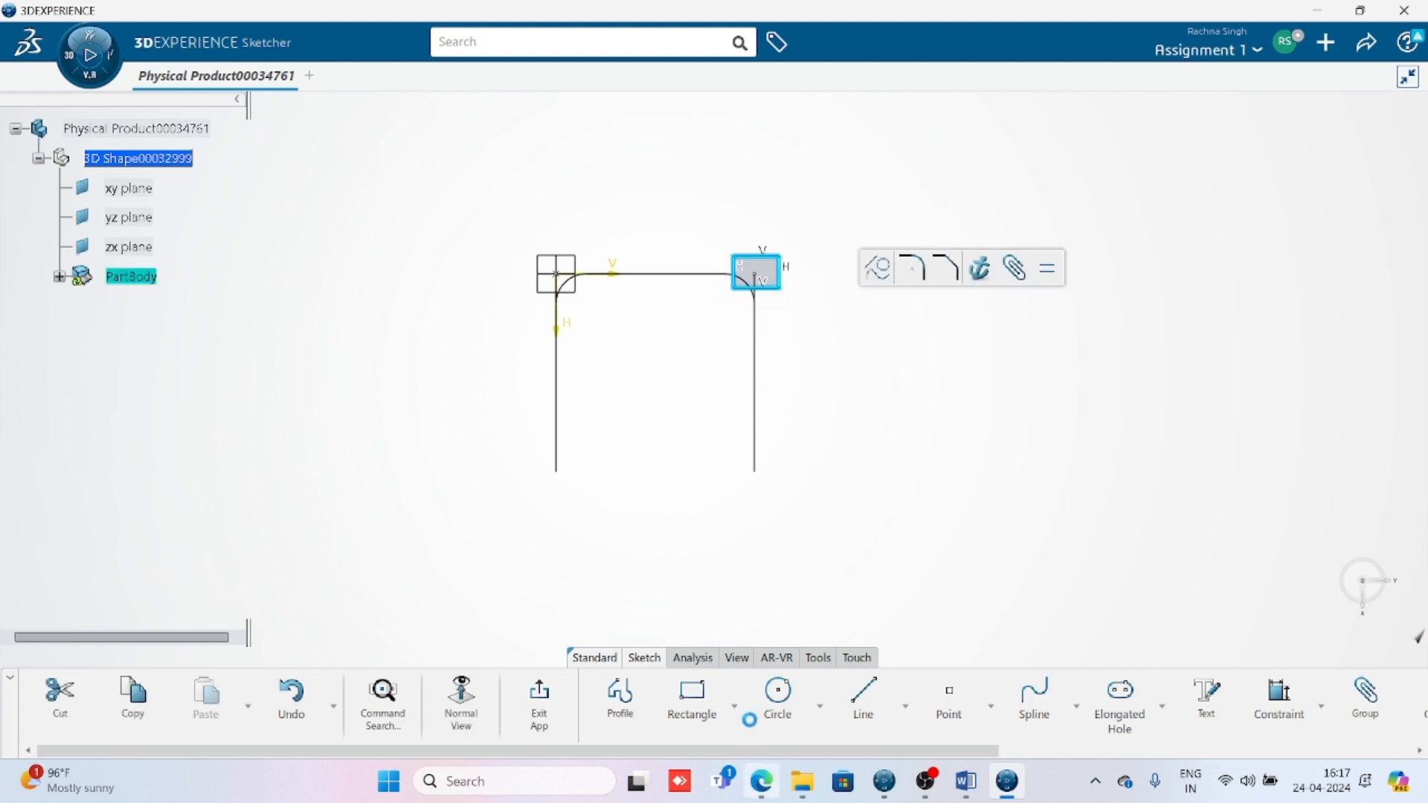
key(Delete)
Step: Sketch a centered rectangle about 23 mm wide beside the wire's free end, with its center on the V axis
mouse_move(761, 781)
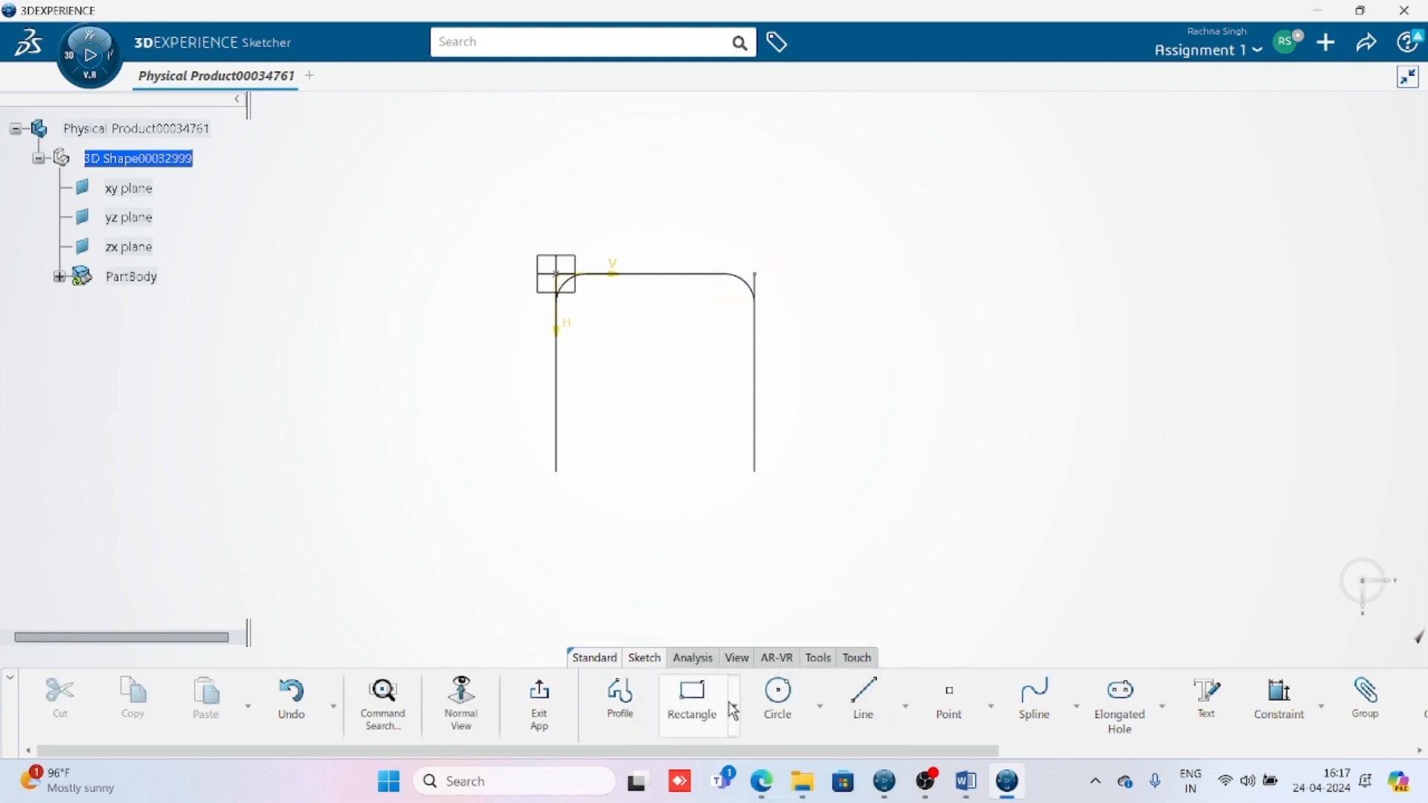
click(734, 707)
click(729, 504)
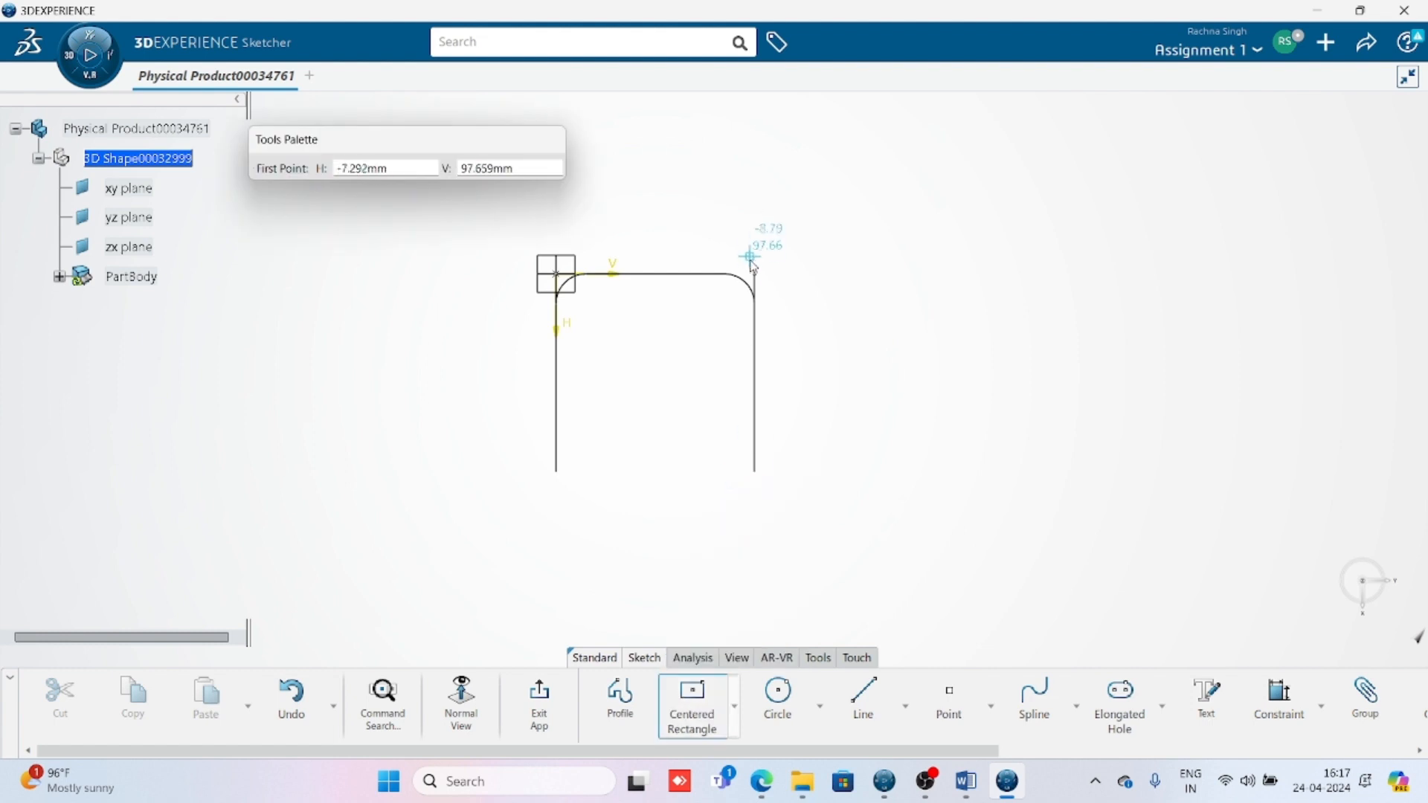
click(838, 274)
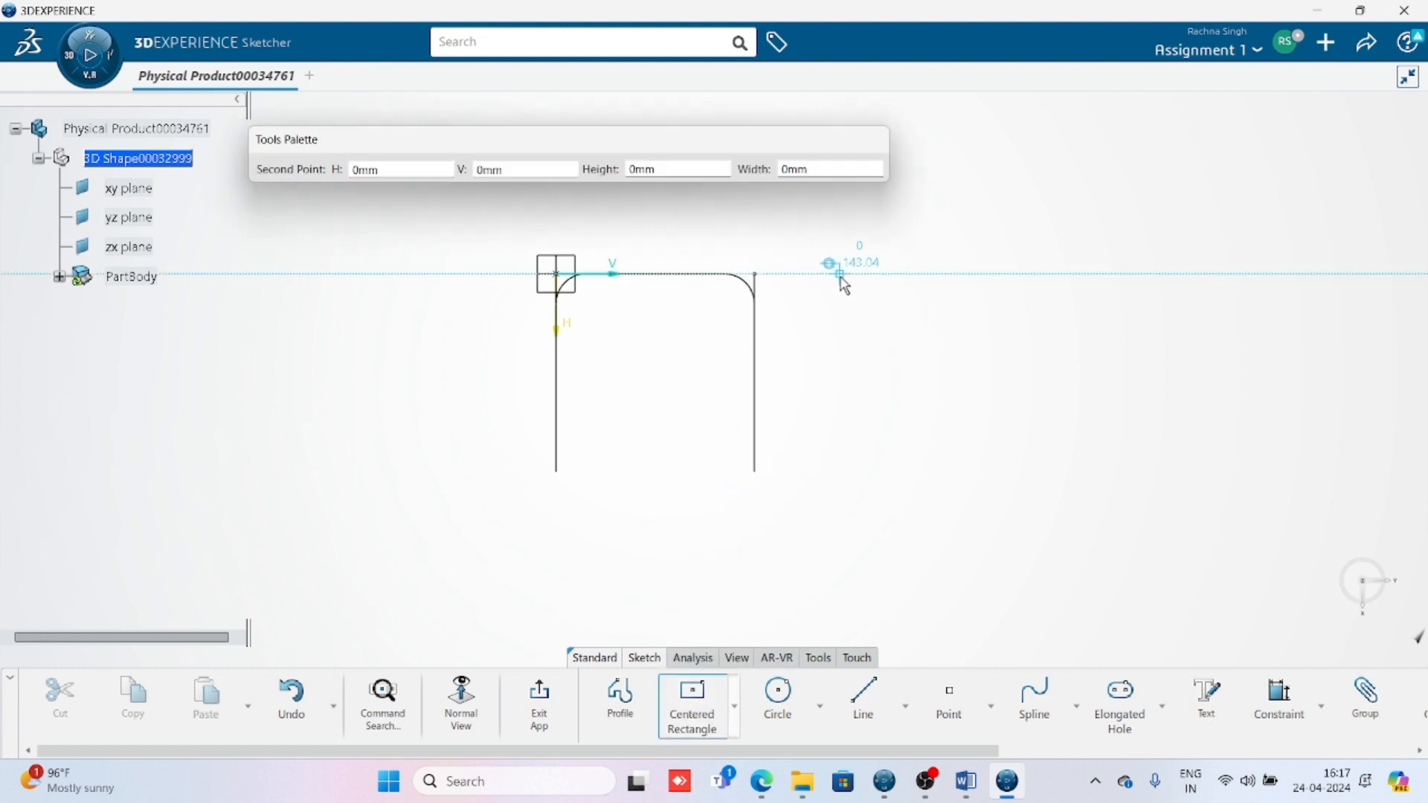
click(863, 293)
Step: Constrain the rectangle's center point to coincide with the free end point of the wire
mouse_move(751, 468)
middle_down()
mouse_move(696, 459)
mouse_move(742, 421)
middle_up()
click(851, 508)
middle_drag(850, 509, 850, 583)
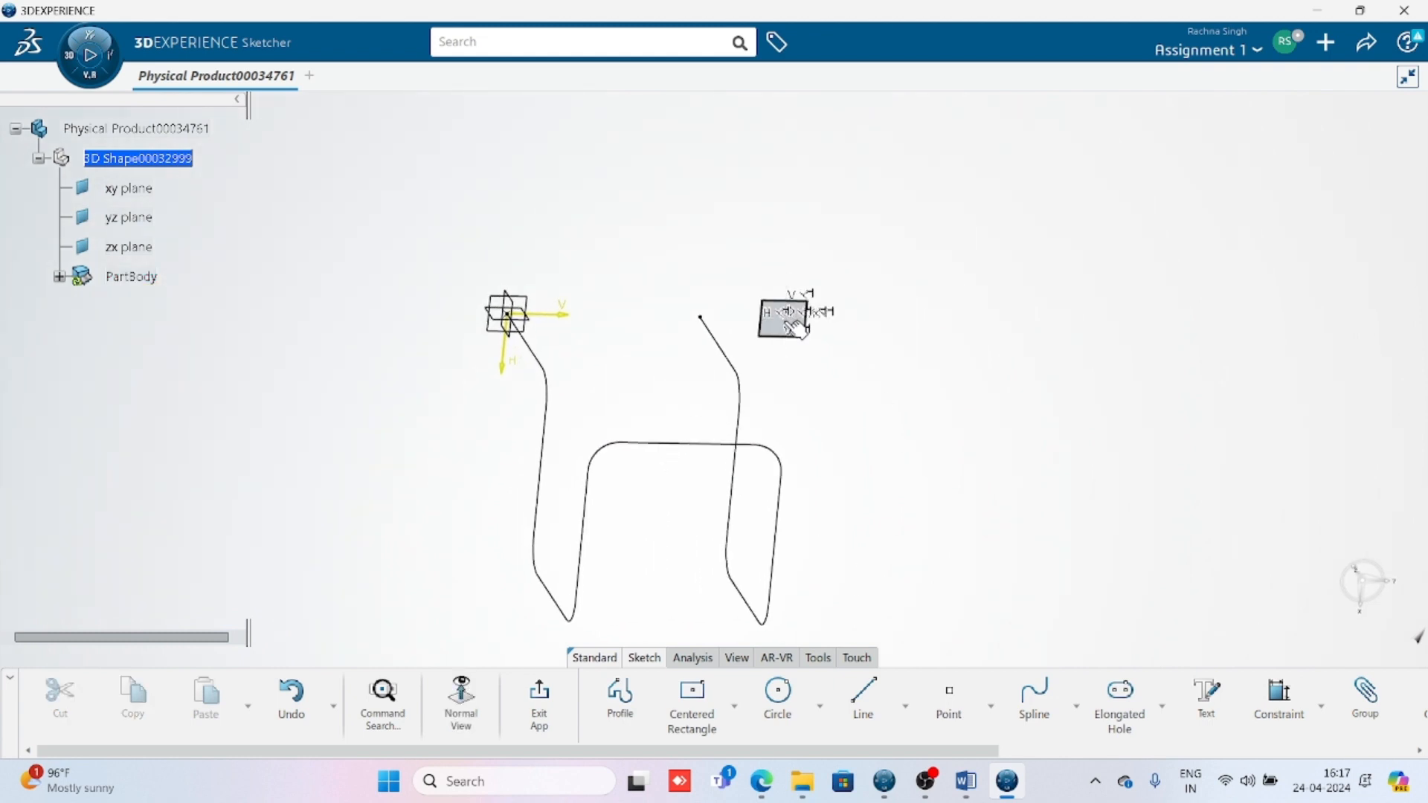
click(700, 317)
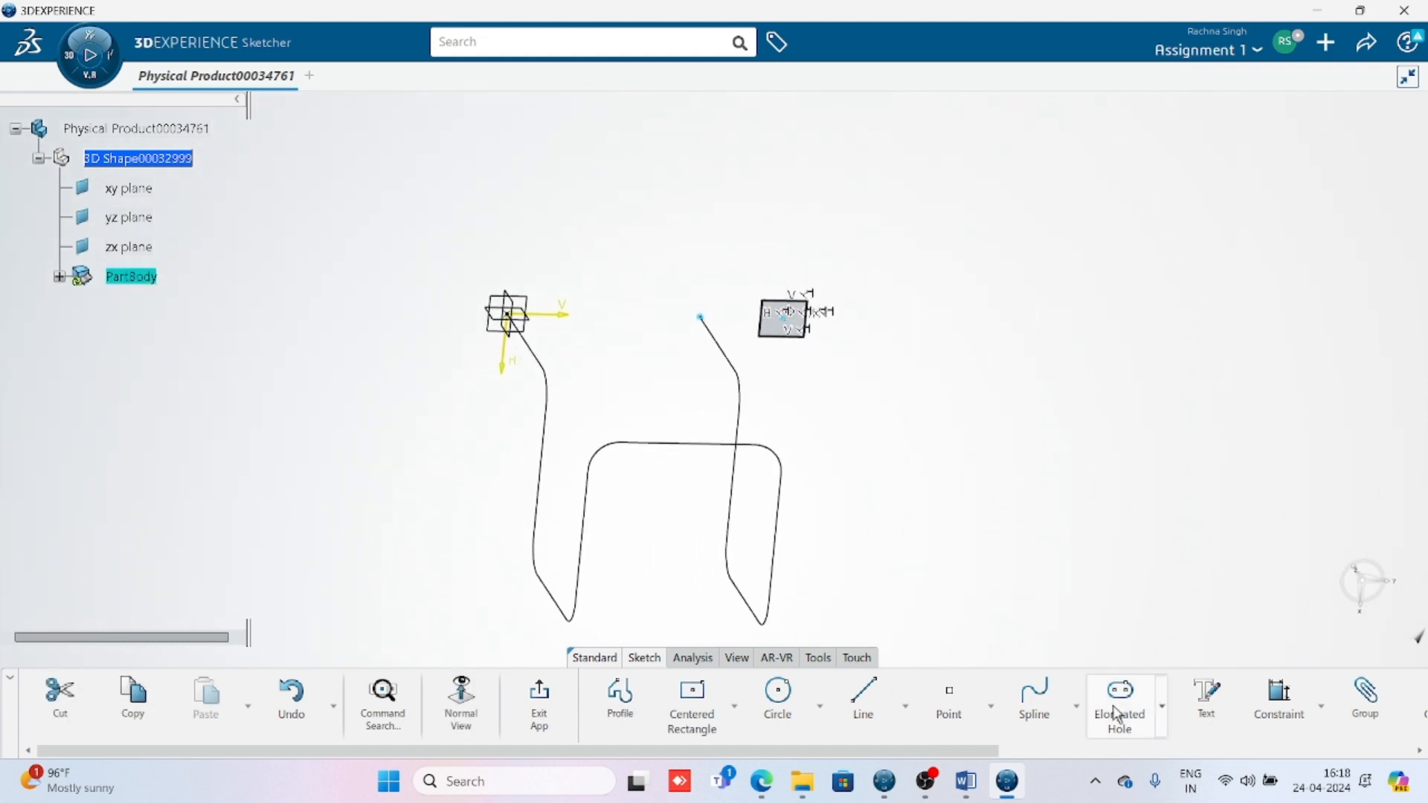
click(1321, 707)
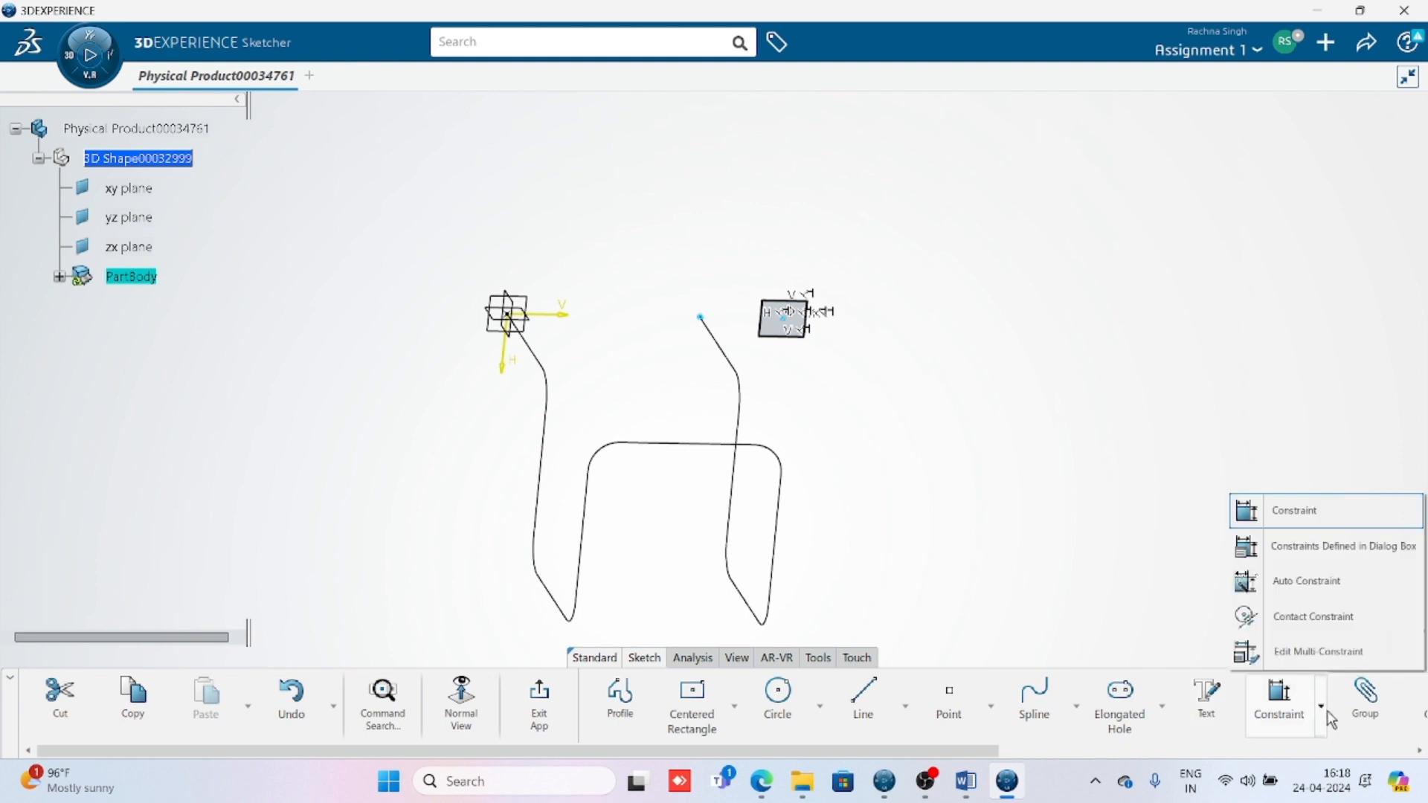
click(1306, 547)
click(321, 307)
click(338, 403)
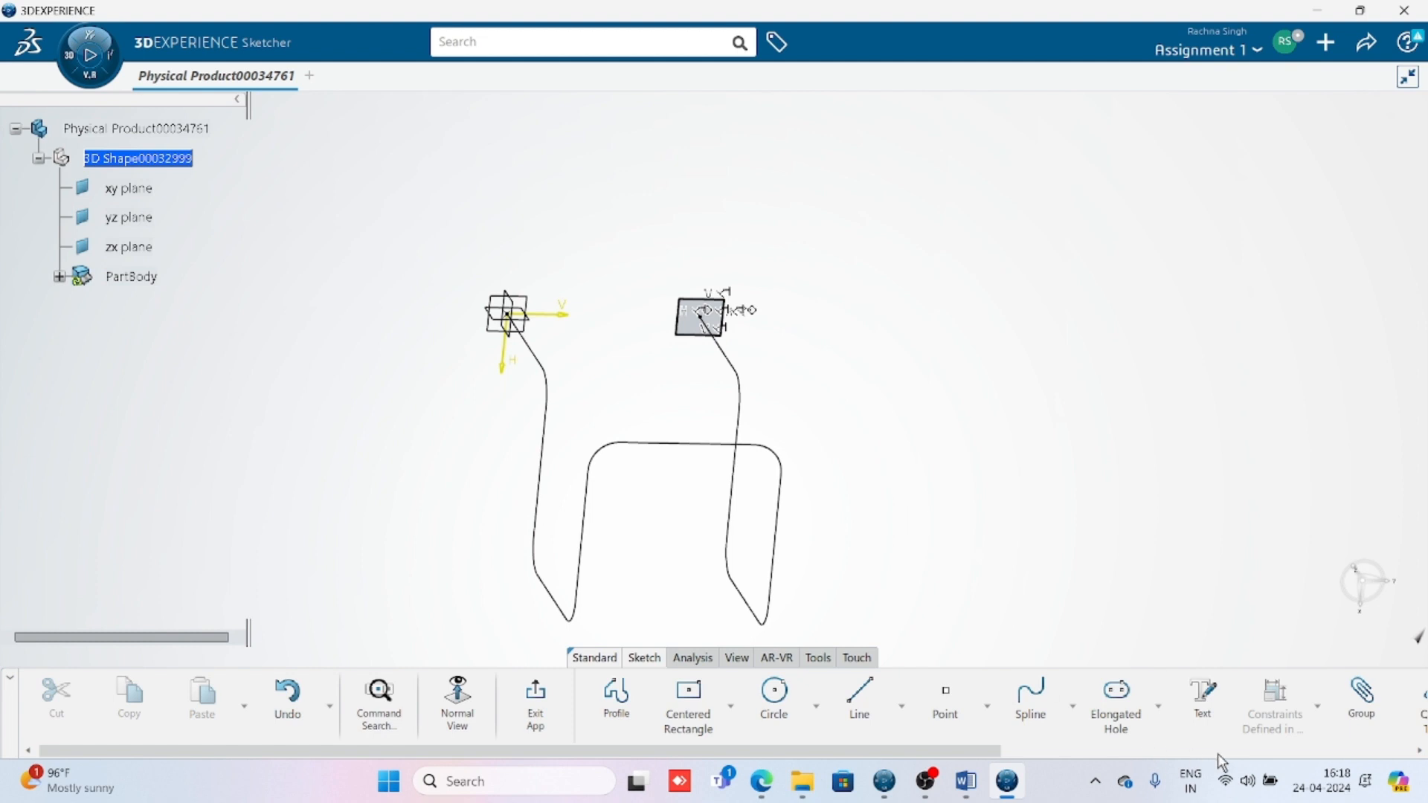
Step: Constrain the width of the rectangle at the wire's free end to 10 mm without scaling the other sketch elements
click(1317, 707)
click(1286, 512)
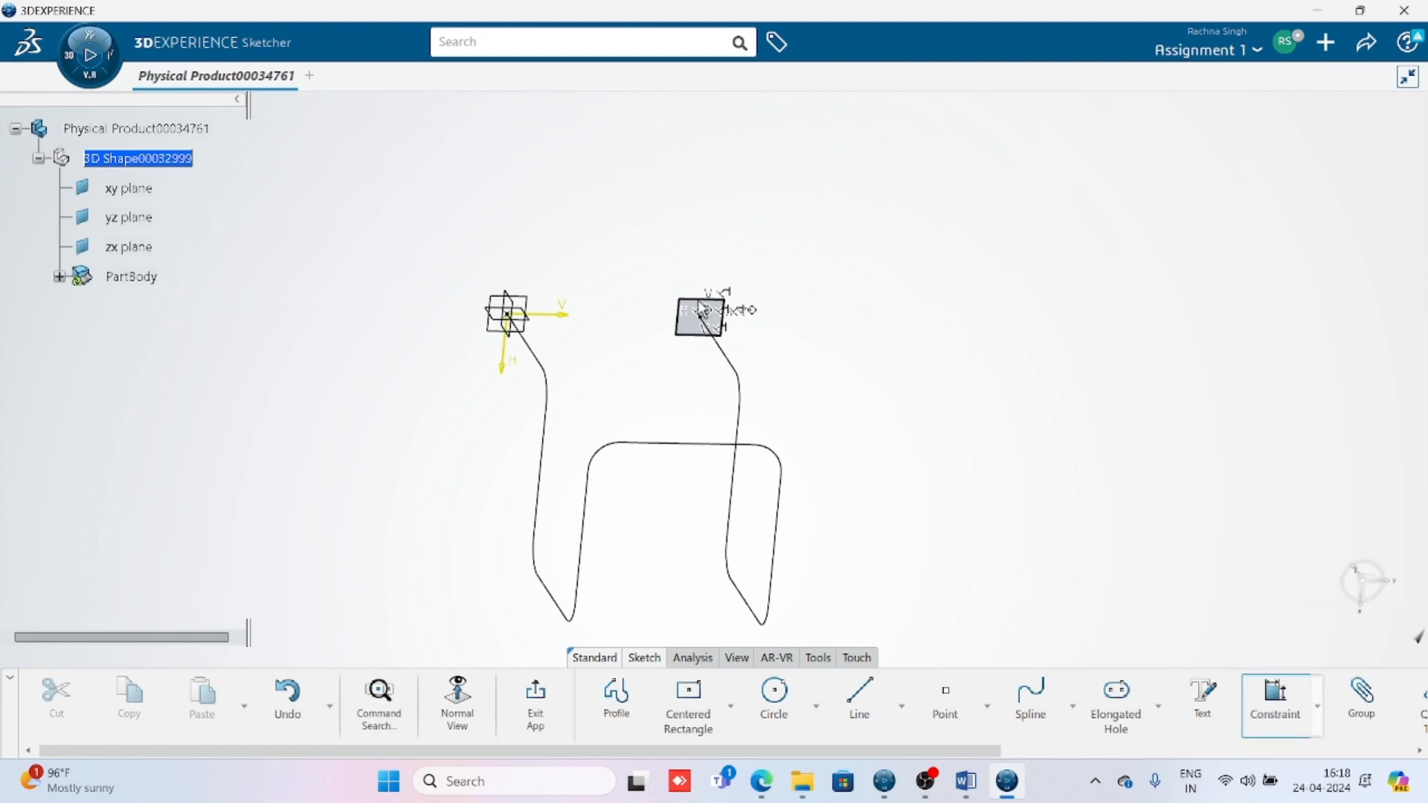
click(690, 333)
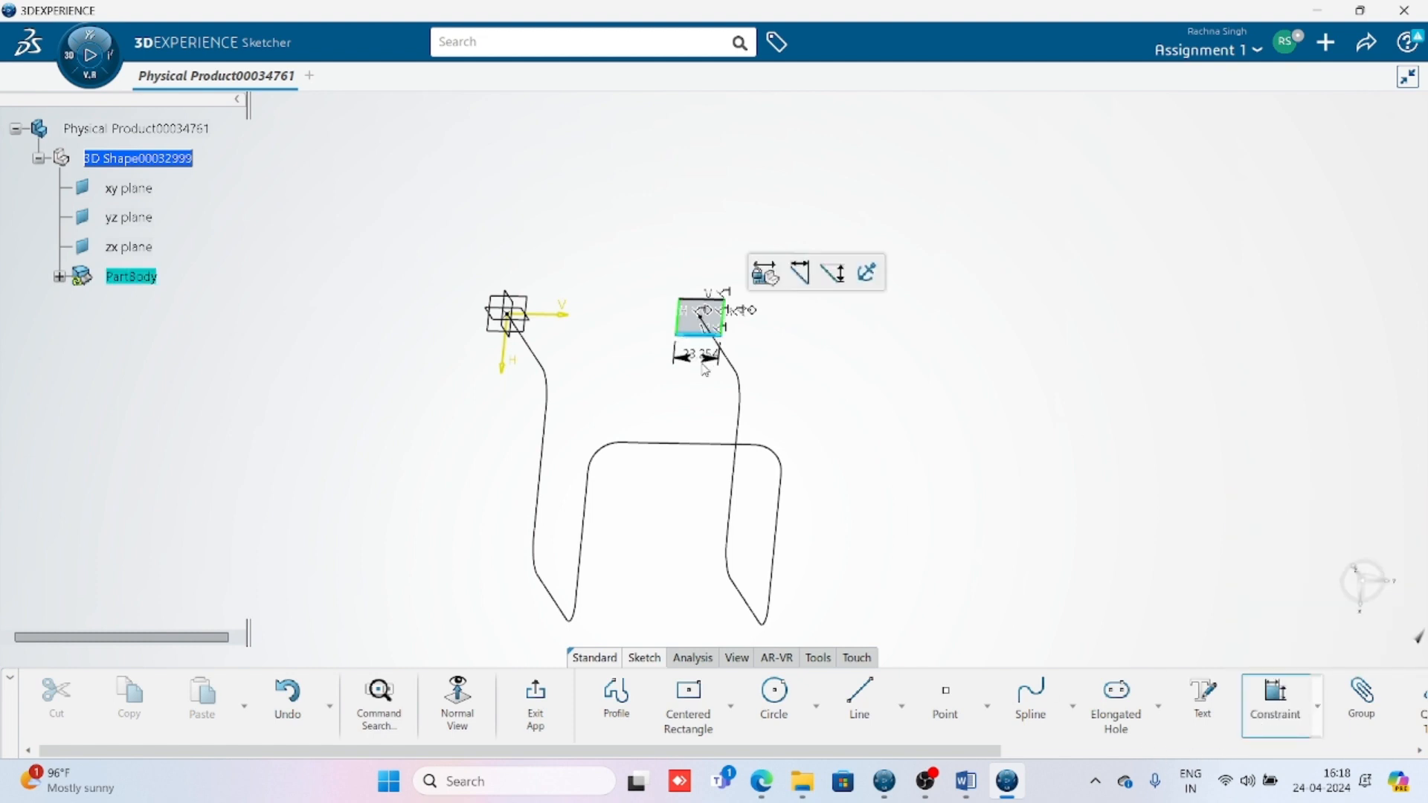
text(10)
key(Return)
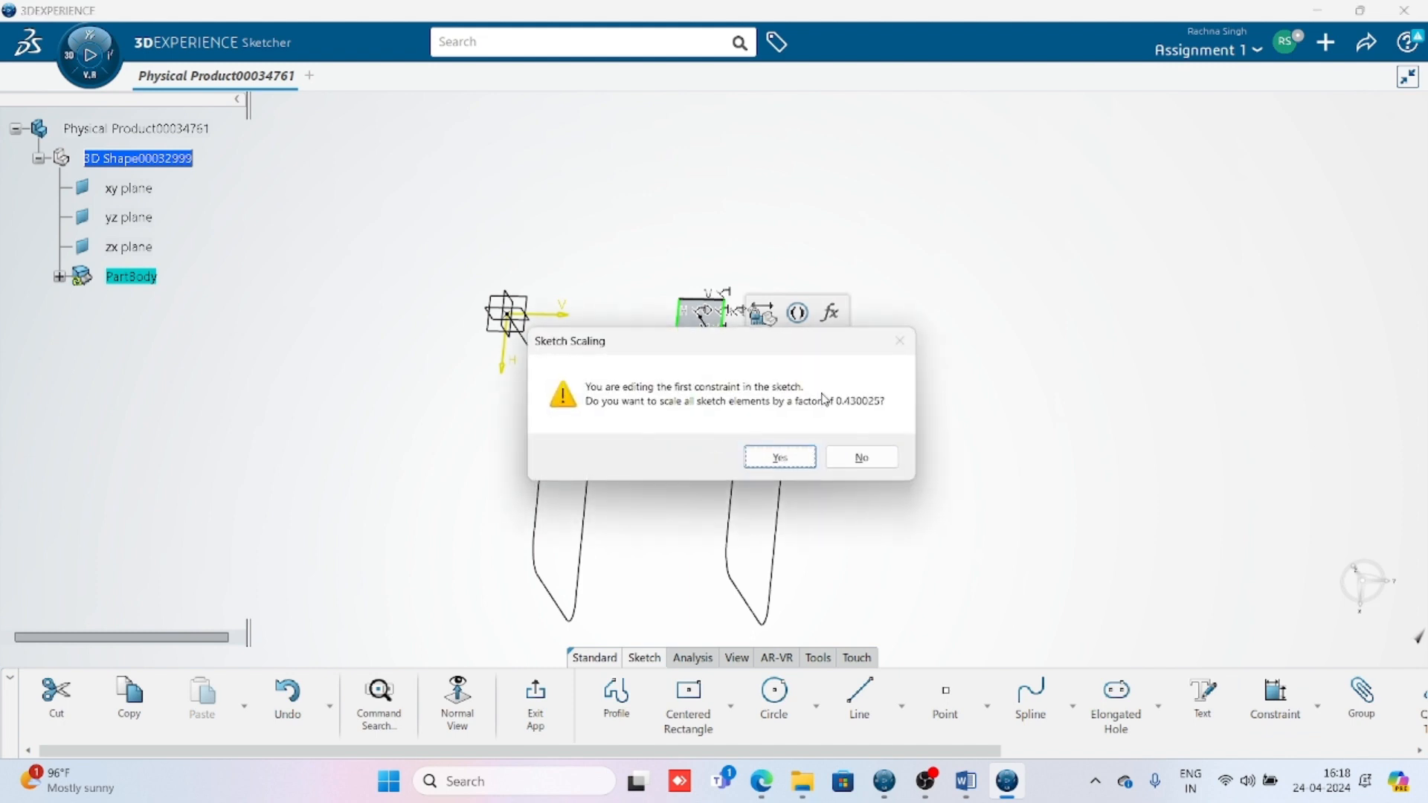
click(861, 457)
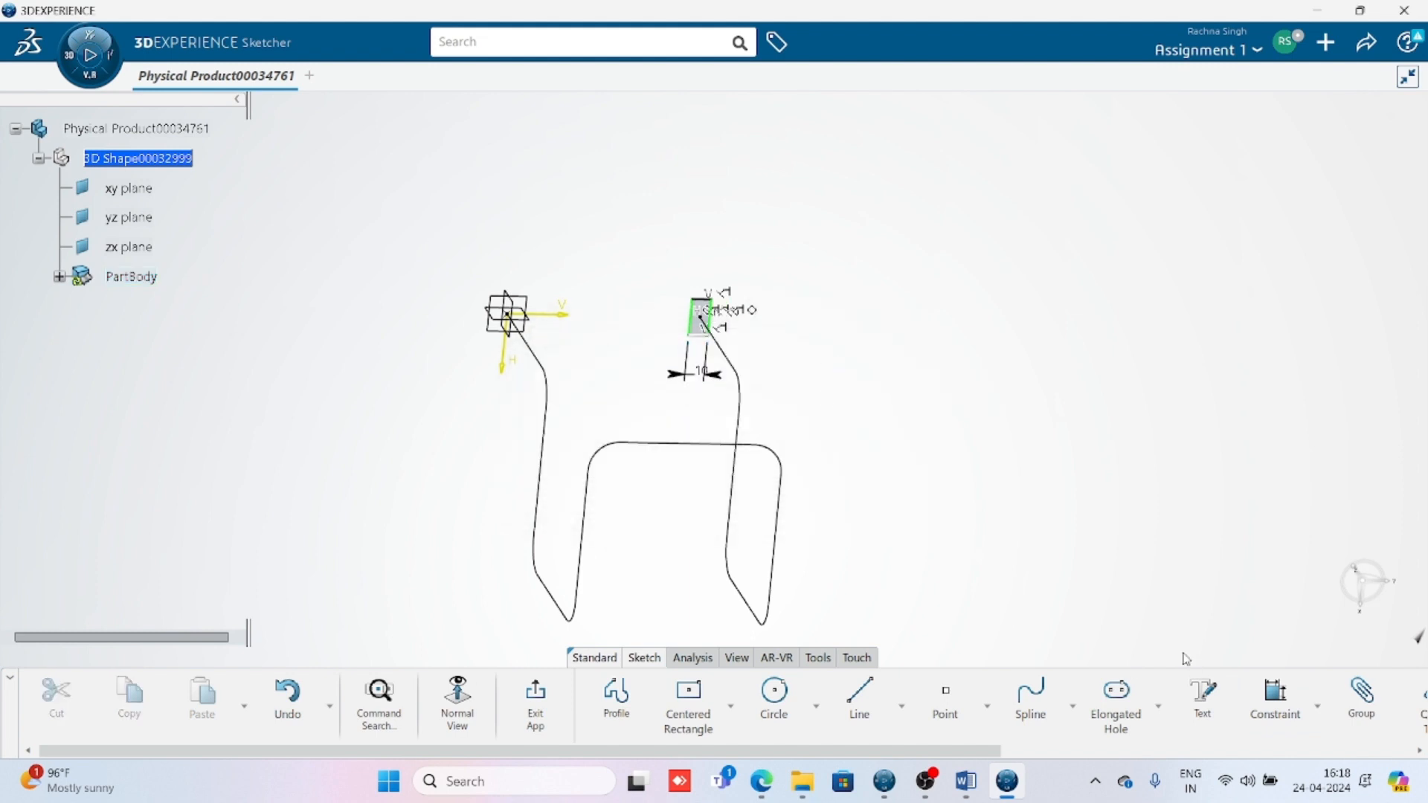
Step: Constrain the rectangle's height to 10 mm and exit the sketch
click(1261, 705)
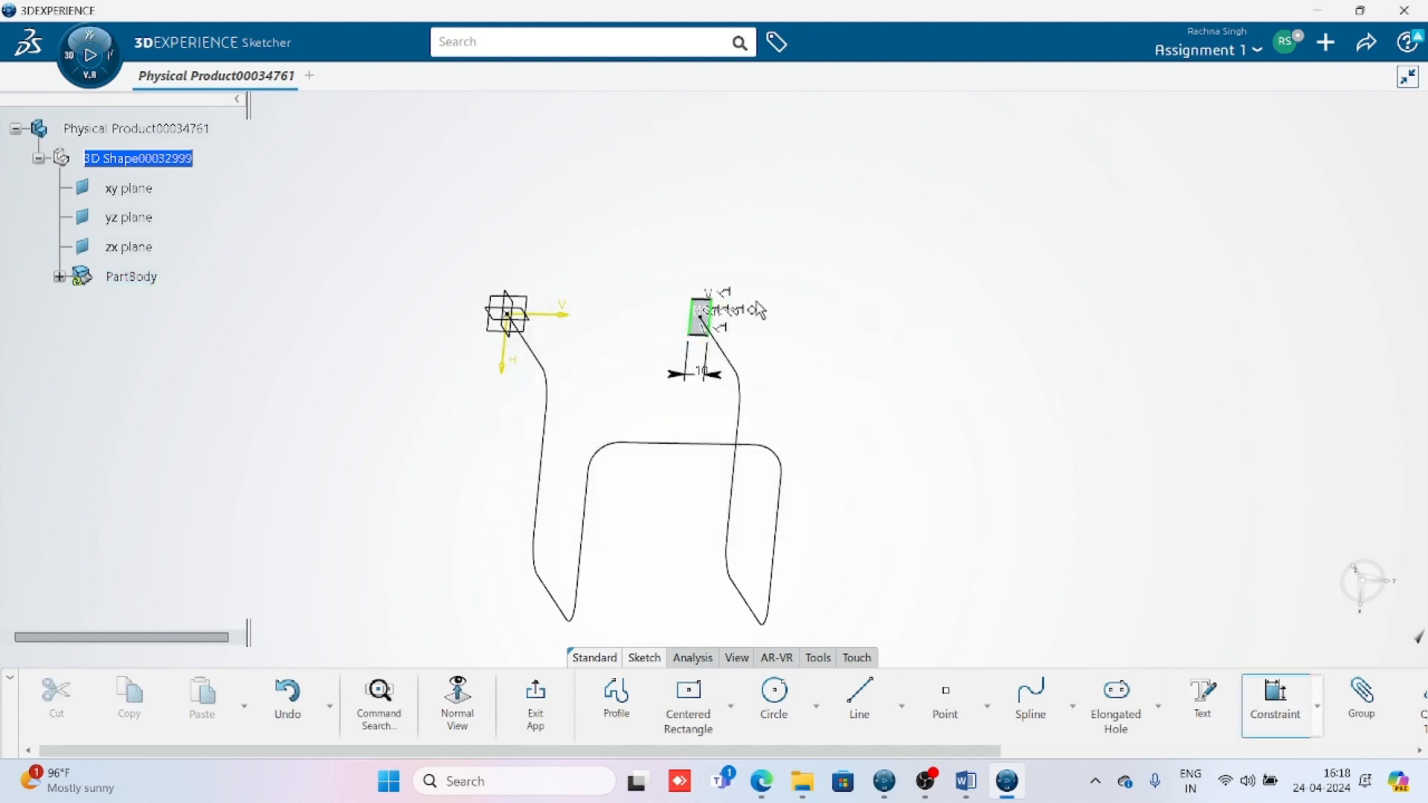
click(709, 324)
click(773, 338)
text(10)
key(Return)
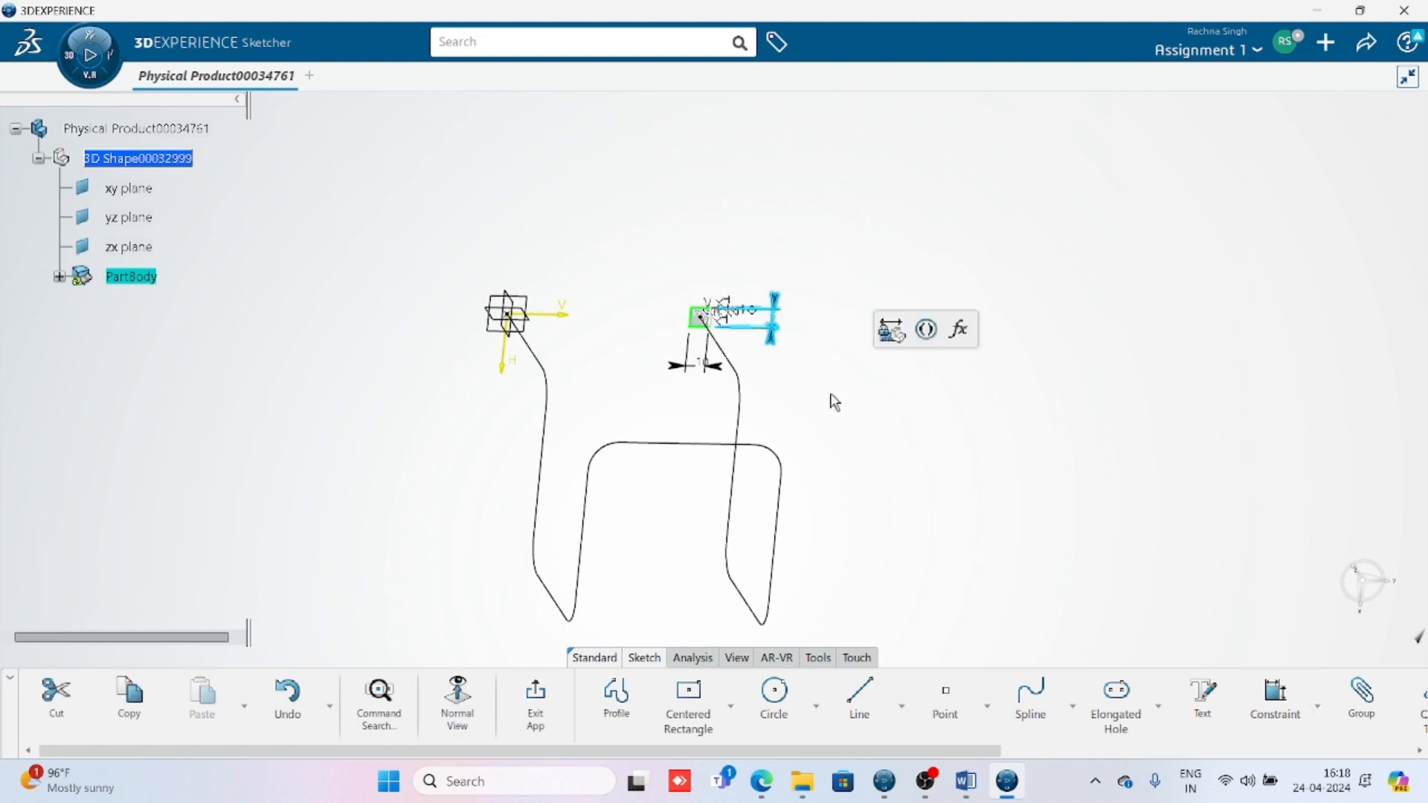
click(805, 455)
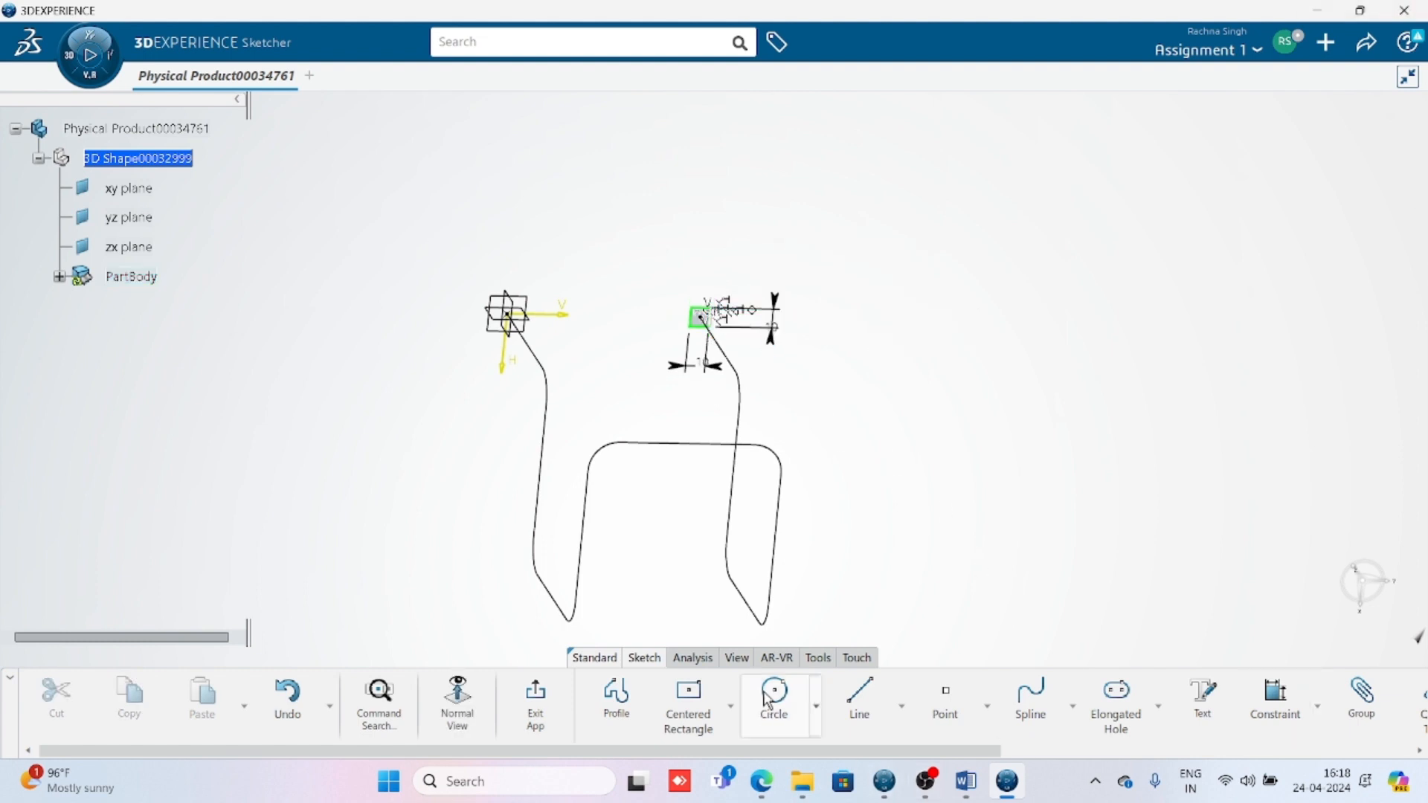
click(549, 701)
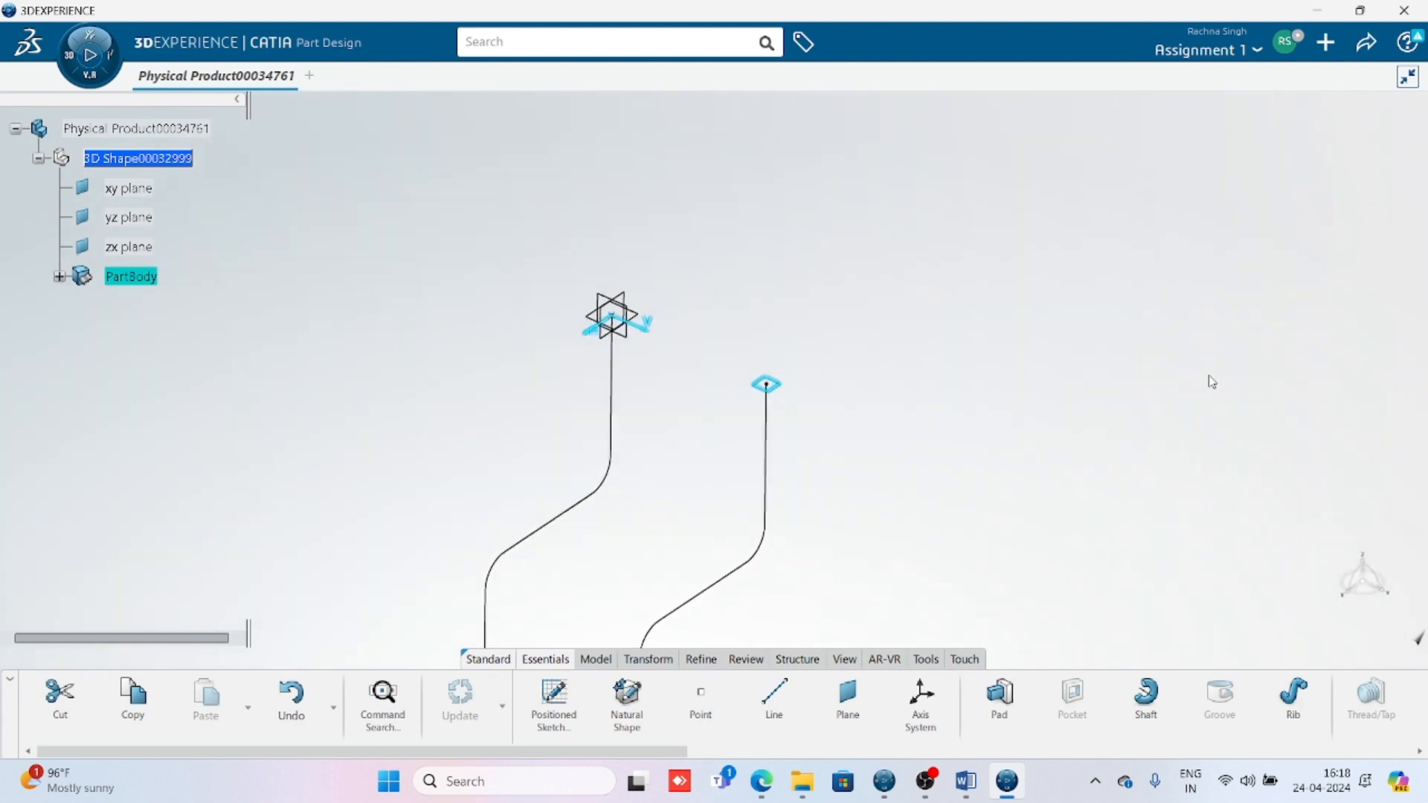
Step: Create a standard rib that sweeps the 10 mm square profile along the entire bent wire as center curve
middle_drag(840, 497, 850, 196)
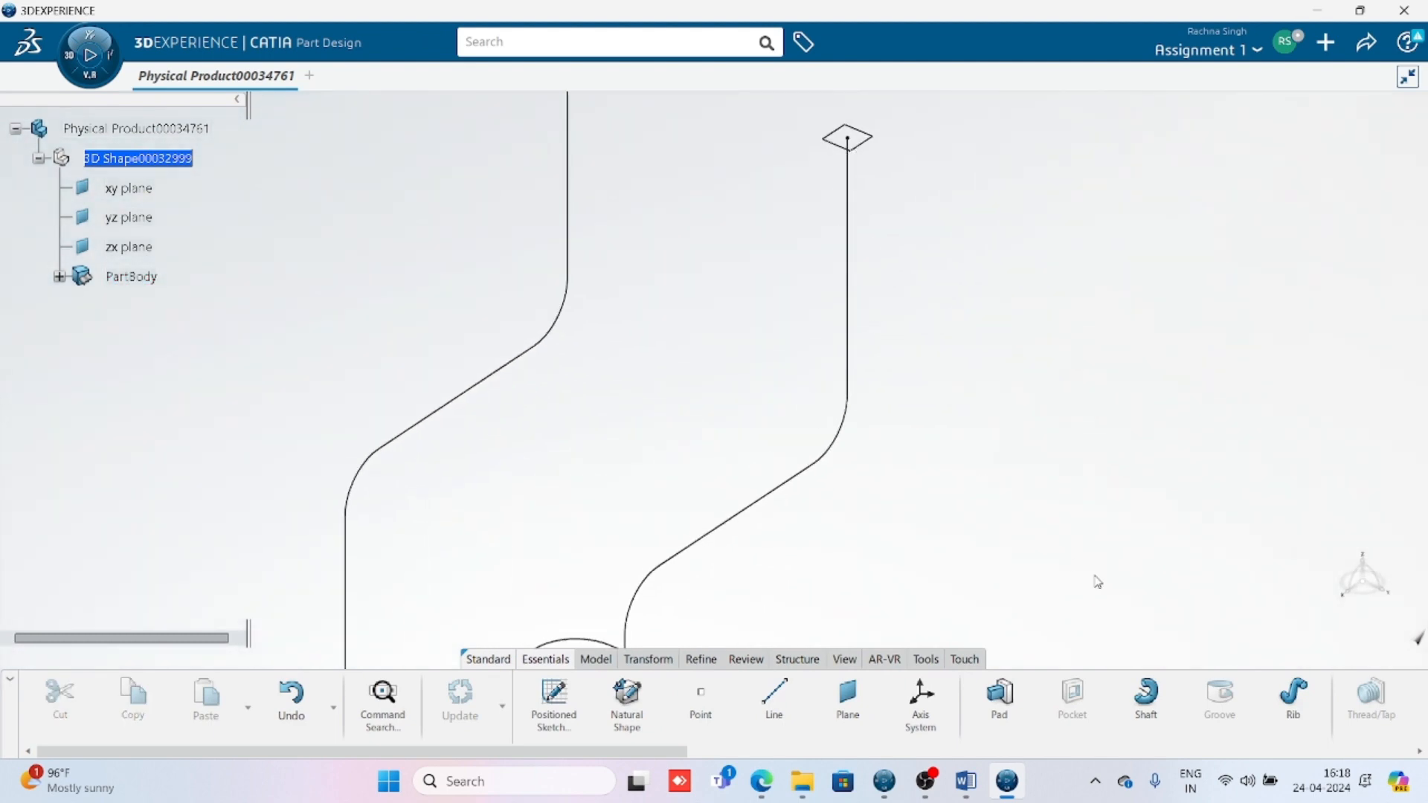
click(1293, 697)
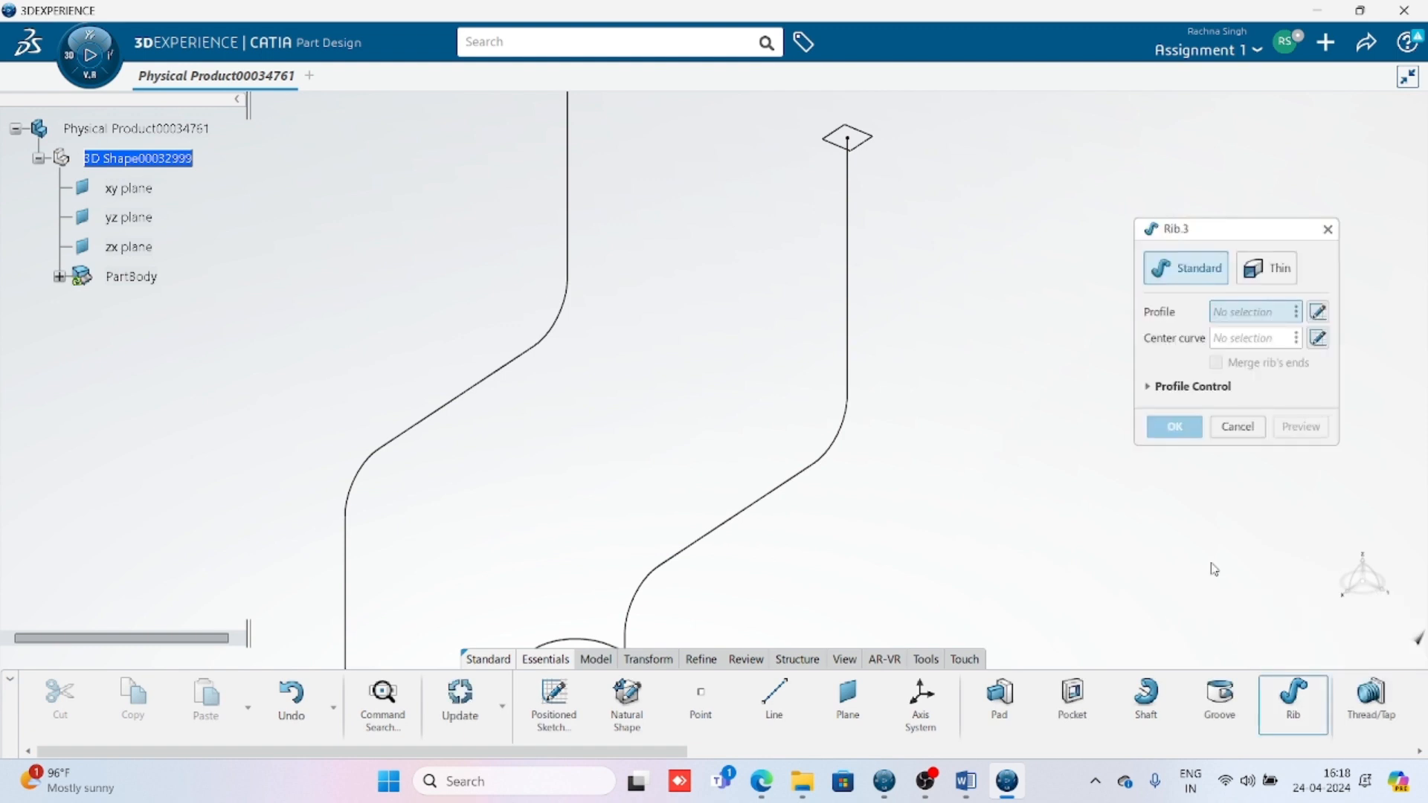
click(854, 138)
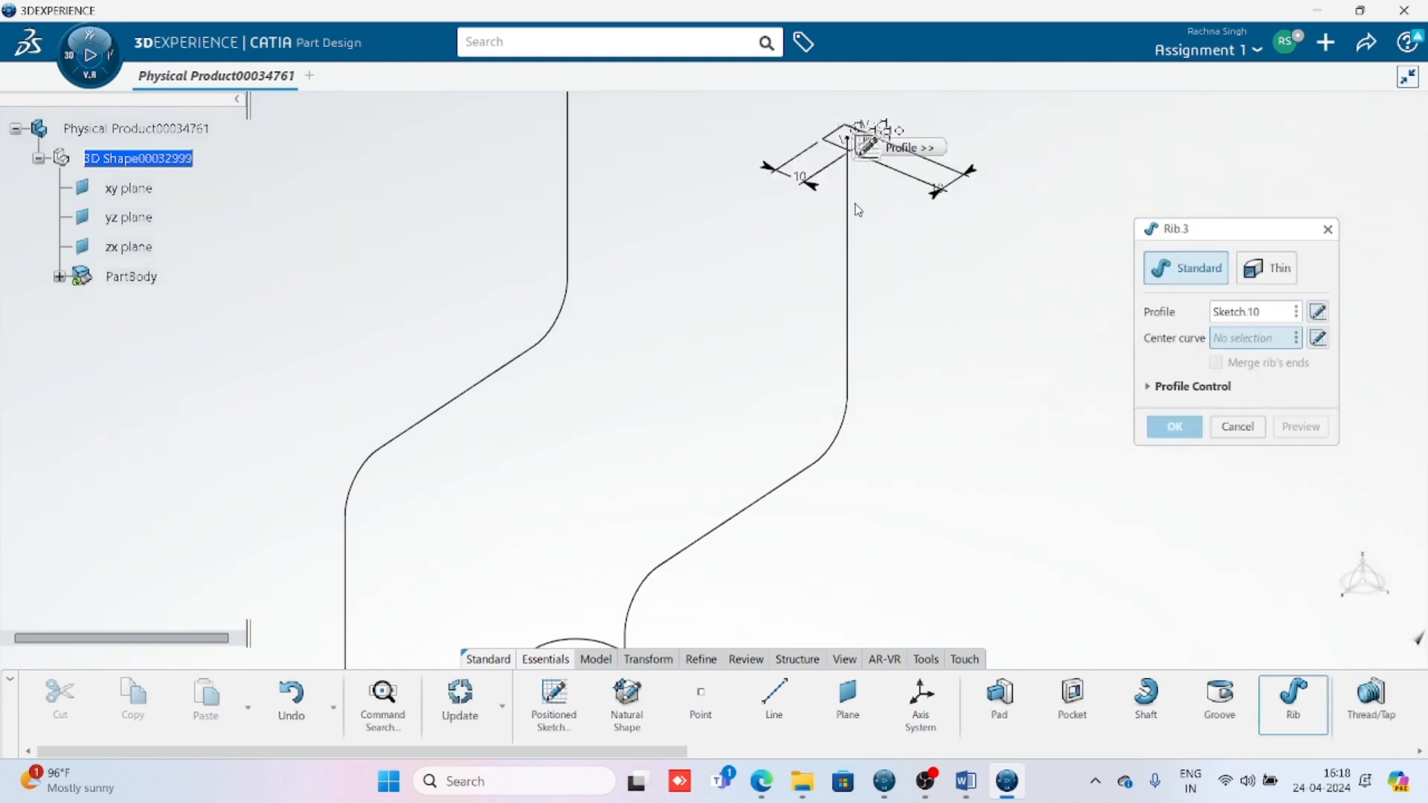
click(847, 235)
click(1301, 426)
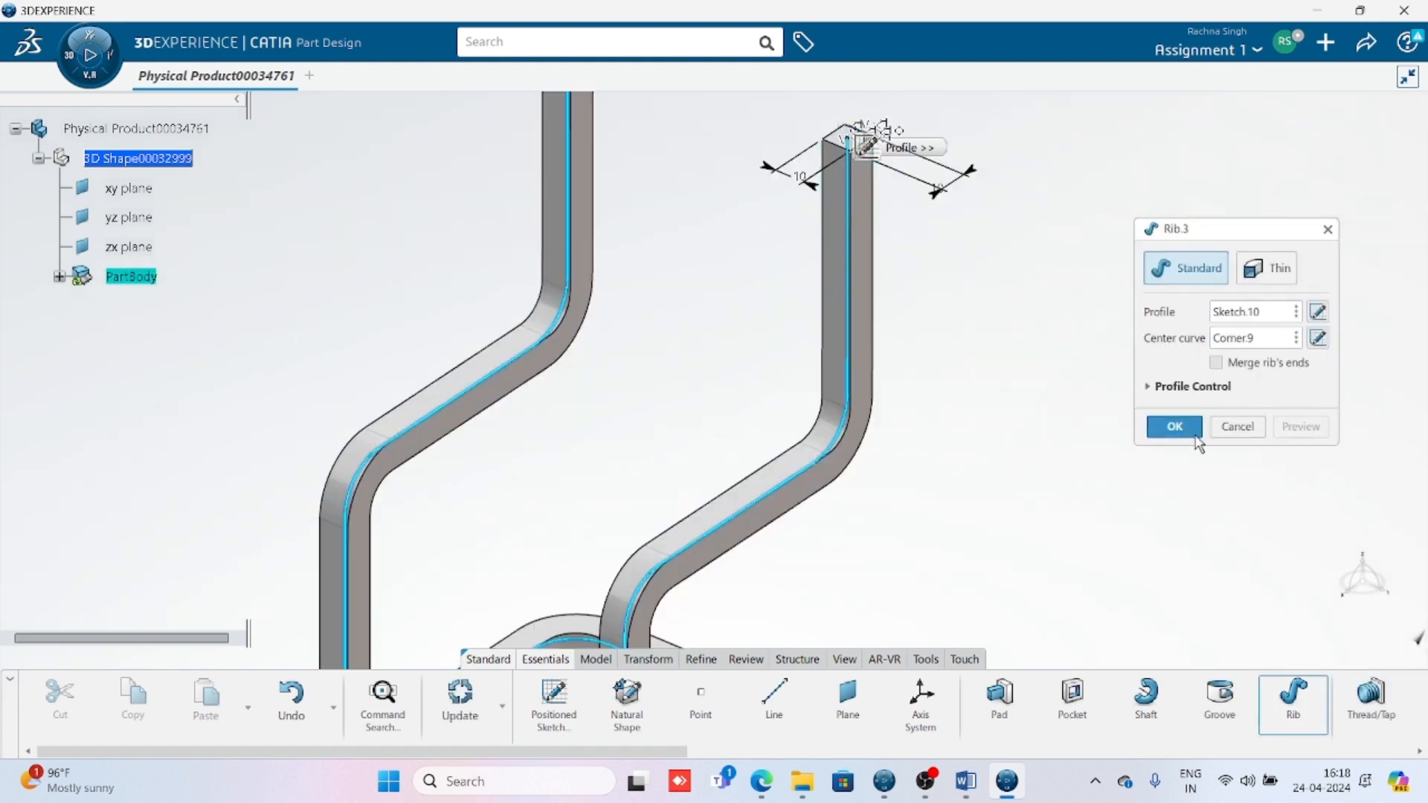
click(1174, 426)
Step: Change the square rib to a thin rib with a 2 mm thickness and inspect its hollow end
mouse_move(1026, 554)
middle_down()
mouse_move(1058, 392)
mouse_move(484, 475)
mouse_move(841, 354)
mouse_move(835, 463)
middle_up()
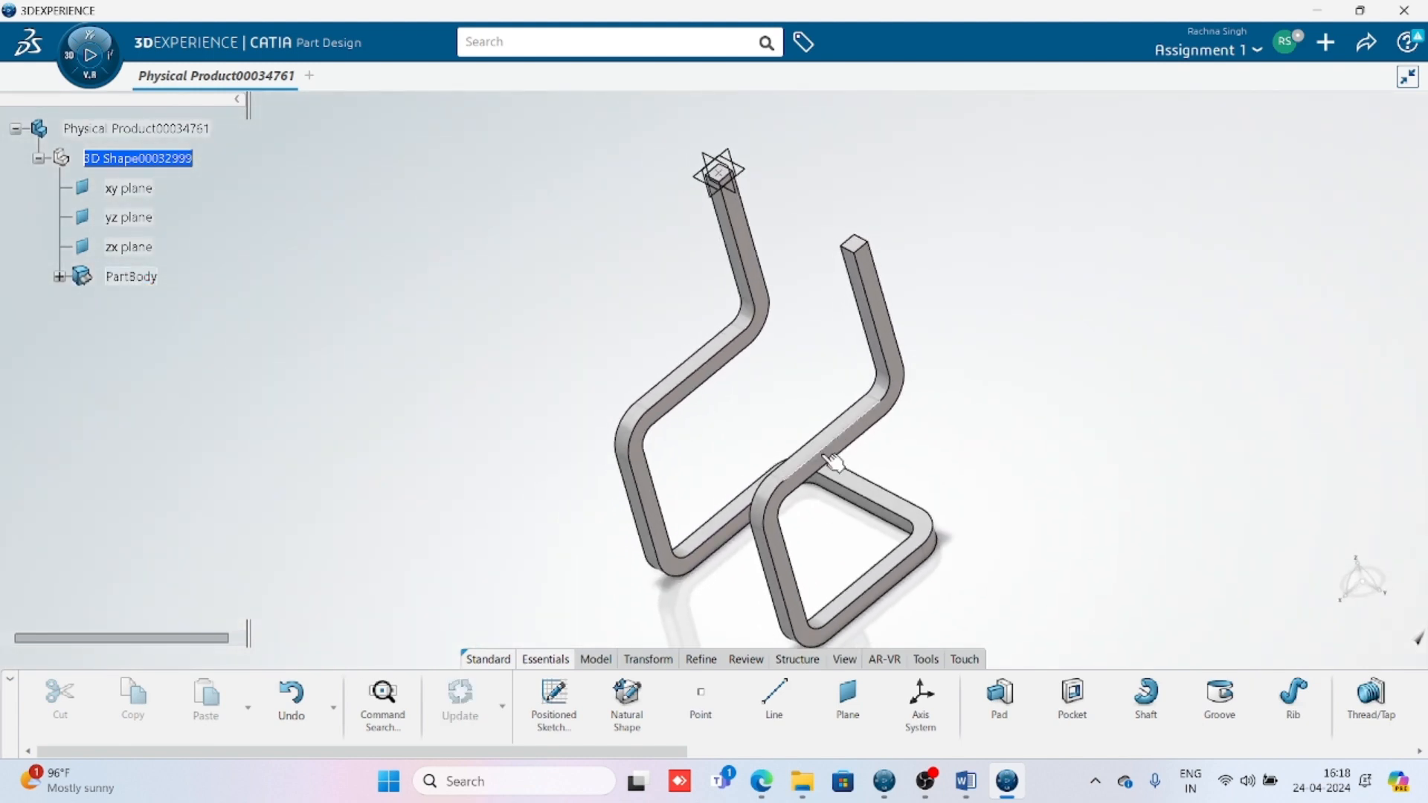
double_click(878, 306)
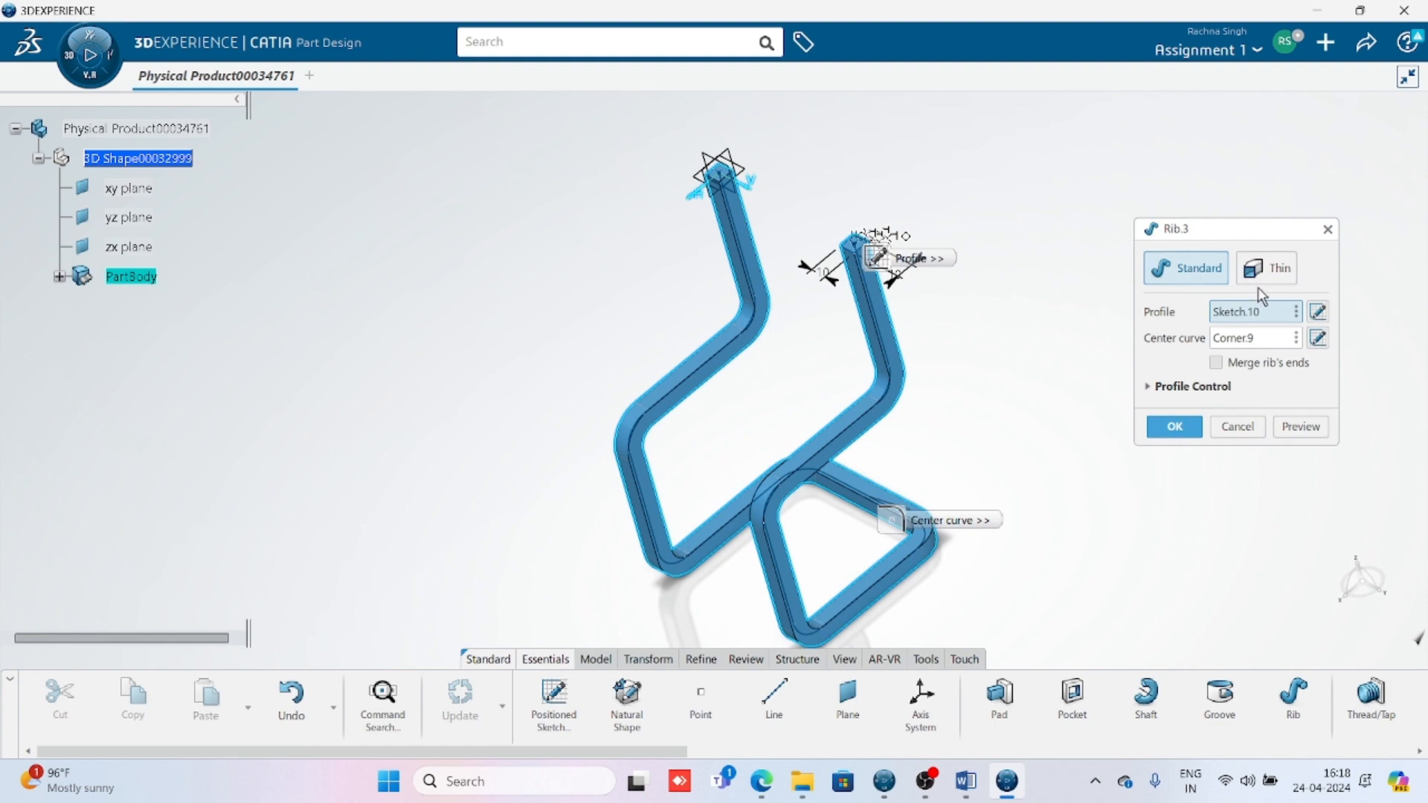
click(1267, 269)
drag(1274, 424, 1100, 404)
text(2)
key(Return)
middle_drag(812, 258, 798, 362)
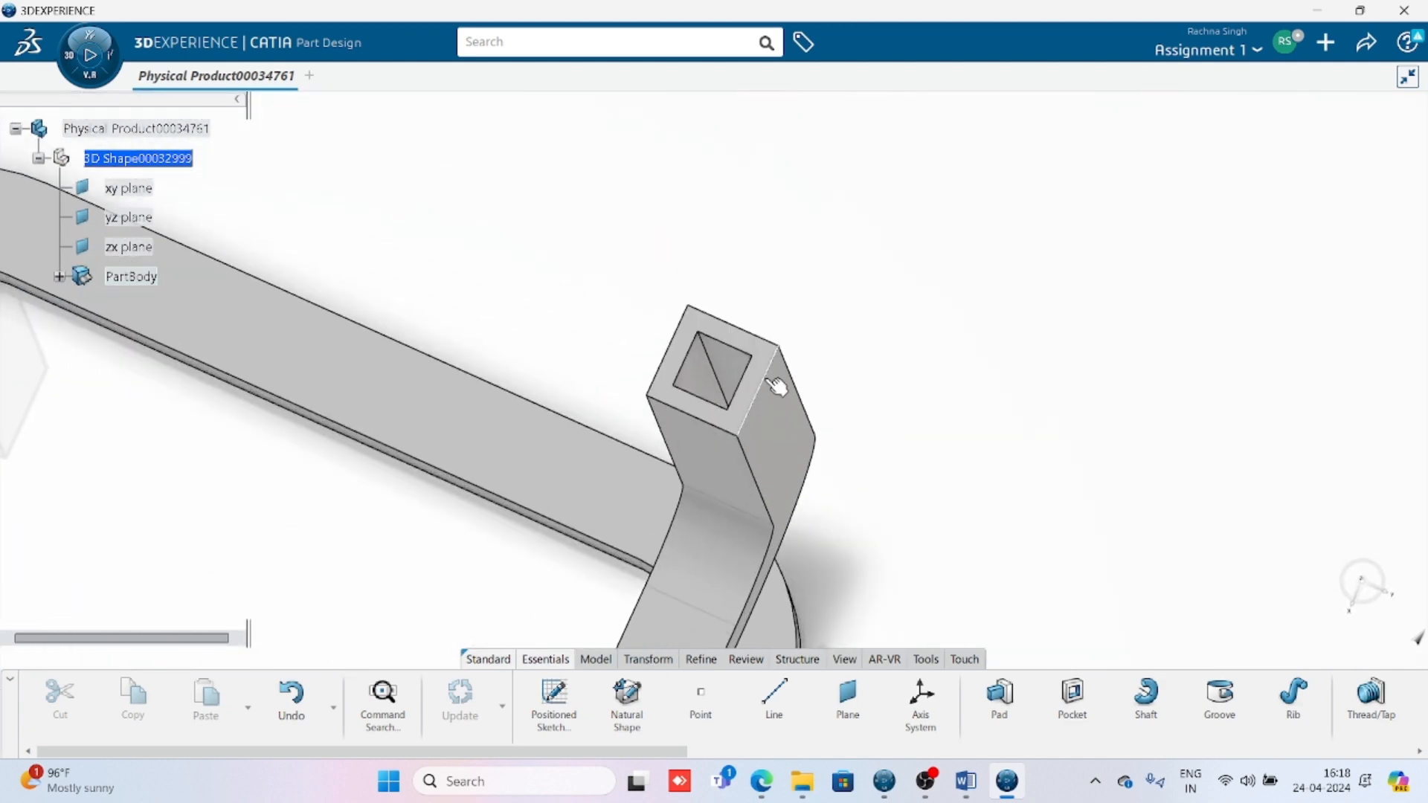
middle_drag(638, 631, 673, 391)
middle_drag(690, 468, 774, 476)
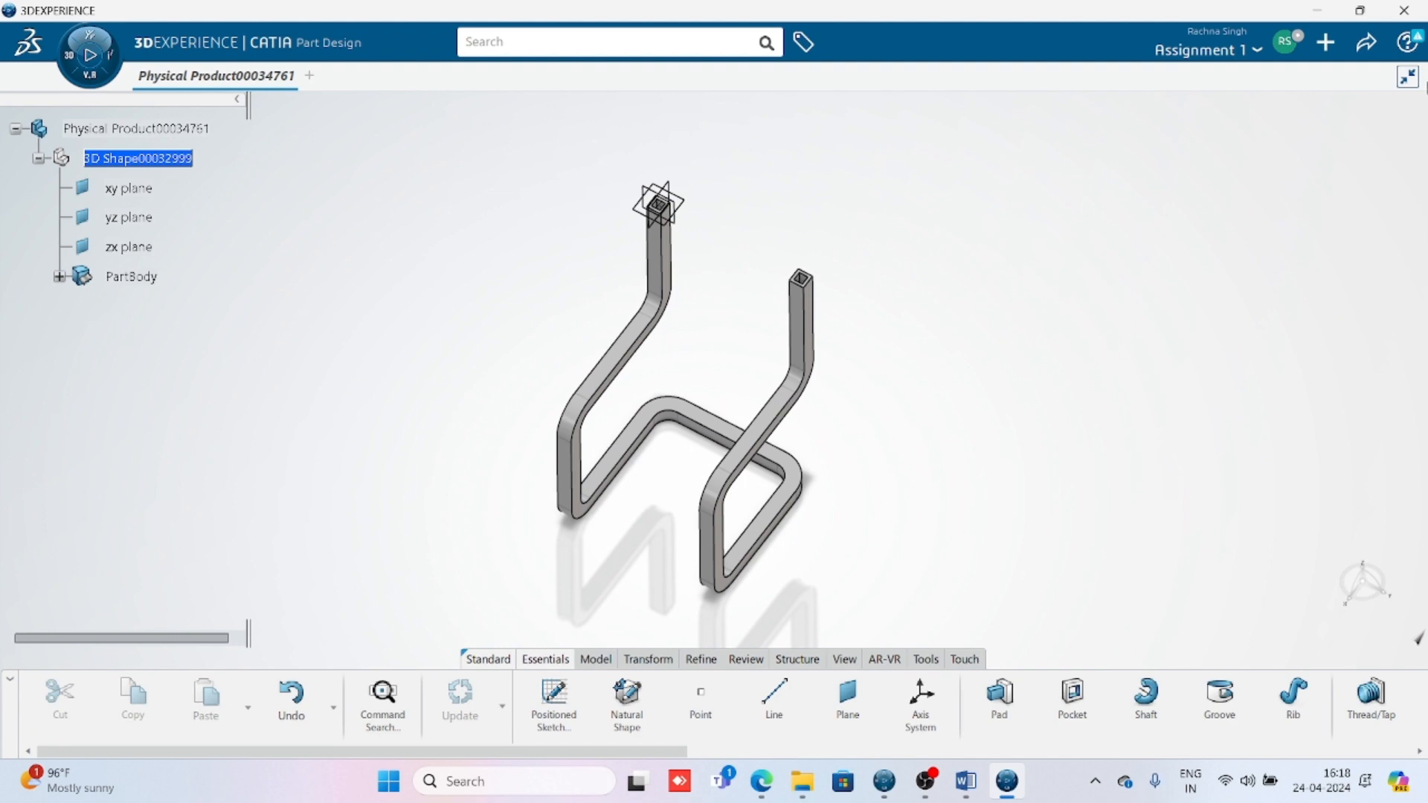
middle_drag(775, 383, 846, 376)
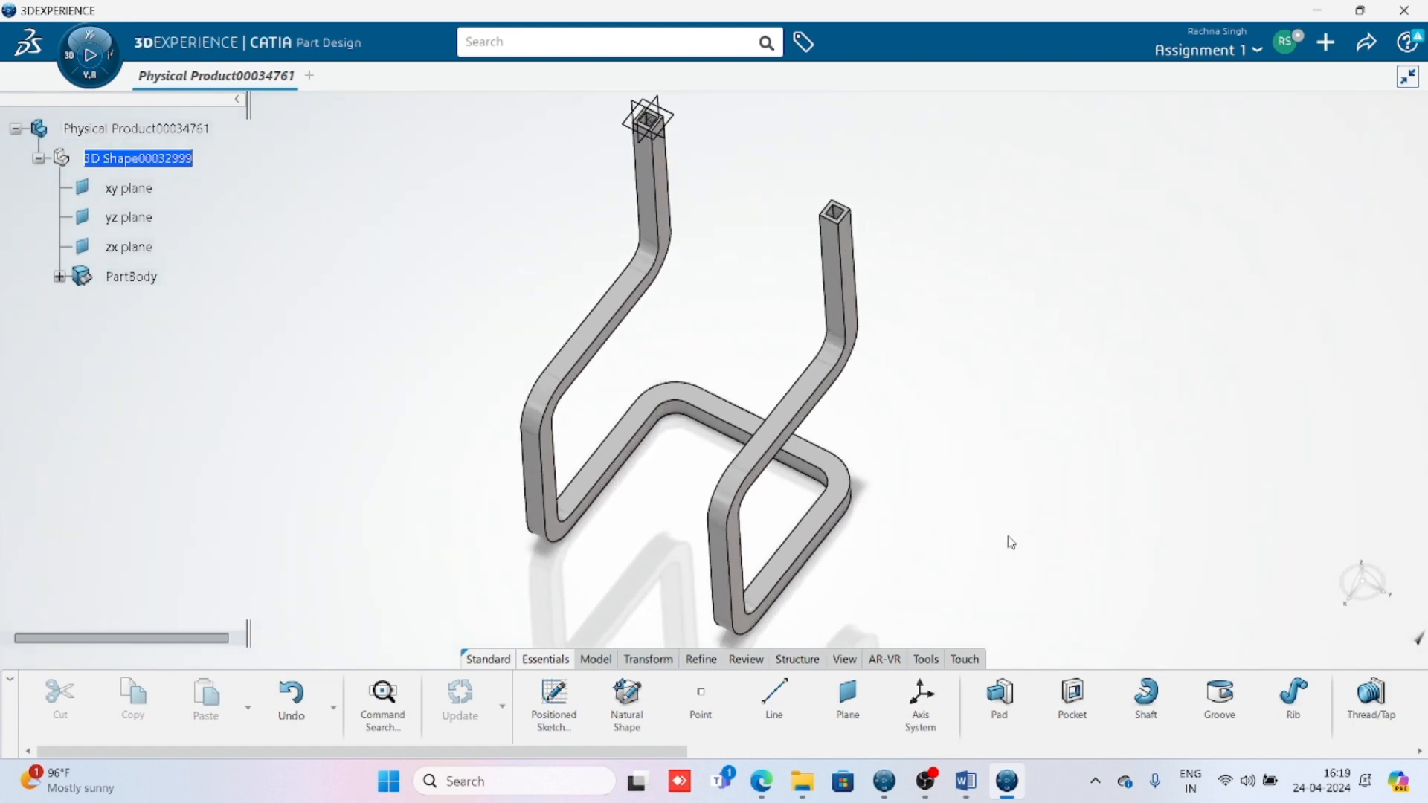
Step: Delete the square rib together with its aggregated elements, and undo that deletion
click(59, 277)
scroll(199, 438, down, 3)
click(157, 354)
key(Delete)
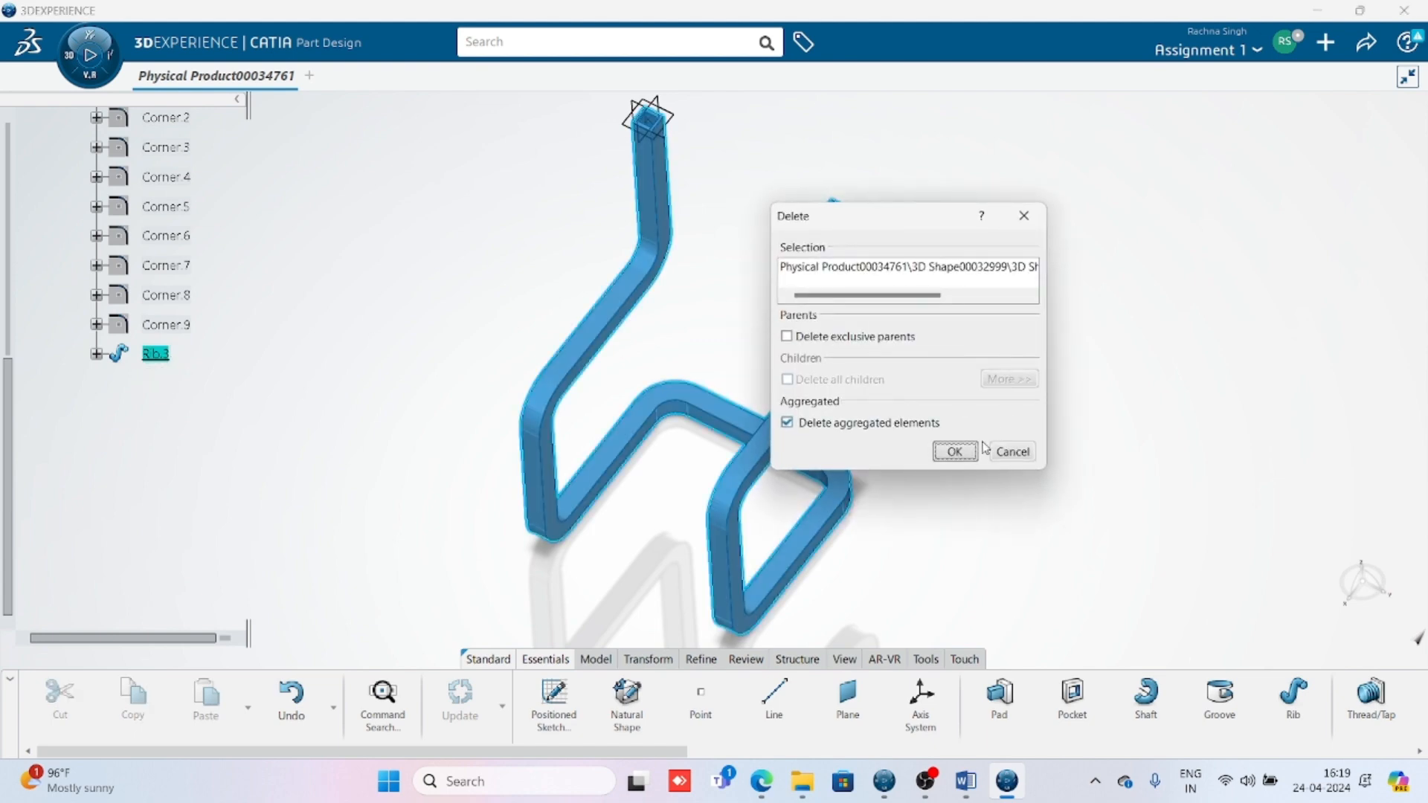
click(963, 459)
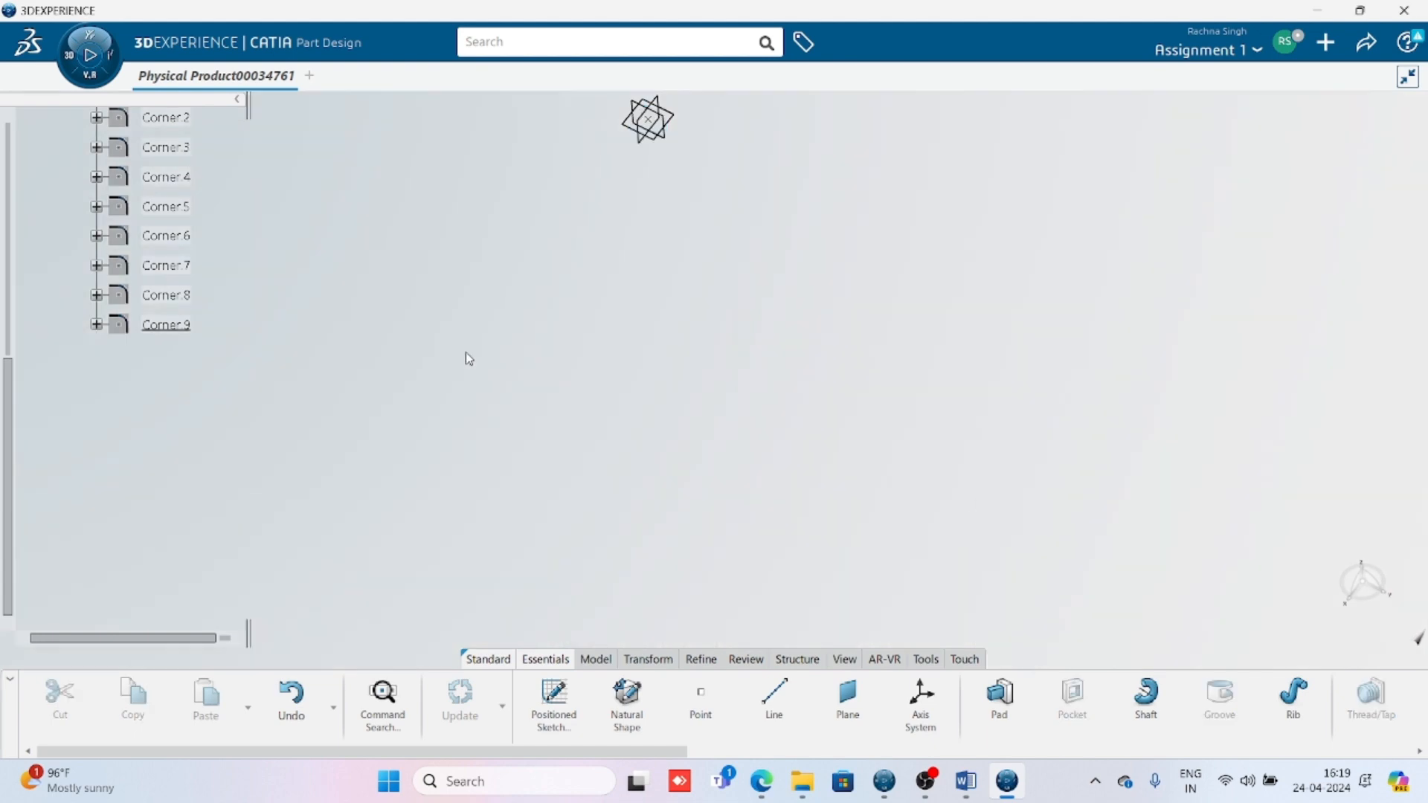
key(ctrl+z)
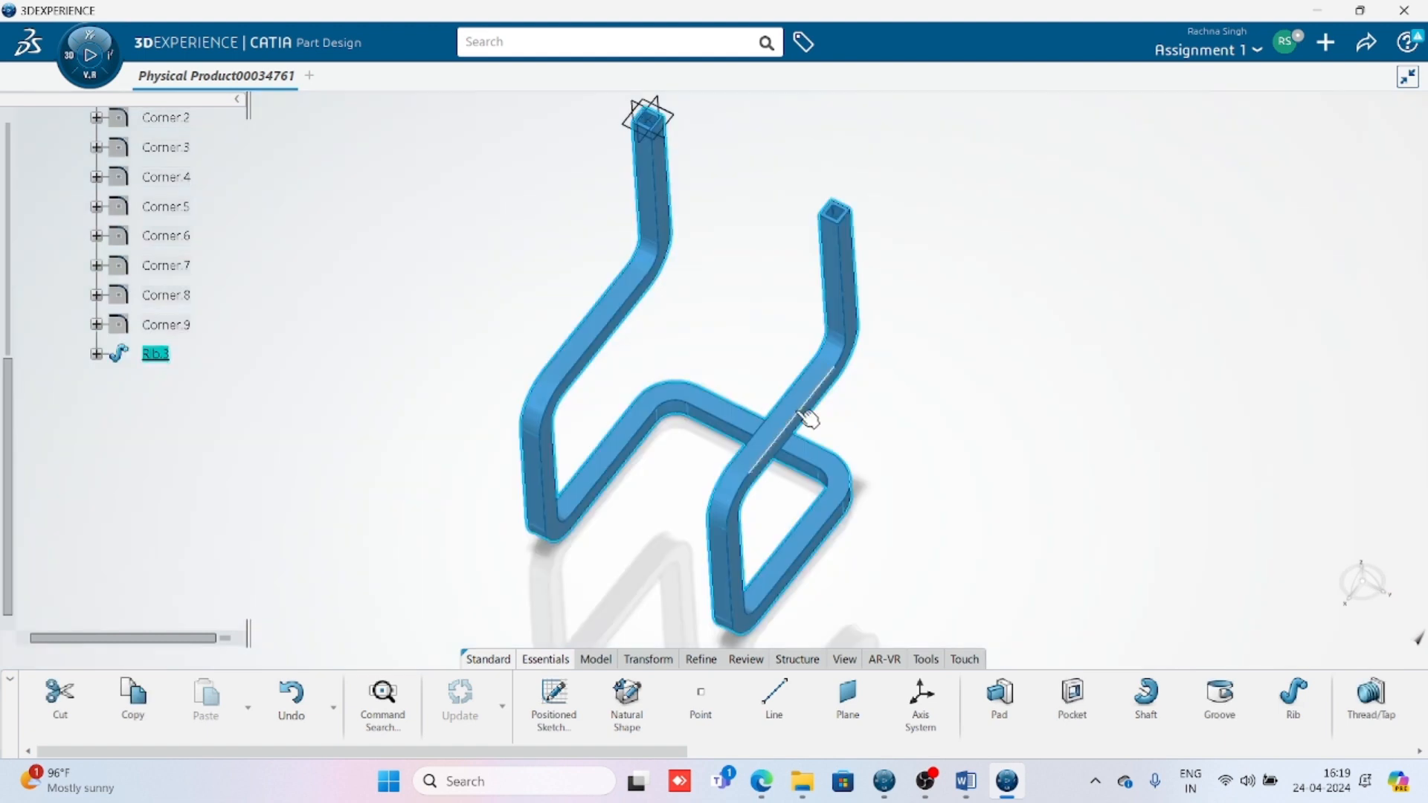
Step: Delete the square rib without its aggregated elements and open the remaining profile sketch for editing
key(Delete)
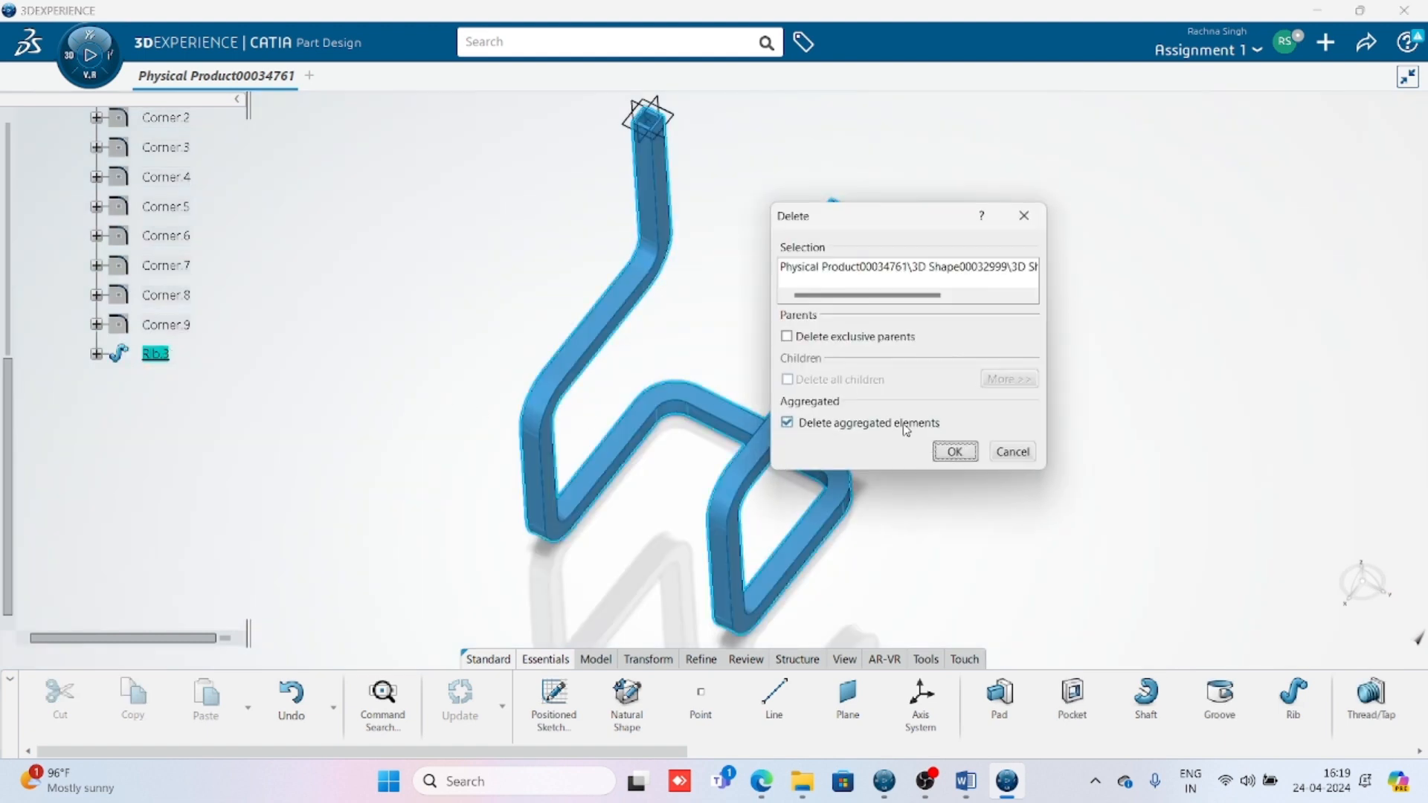
click(954, 451)
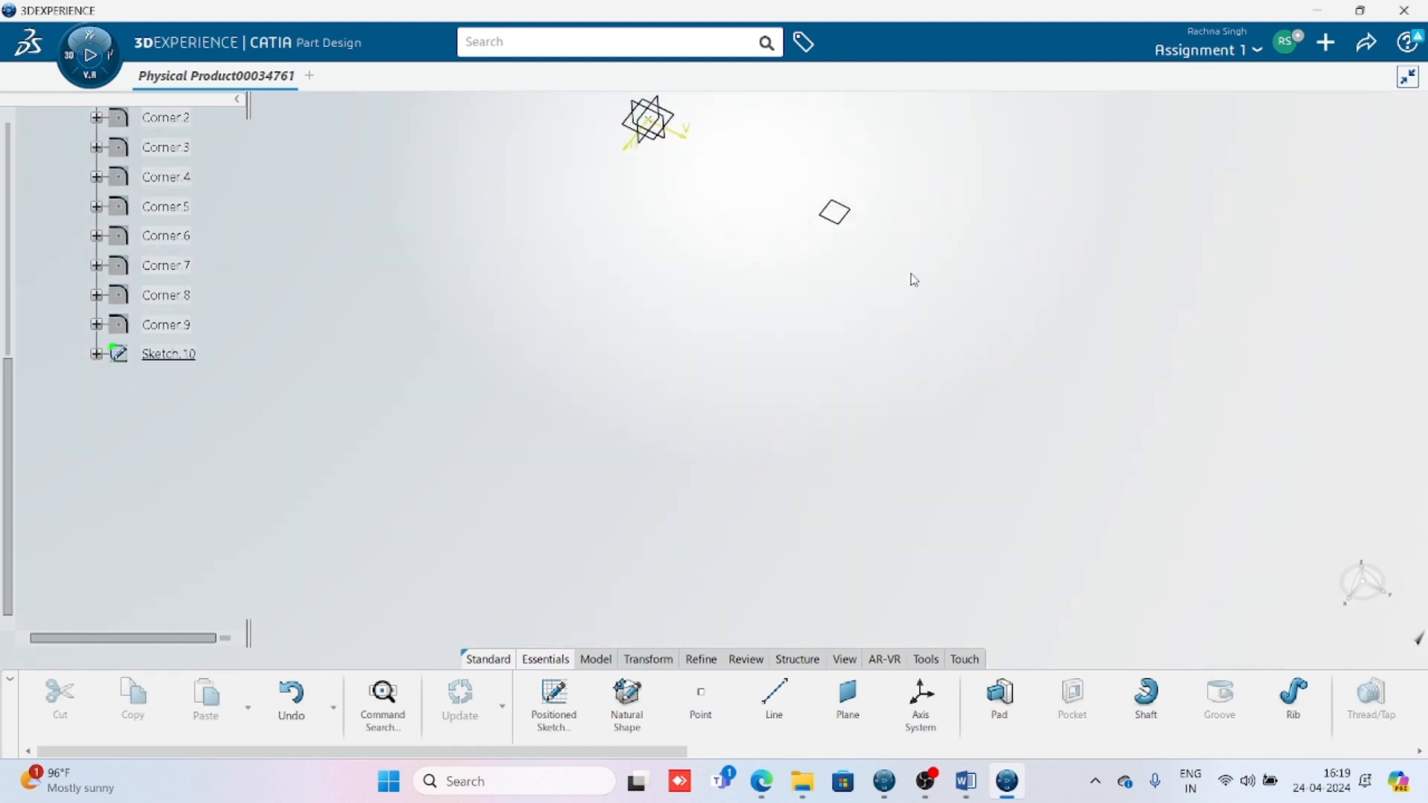
double_click(838, 217)
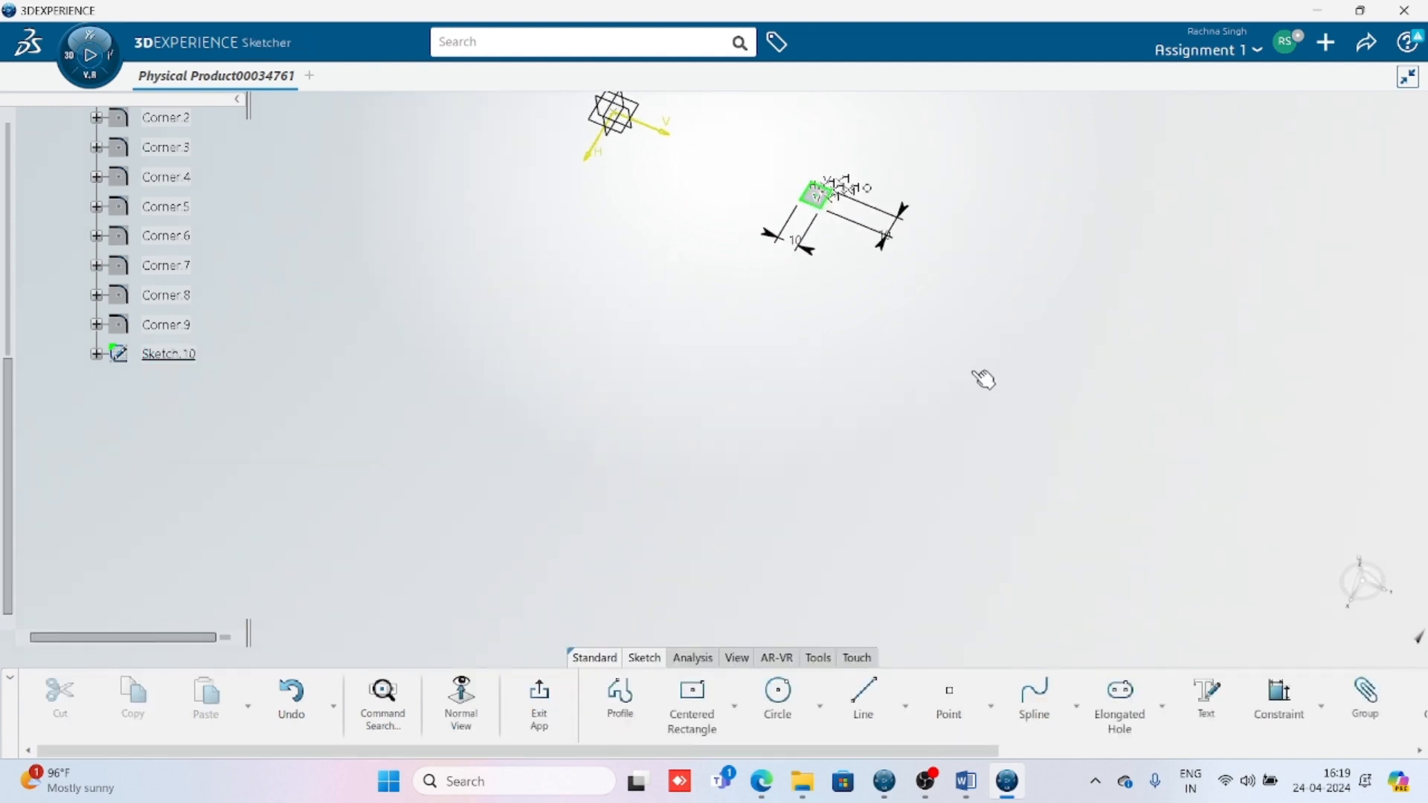
Step: Show the hidden Corner.9 wire and remove the square with its dimensions from the profile sketch
right_click(165, 325)
click(299, 397)
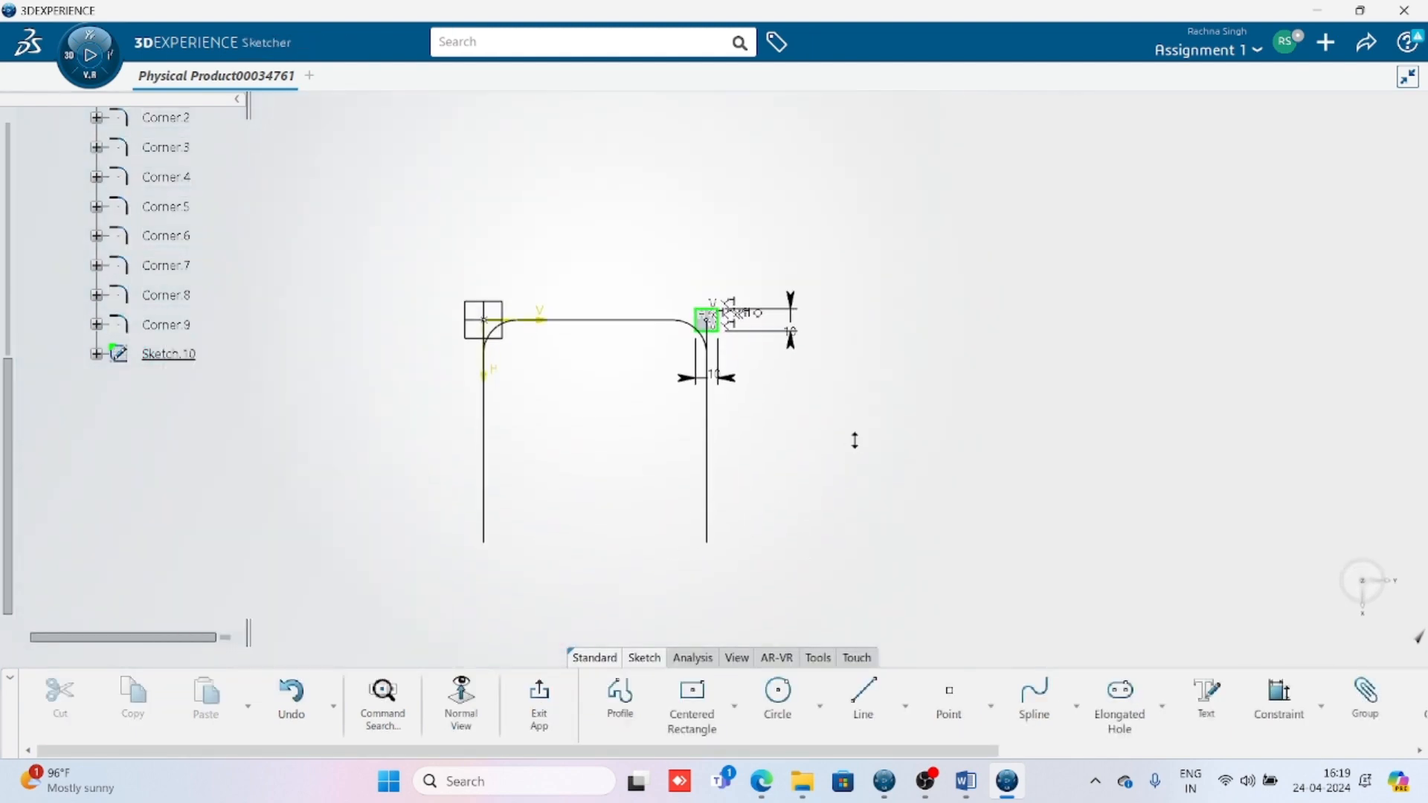
drag(611, 148, 822, 267)
click(823, 271)
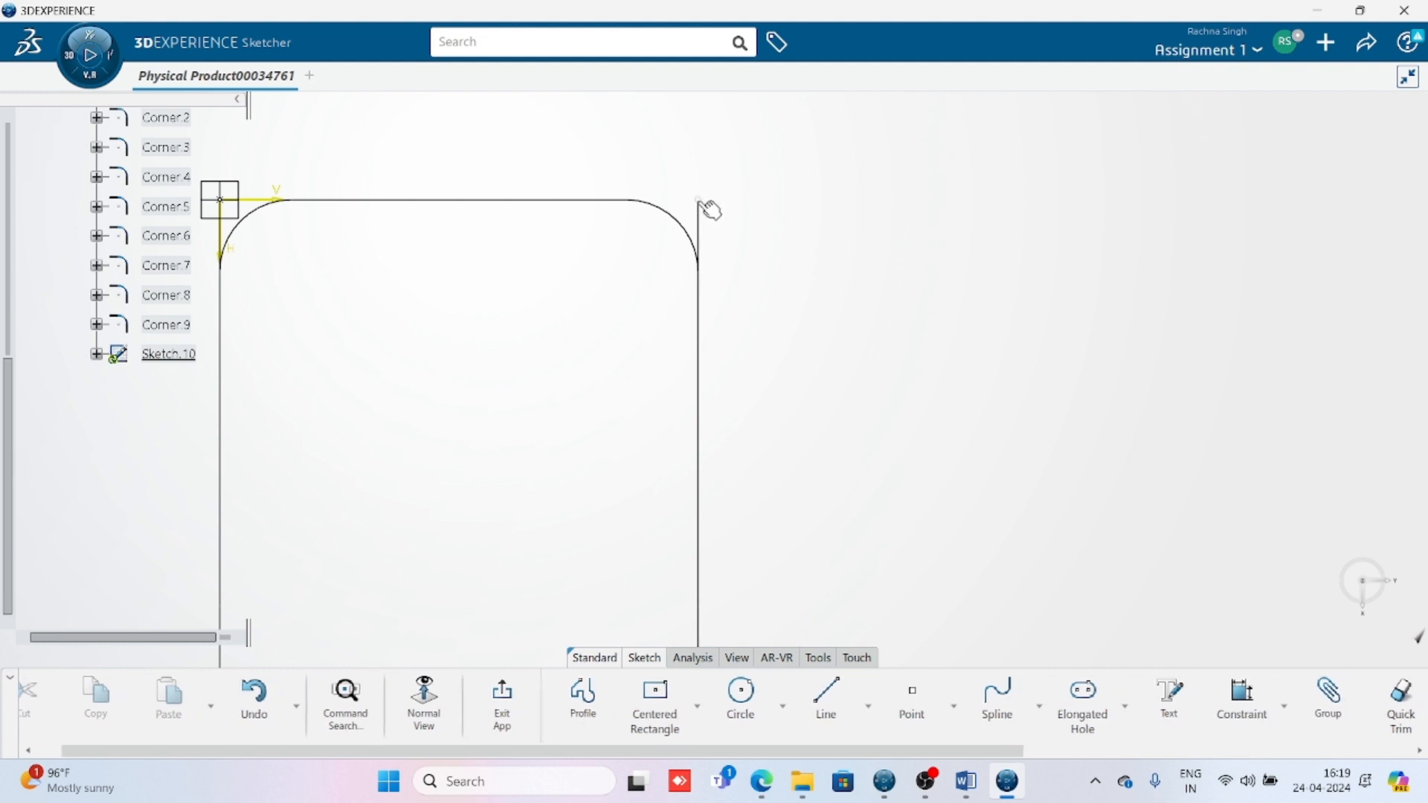
Step: Sketch a circle about 31 mm in diameter centered on the free end point of the wire
click(702, 204)
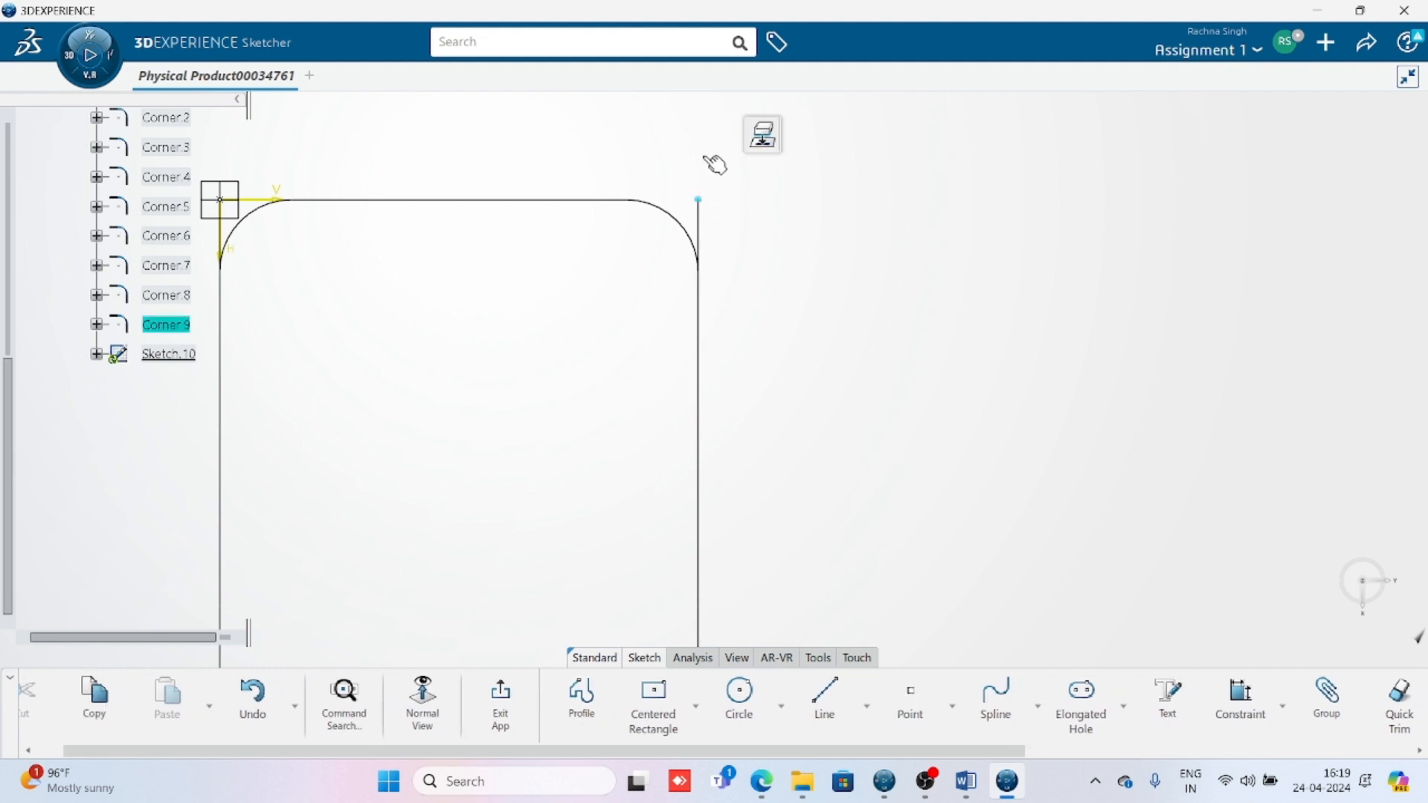
click(739, 699)
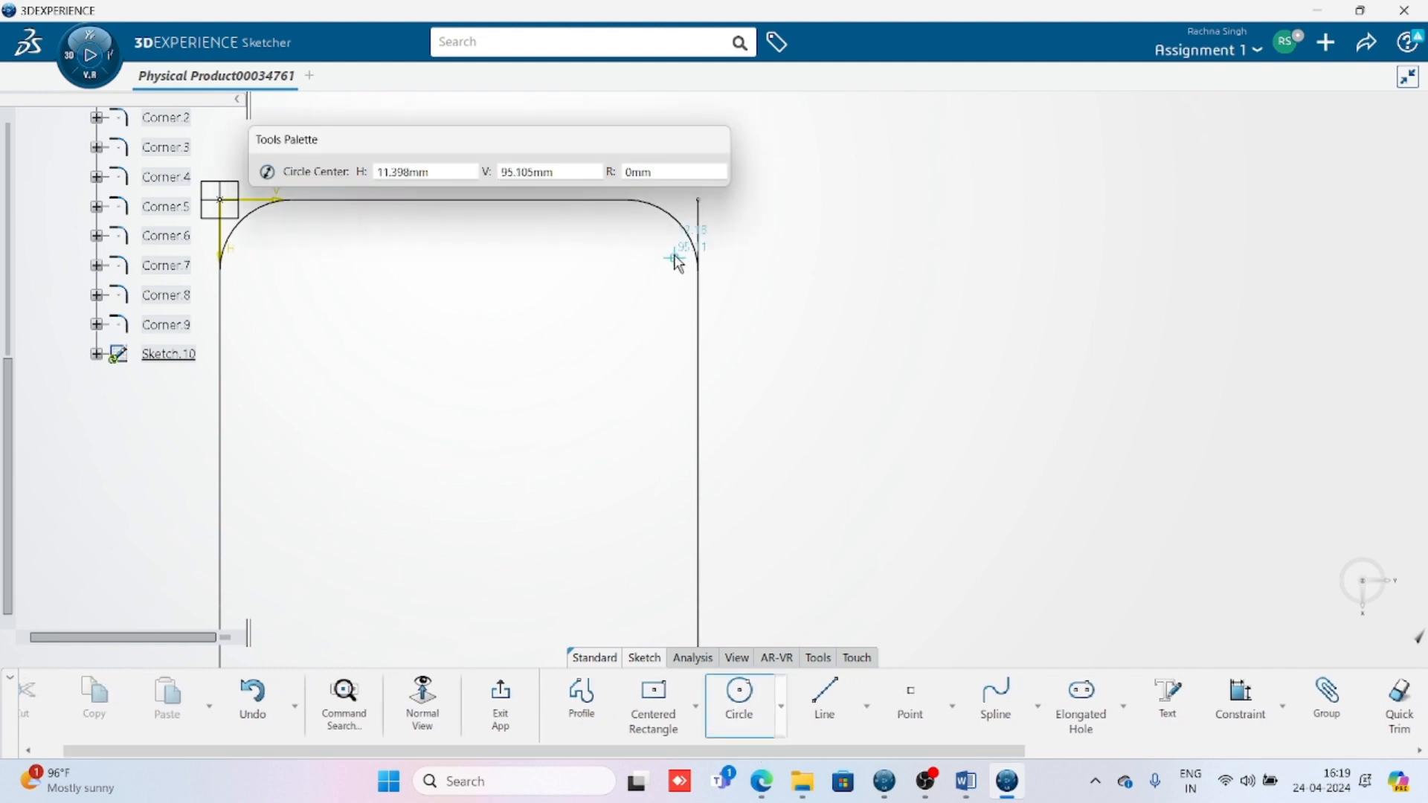
click(697, 199)
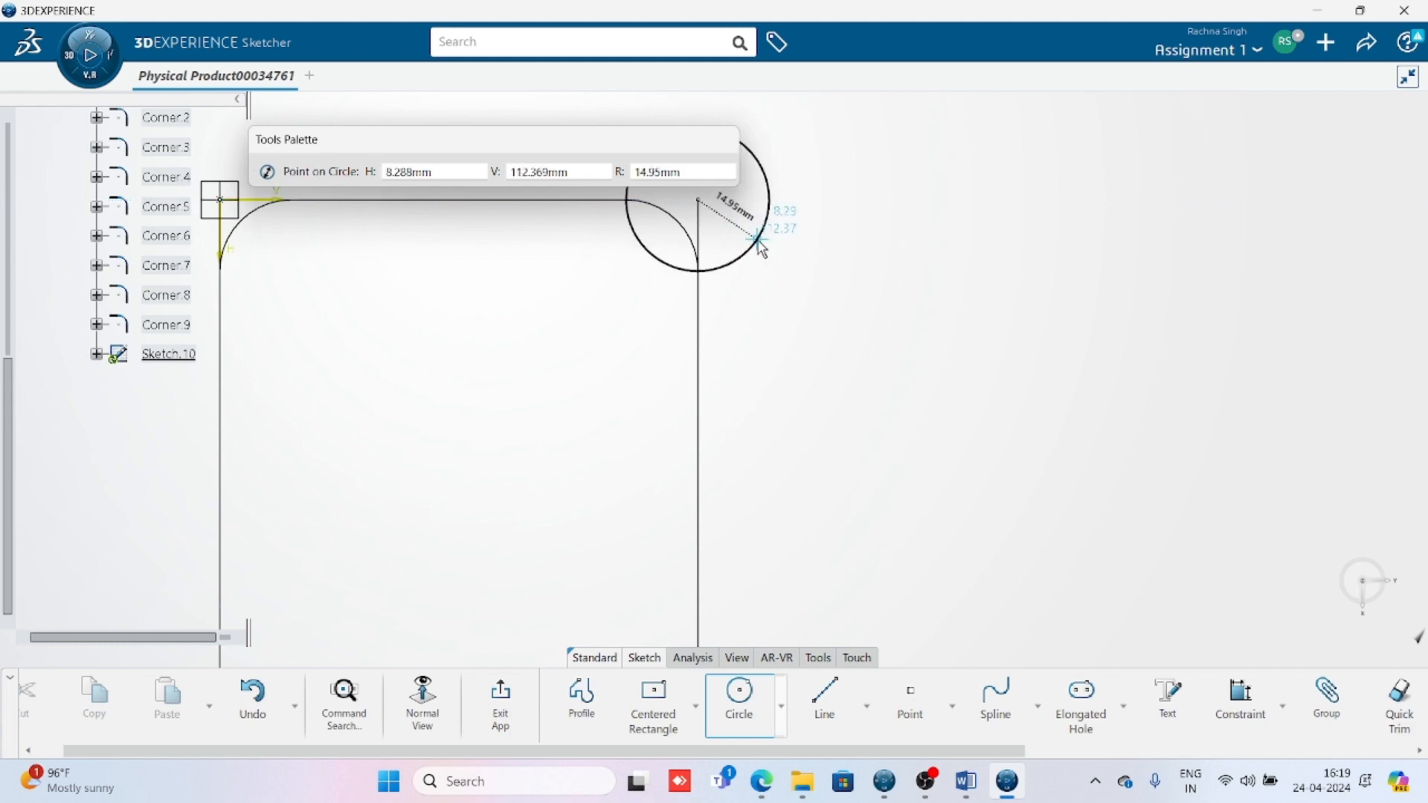
click(759, 245)
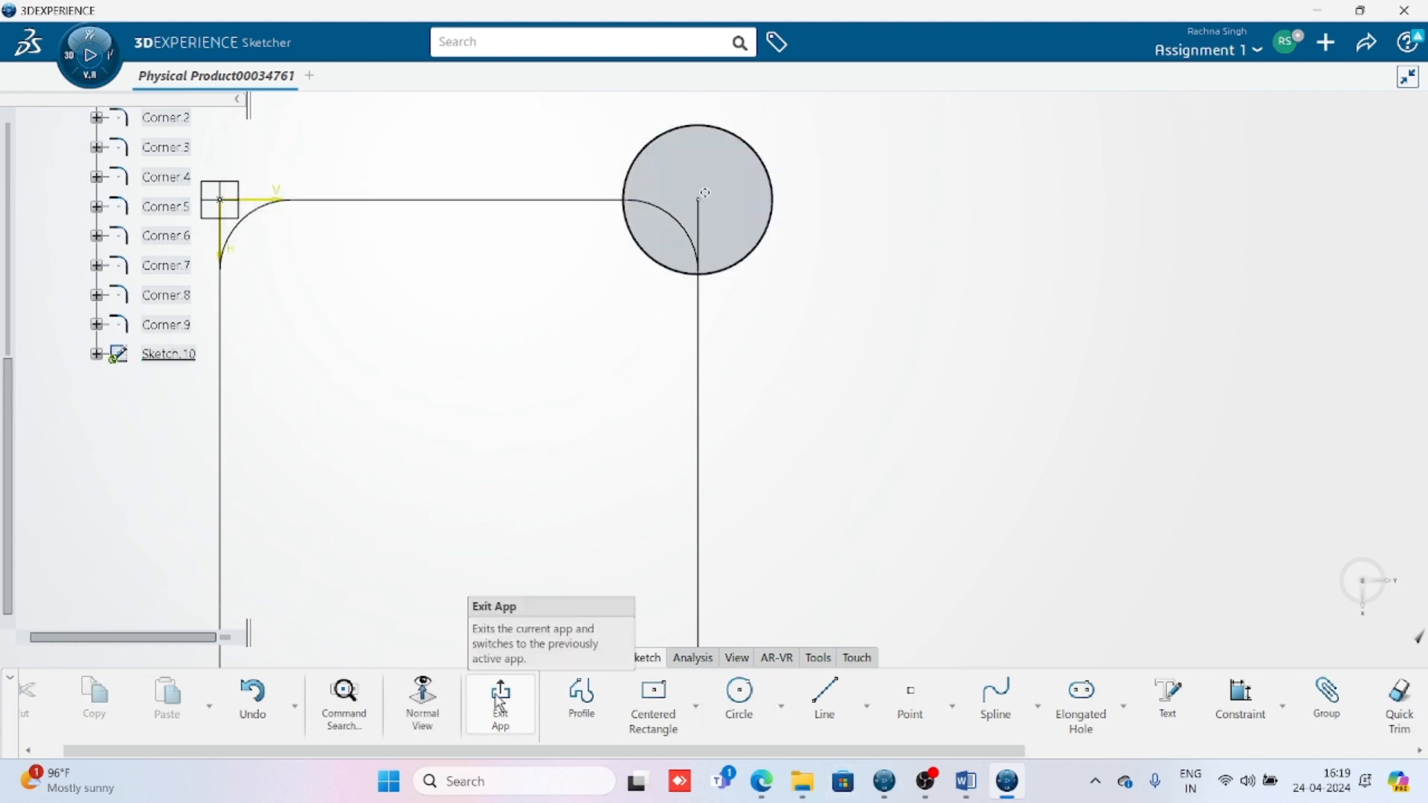
Step: Constrain the circle's diameter to 50 mm and exit the sketch
click(1240, 697)
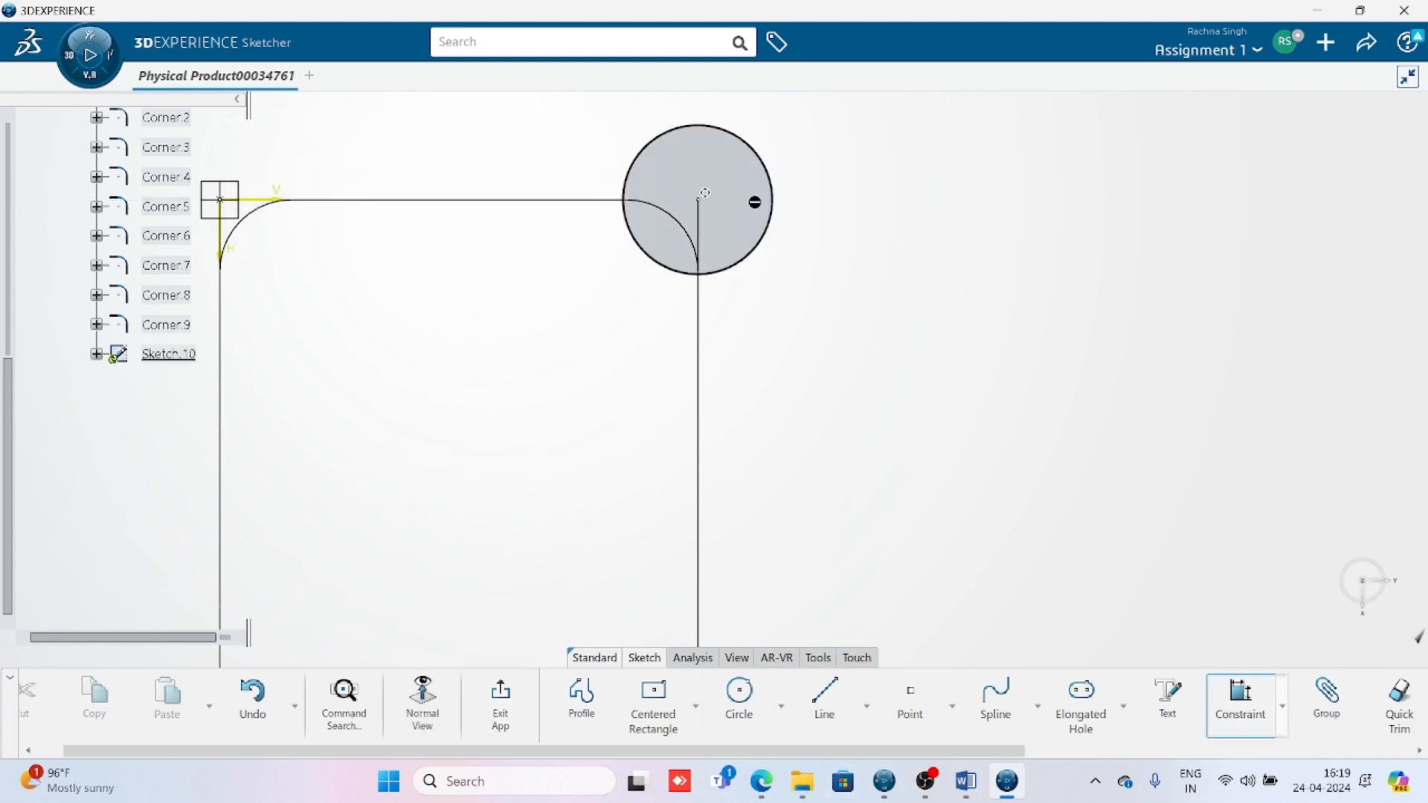
click(752, 244)
click(816, 350)
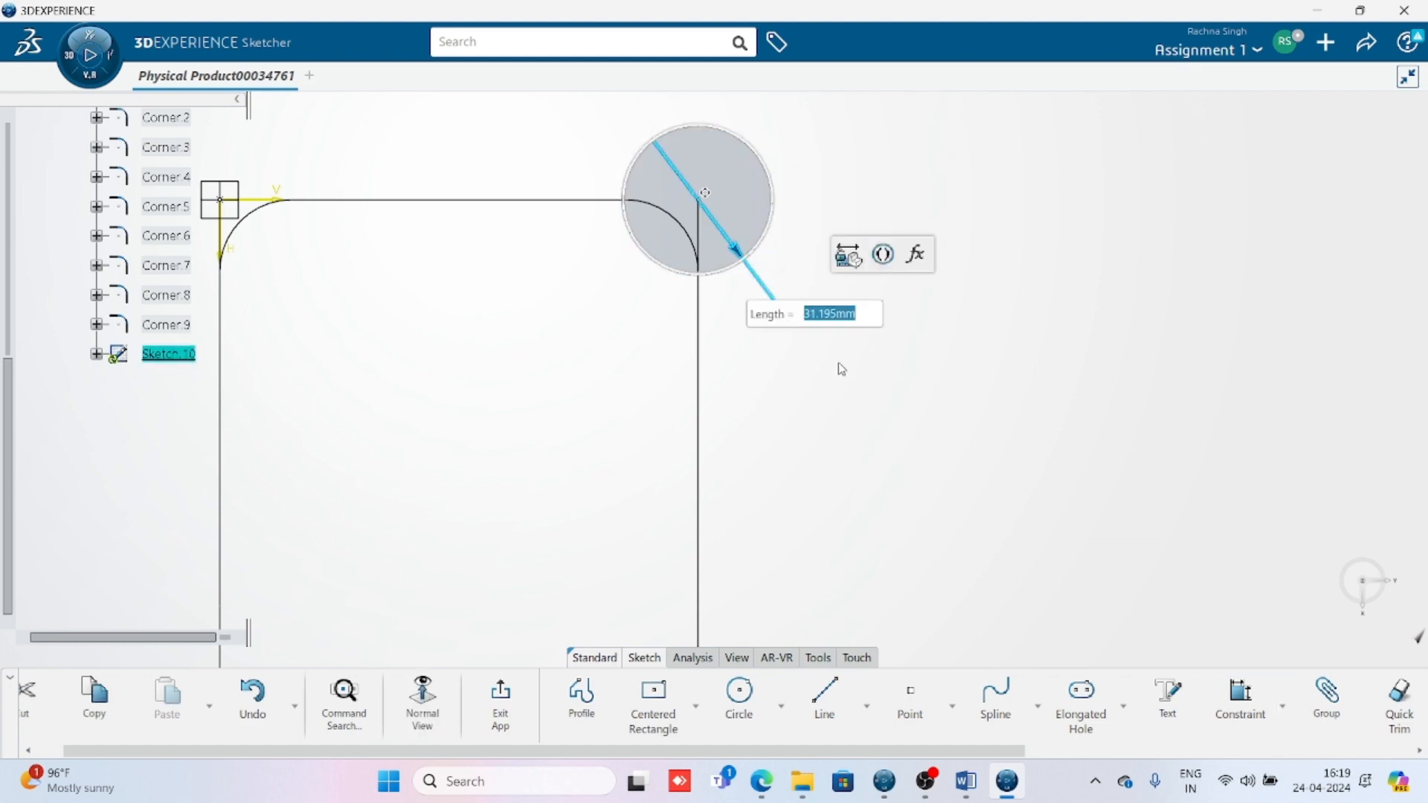
text(50)
key(Return)
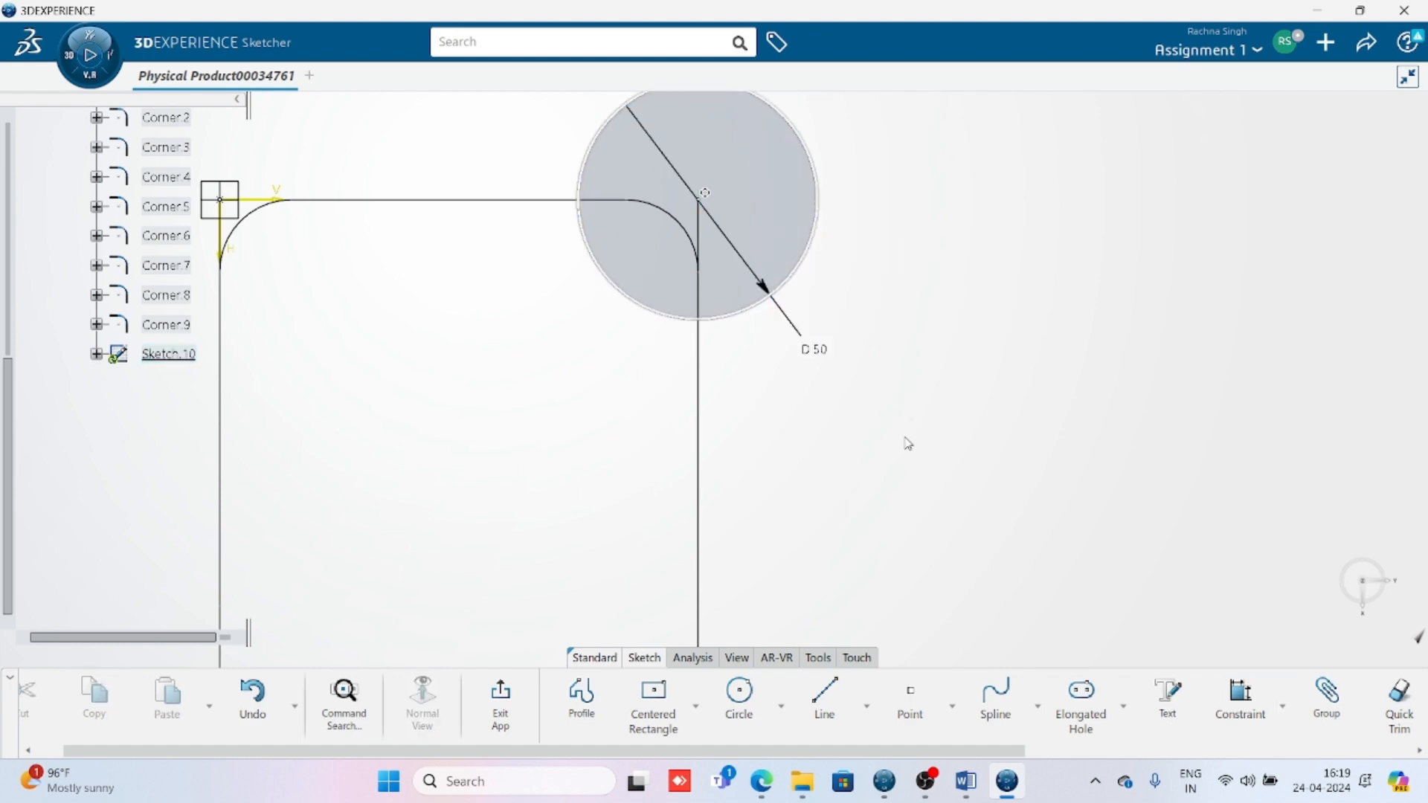
click(500, 695)
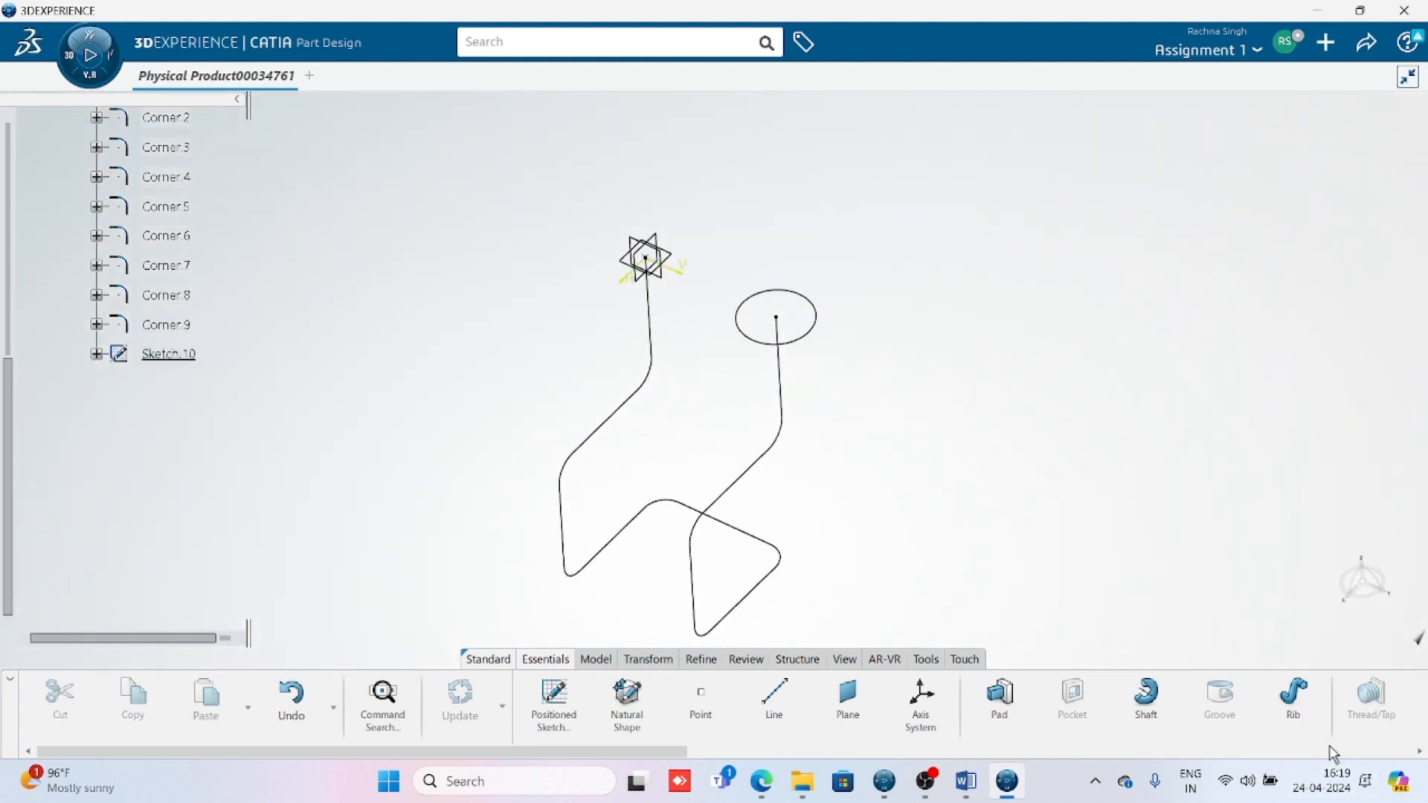
Step: Try to create a rib by sweeping the 50 mm circle along the Corner.9 wire
click(1293, 695)
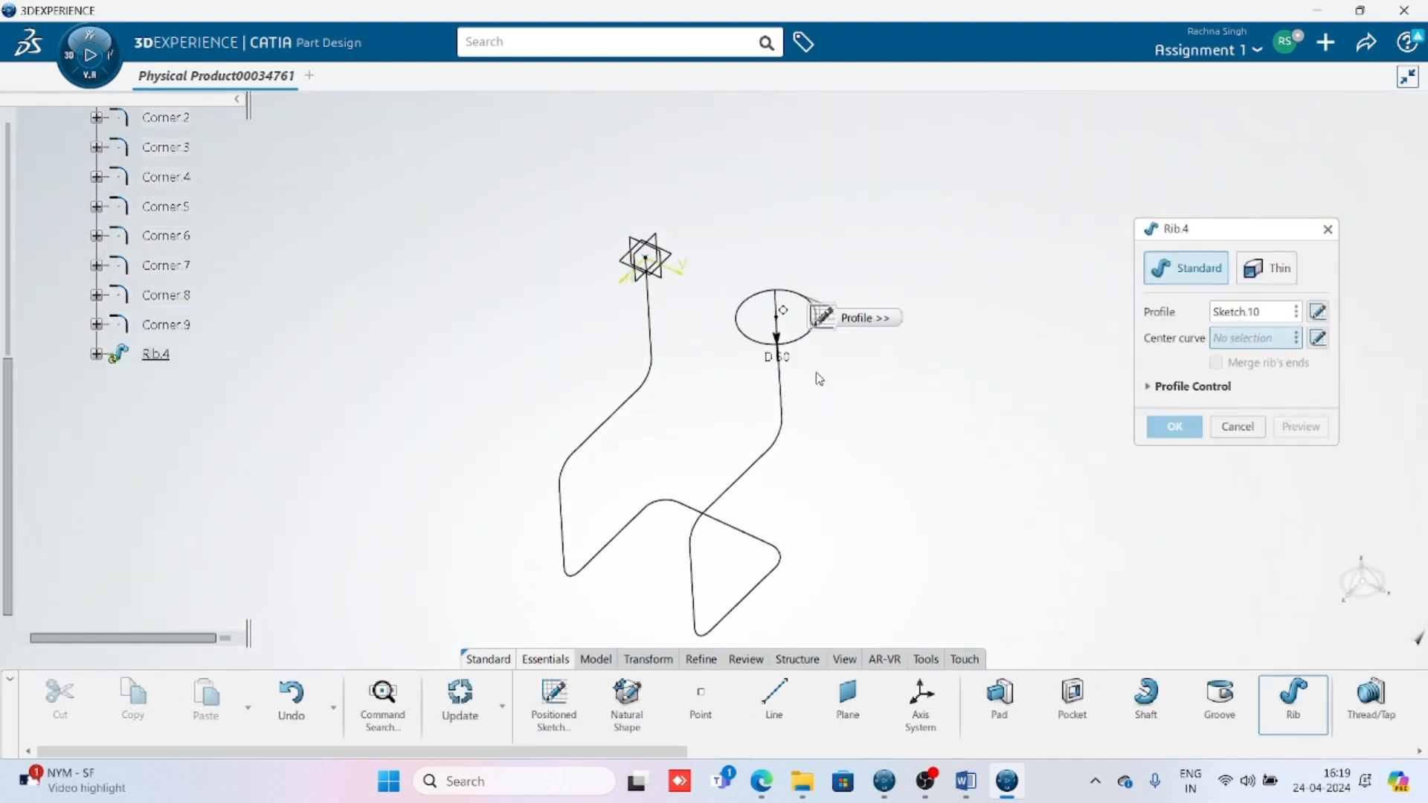
click(779, 440)
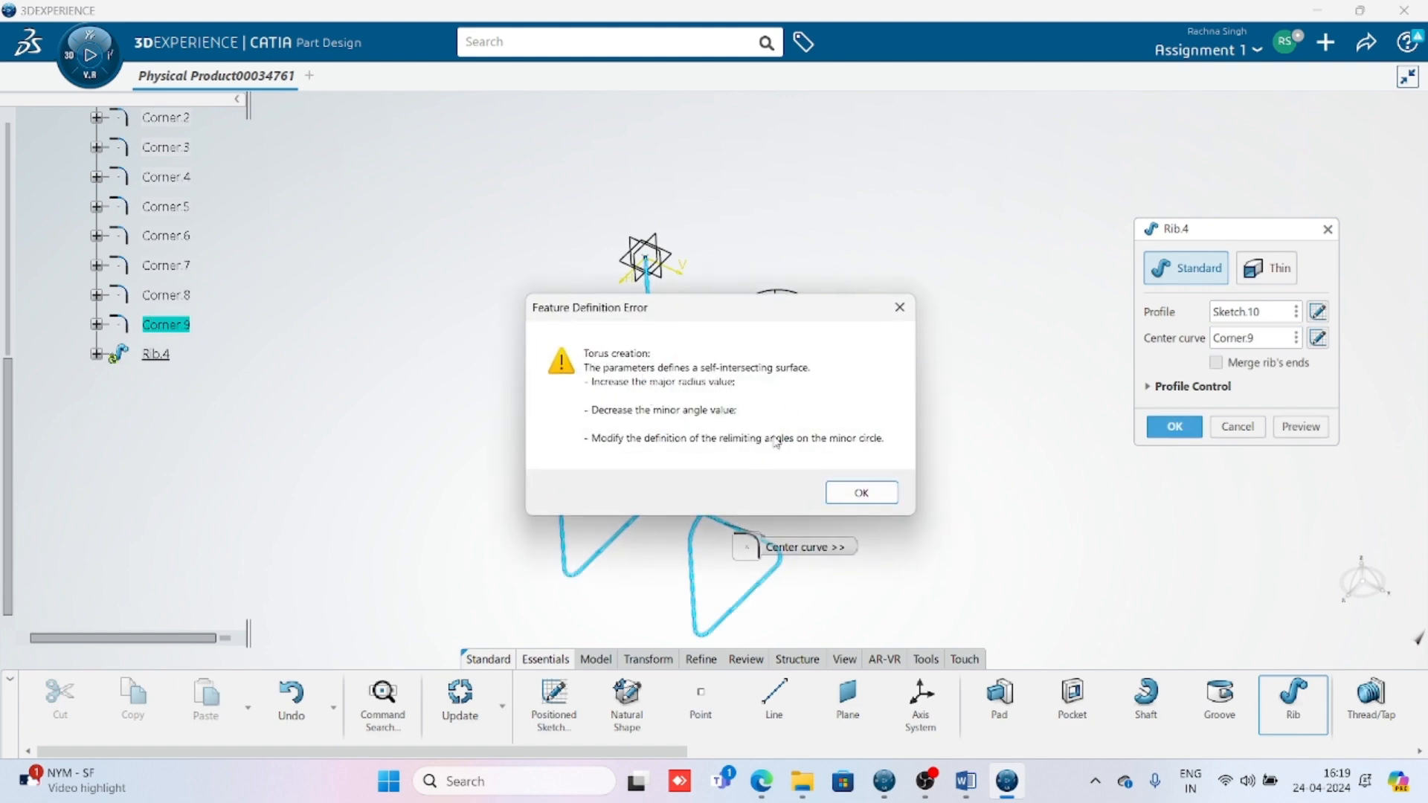
click(861, 494)
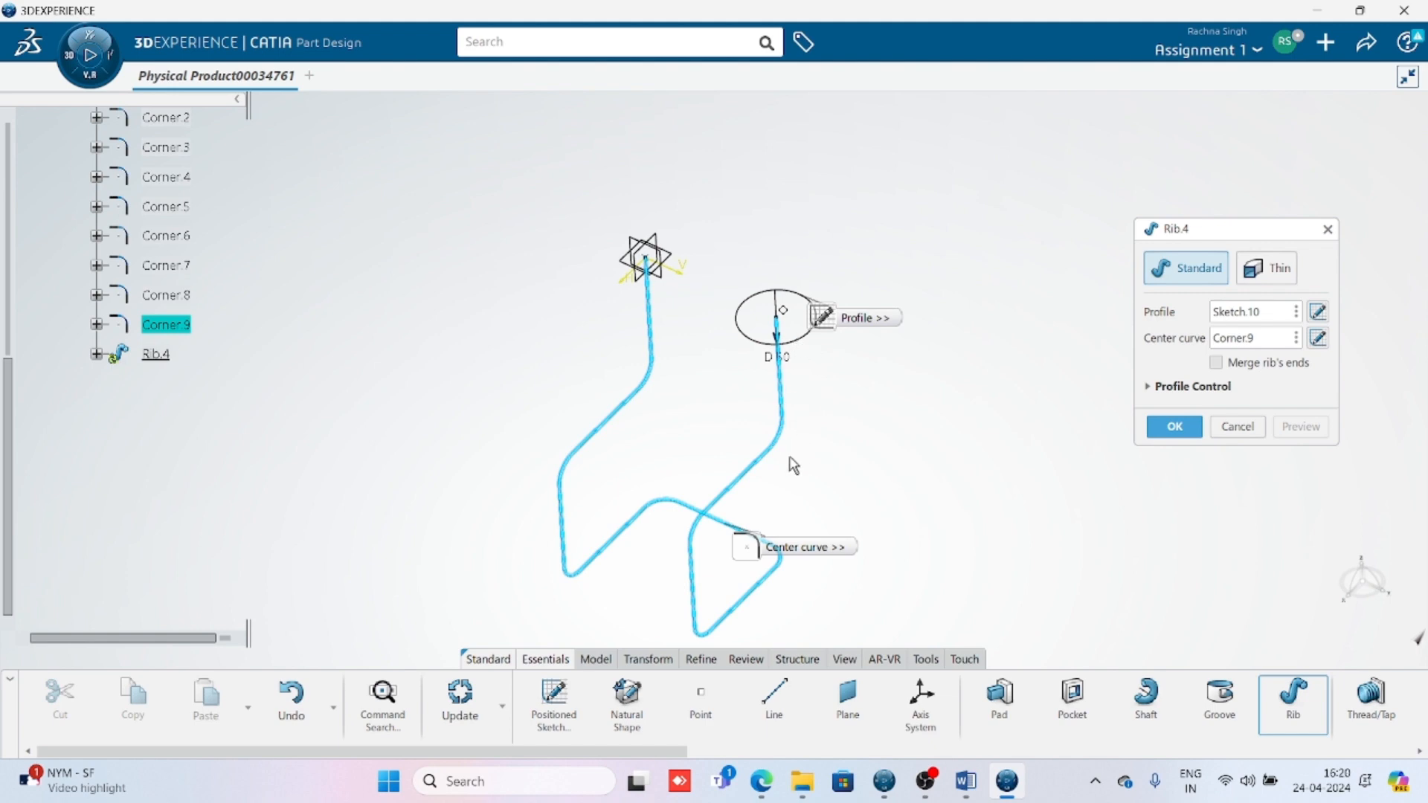
click(1234, 427)
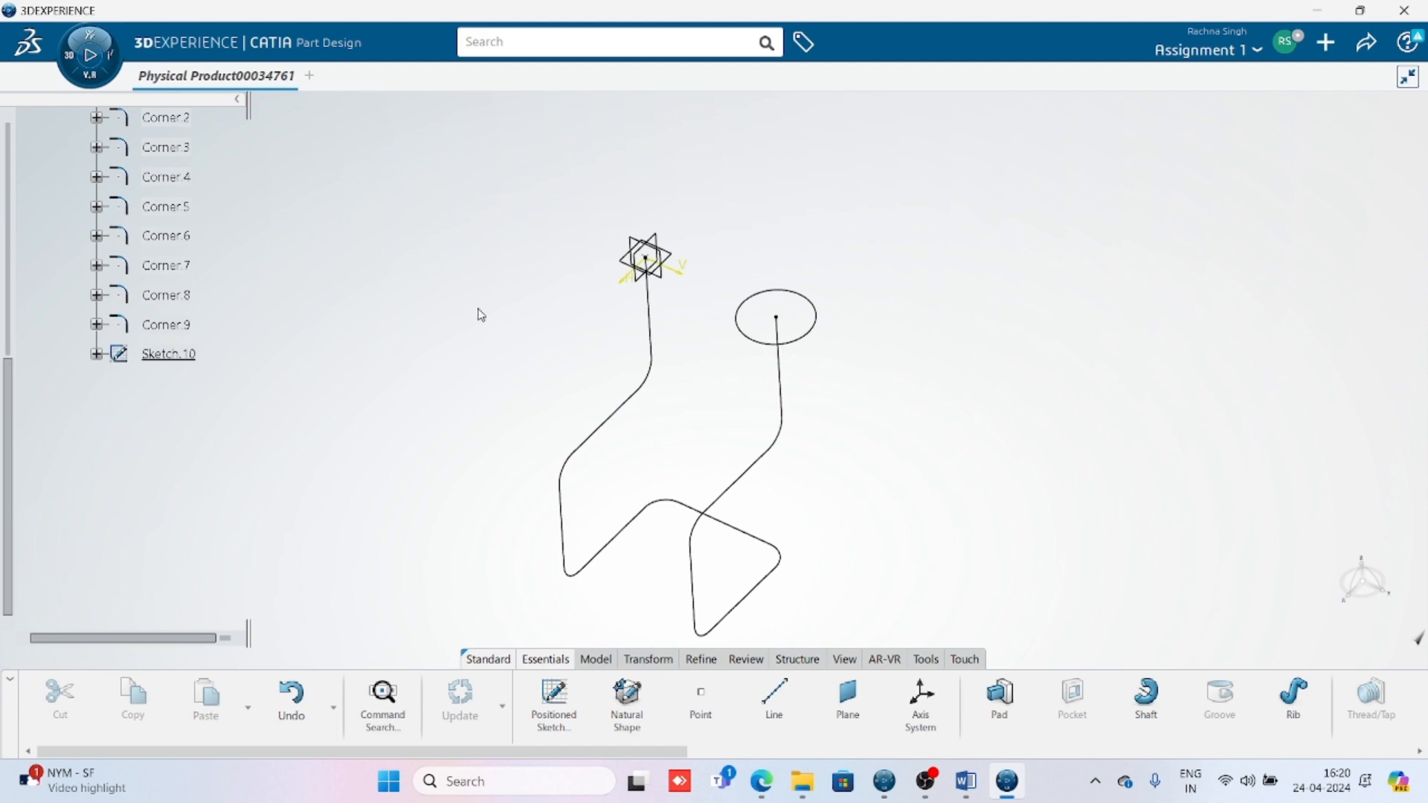
Step: Set the profile circle's diameter to 20 mm and exit the sketch
double_click(773, 351)
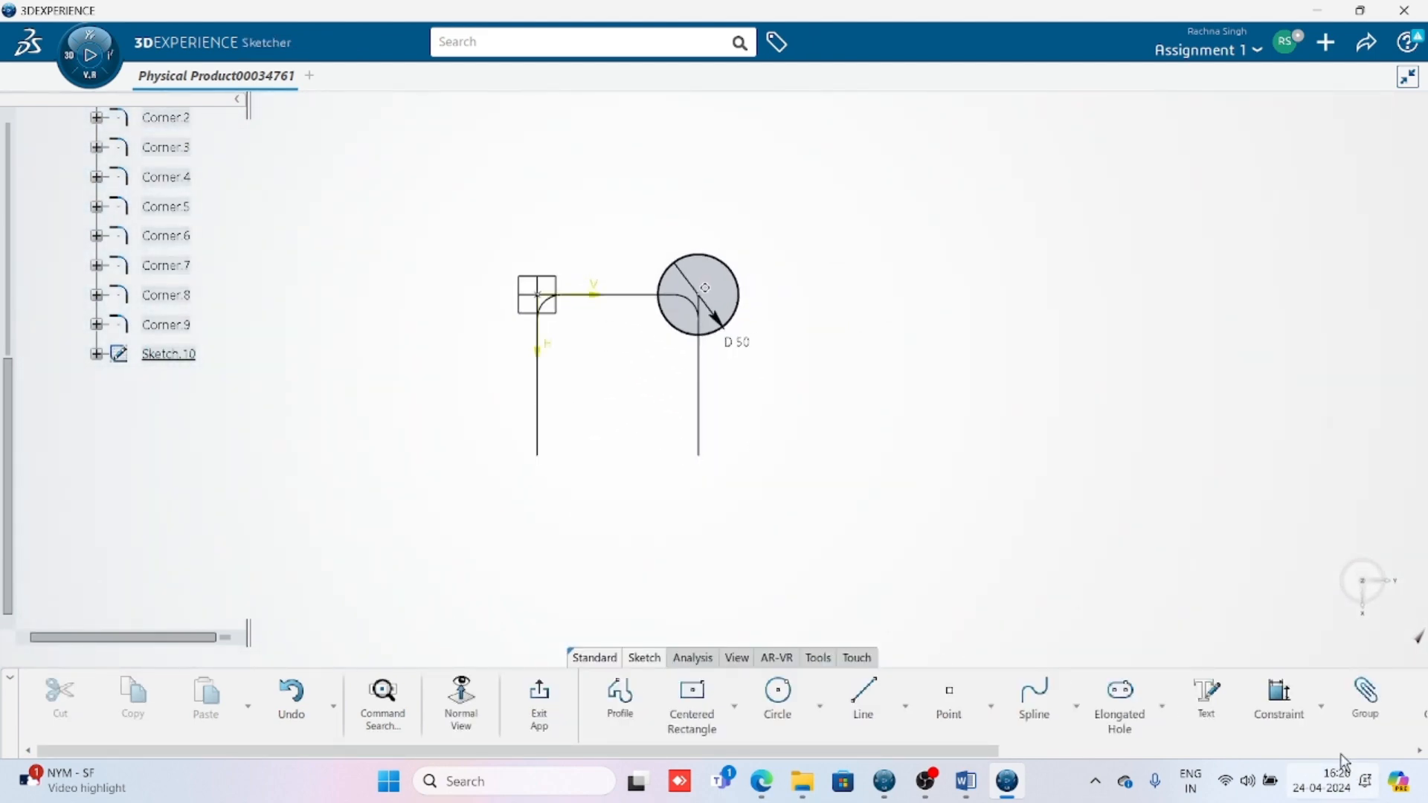
click(1261, 712)
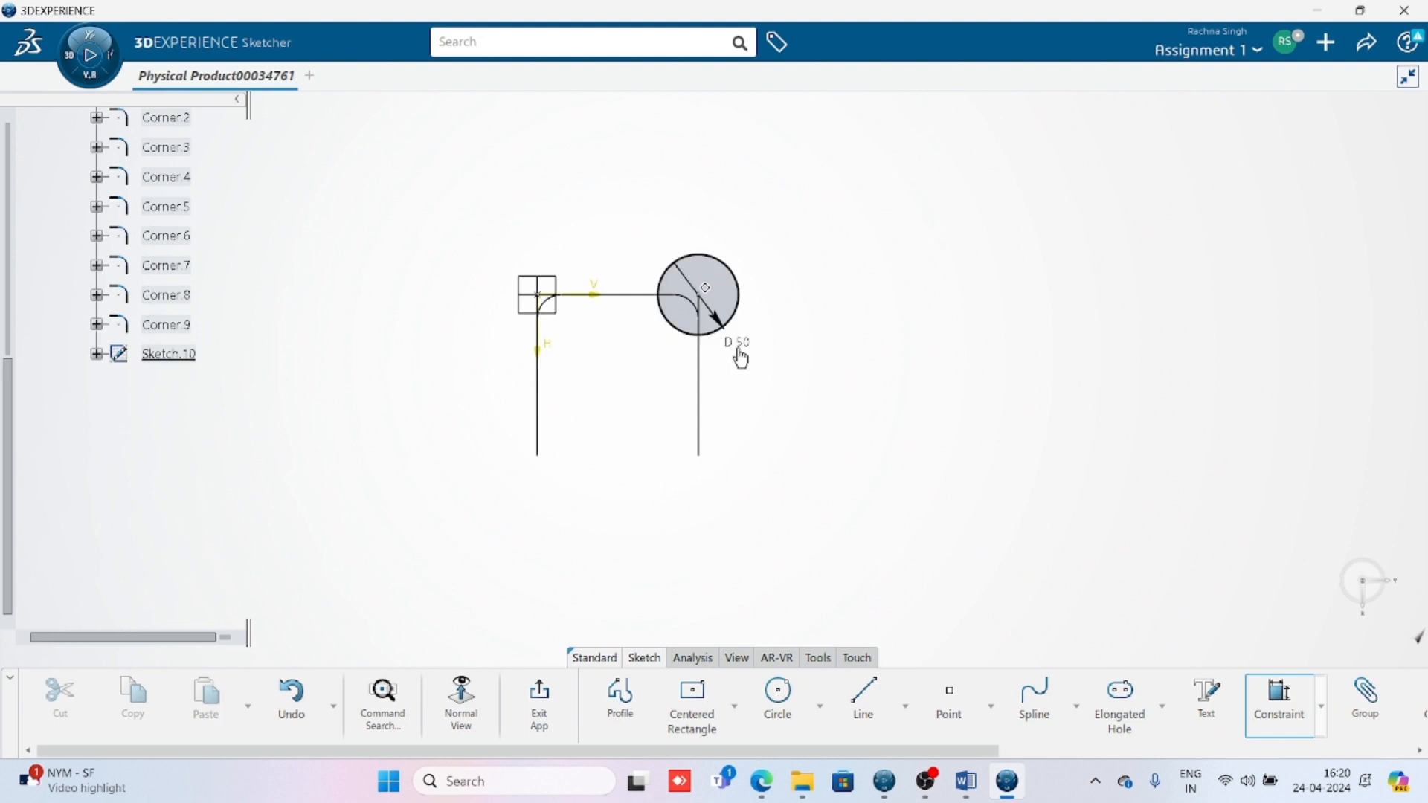
double_click(740, 359)
text(20)
key(Return)
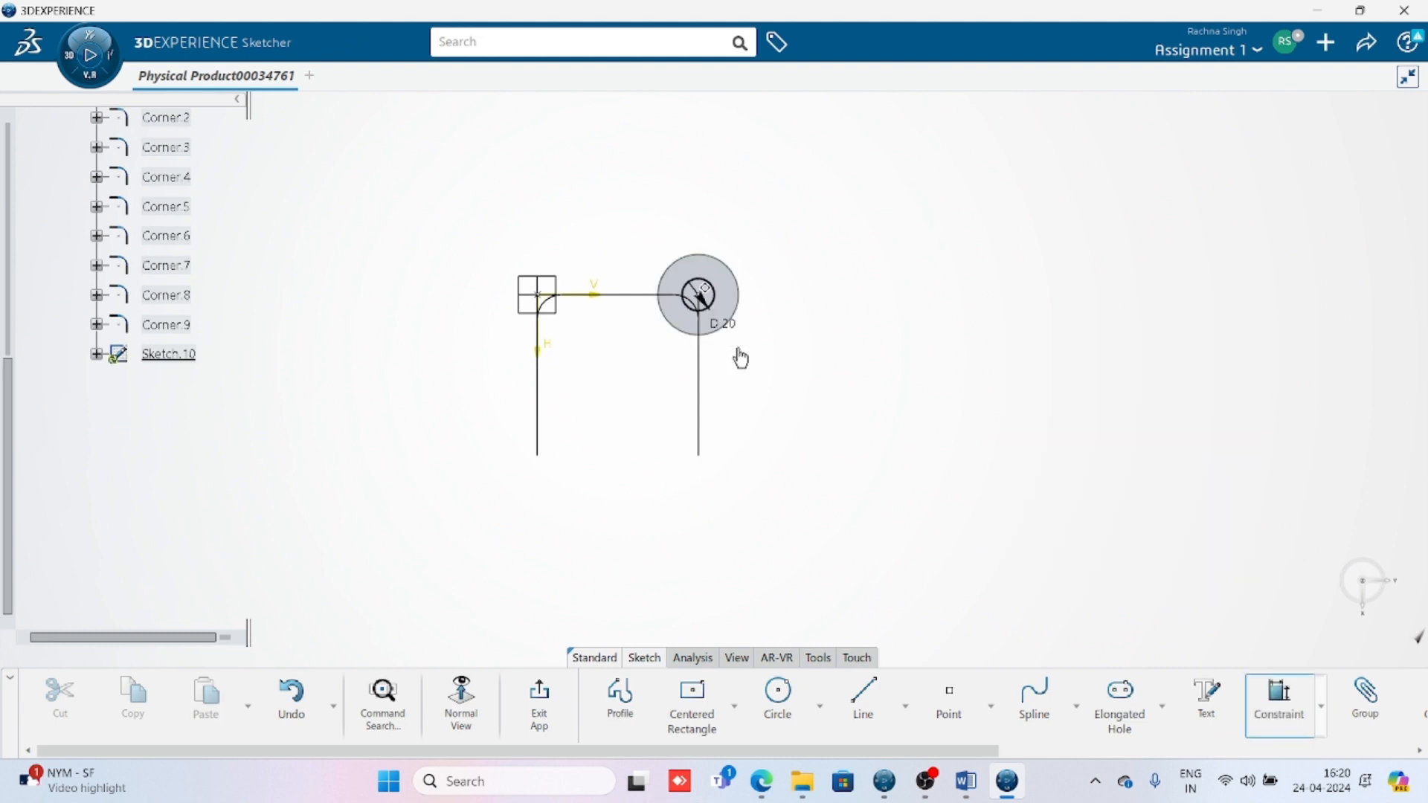
click(539, 699)
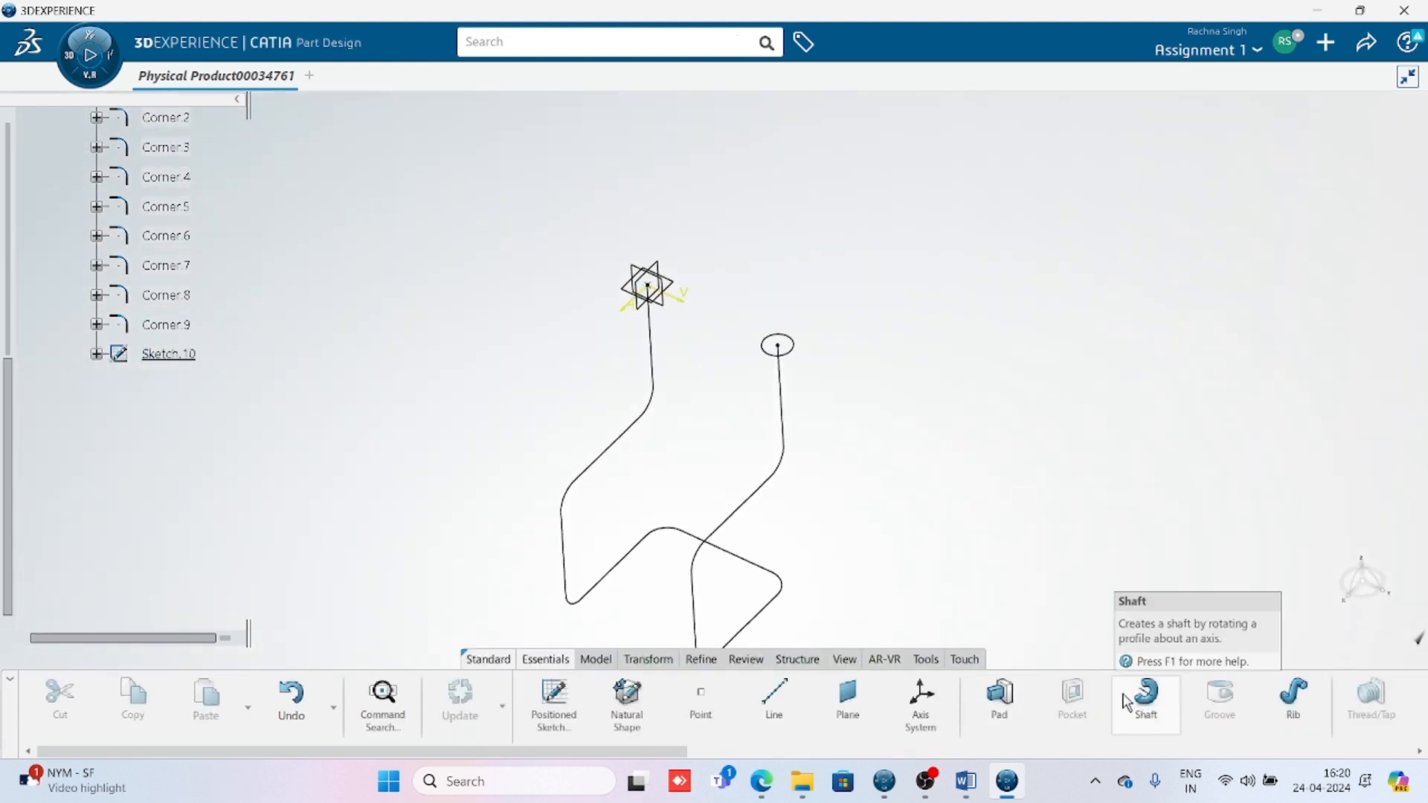
Step: Create a standard rib with the 20 mm circle as profile and the Corner.9 wire as center curve
click(1293, 695)
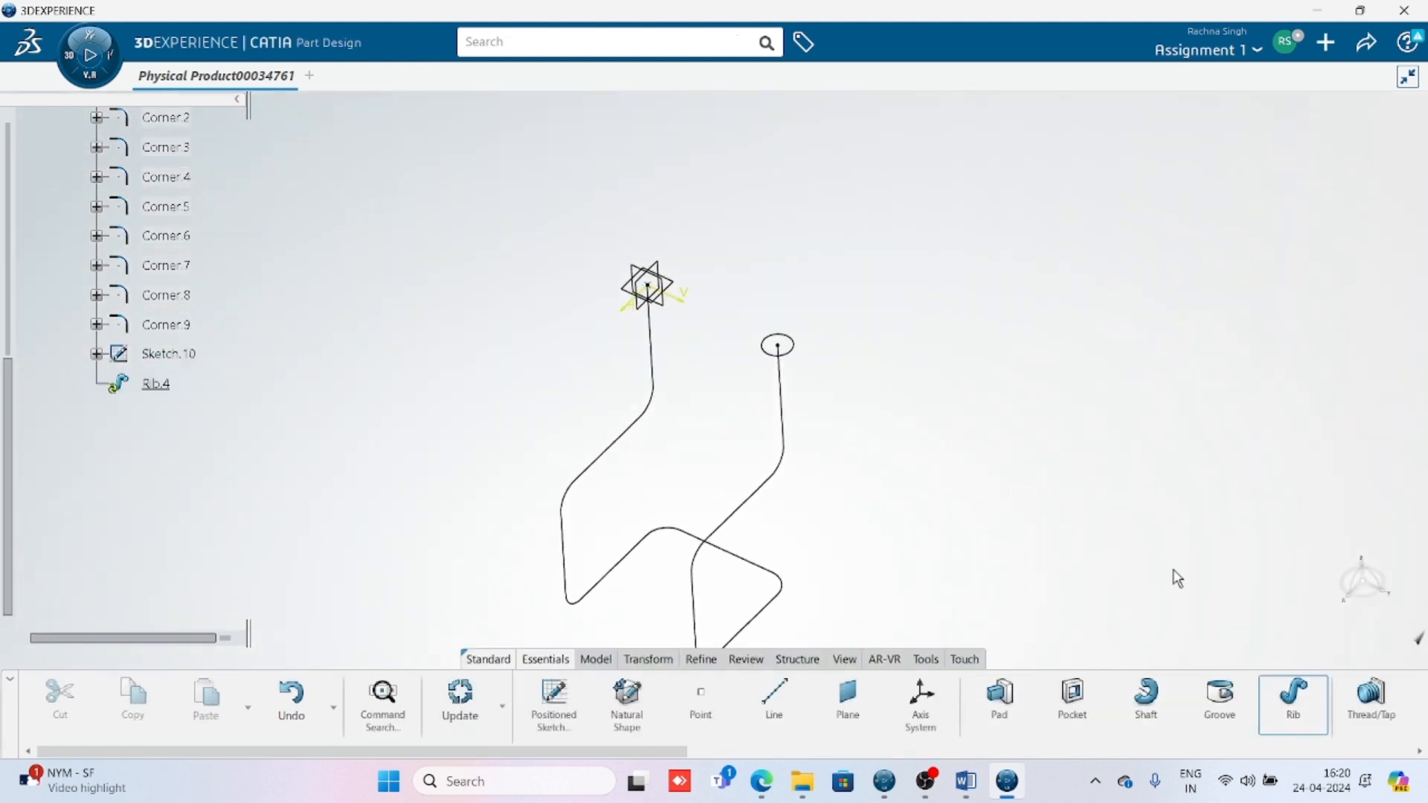
click(779, 349)
click(789, 416)
click(1300, 426)
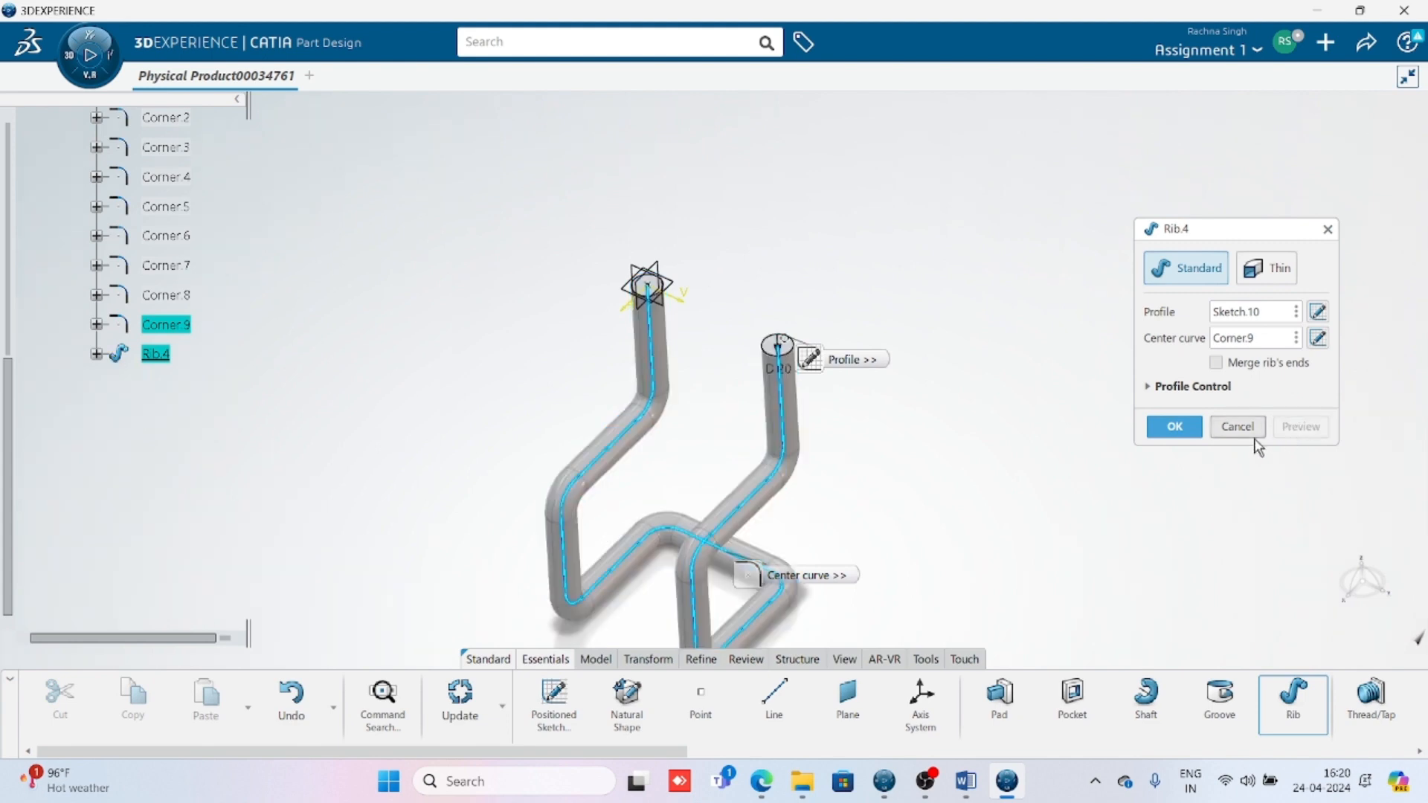
click(1174, 426)
Step: Try a 30 mm diameter for the rib's profile circle, exit the sketch and close the update diagnosis
middle_drag(838, 527, 819, 398)
click(98, 355)
double_click(188, 383)
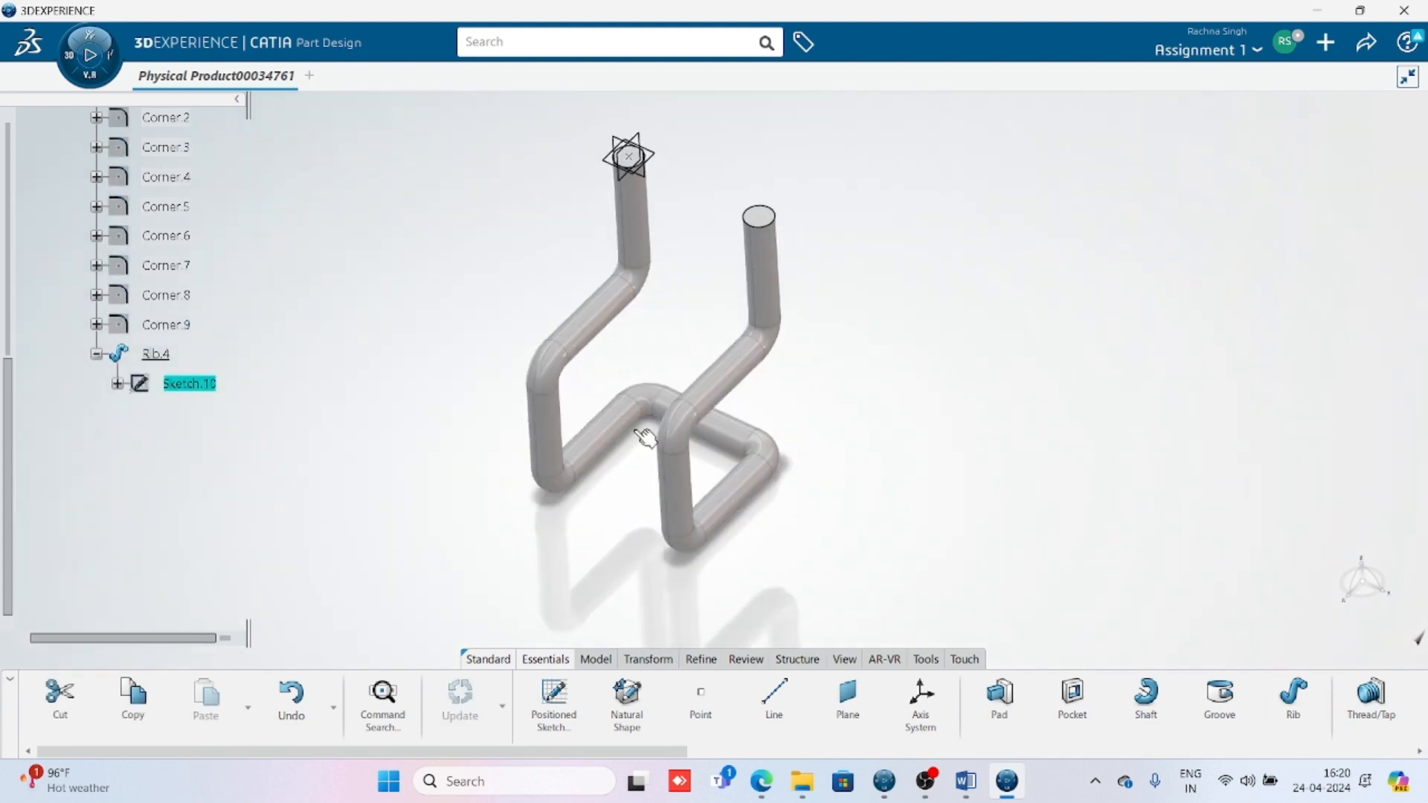
double_click(668, 258)
text(30)
key(Return)
click(539, 703)
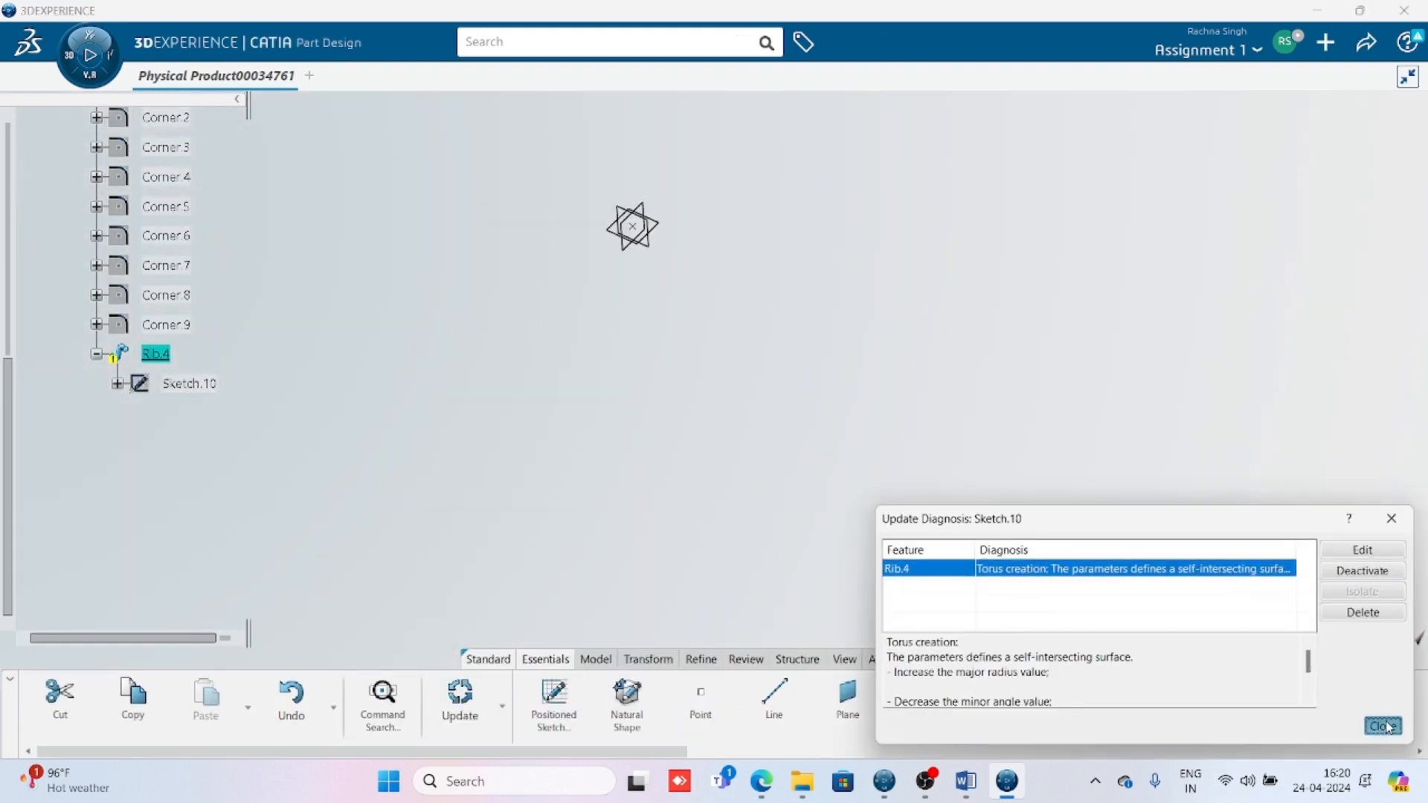
click(1384, 726)
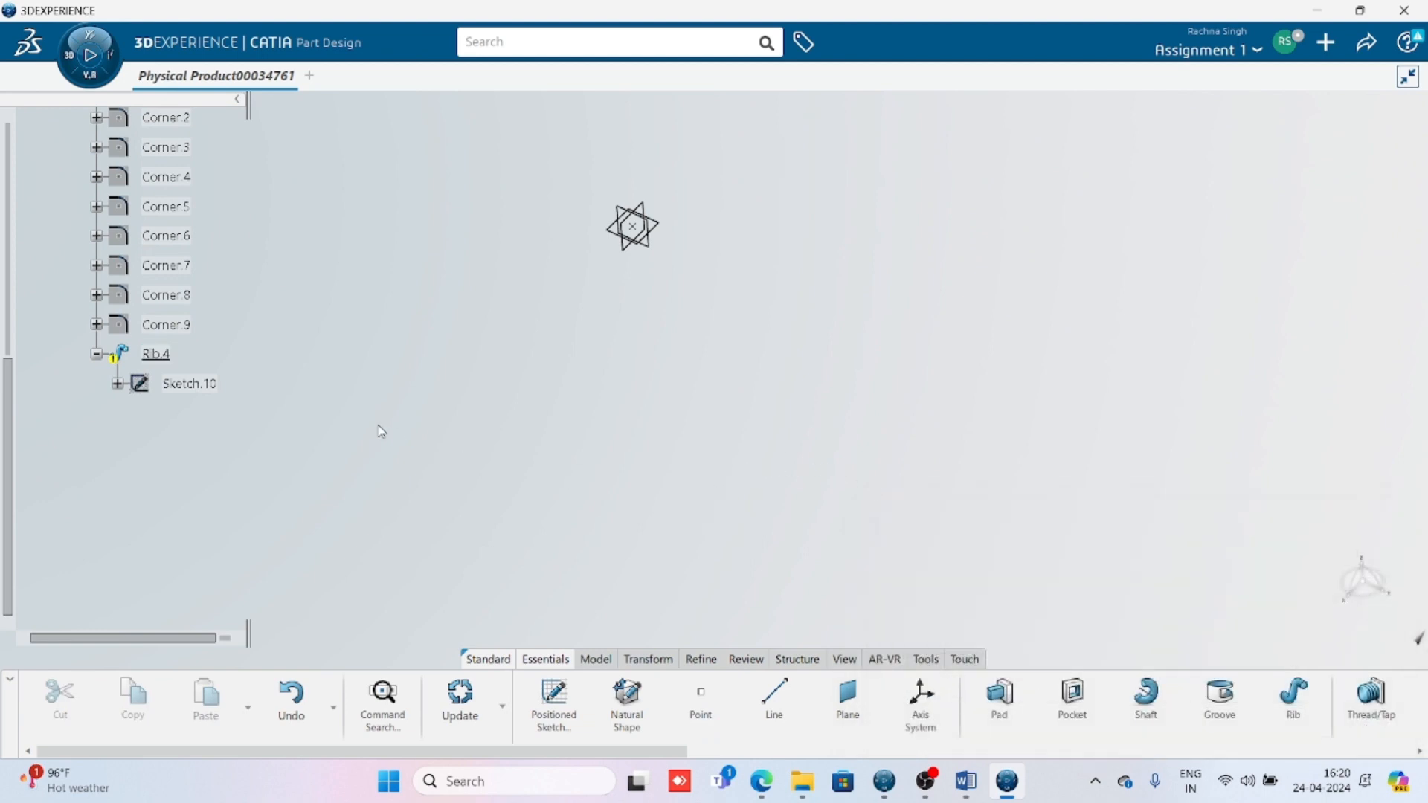
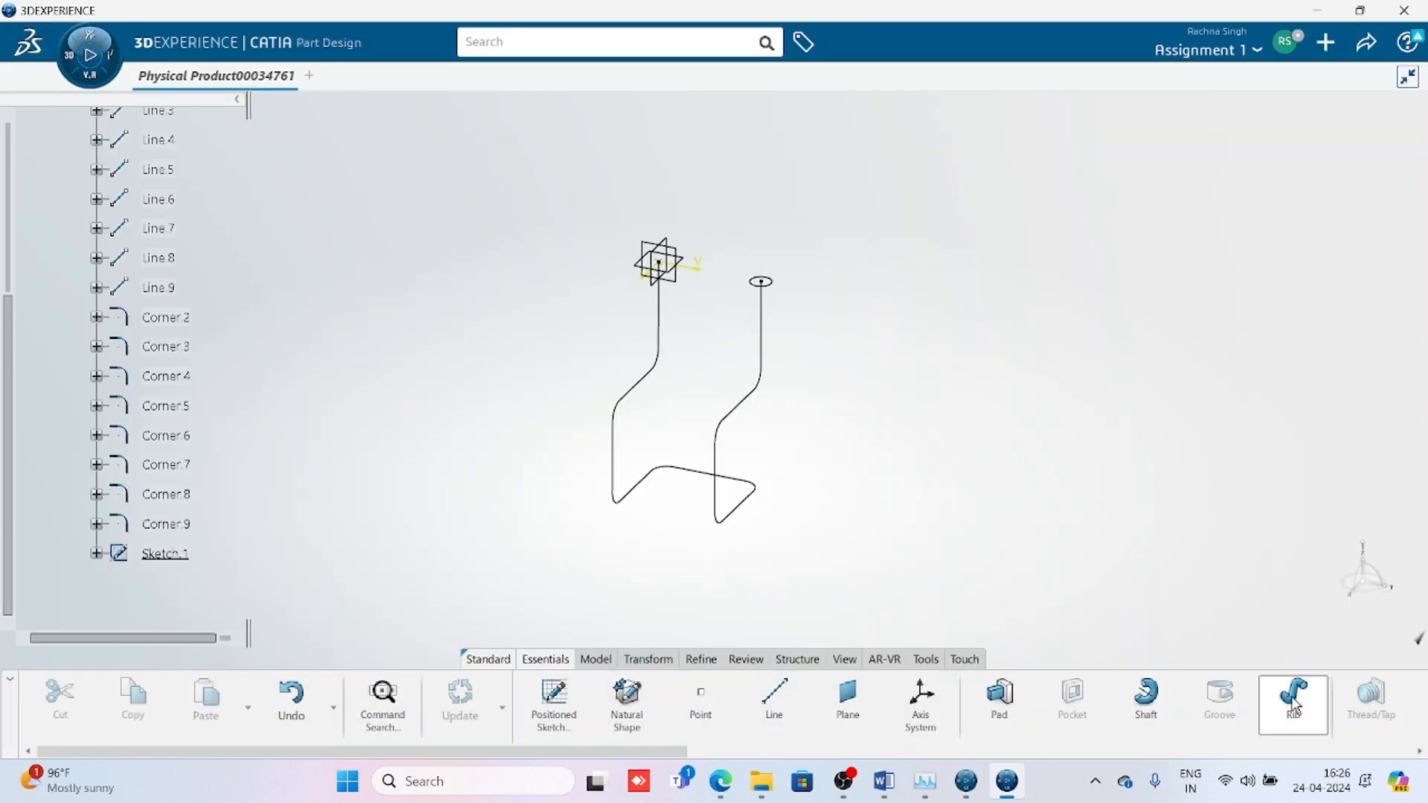
Step: Create a standard rib from the circle in Sketch.1 with the Corner.9 wire as center curve
click(1293, 699)
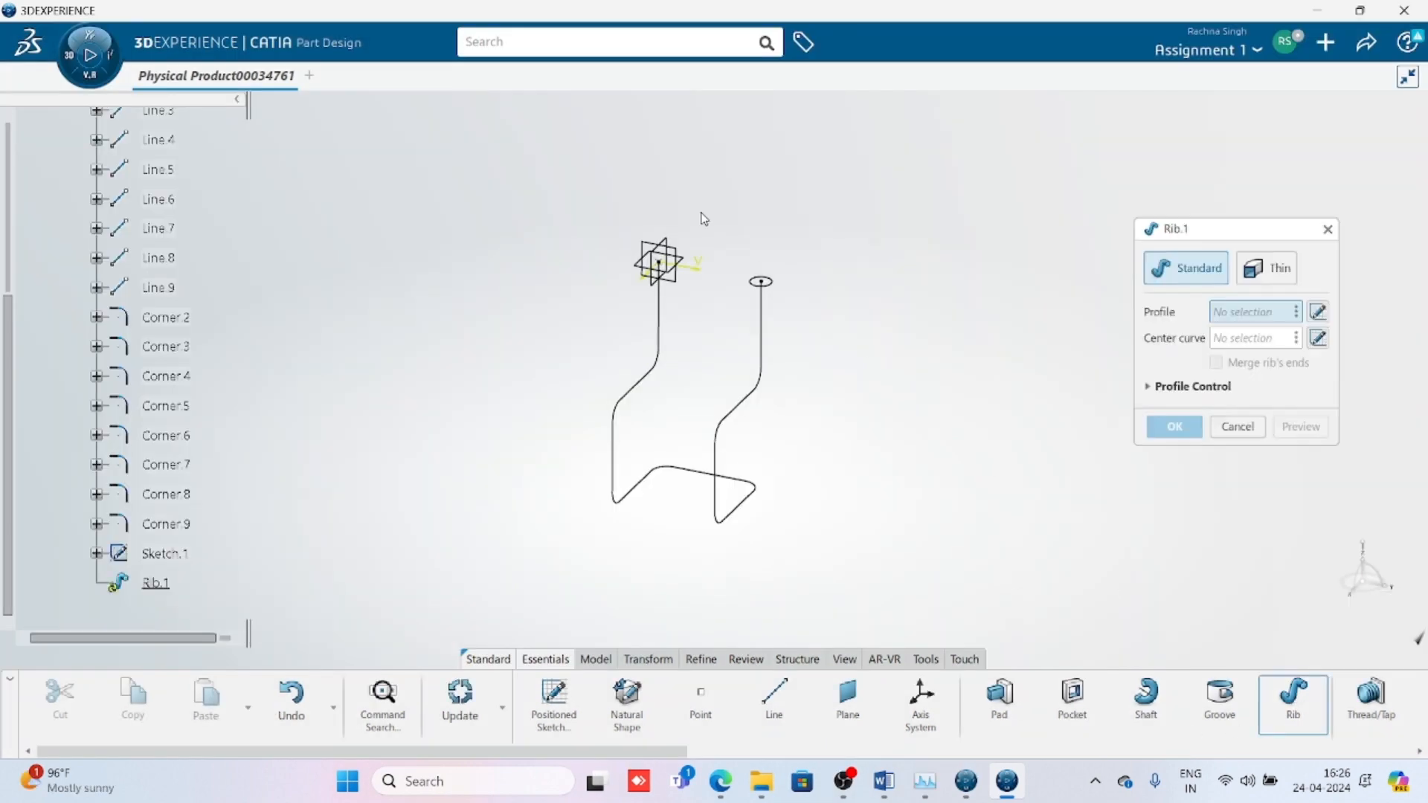
click(760, 284)
click(760, 401)
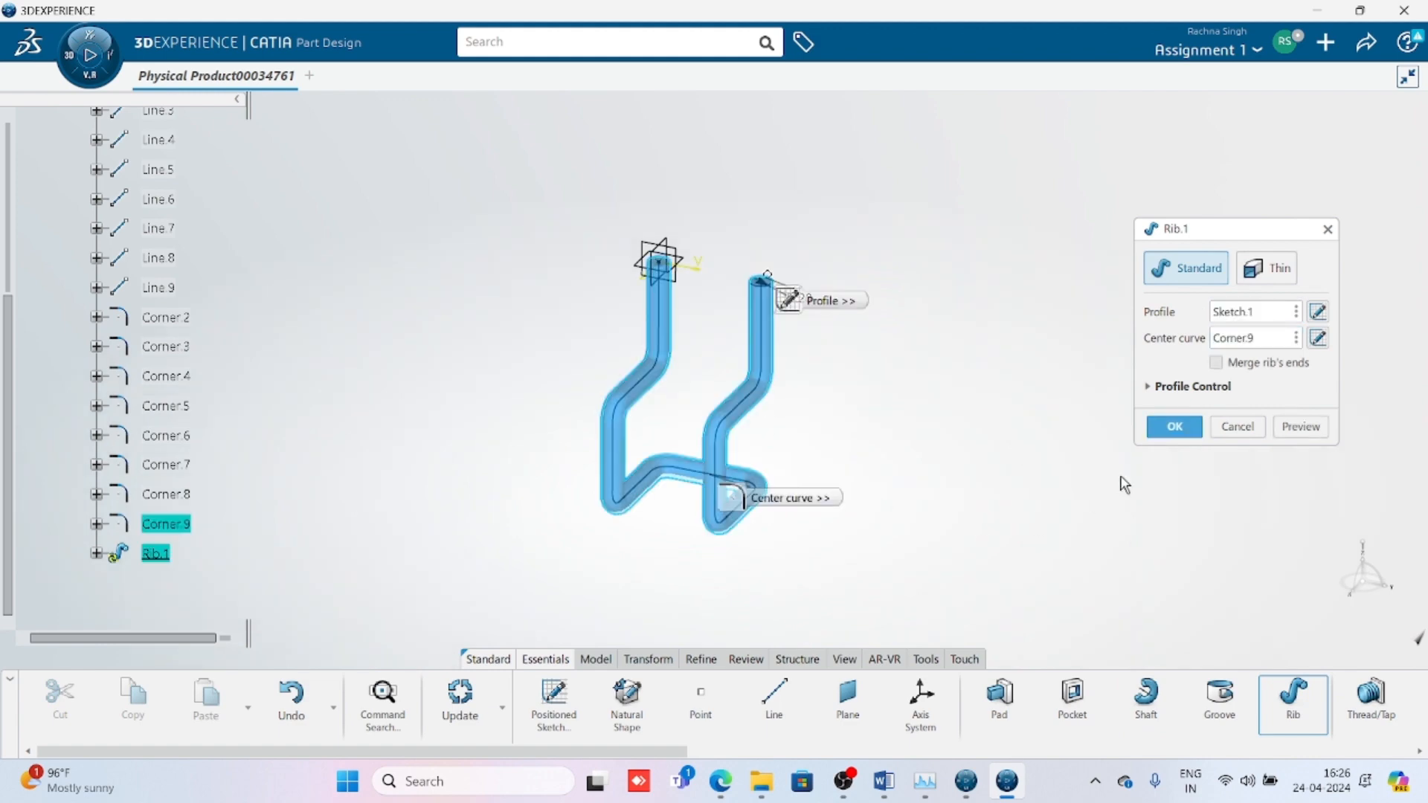
click(1174, 426)
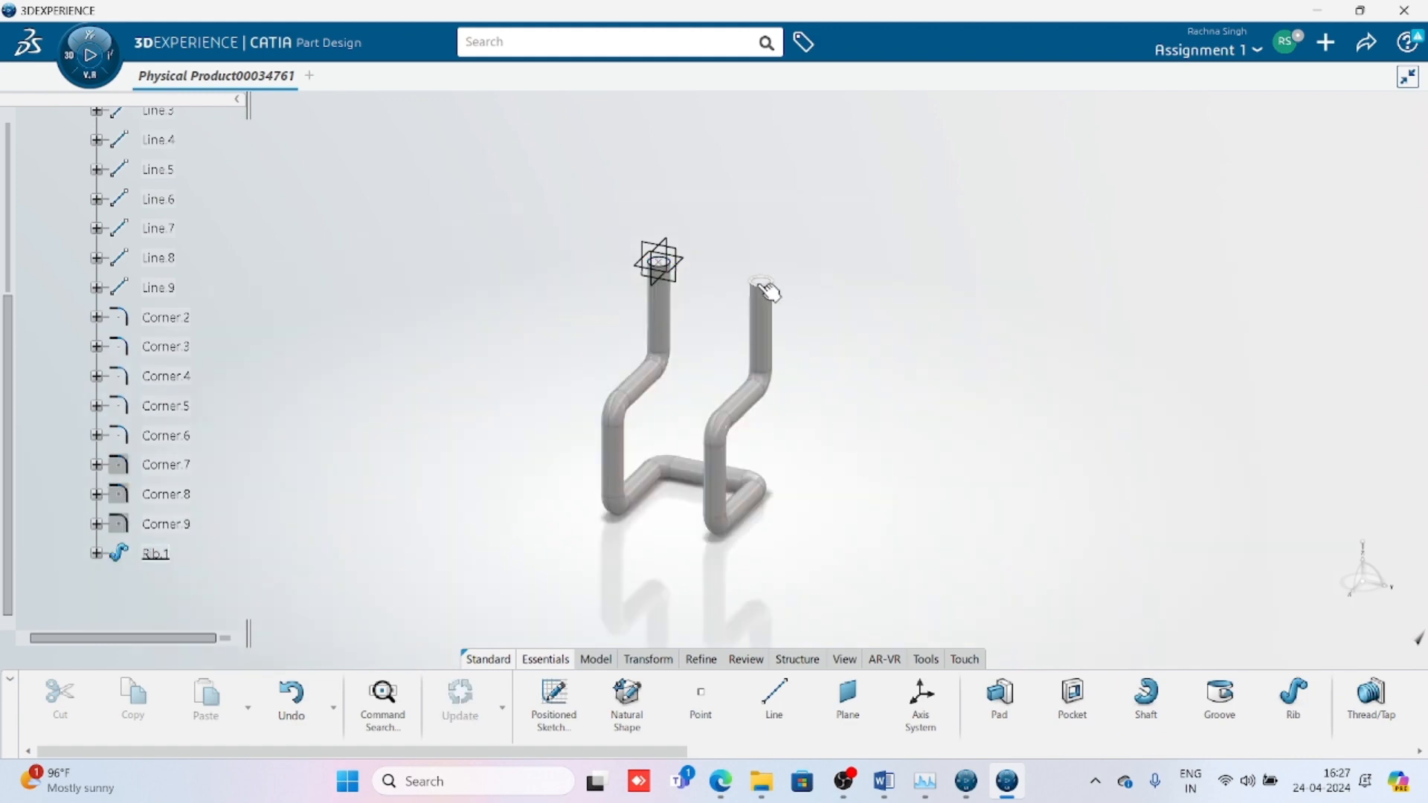
Step: Check the circle's diameter dimension in the rib's profile sketch and exit the sketch
click(97, 553)
double_click(185, 583)
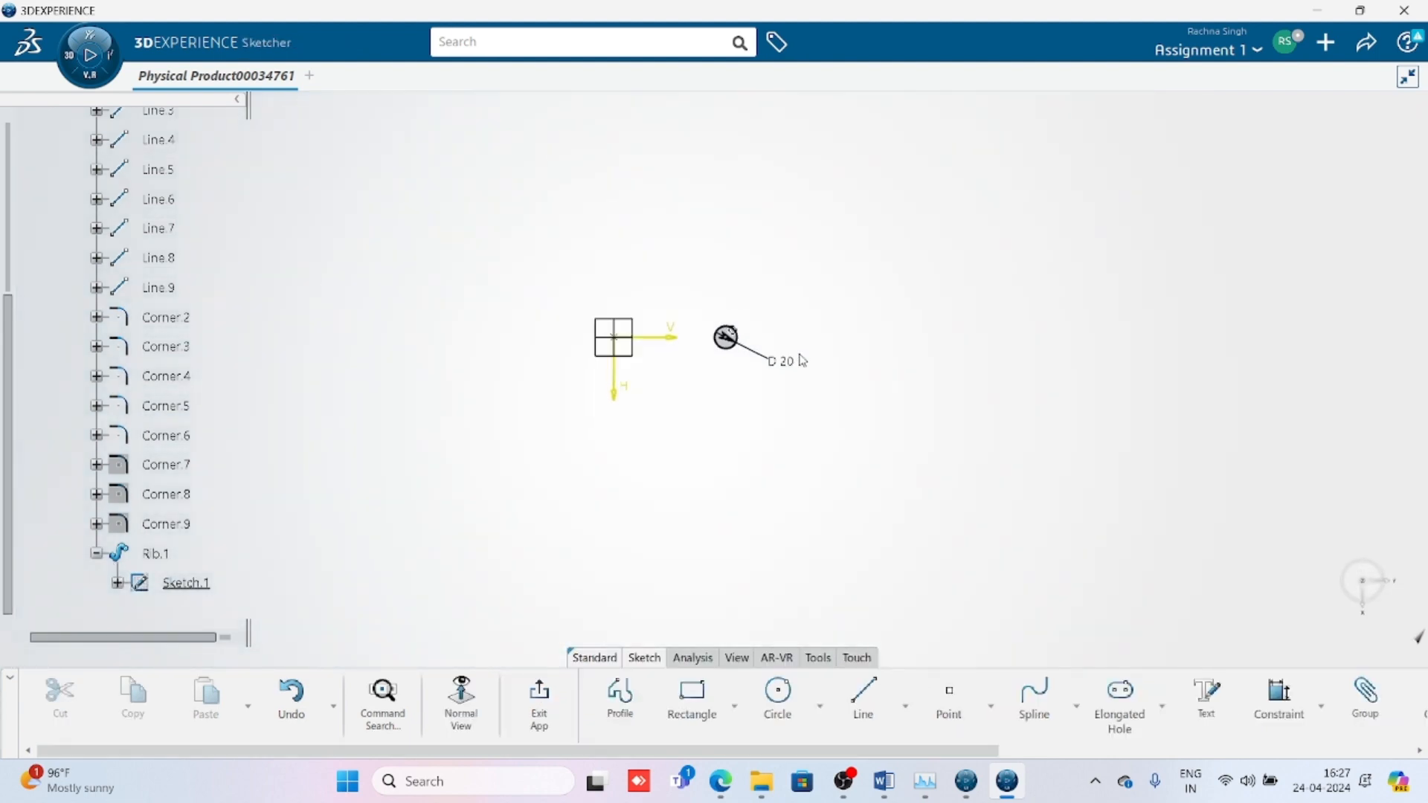
click(796, 365)
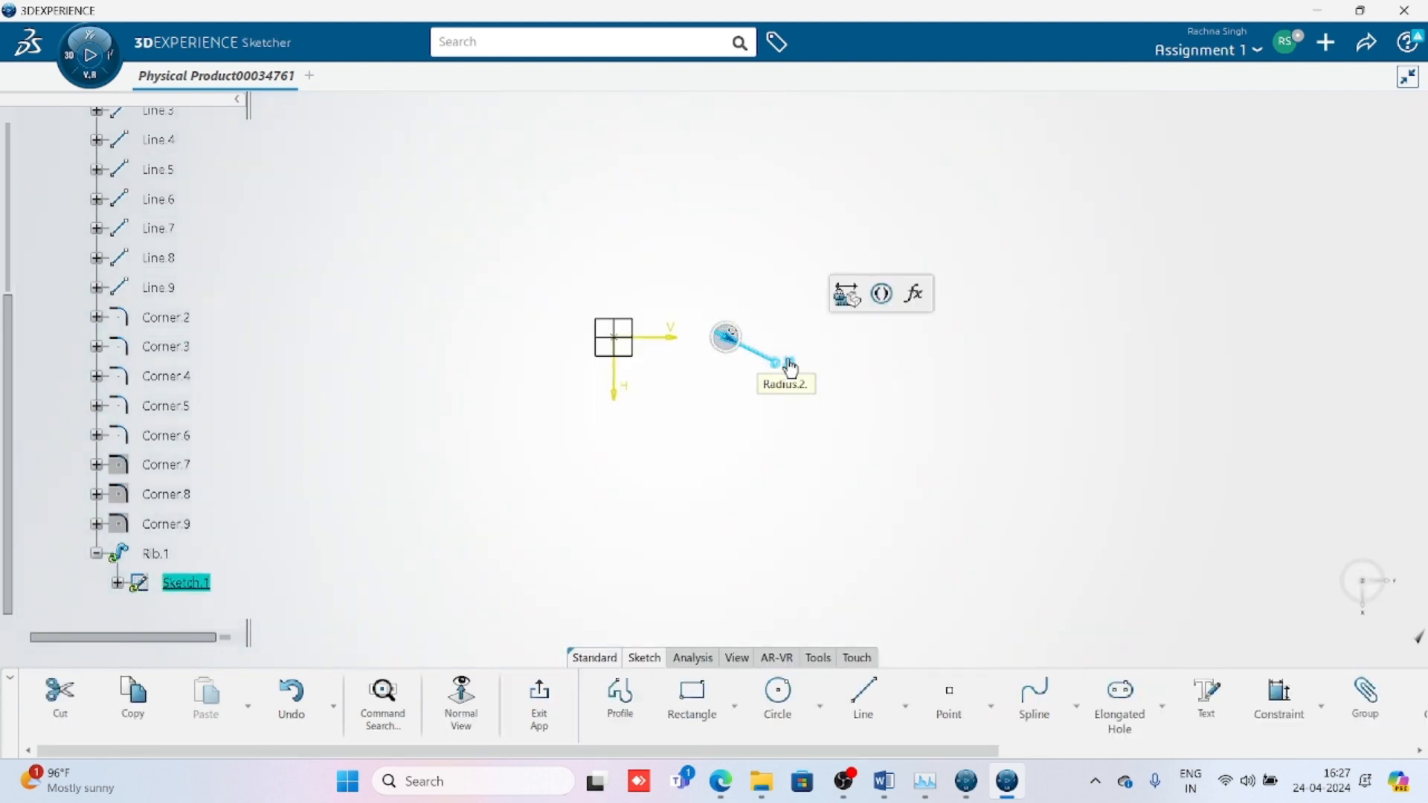
click(539, 699)
Step: Examine the rib's bends closely from several angles to see how the tube thickness fits the corner radii
middle_drag(985, 481, 825, 379)
scroll(825, 380, up, 5)
scroll(733, 472, up, 2)
scroll(826, 255, up, 5)
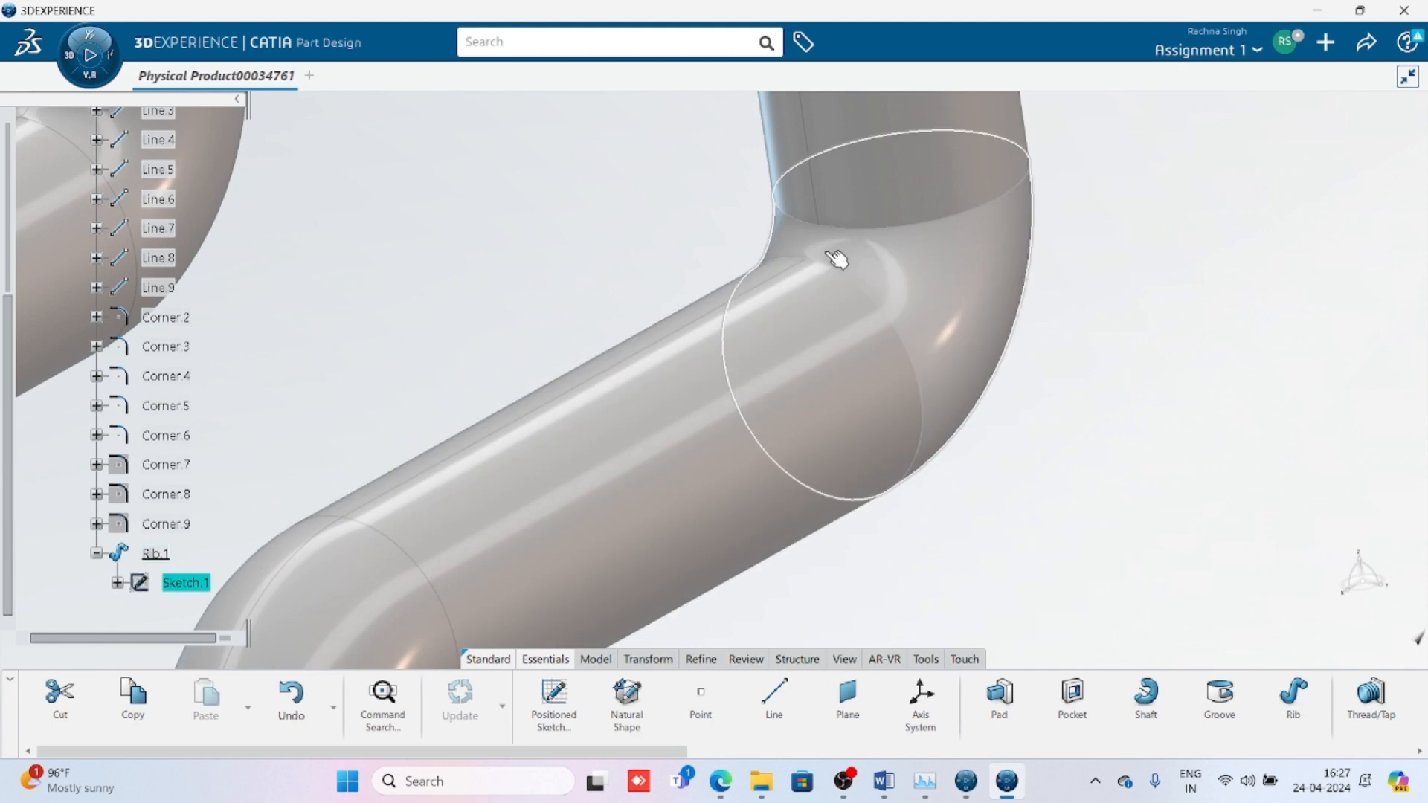
middle_drag(970, 371, 842, 563)
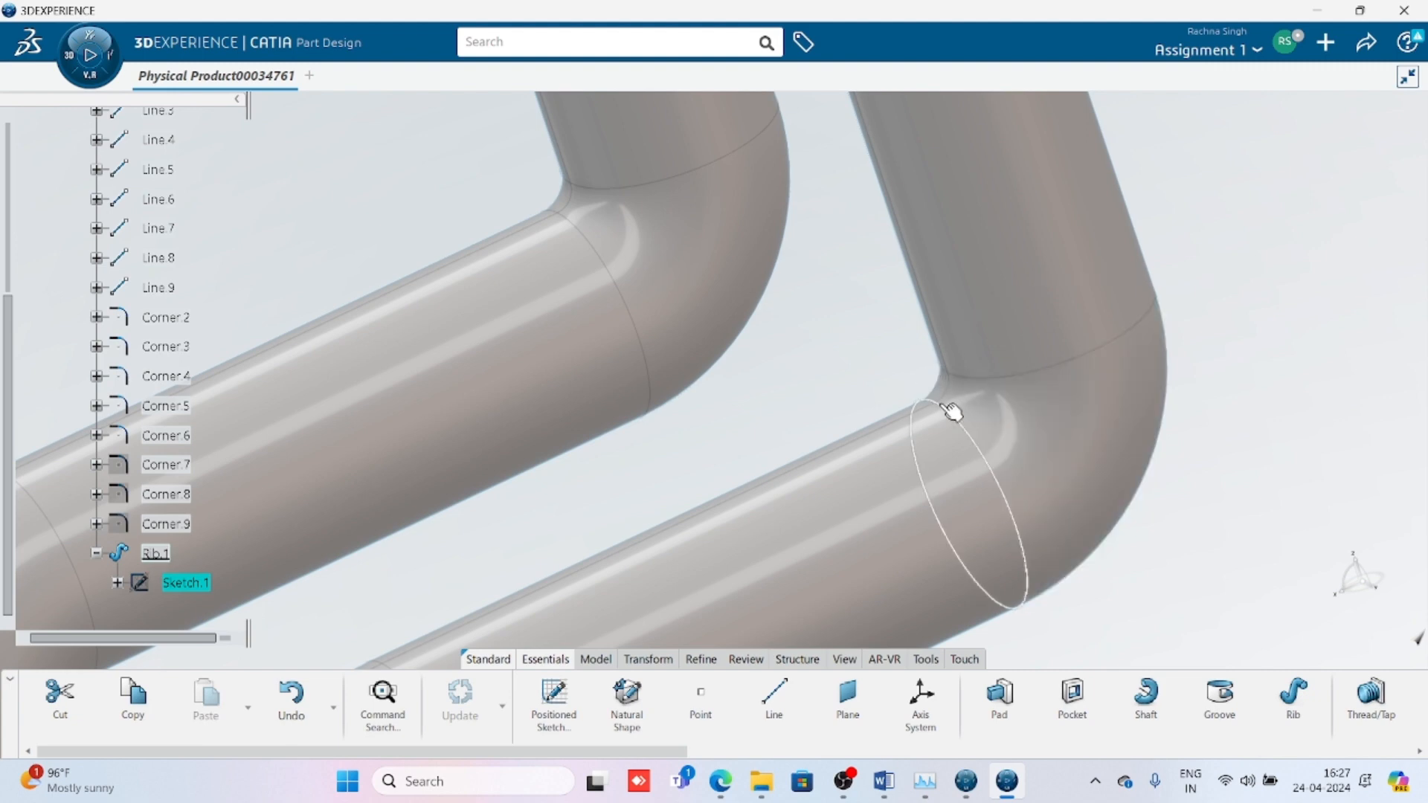
middle_drag(864, 385, 823, 332)
scroll(778, 335, down, 5)
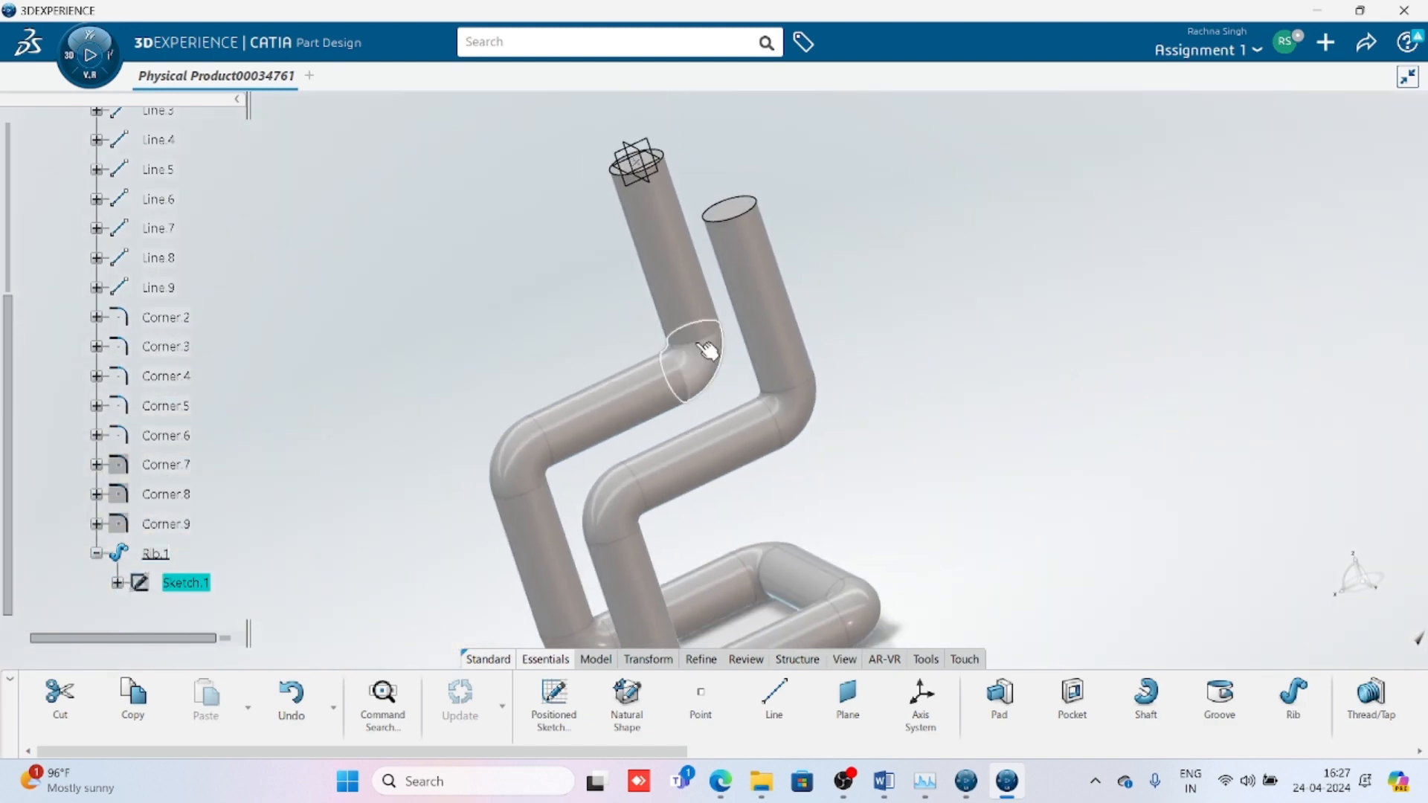
middle_drag(698, 344, 751, 420)
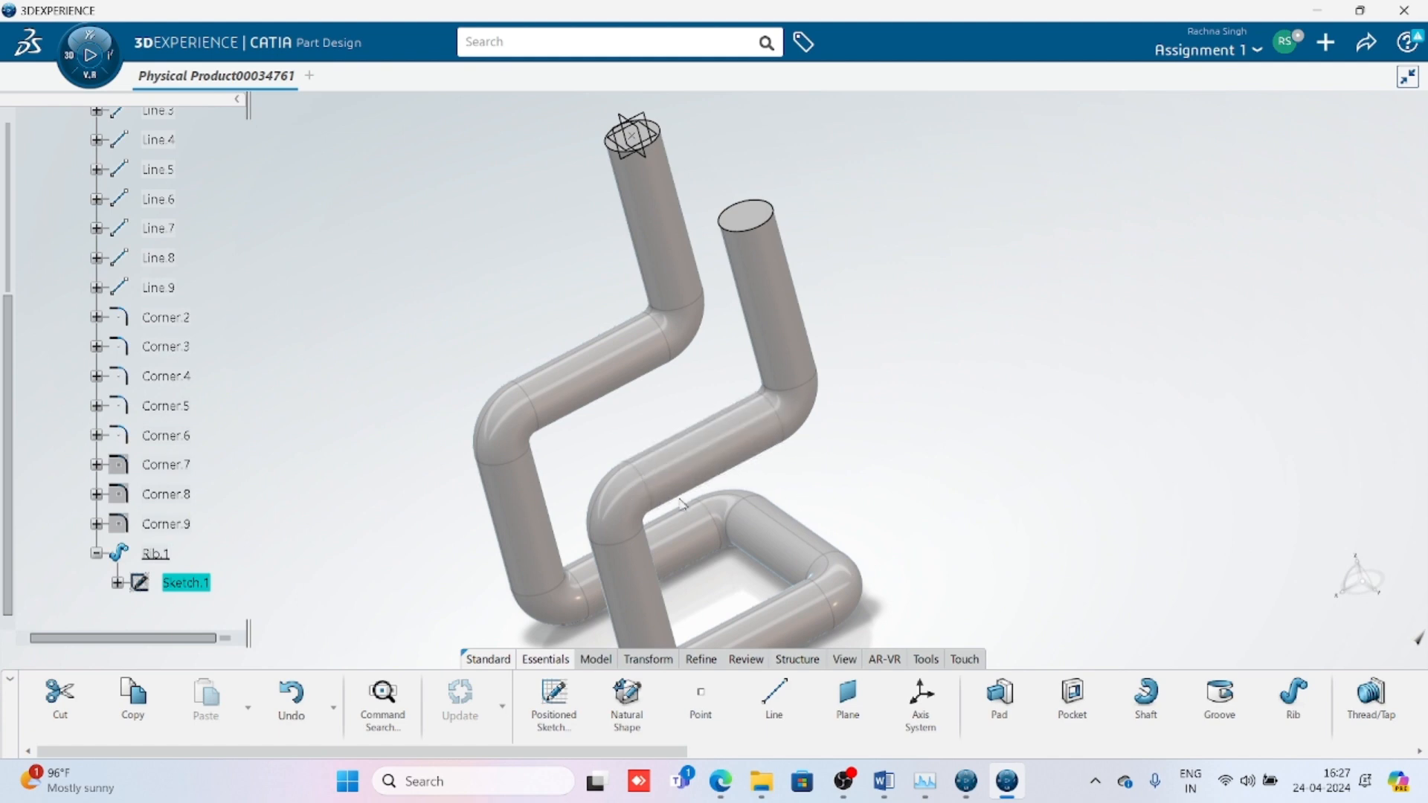
scroll(595, 424, up, 4)
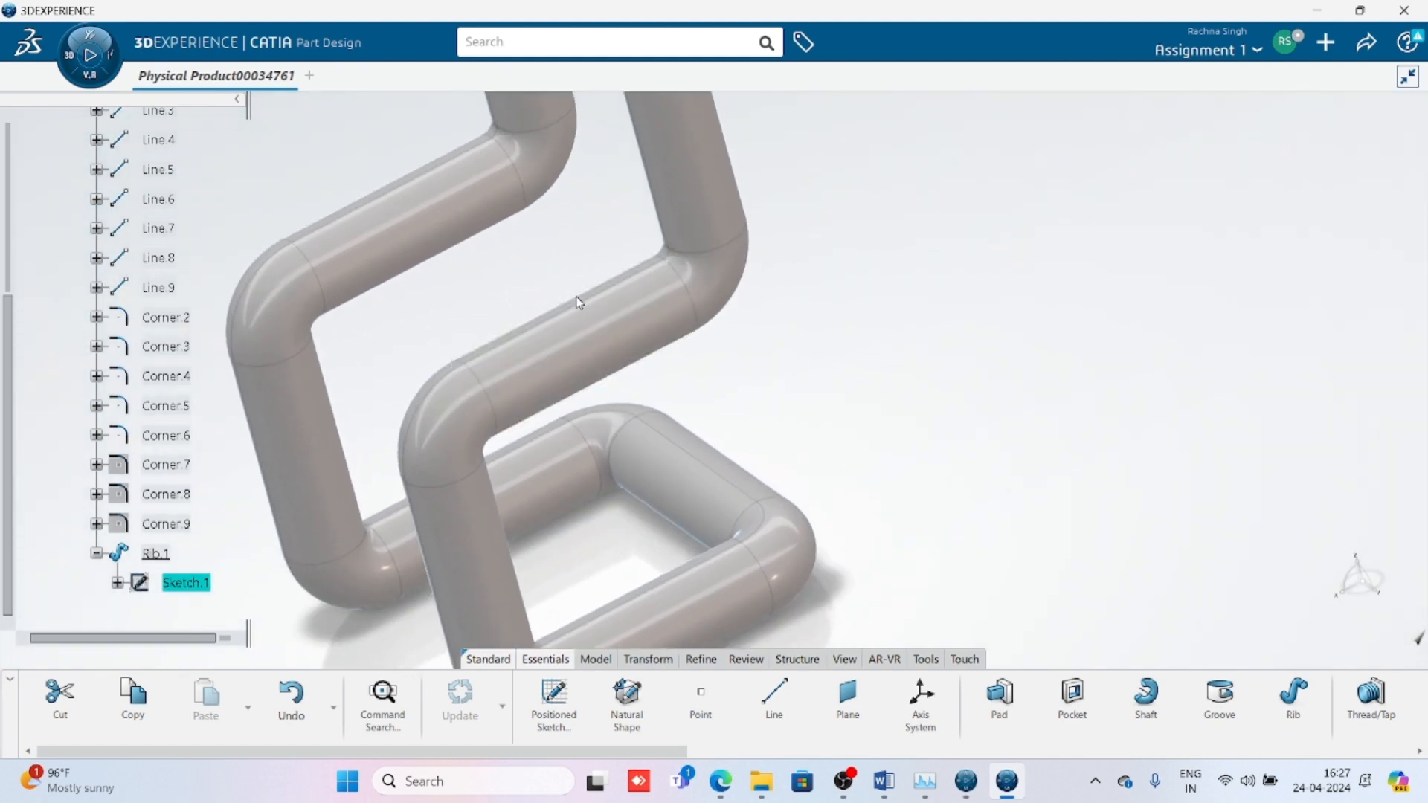
Step: Delete the rib while keeping its profile sketch, and show the hidden Corner.9 wire
double_click(171, 554)
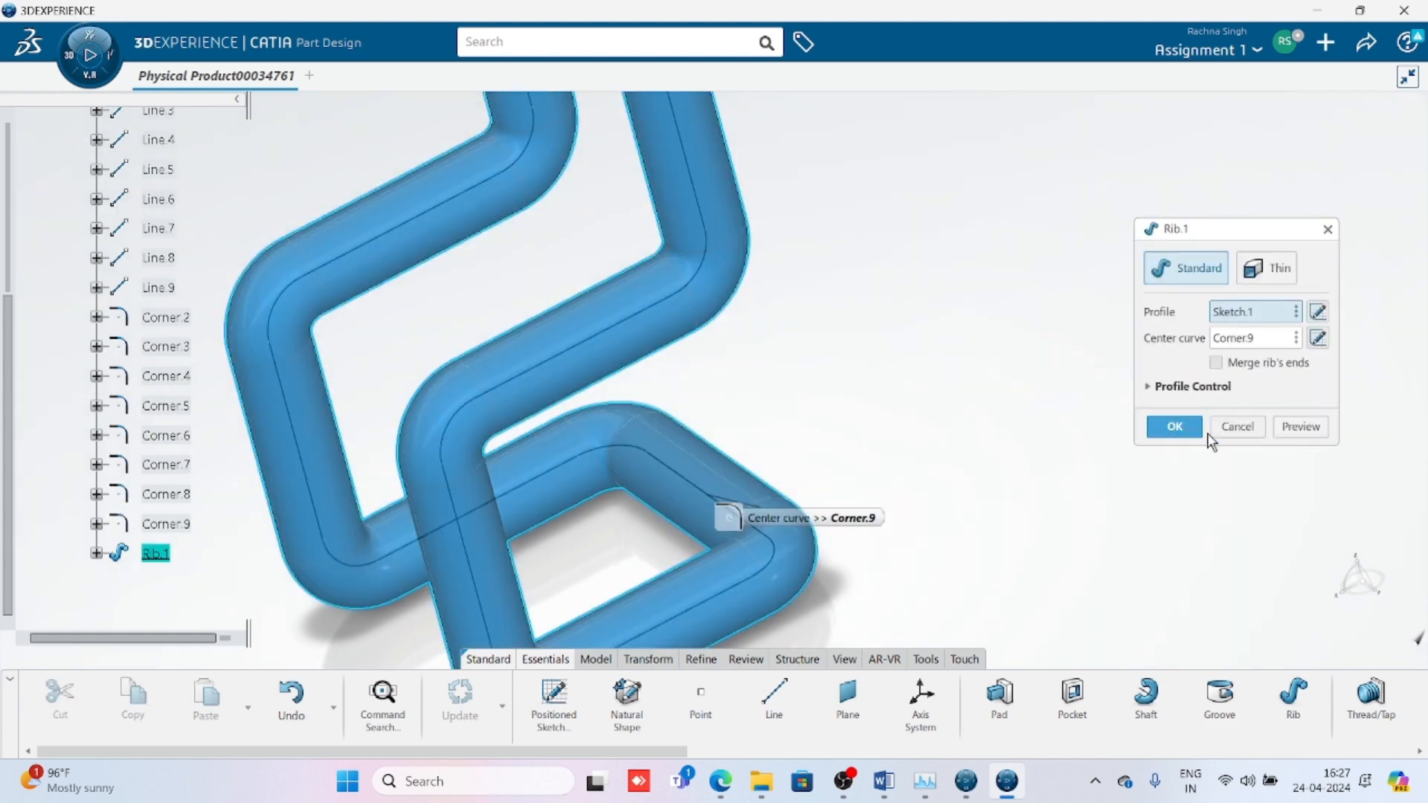
click(1174, 429)
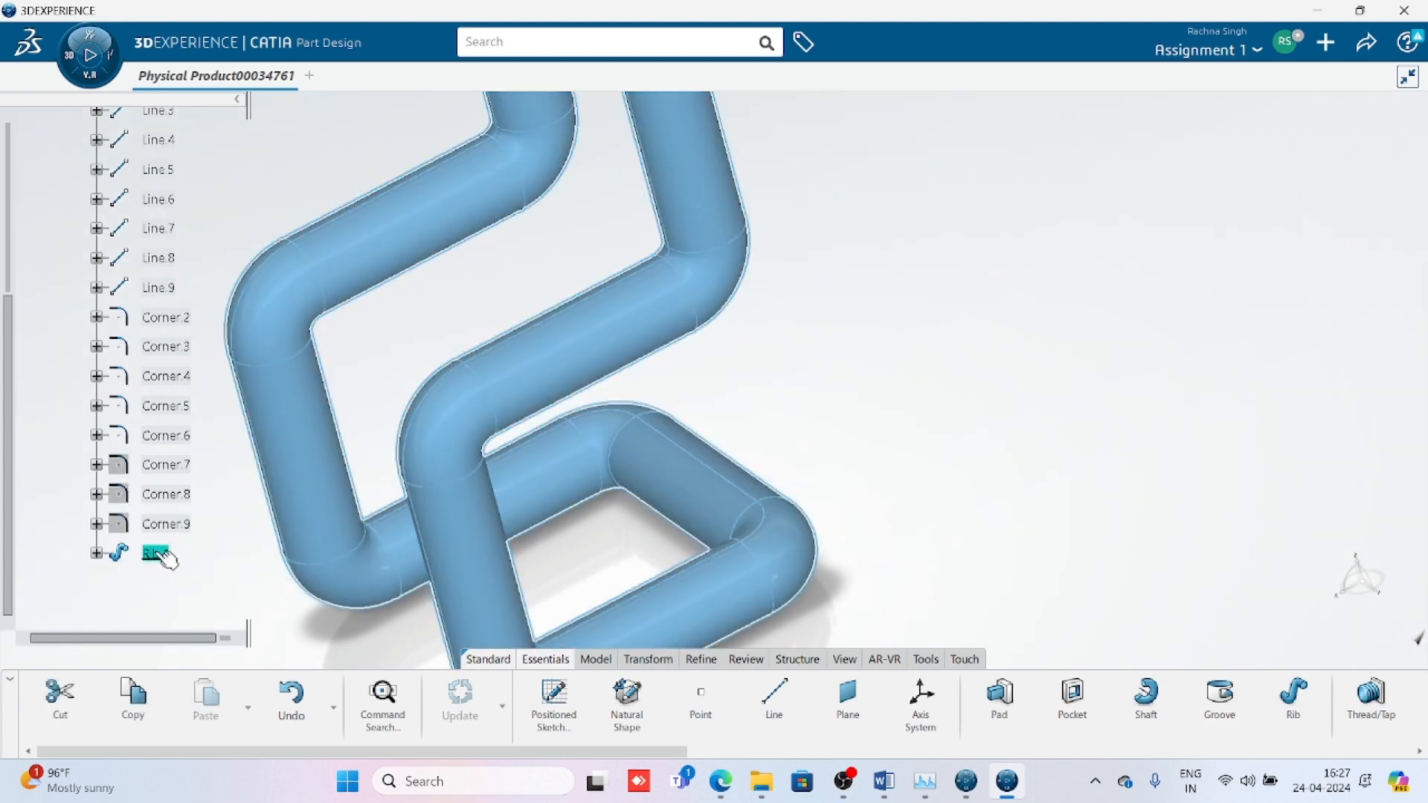
key(Delete)
click(966, 452)
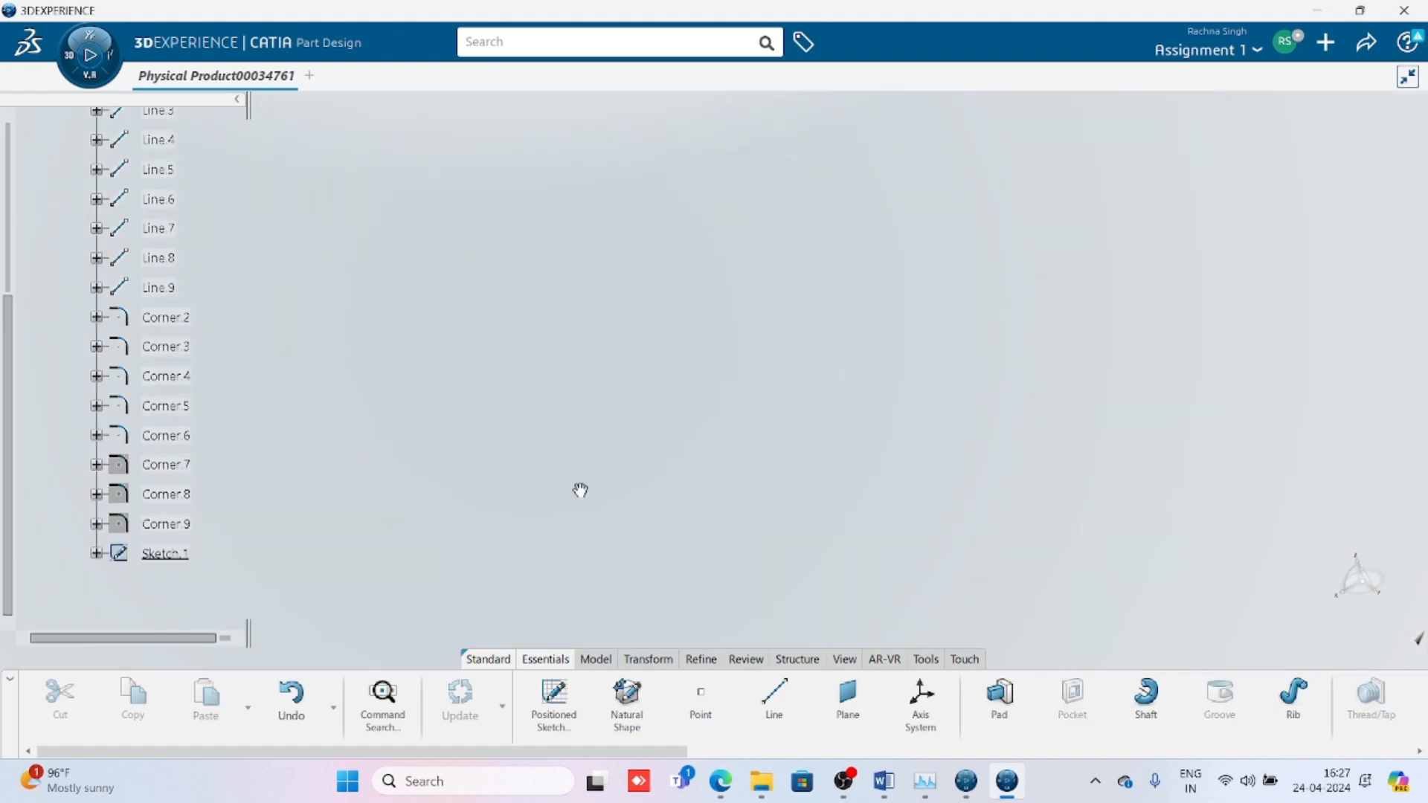
mouse_move(726, 462)
middle_down()
mouse_move(768, 332)
mouse_move(776, 524)
middle_up()
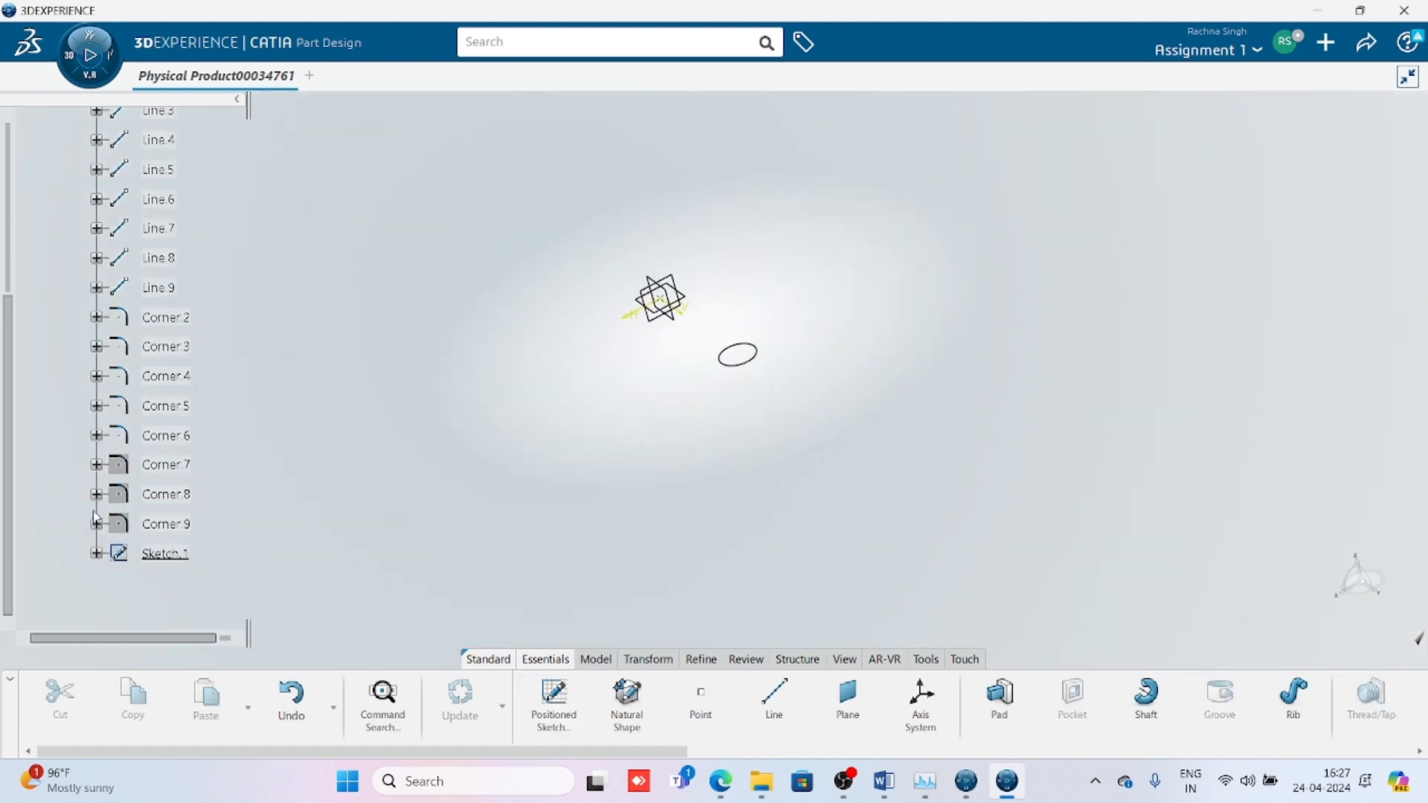
right_click(166, 524)
click(230, 88)
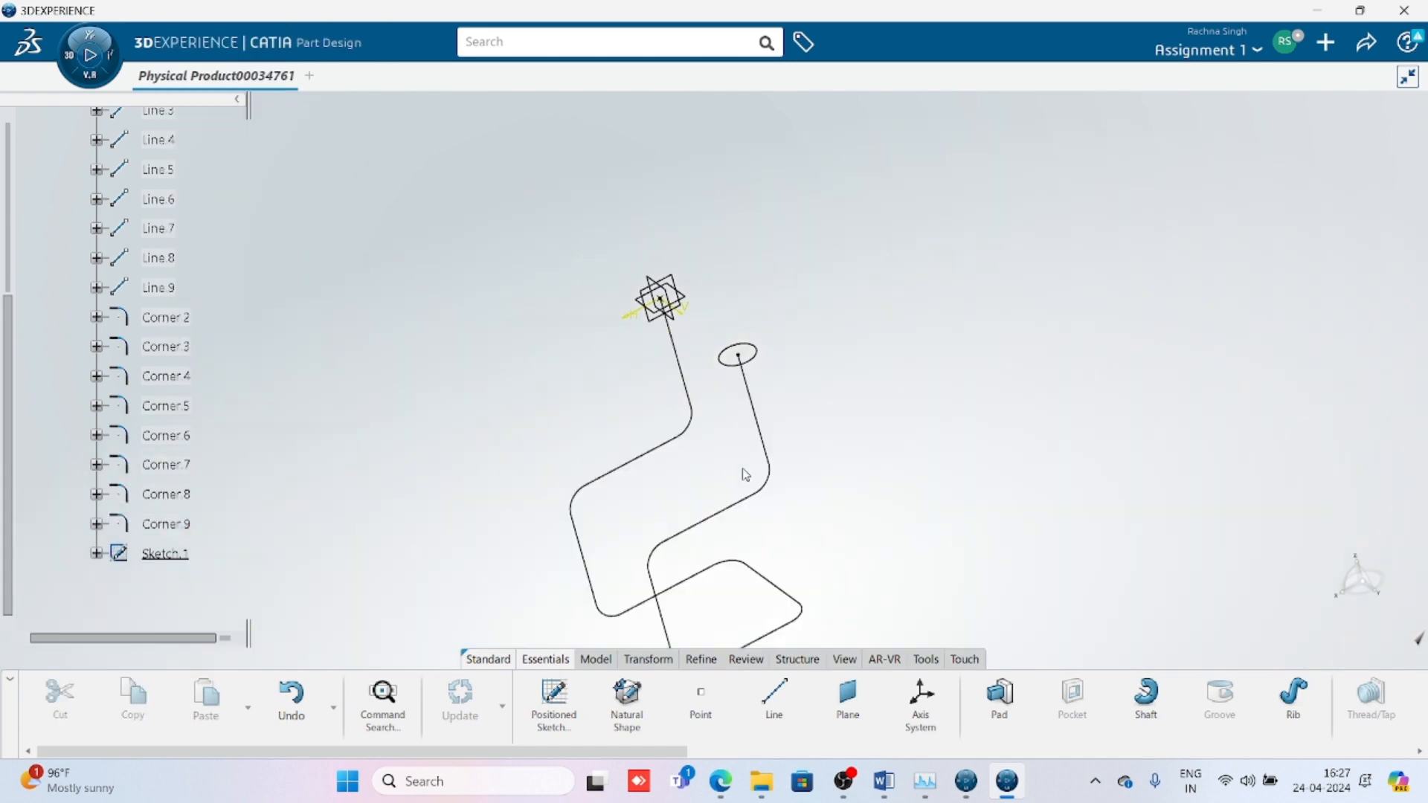
Step: Set the radius of Corner.9 to 20 mm and close the warnings
scroll(863, 490, up, 5)
double_click(884, 408)
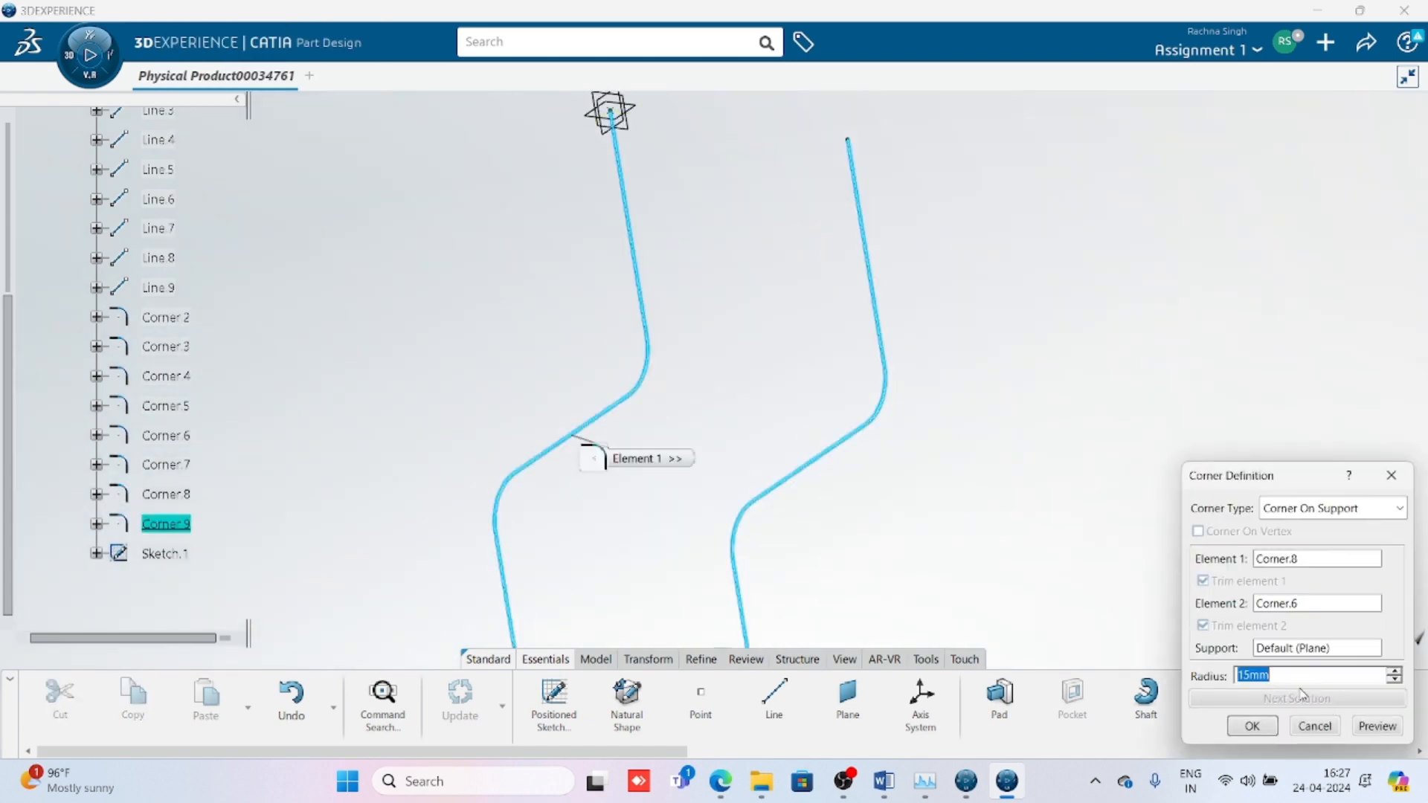
key(Return)
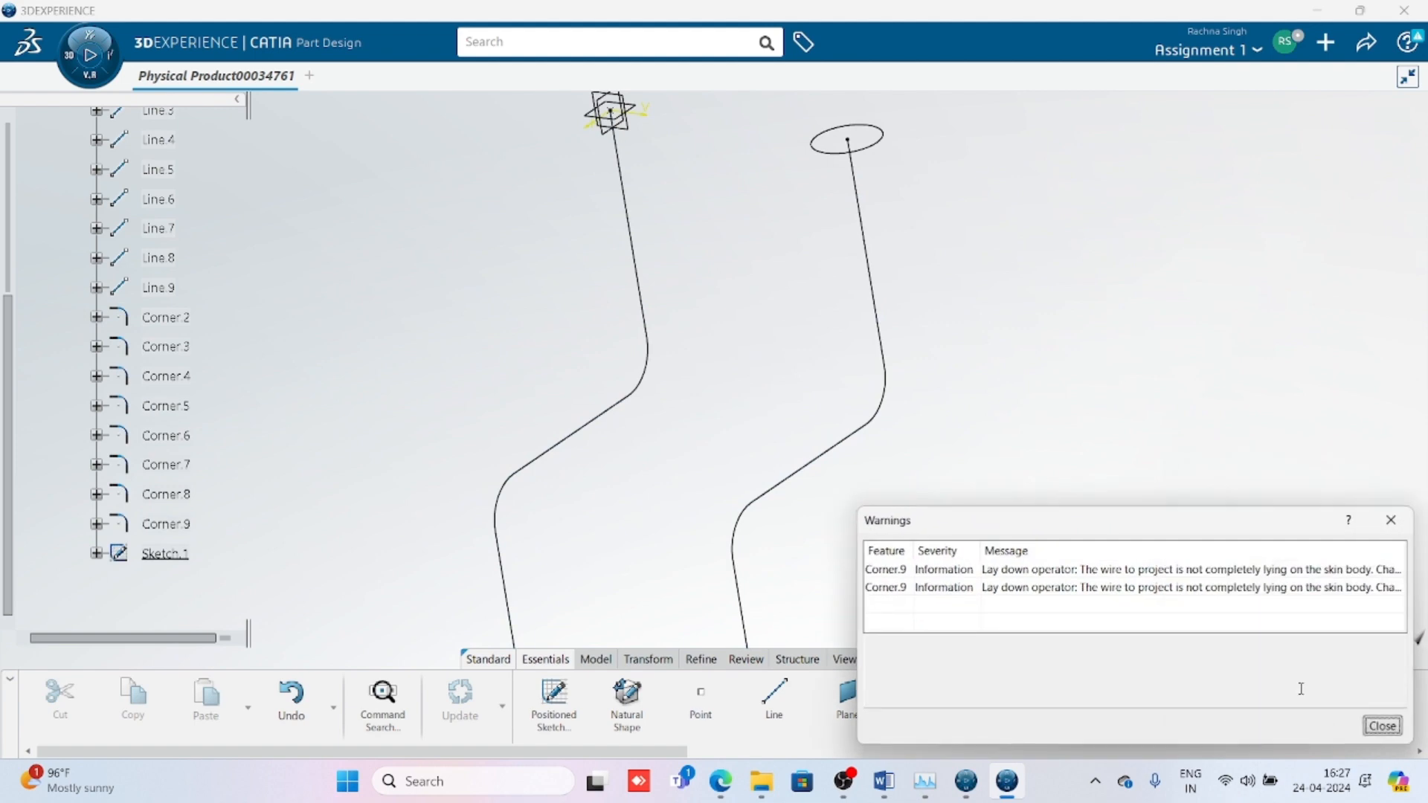
click(1382, 726)
Step: Try a 50 mm radius on Corner.9, and set the radius to 5 mm instead
middle_drag(736, 553, 710, 382)
double_click(723, 363)
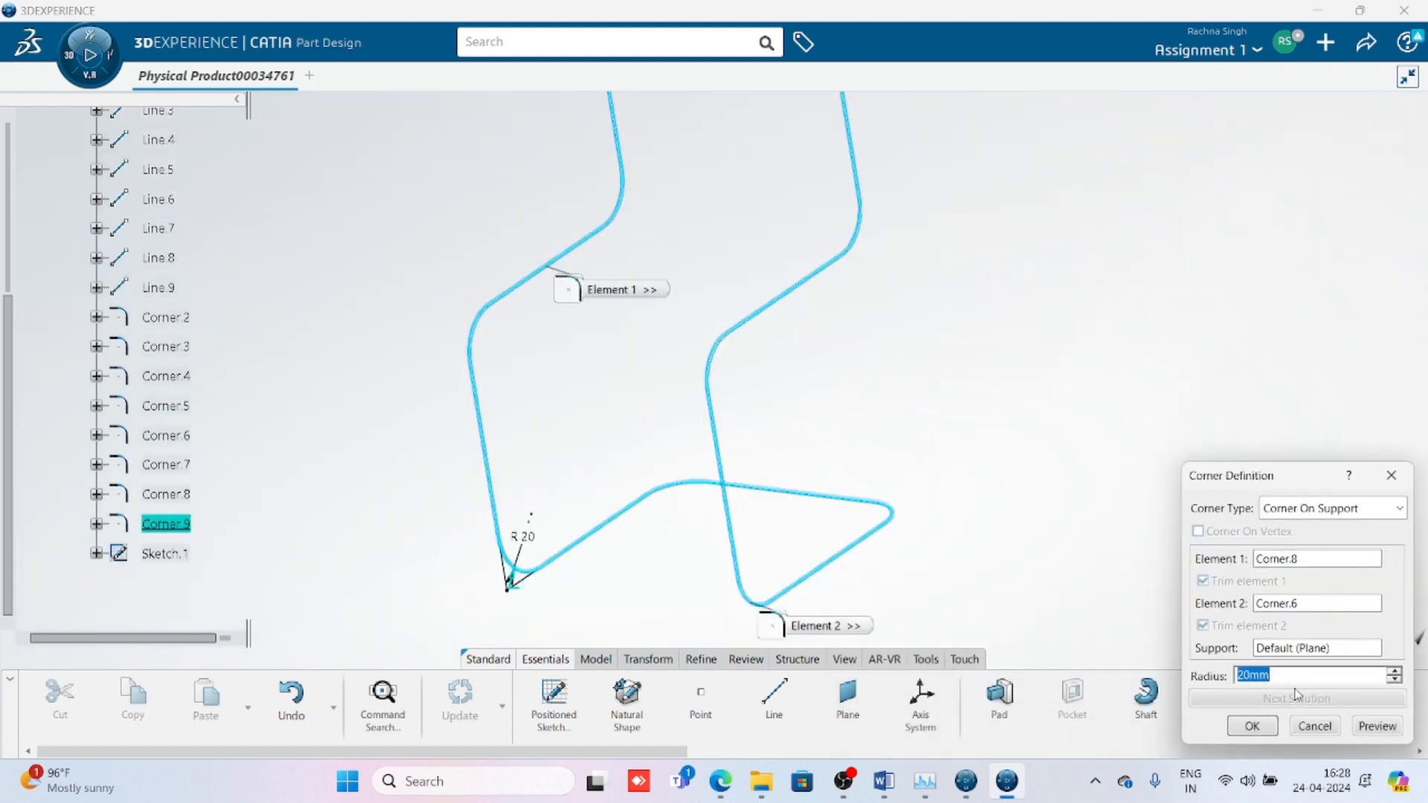
text(50)
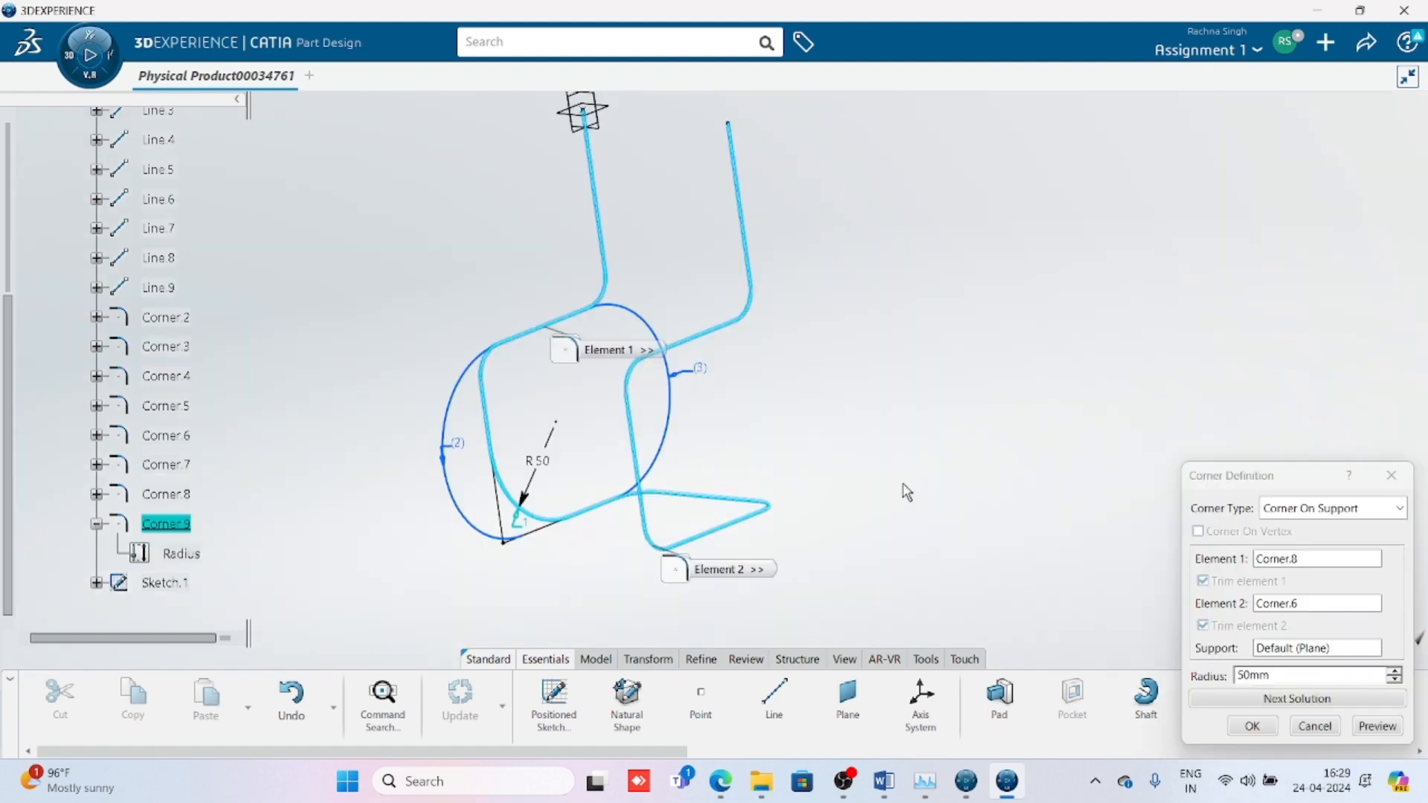
click(1245, 729)
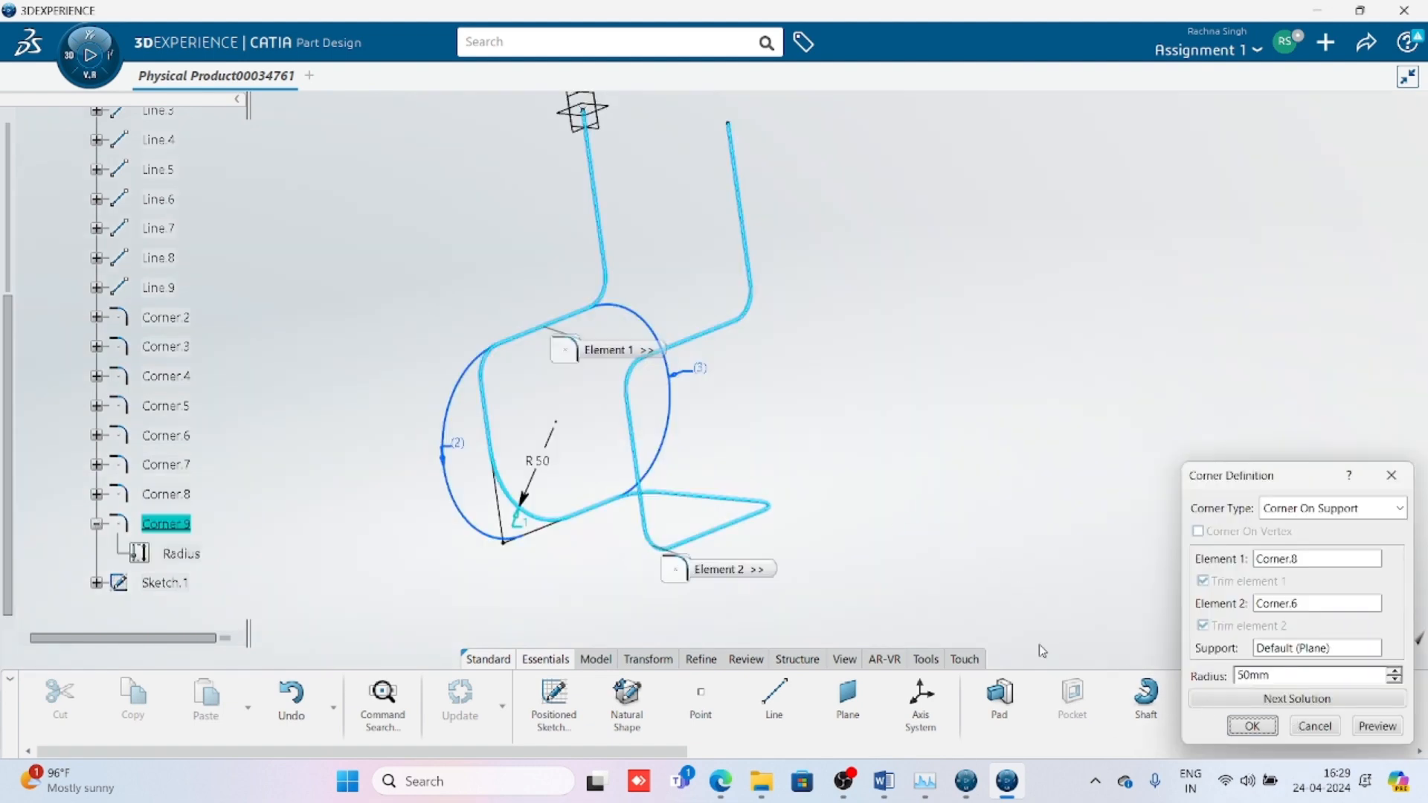
double_click(747, 306)
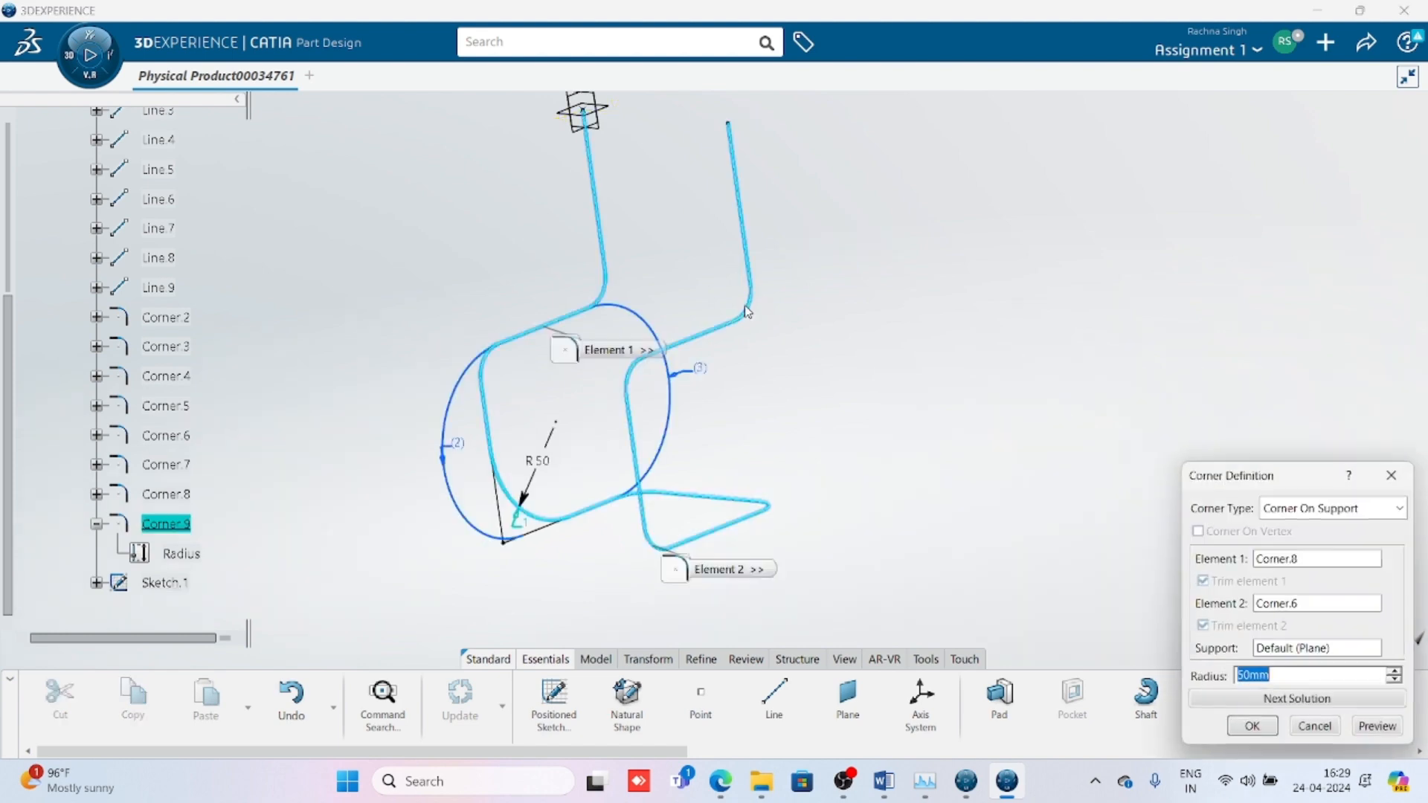
text(5)
key(Return)
key(Return)
Step: Set the radius of Corner.8 to 30 mm and close the warnings
double_click(175, 494)
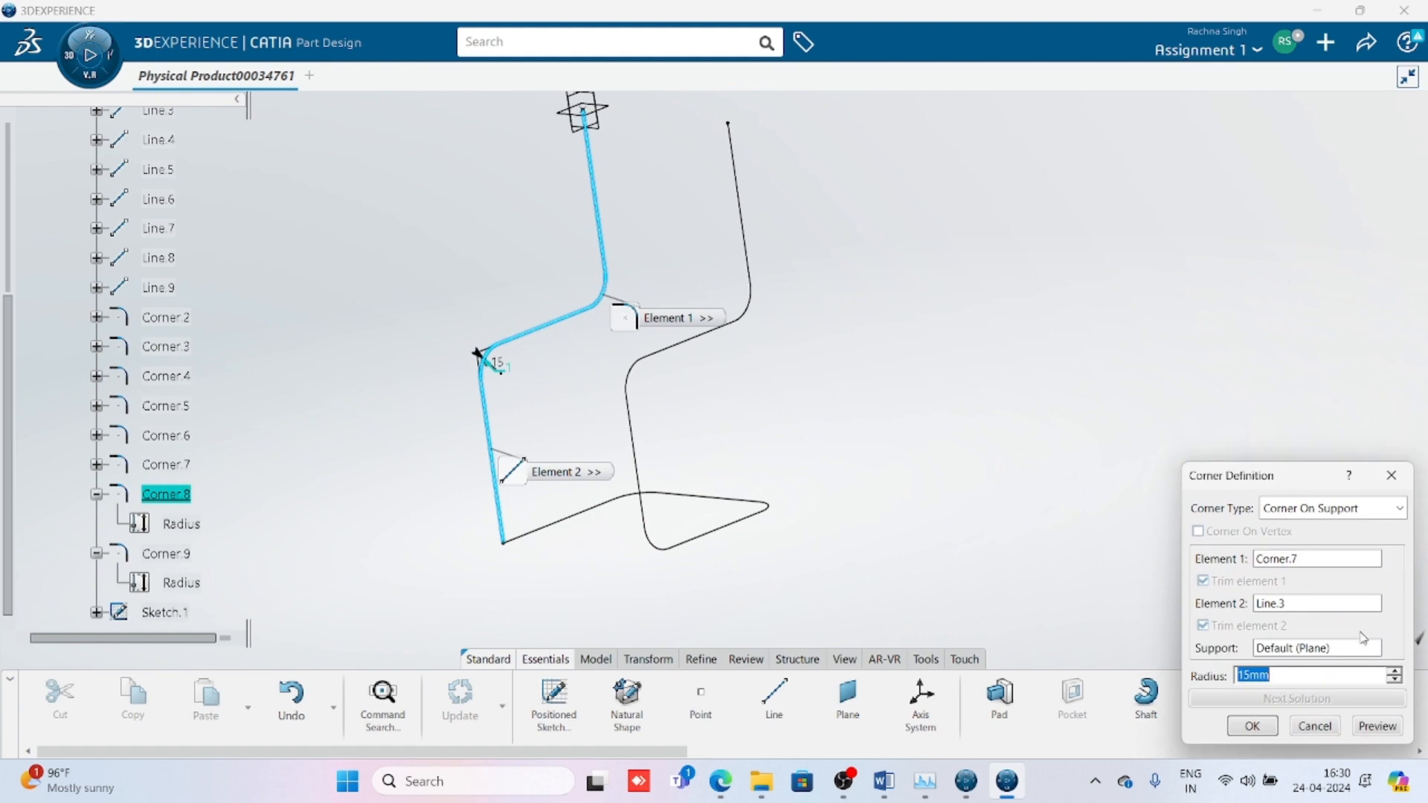
text(50)
key(Return)
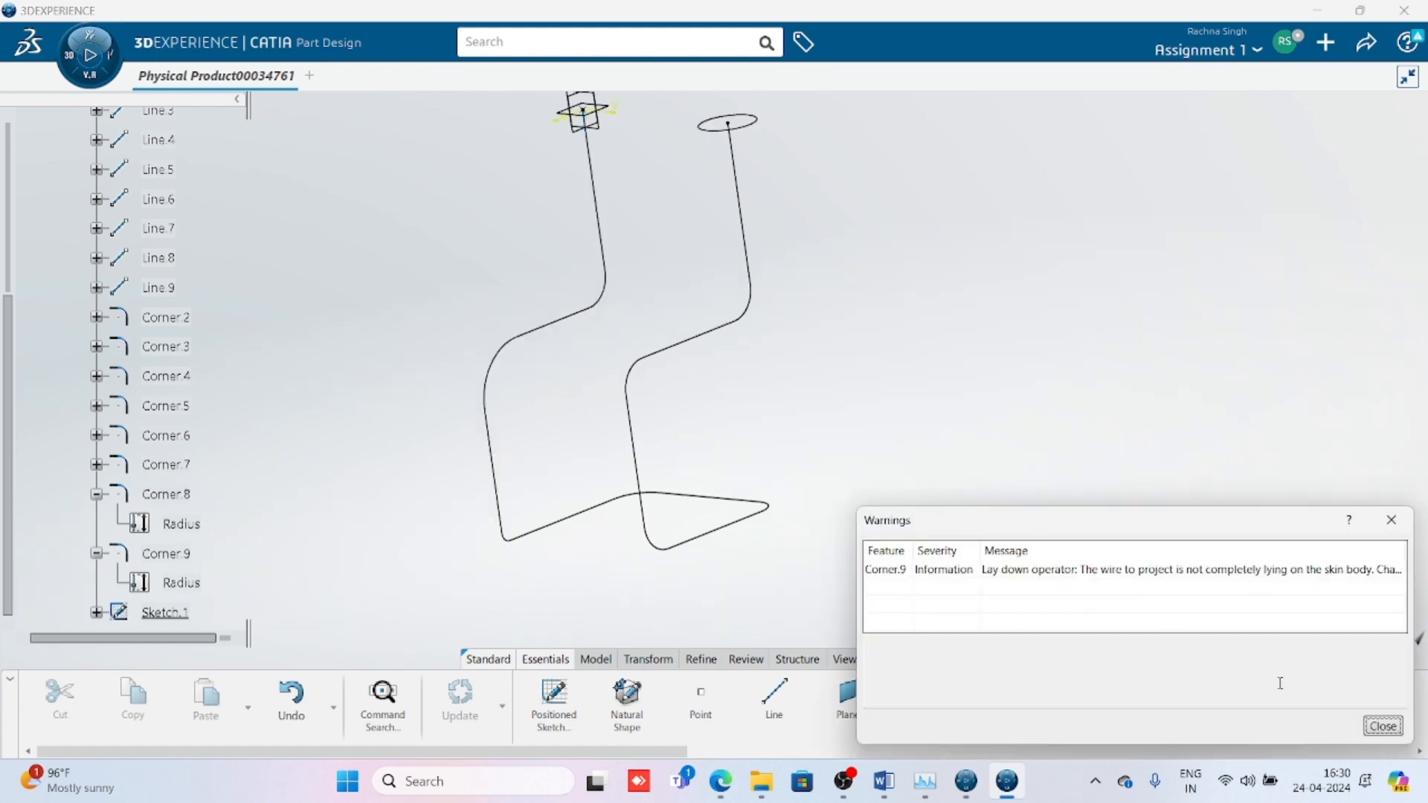
click(1393, 728)
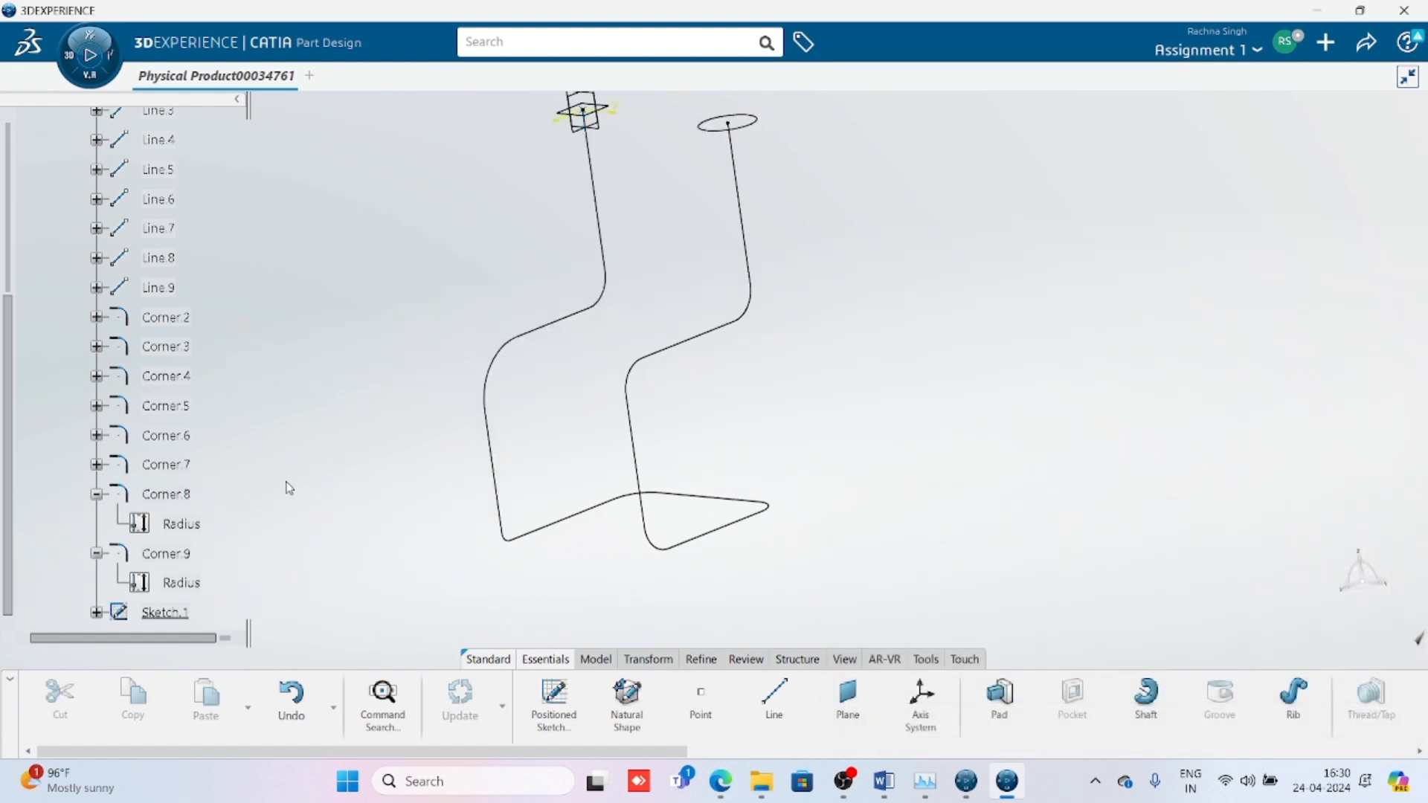
Step: Set the radius of Corner.9 to 30 mm and dismiss the resulting warnings
double_click(167, 554)
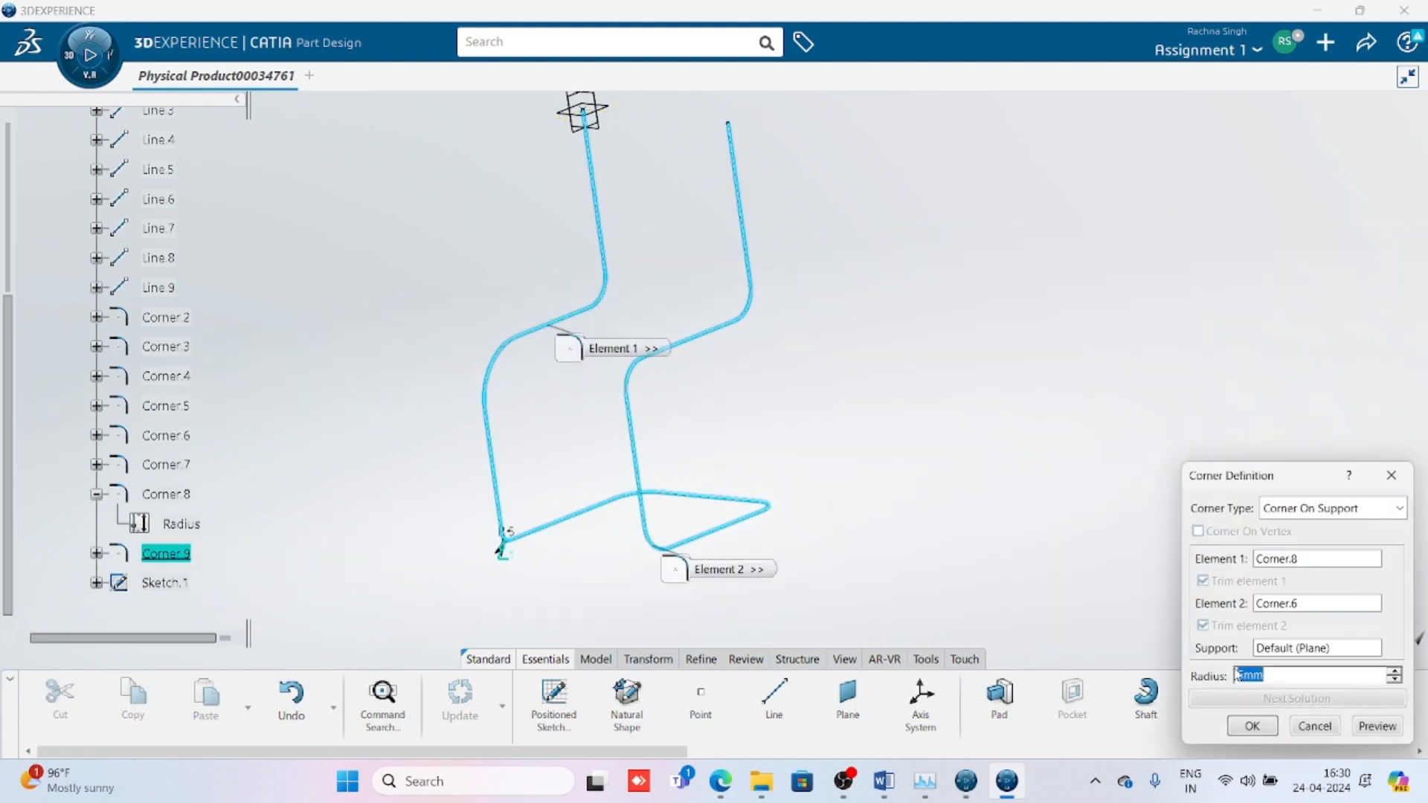
text(50)
key(Return)
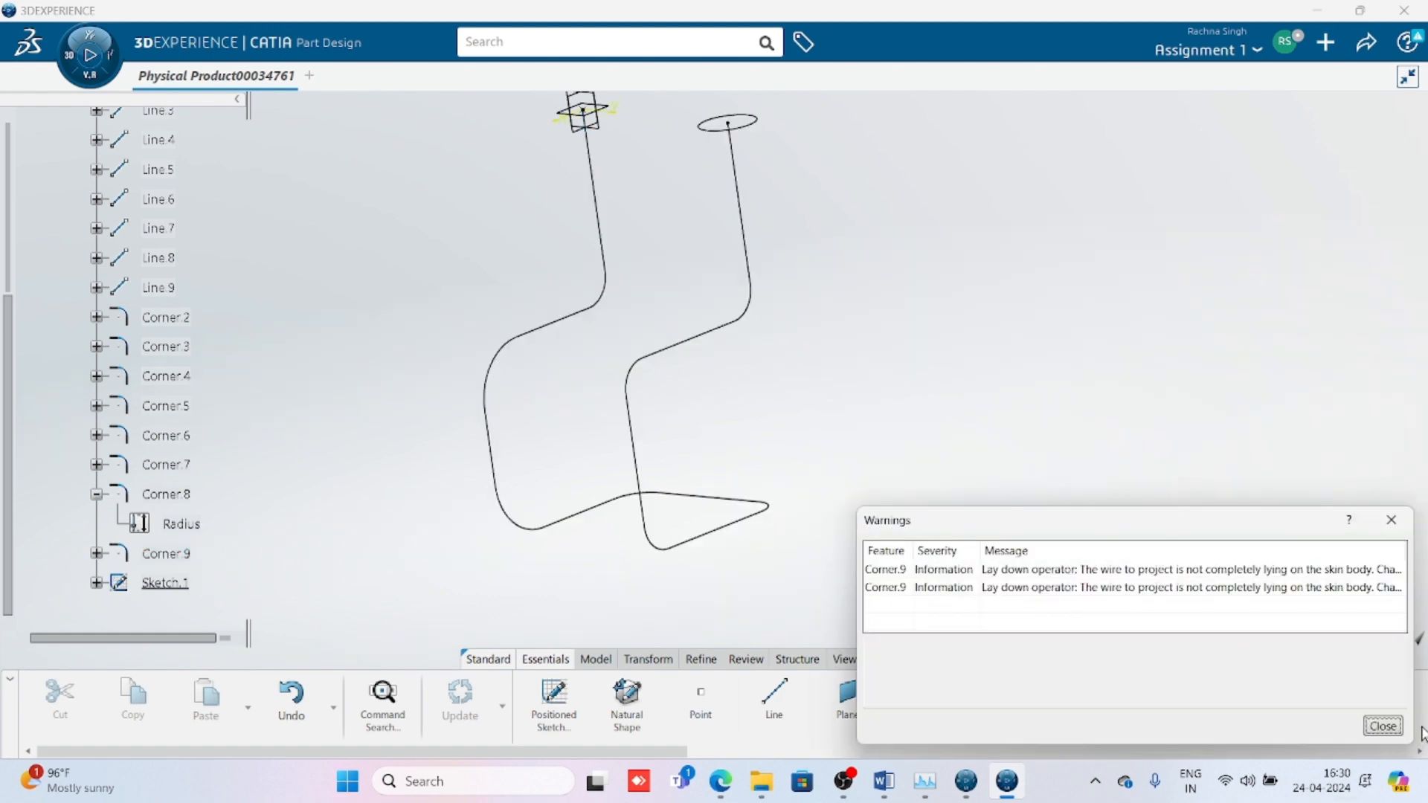
click(1381, 726)
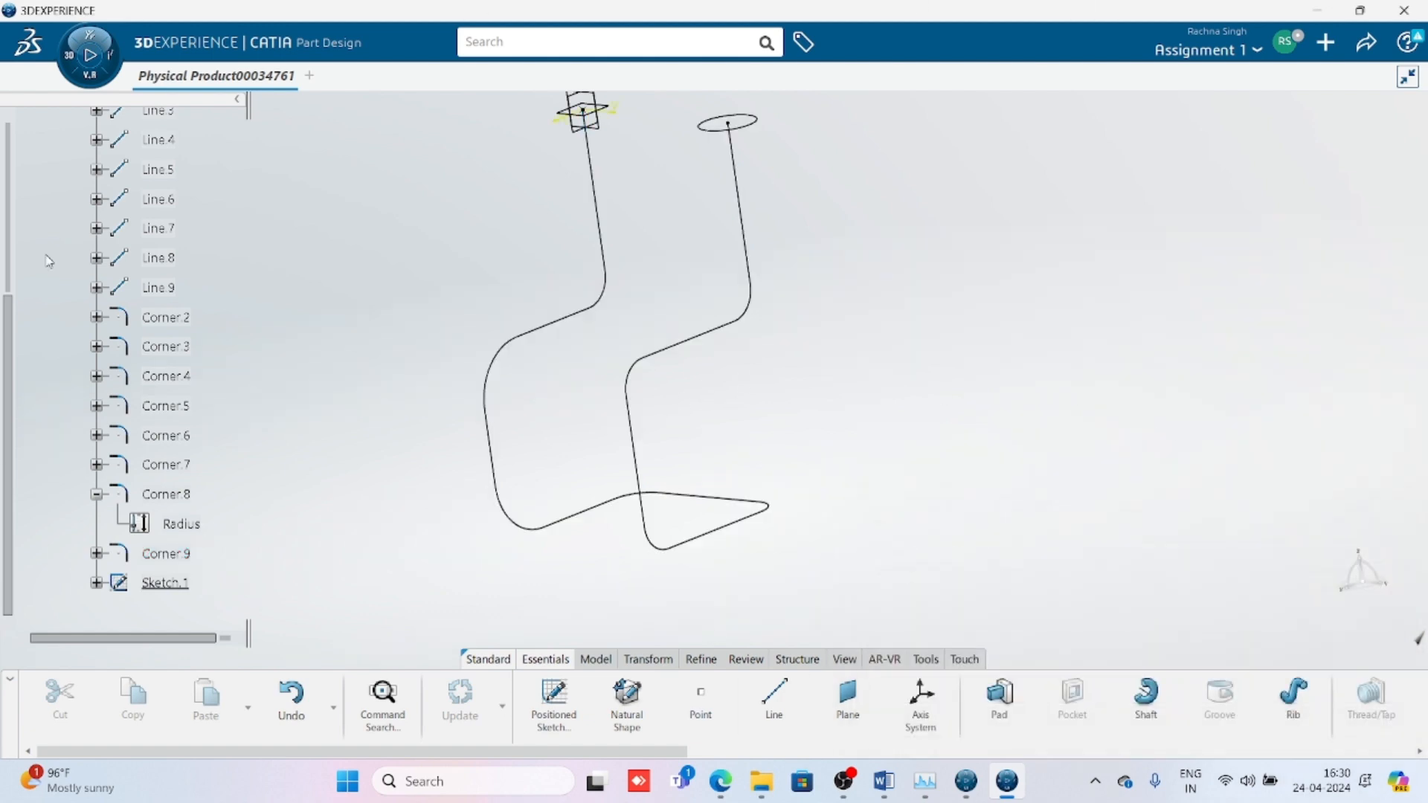
Step: Check the radius values of Corner.9 and Corner.8 in their definitions without changing them
double_click(165, 553)
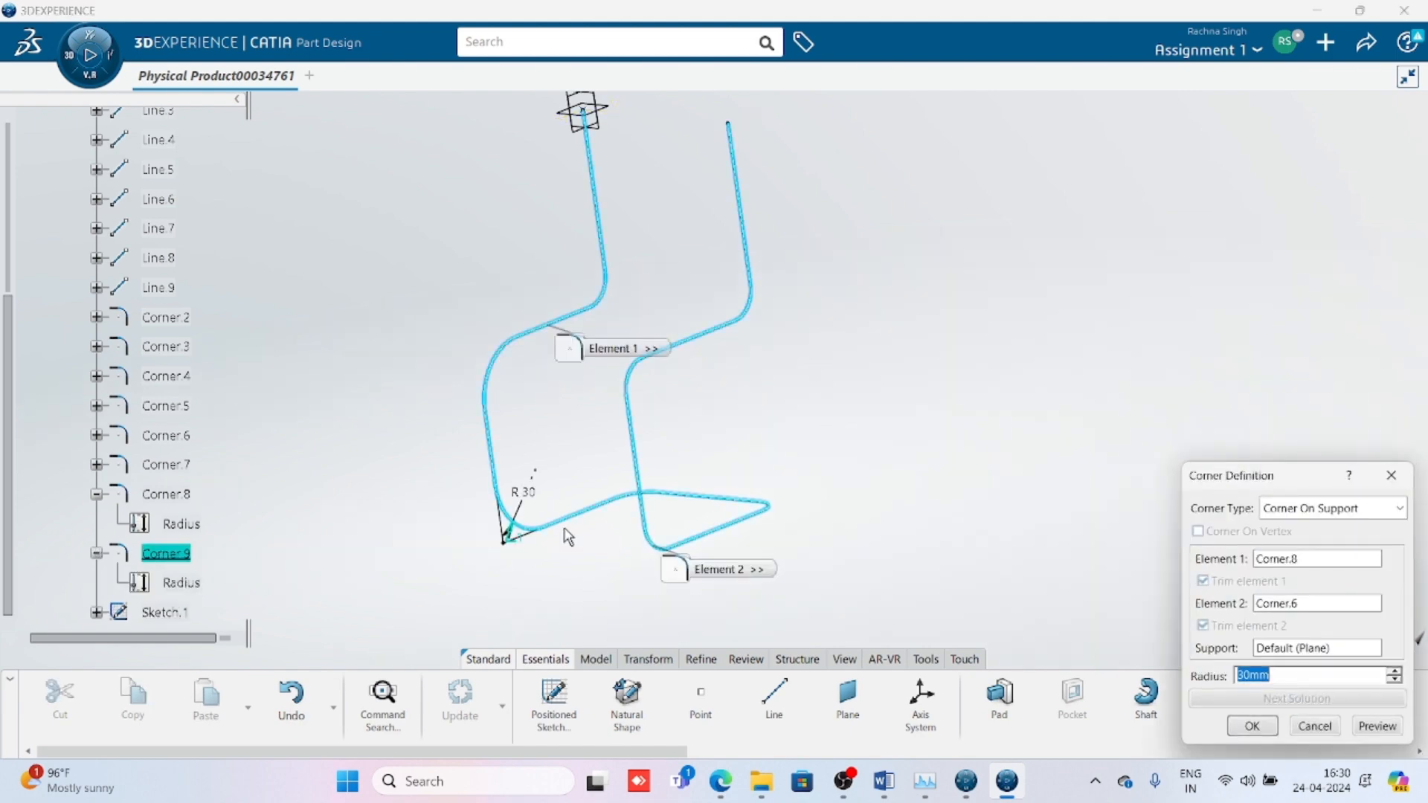
click(1252, 726)
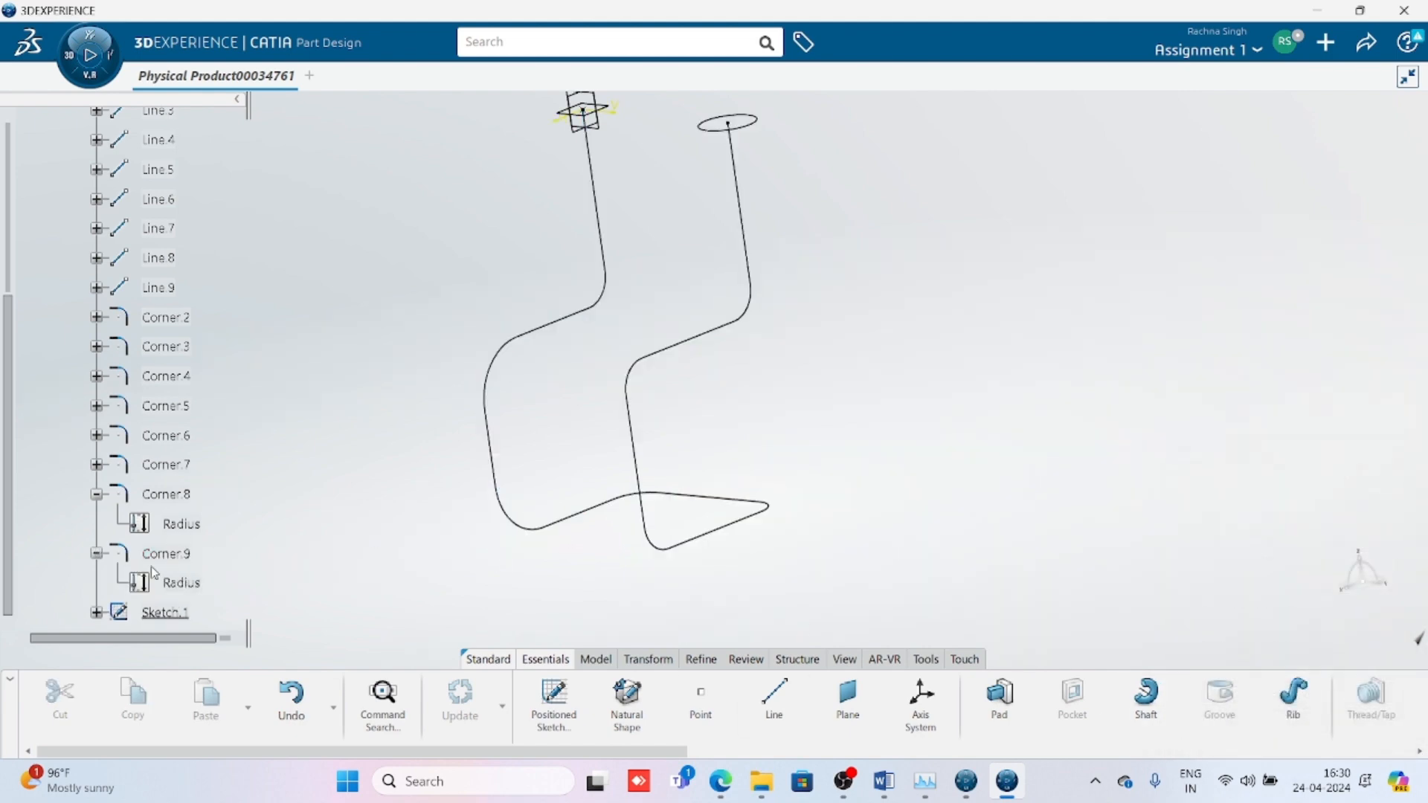
click(169, 496)
double_click(168, 497)
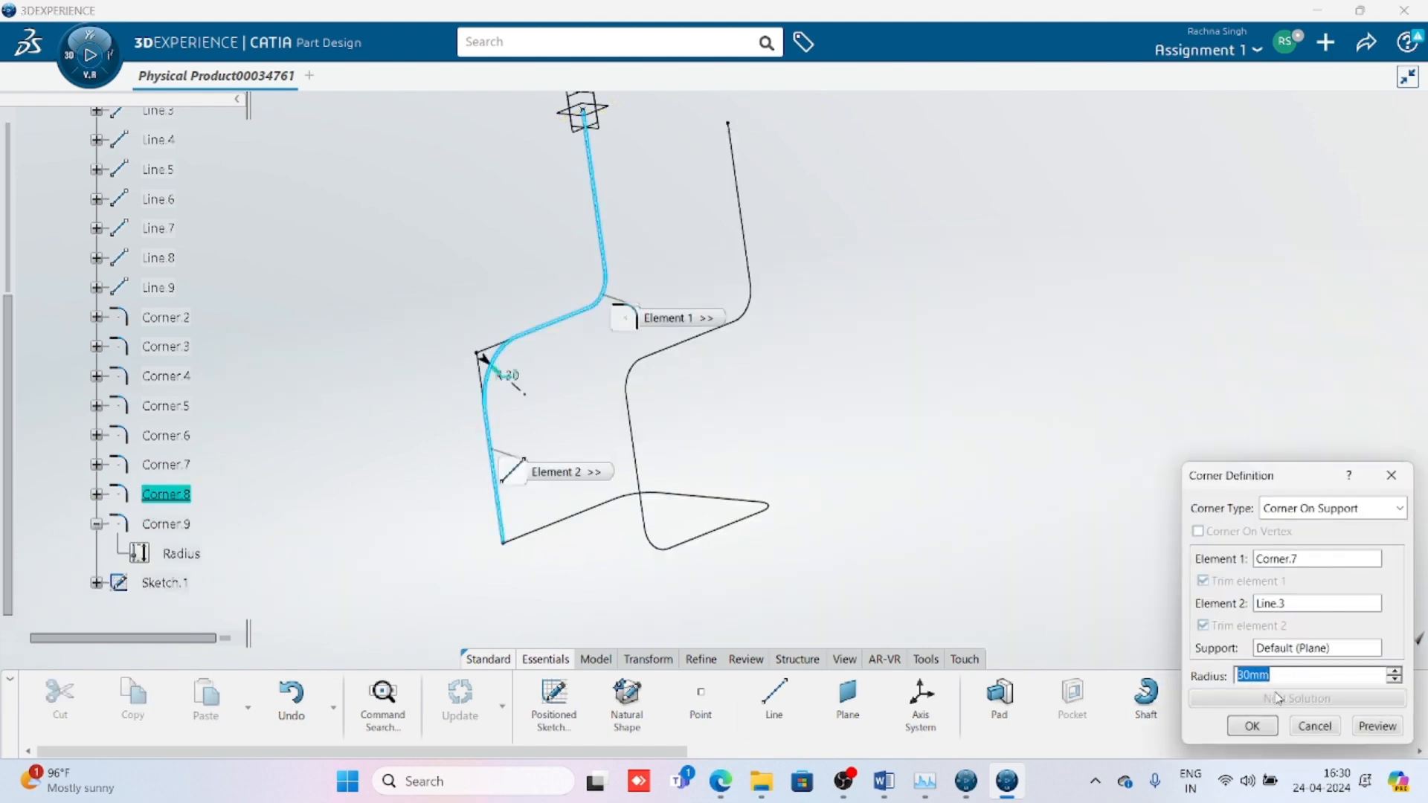
click(1252, 726)
click(195, 525)
double_click(195, 525)
click(1252, 726)
Step: Set the radius of Corner.7 to 30 mm, matching Corner.8 and Corner.9, and close the warnings
double_click(165, 466)
text(40)
key(Return)
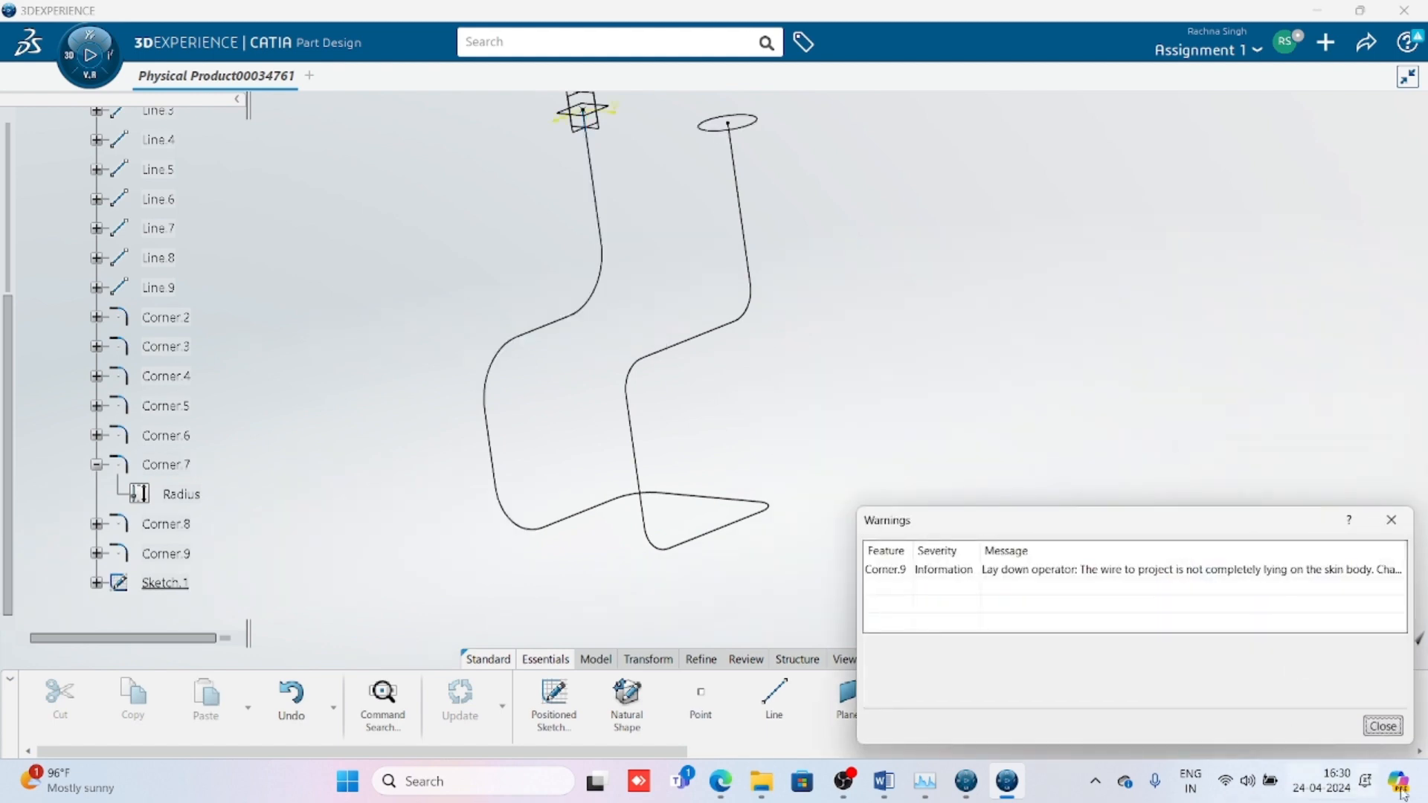
click(1382, 725)
Step: Set the radii of Corner.6 and Corner.5 to 30 mm each
click(173, 438)
double_click(172, 439)
text(30)
key(Return)
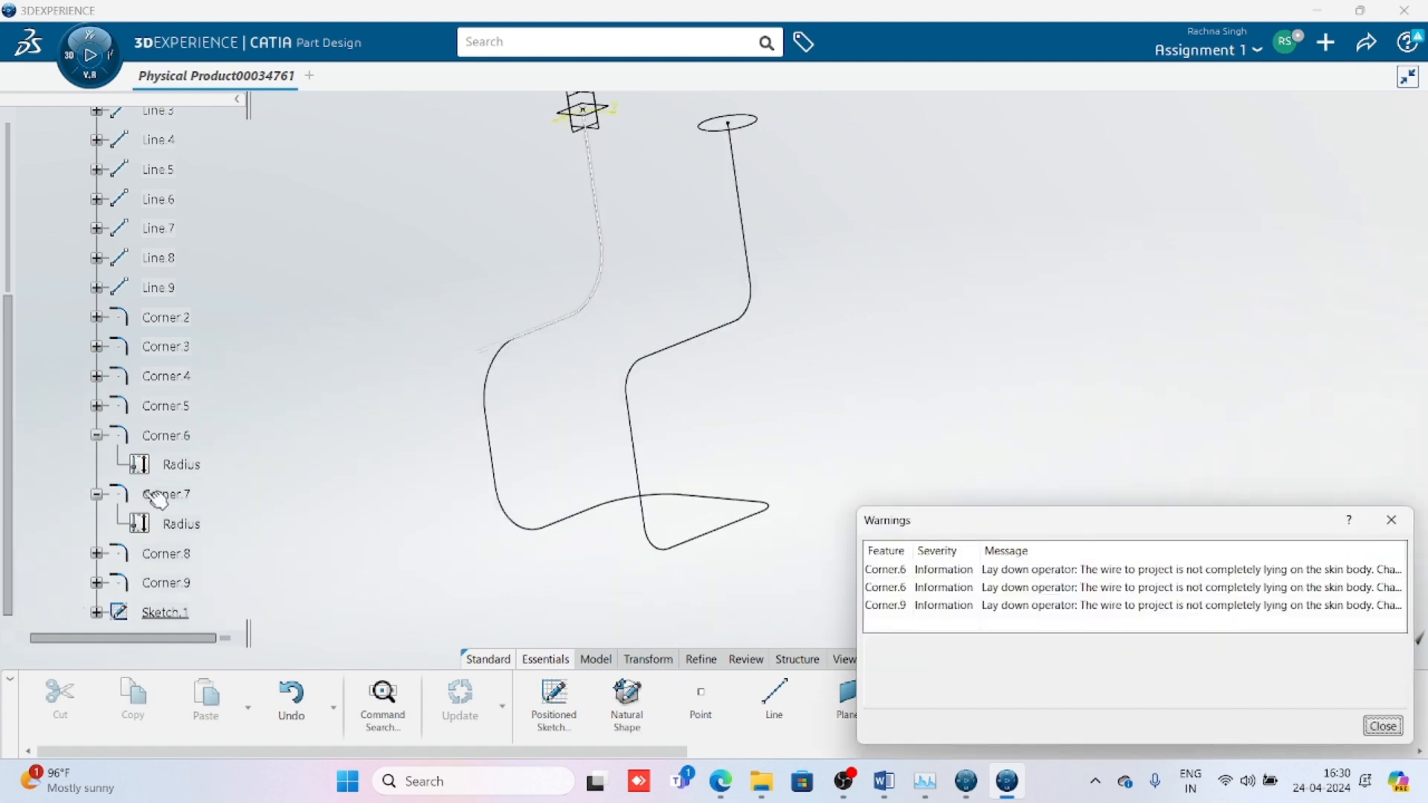
click(171, 406)
double_click(172, 406)
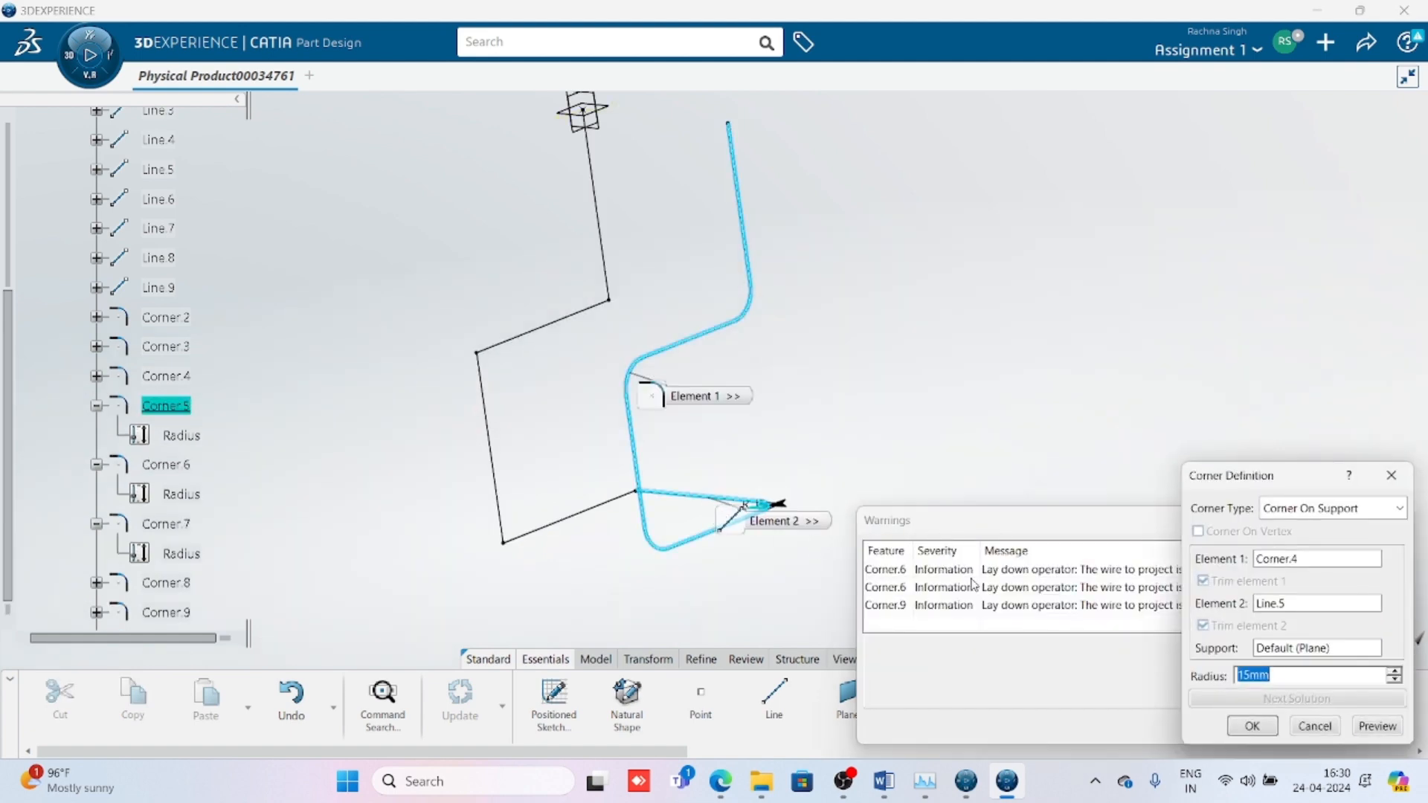
text(30)
key(Return)
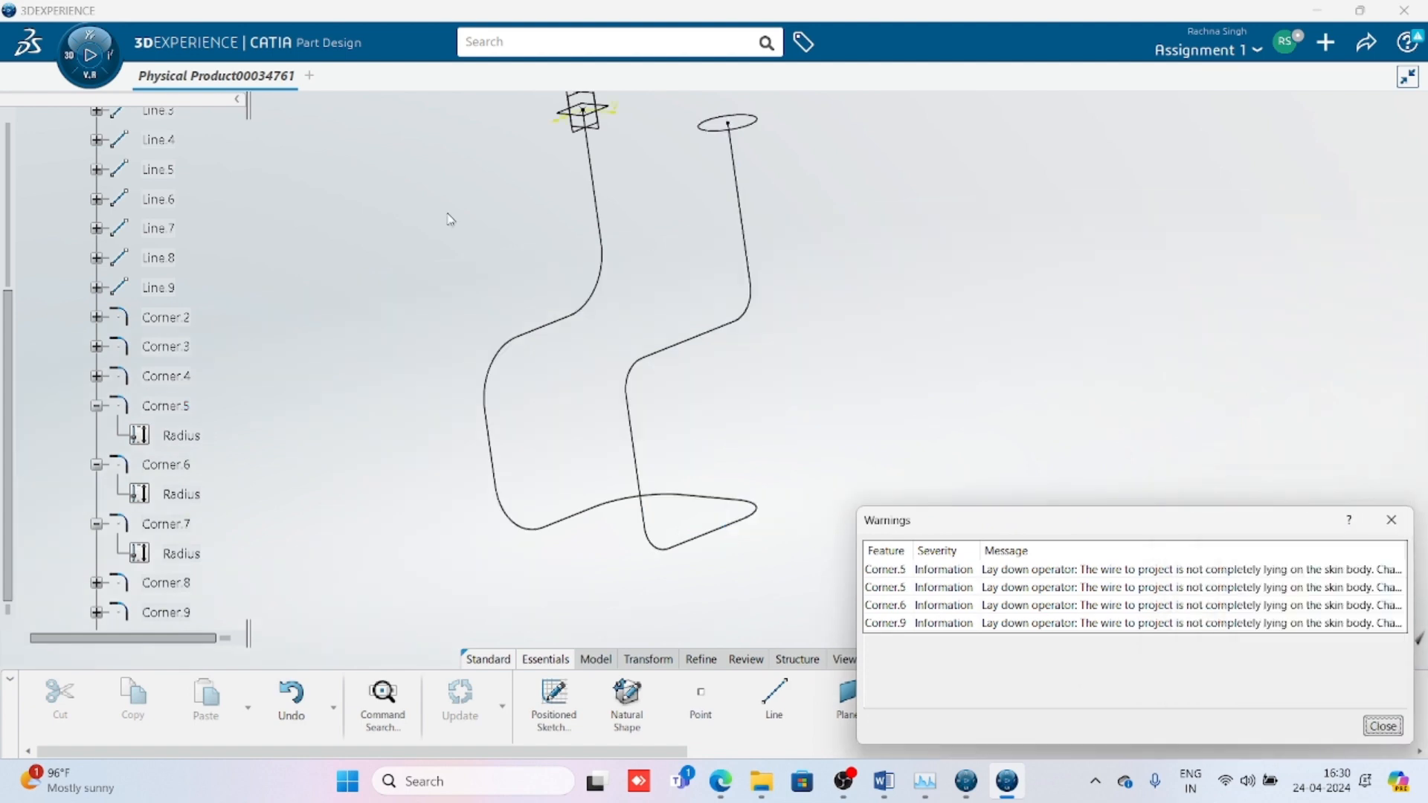
Step: Set the radii of Corner.3 and Corner.2 to 30 mm each and close the warnings
double_click(166, 347)
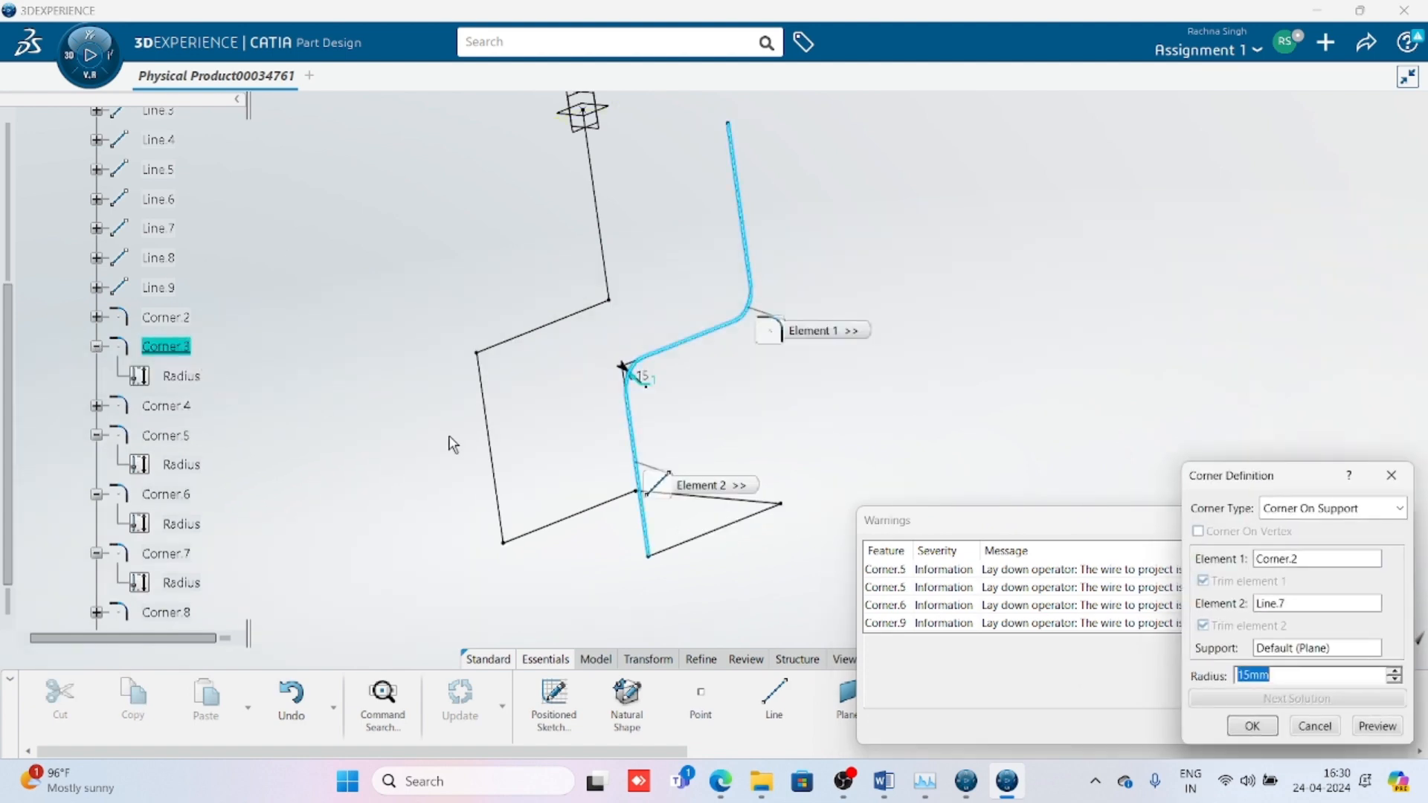
text(30)
key(Return)
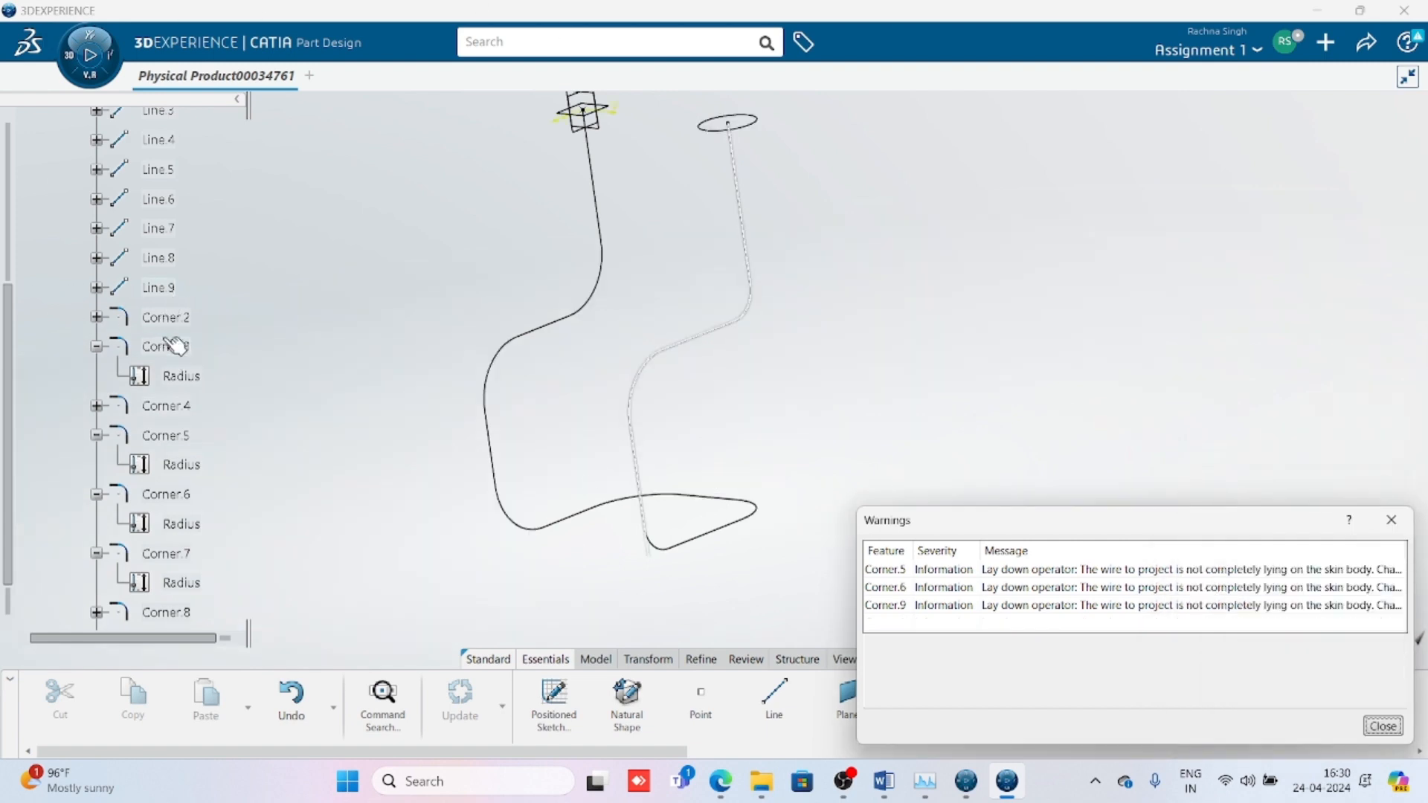
click(97, 346)
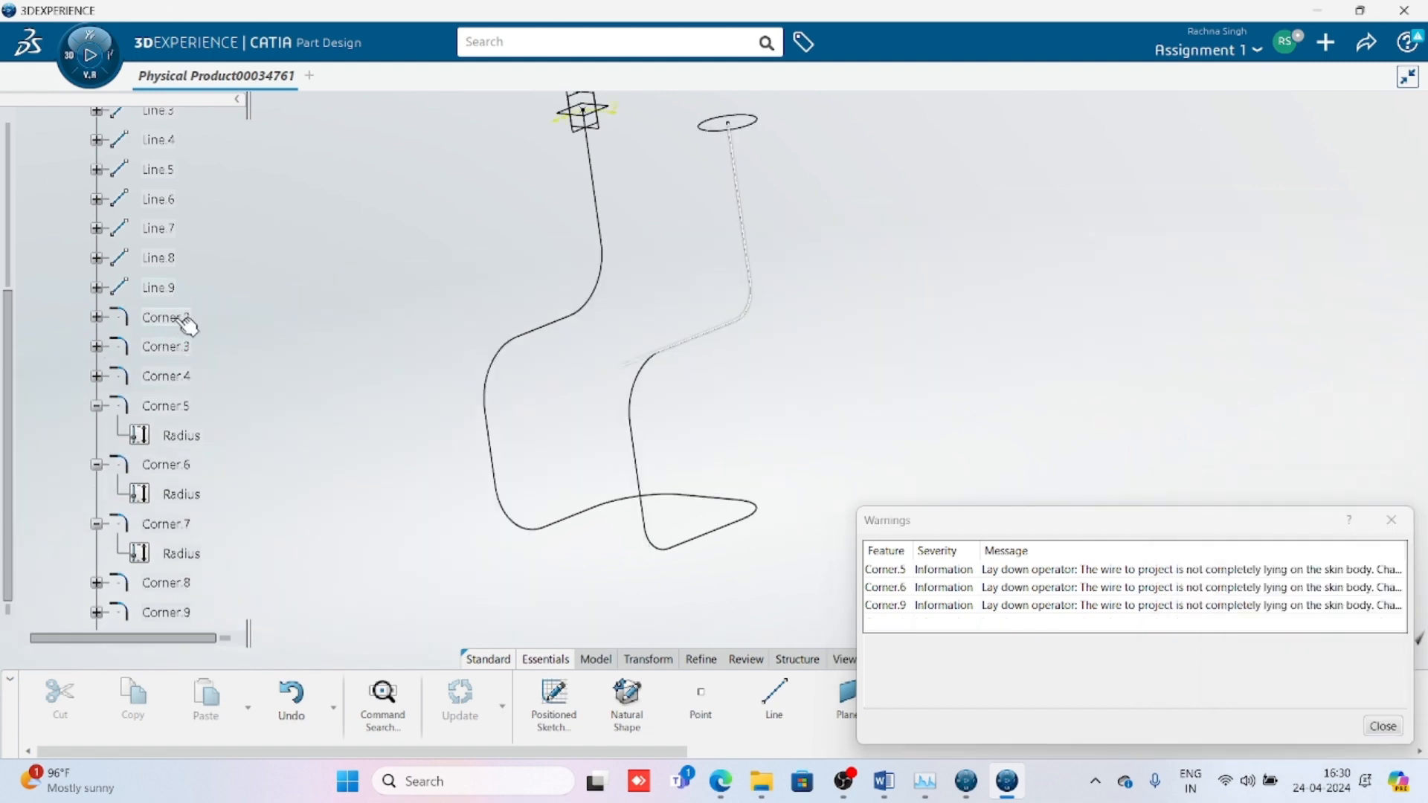
double_click(177, 318)
text(30)
key(Return)
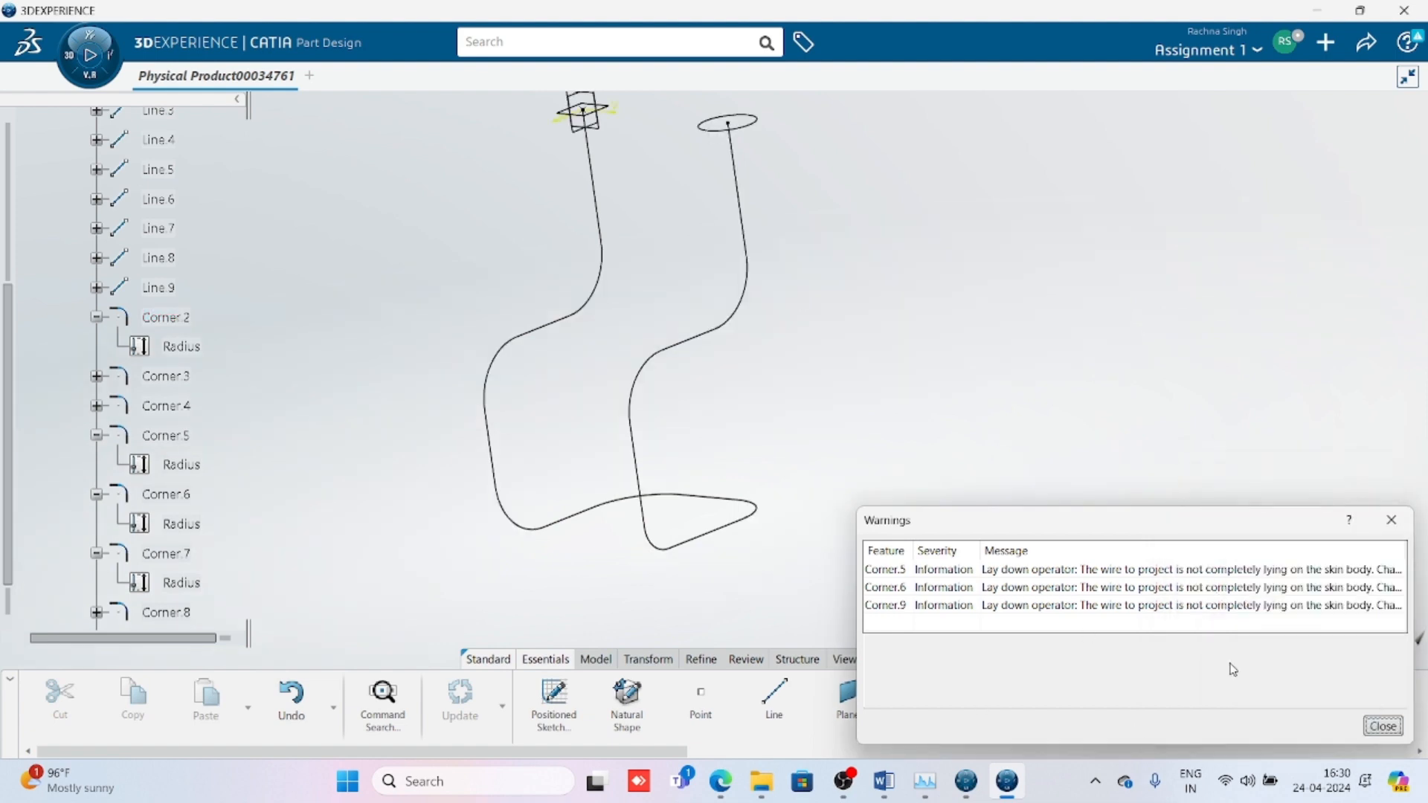
click(1382, 726)
Step: Identify the corner feature behind the wire's remaining tight lower bend, Corner.4, set its radius to 30 mm and close the warnings
middle_drag(809, 541, 643, 399)
double_click(661, 516)
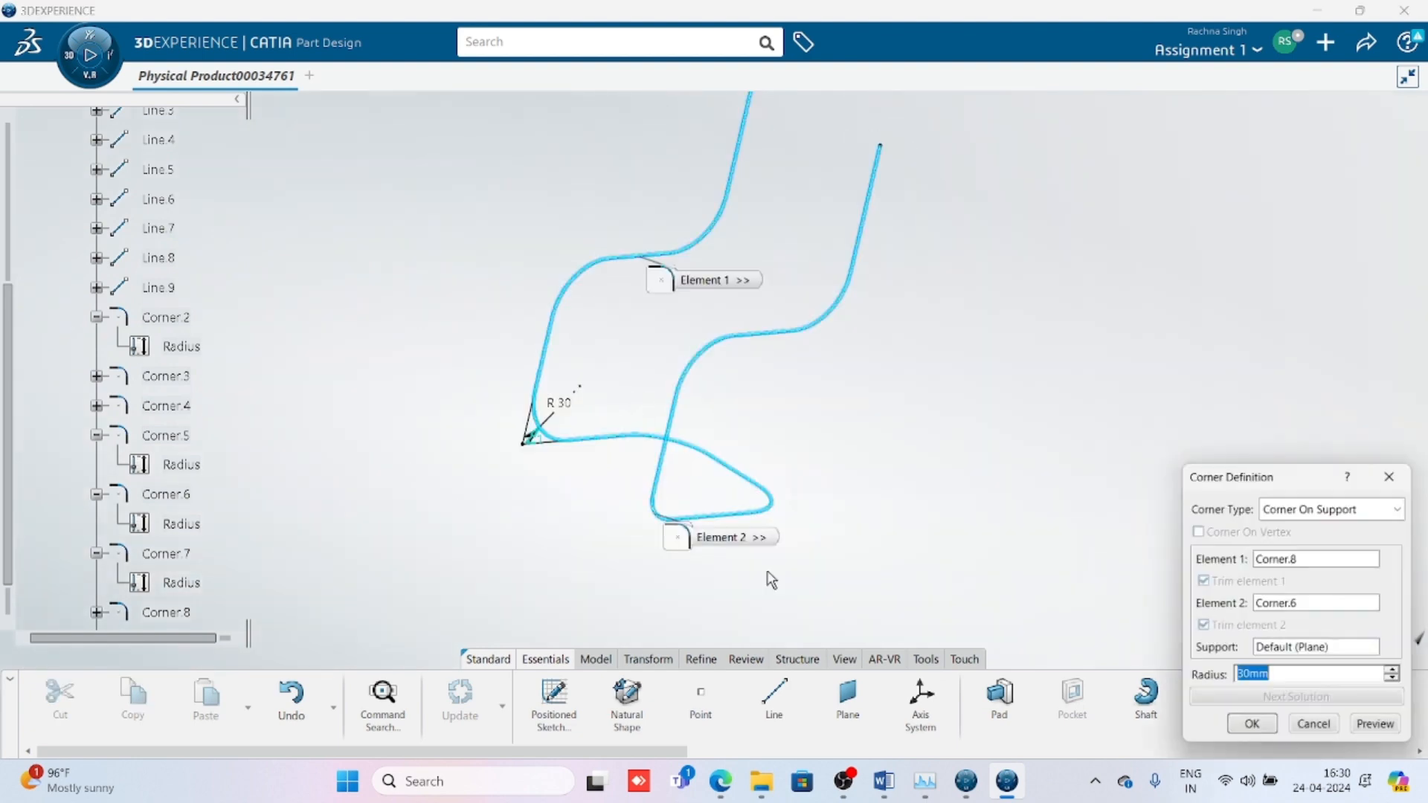
click(1253, 727)
click(658, 519)
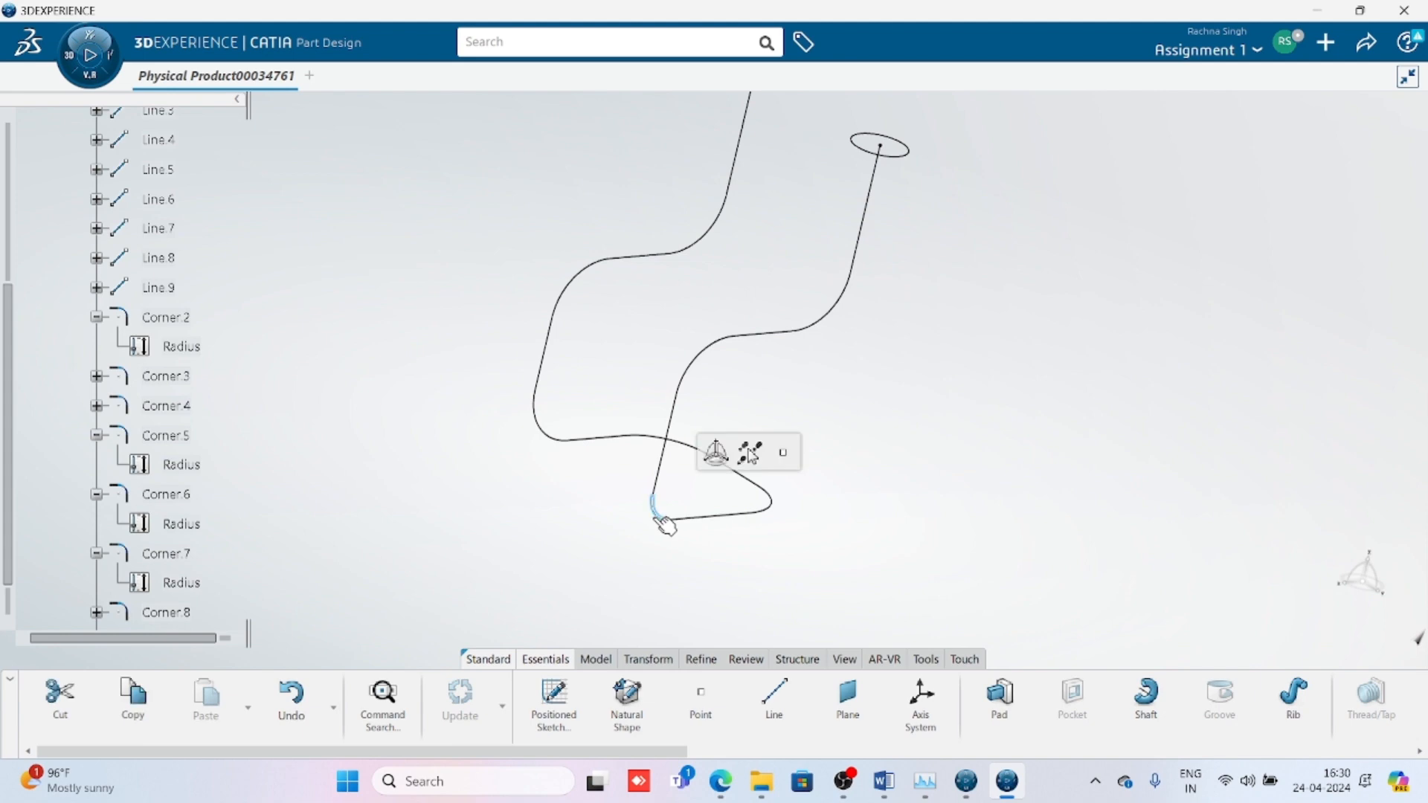
scroll(178, 387, up, 1)
click(165, 384)
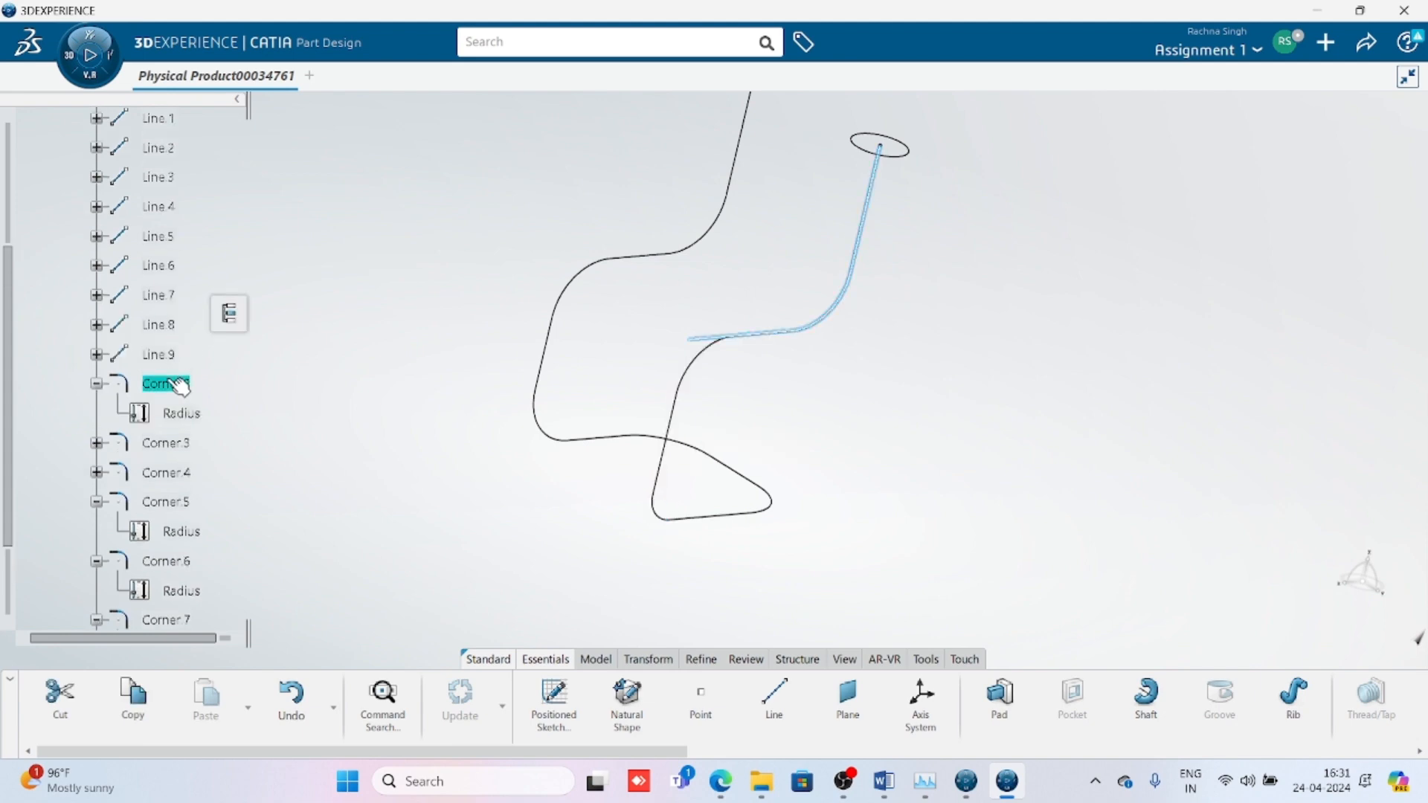
click(165, 444)
click(167, 473)
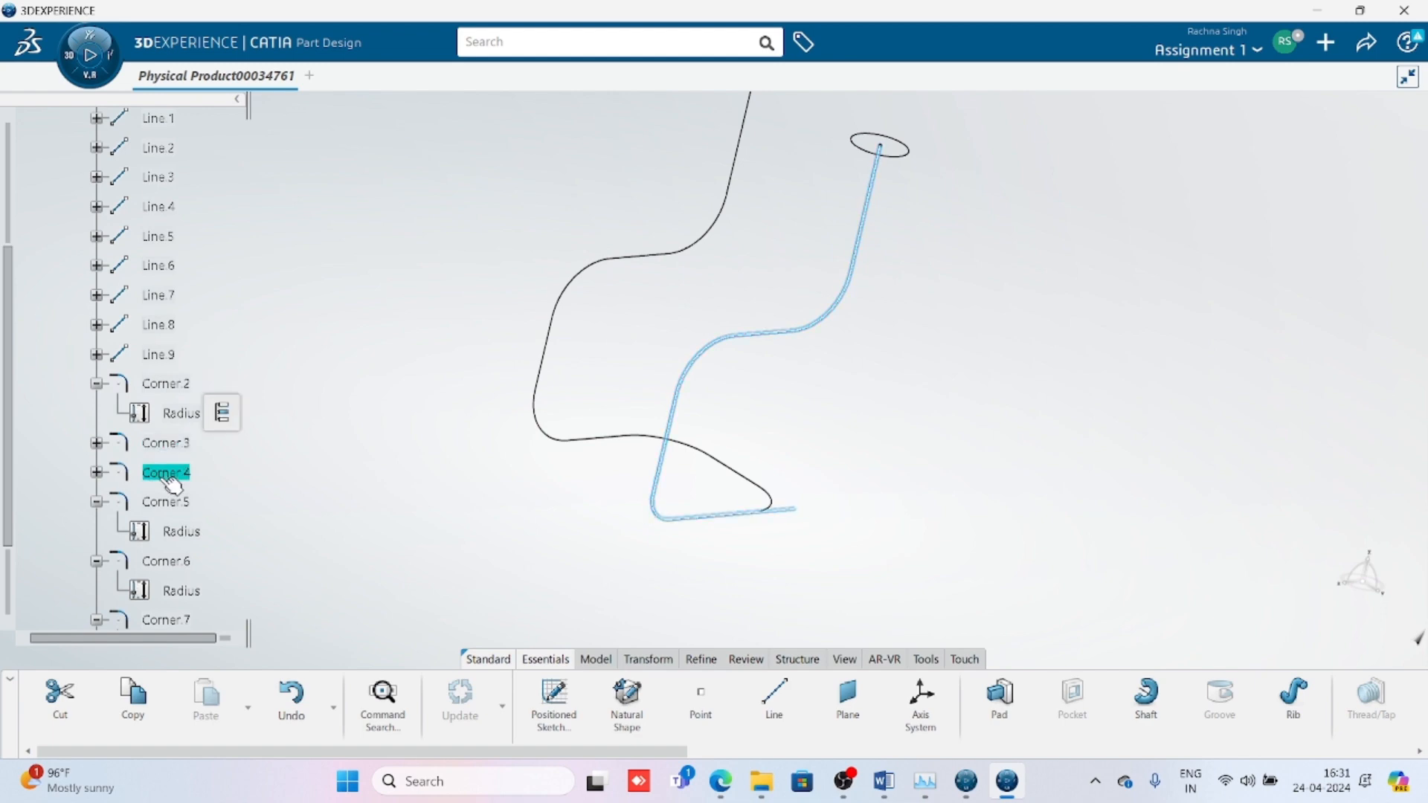
double_click(168, 473)
text(30mm)
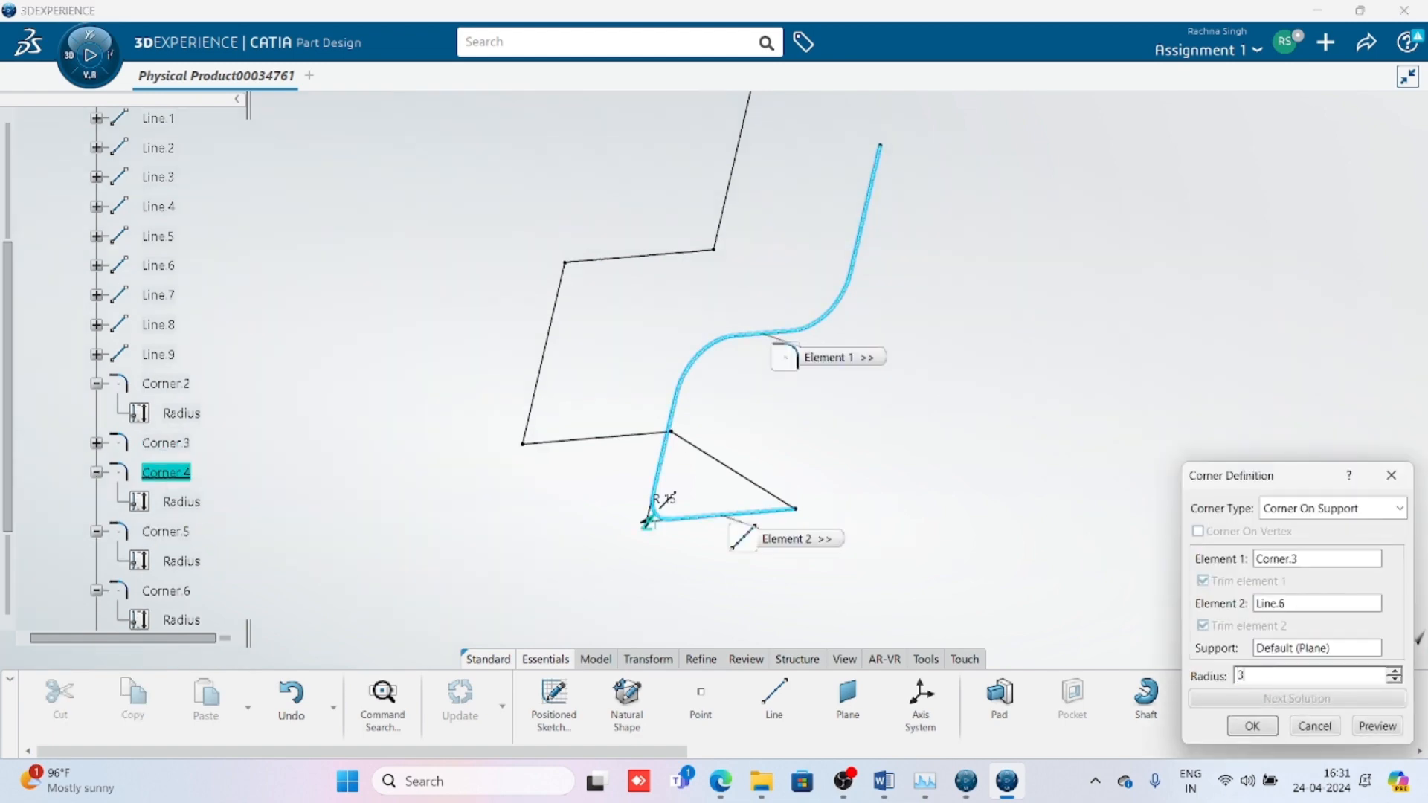
key(Return)
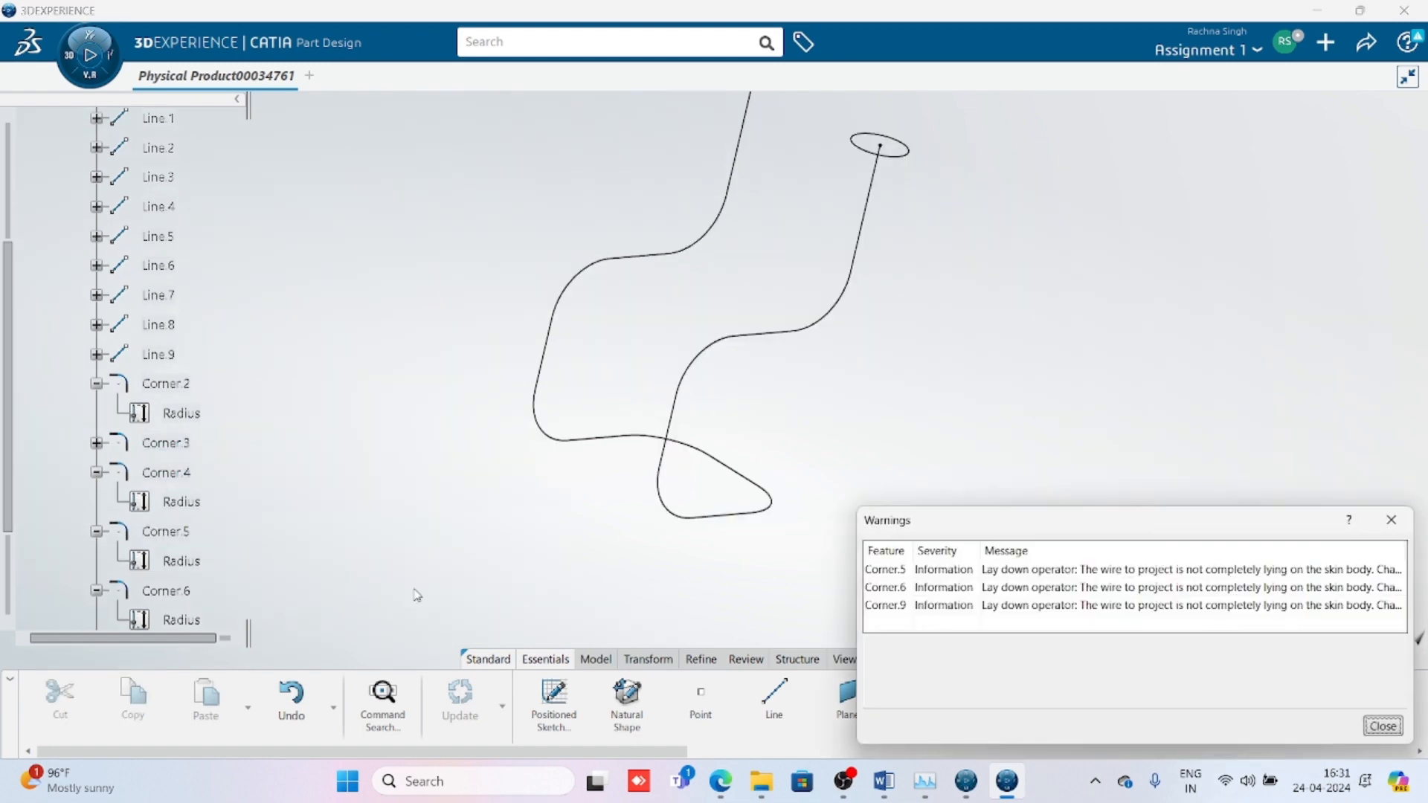
click(1393, 731)
Step: Check the wire's lower bends by highlighting Corner.4, Corner.5 and Corner.6 one after another
middle_drag(686, 450, 421, 434)
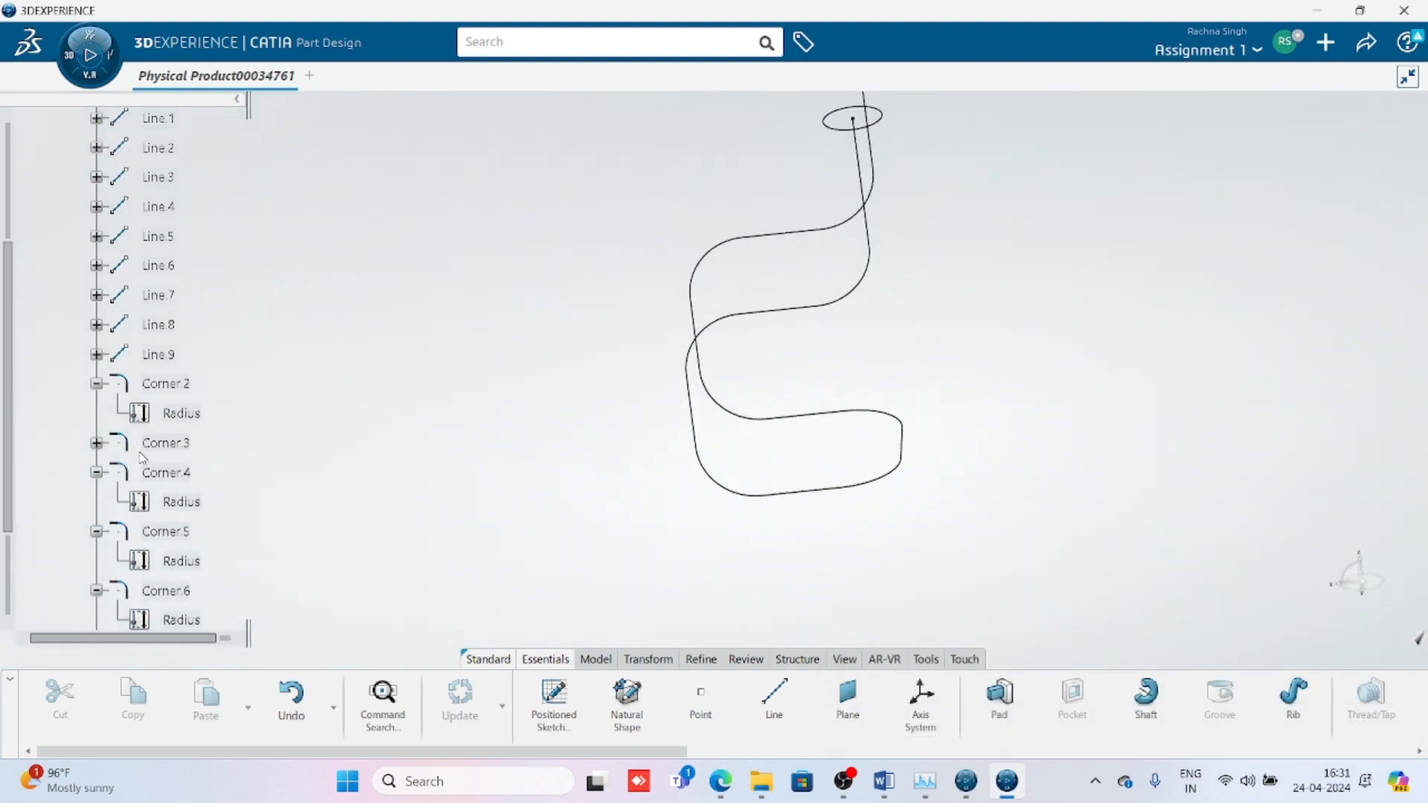
click(167, 473)
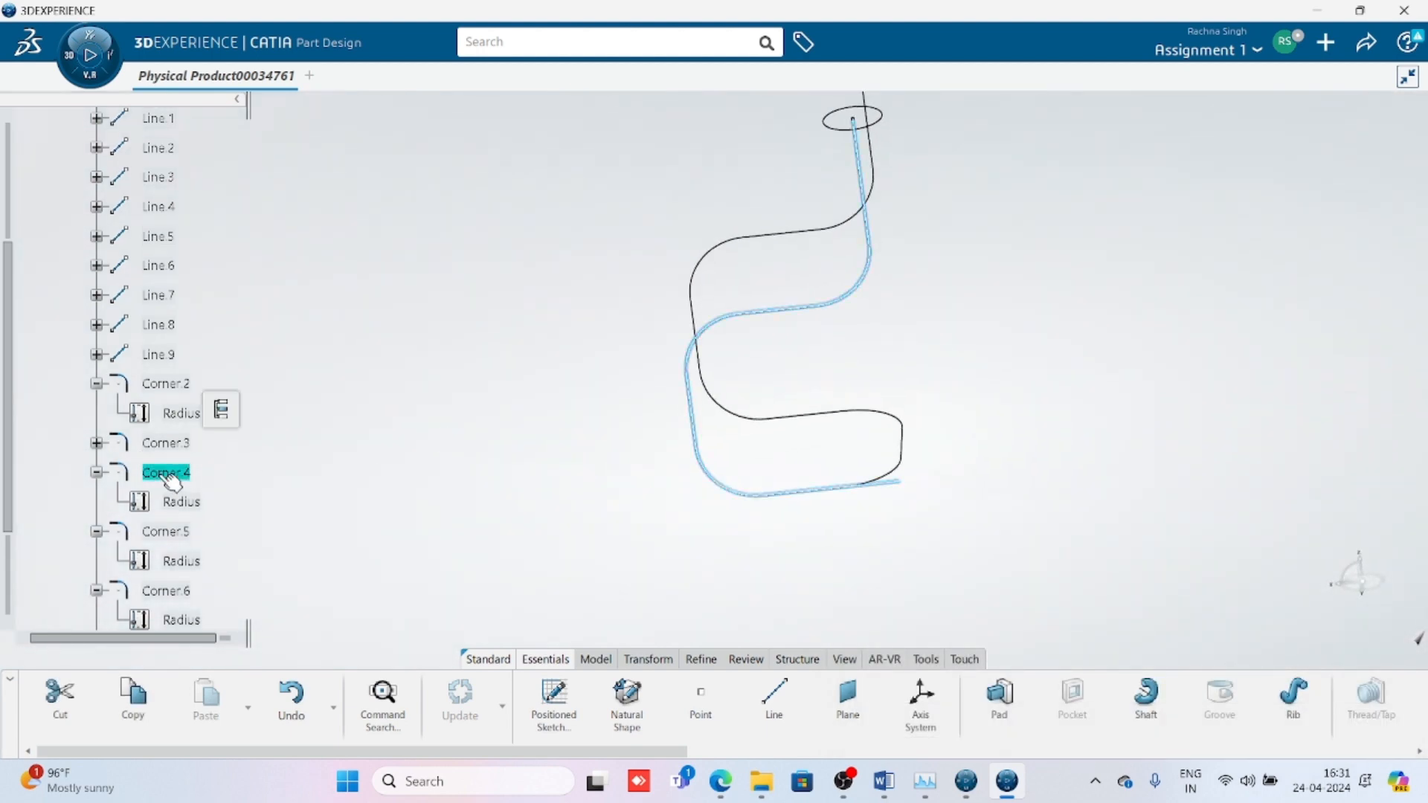
click(174, 533)
click(158, 589)
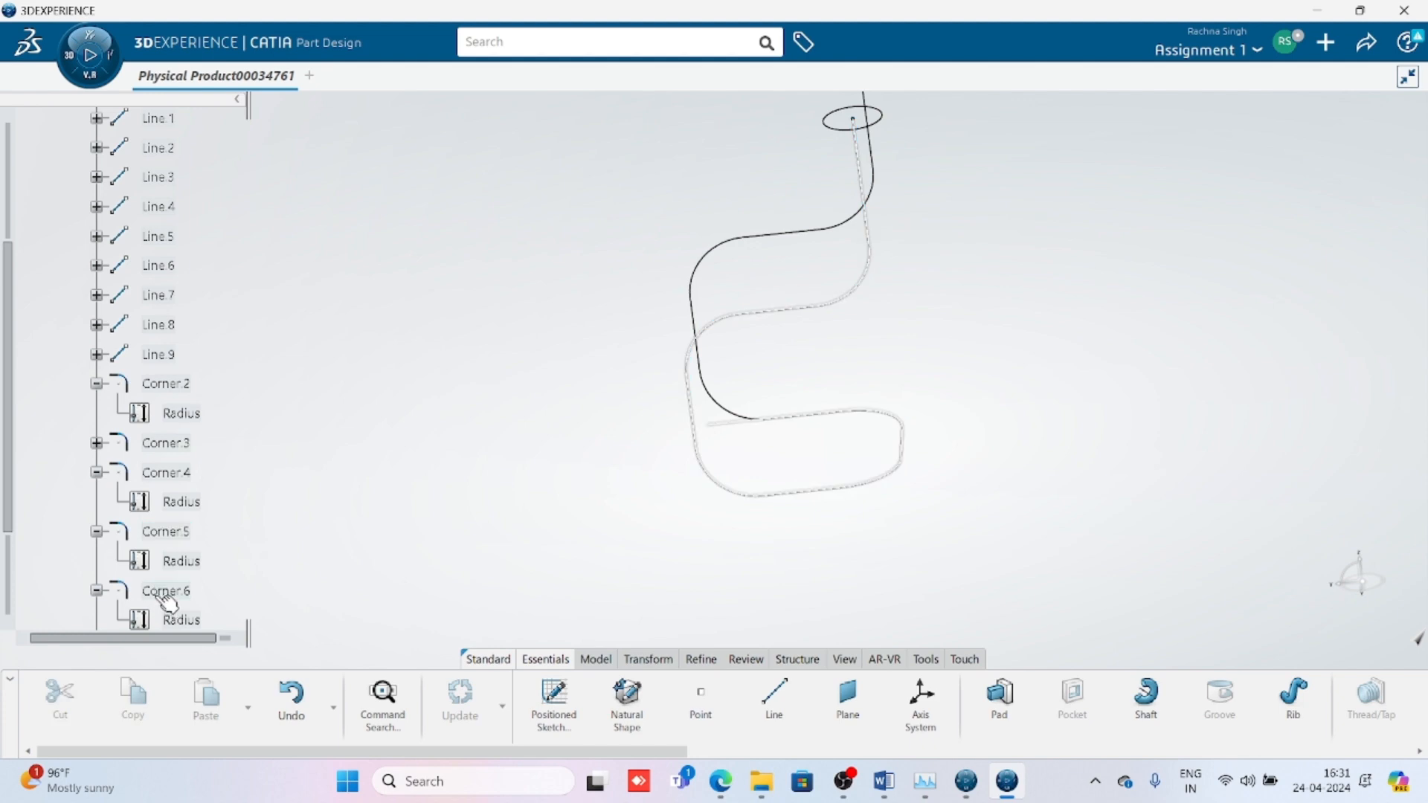
middle_drag(376, 510, 525, 528)
click(525, 528)
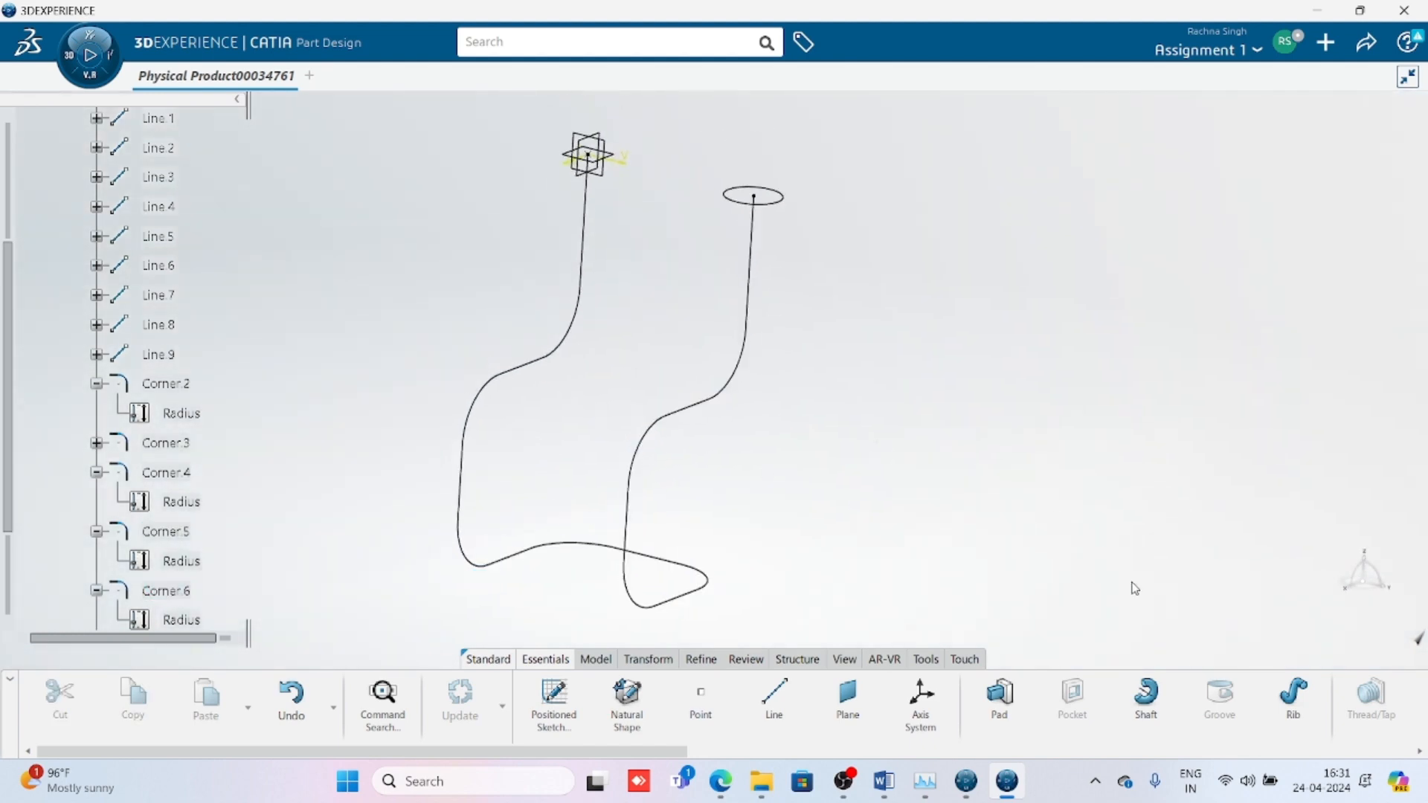
Step: Create a standard rib from the circular profile Sketch.1 along the rounded wire as center curve
click(1293, 699)
click(784, 203)
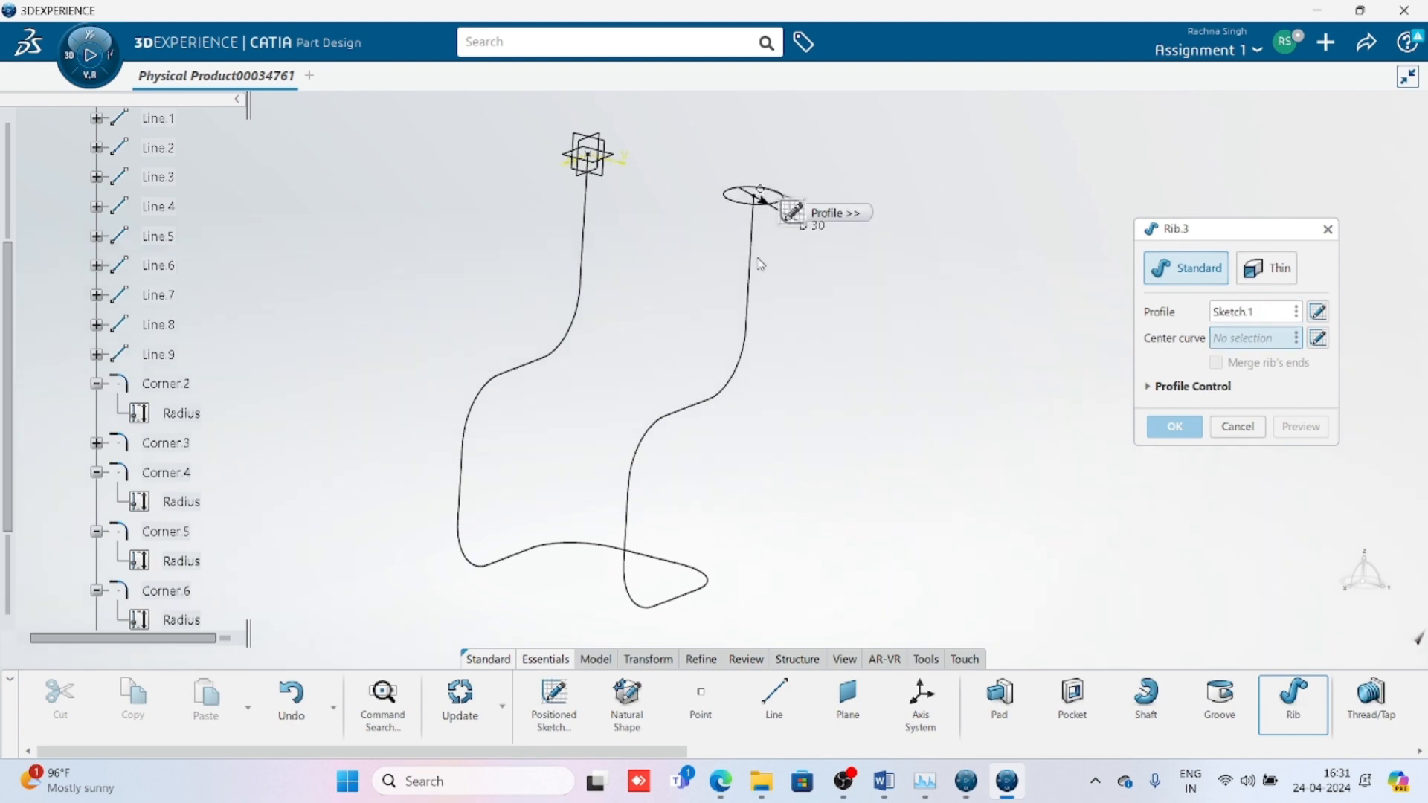
click(754, 260)
click(1174, 426)
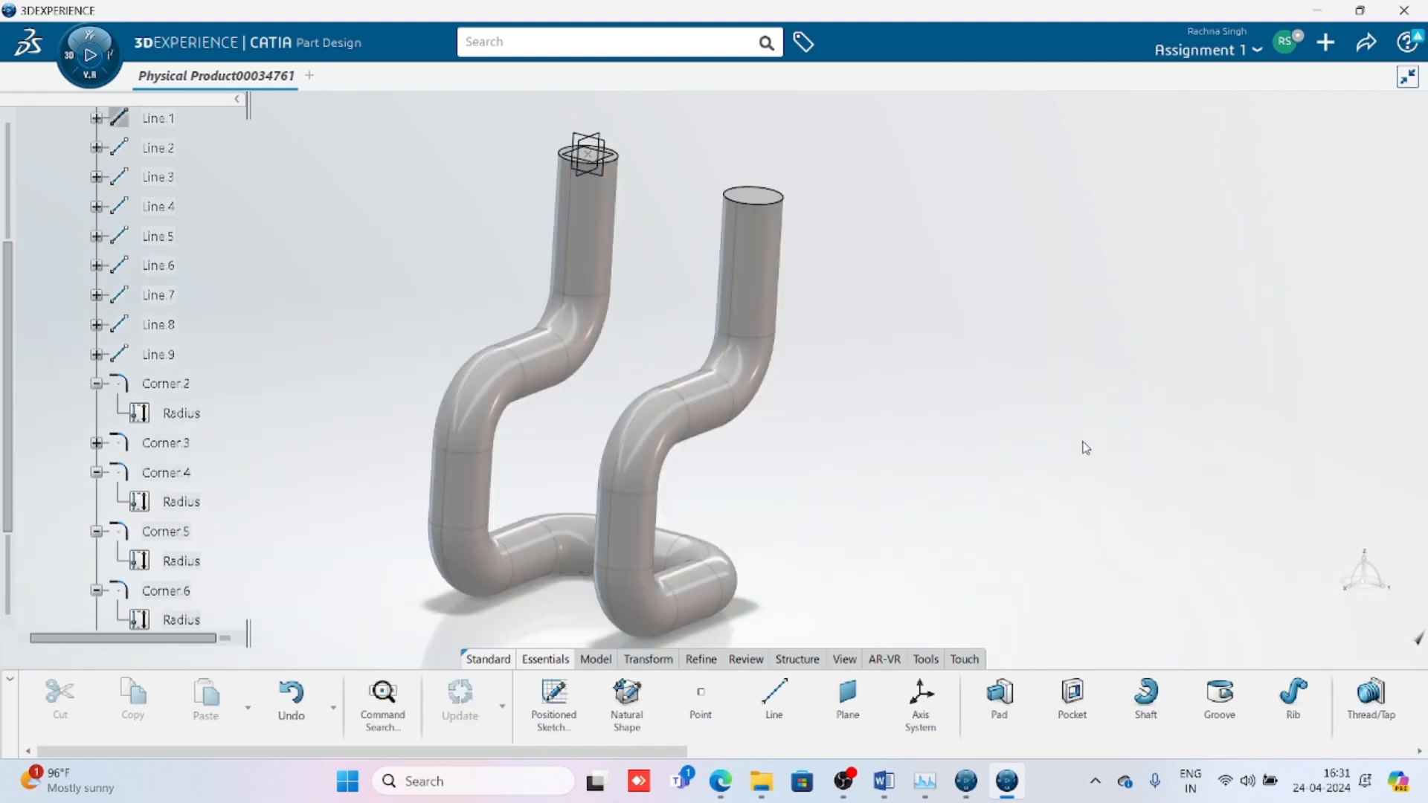
Step: Examine the new rib's bends up close and its overall shape from several angles
scroll(749, 340, up, 5)
middle_drag(777, 366, 826, 351)
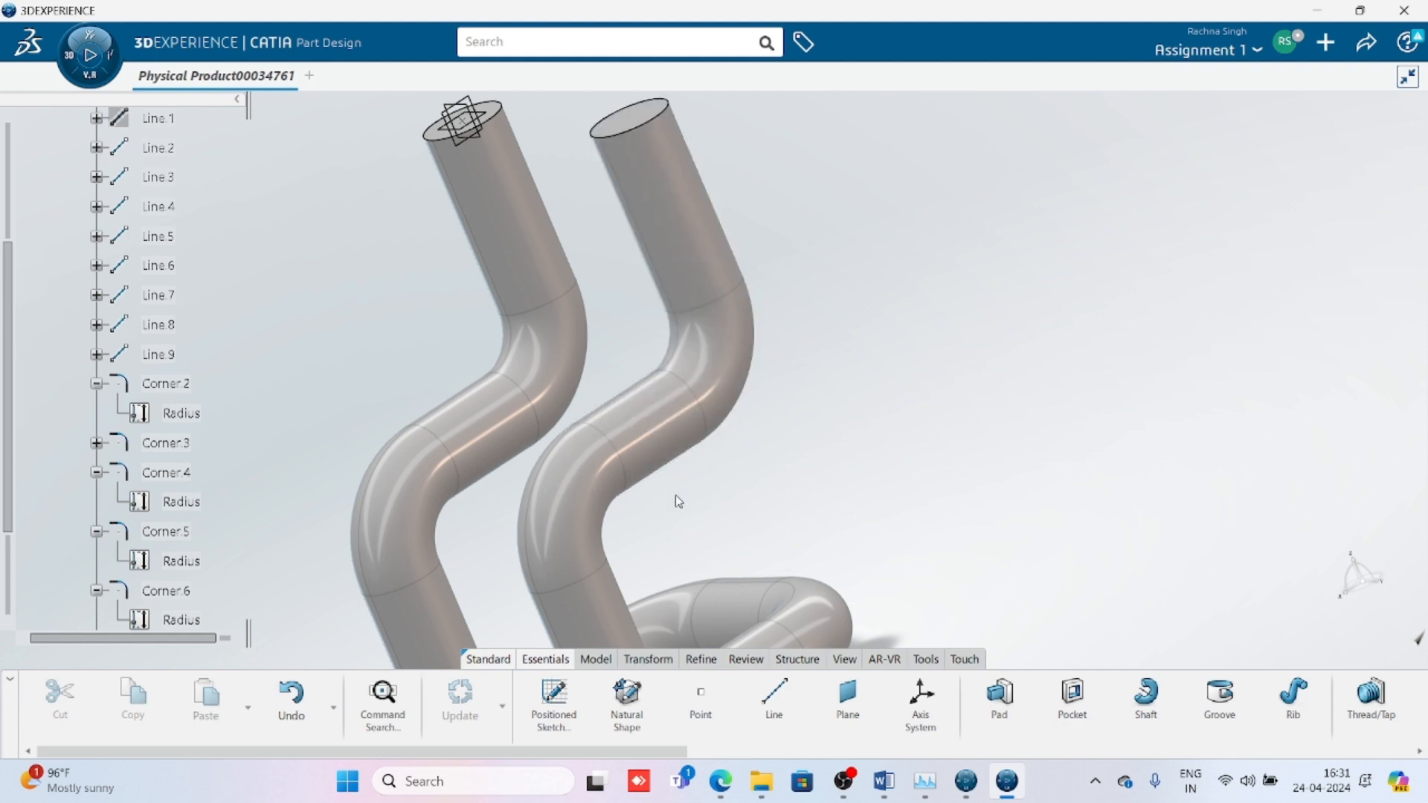
middle_drag(688, 520, 603, 522)
scroll(707, 455, down, 3)
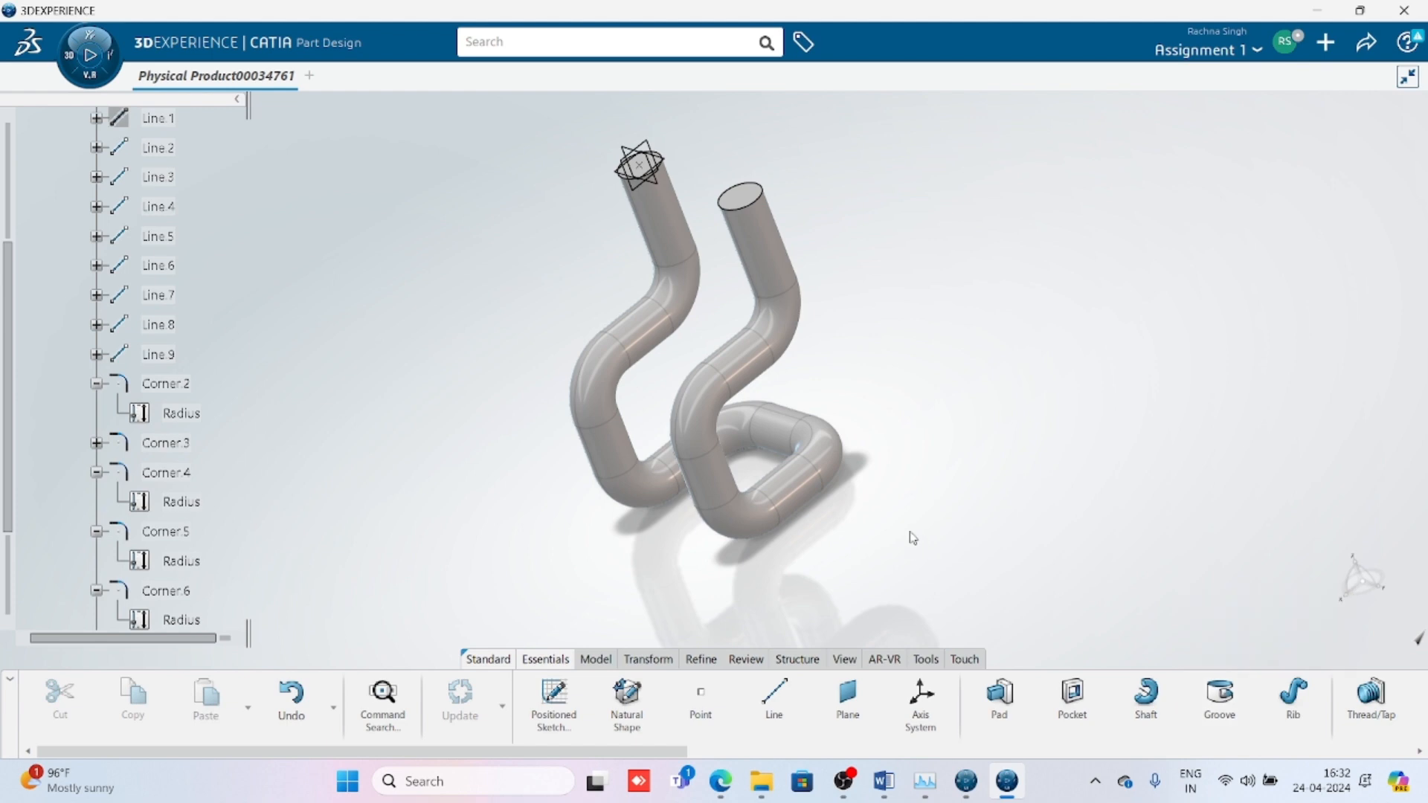
middle_drag(634, 550, 673, 568)
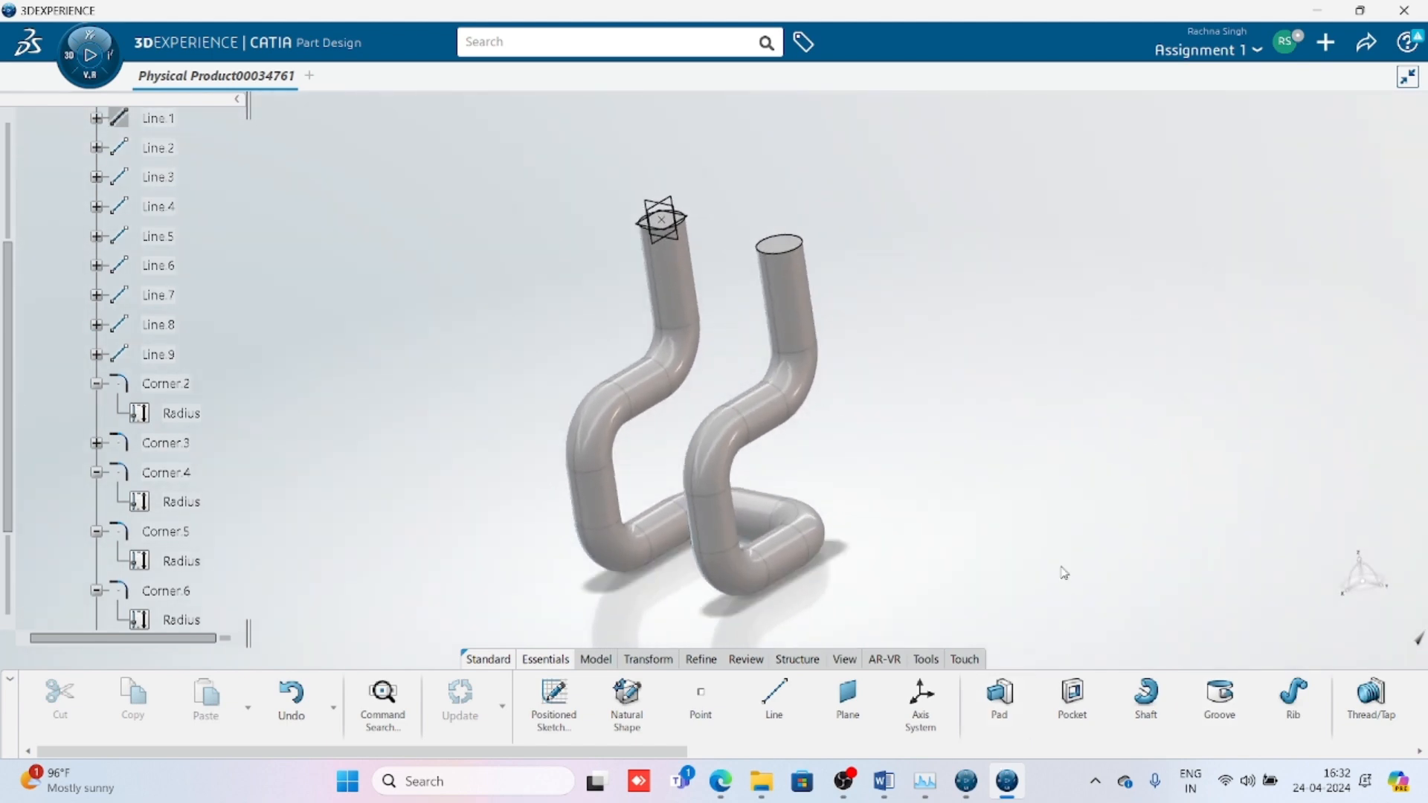